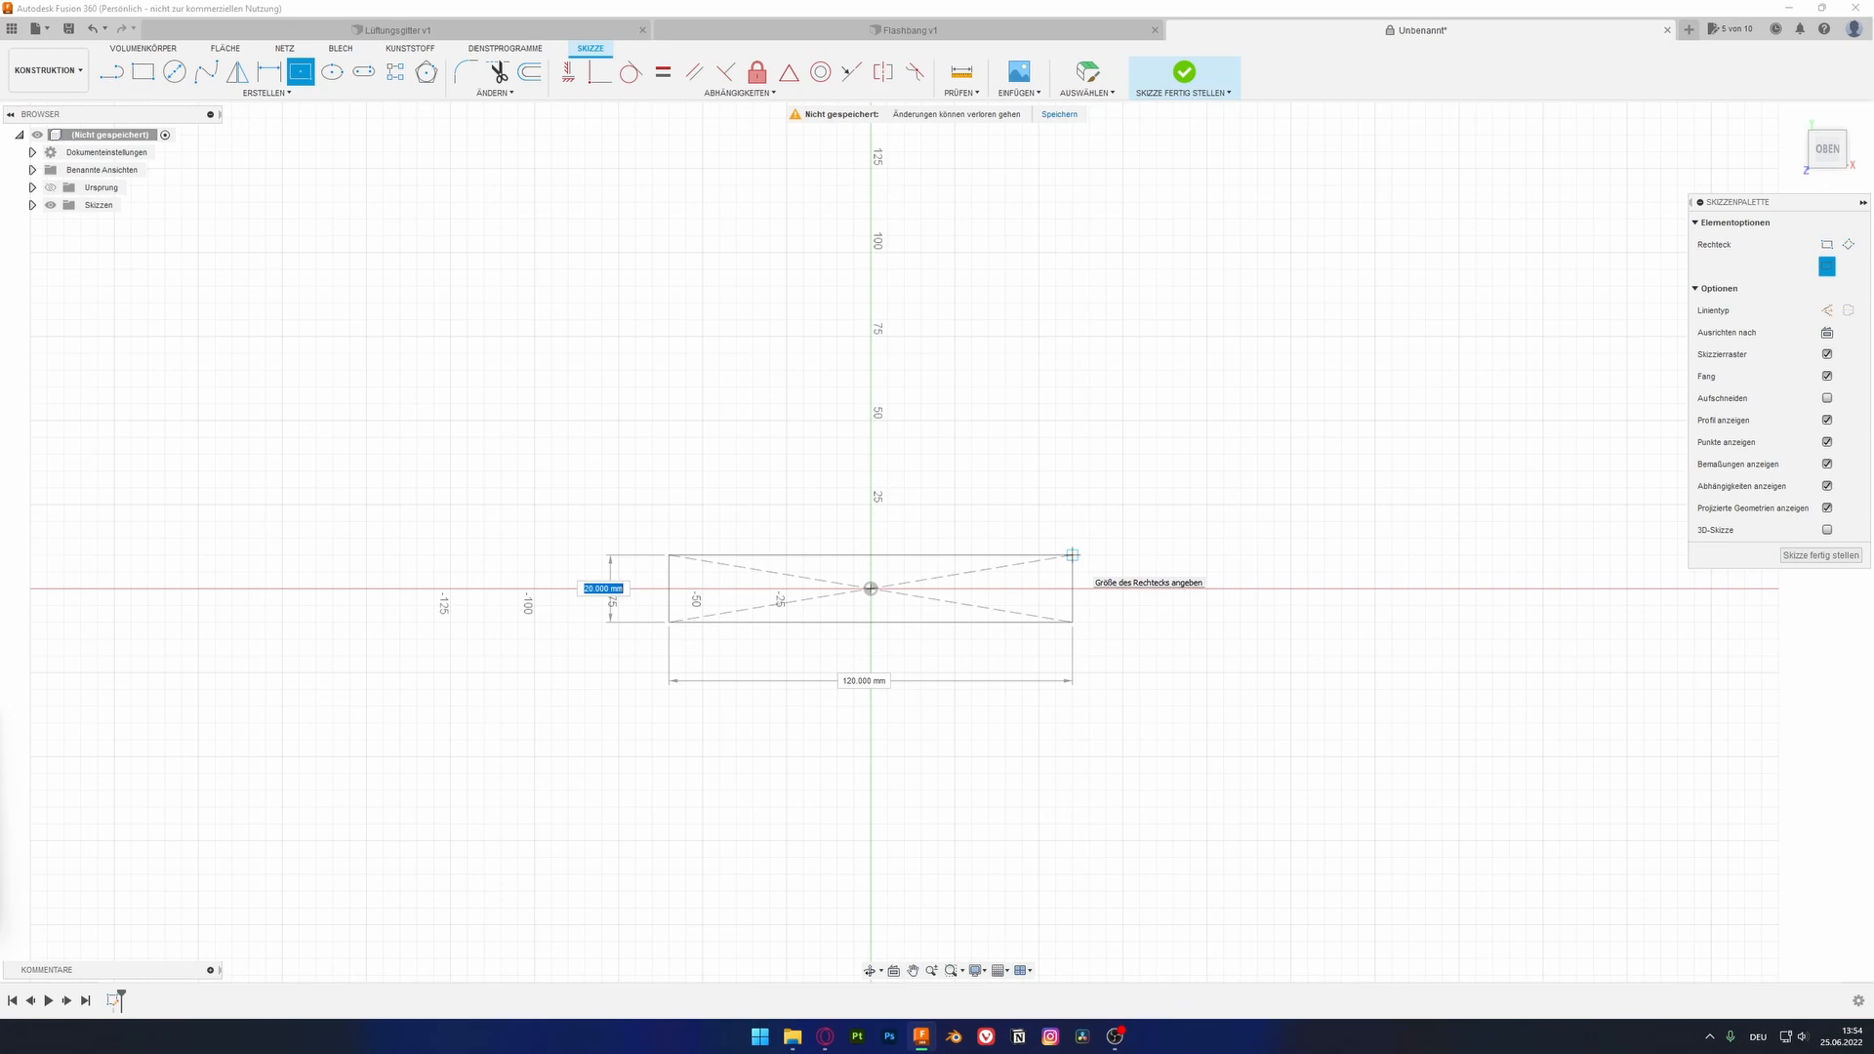
Step: Size the rectangle centred on the origin to 260 mm long and 30 mm wide
type("210")
key("Tab")
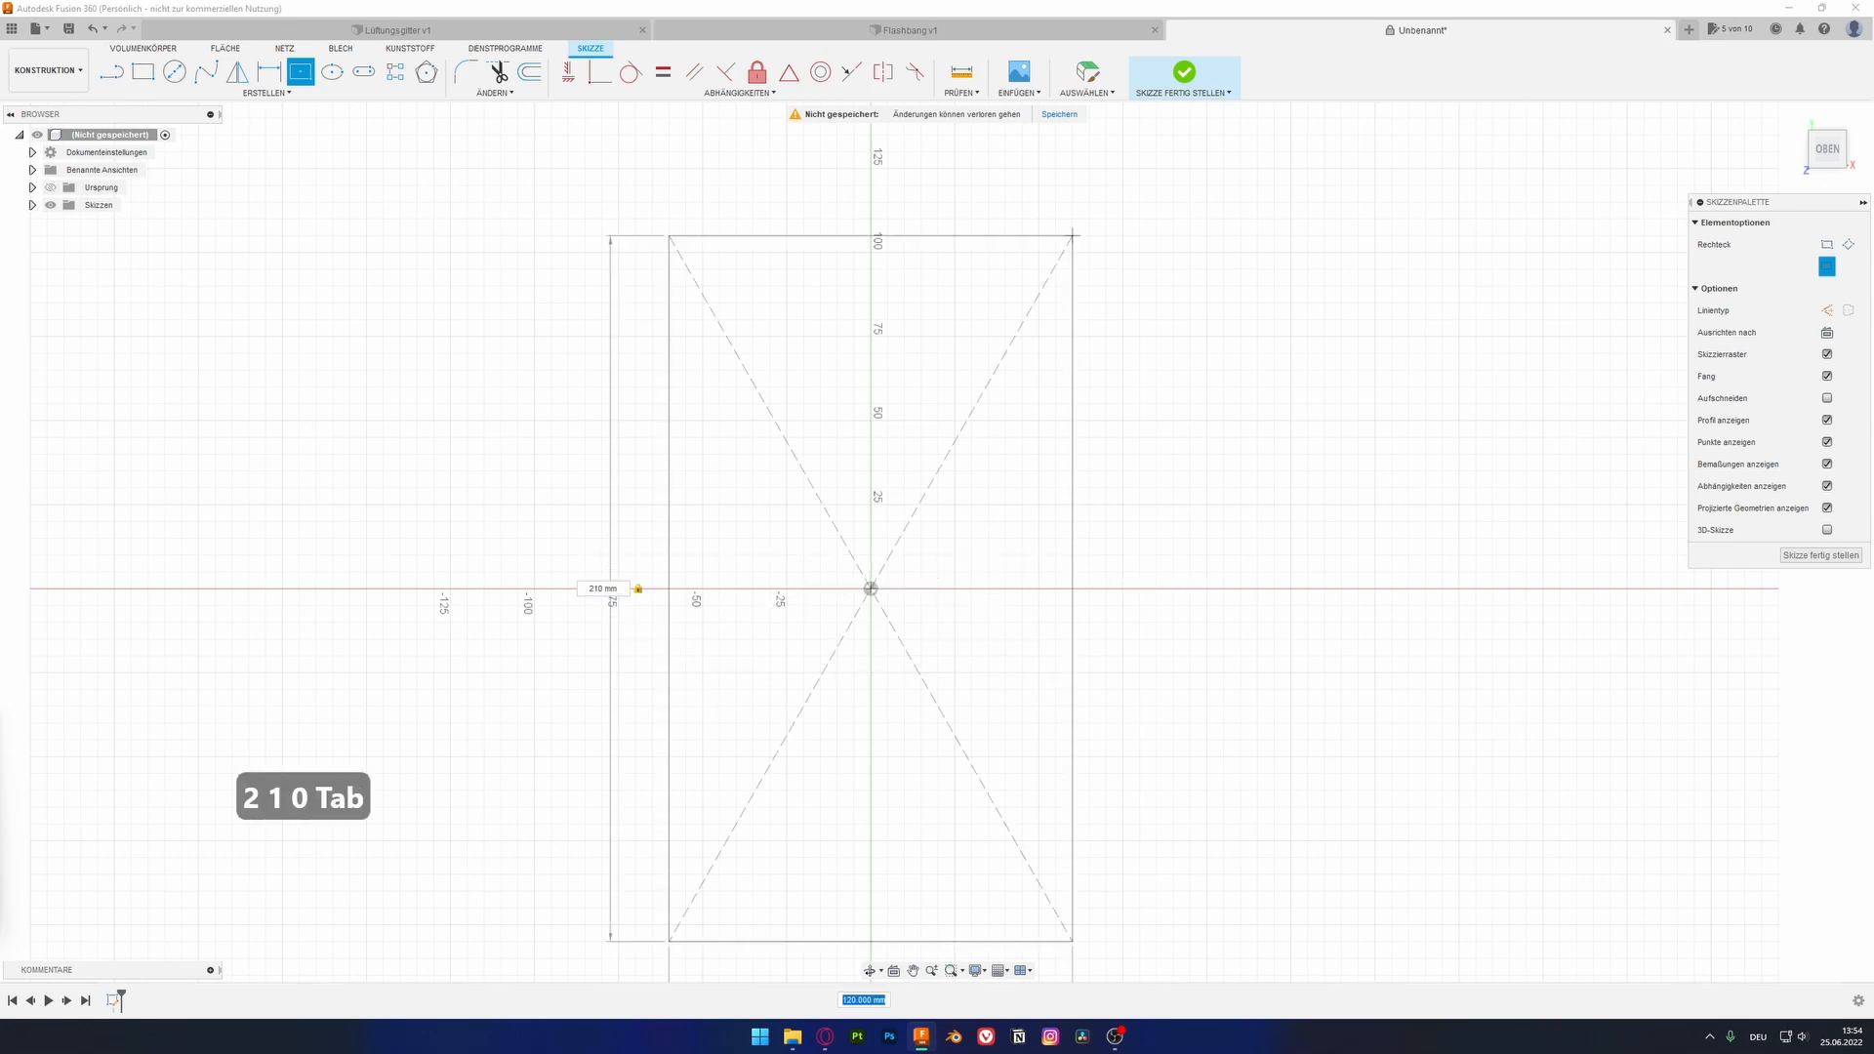
key("Tab")
key("Tab")
type("210")
key("Tab")
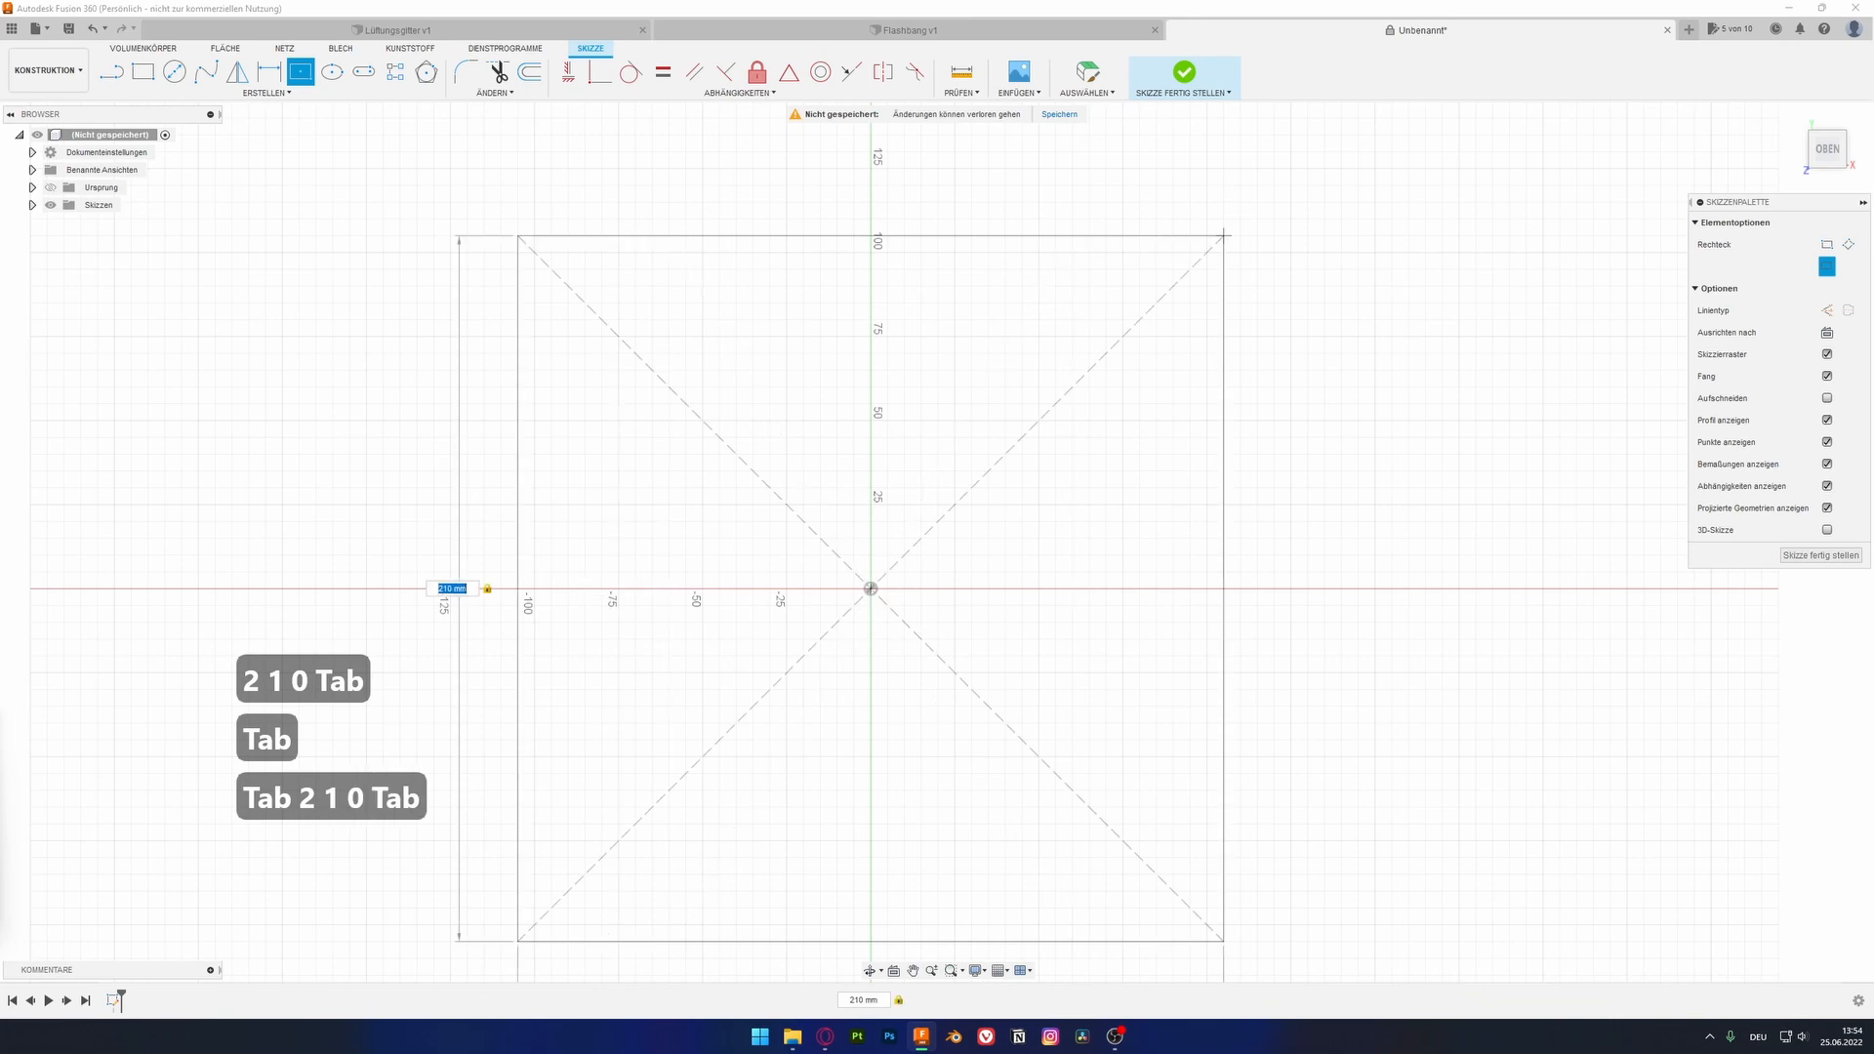
type("30")
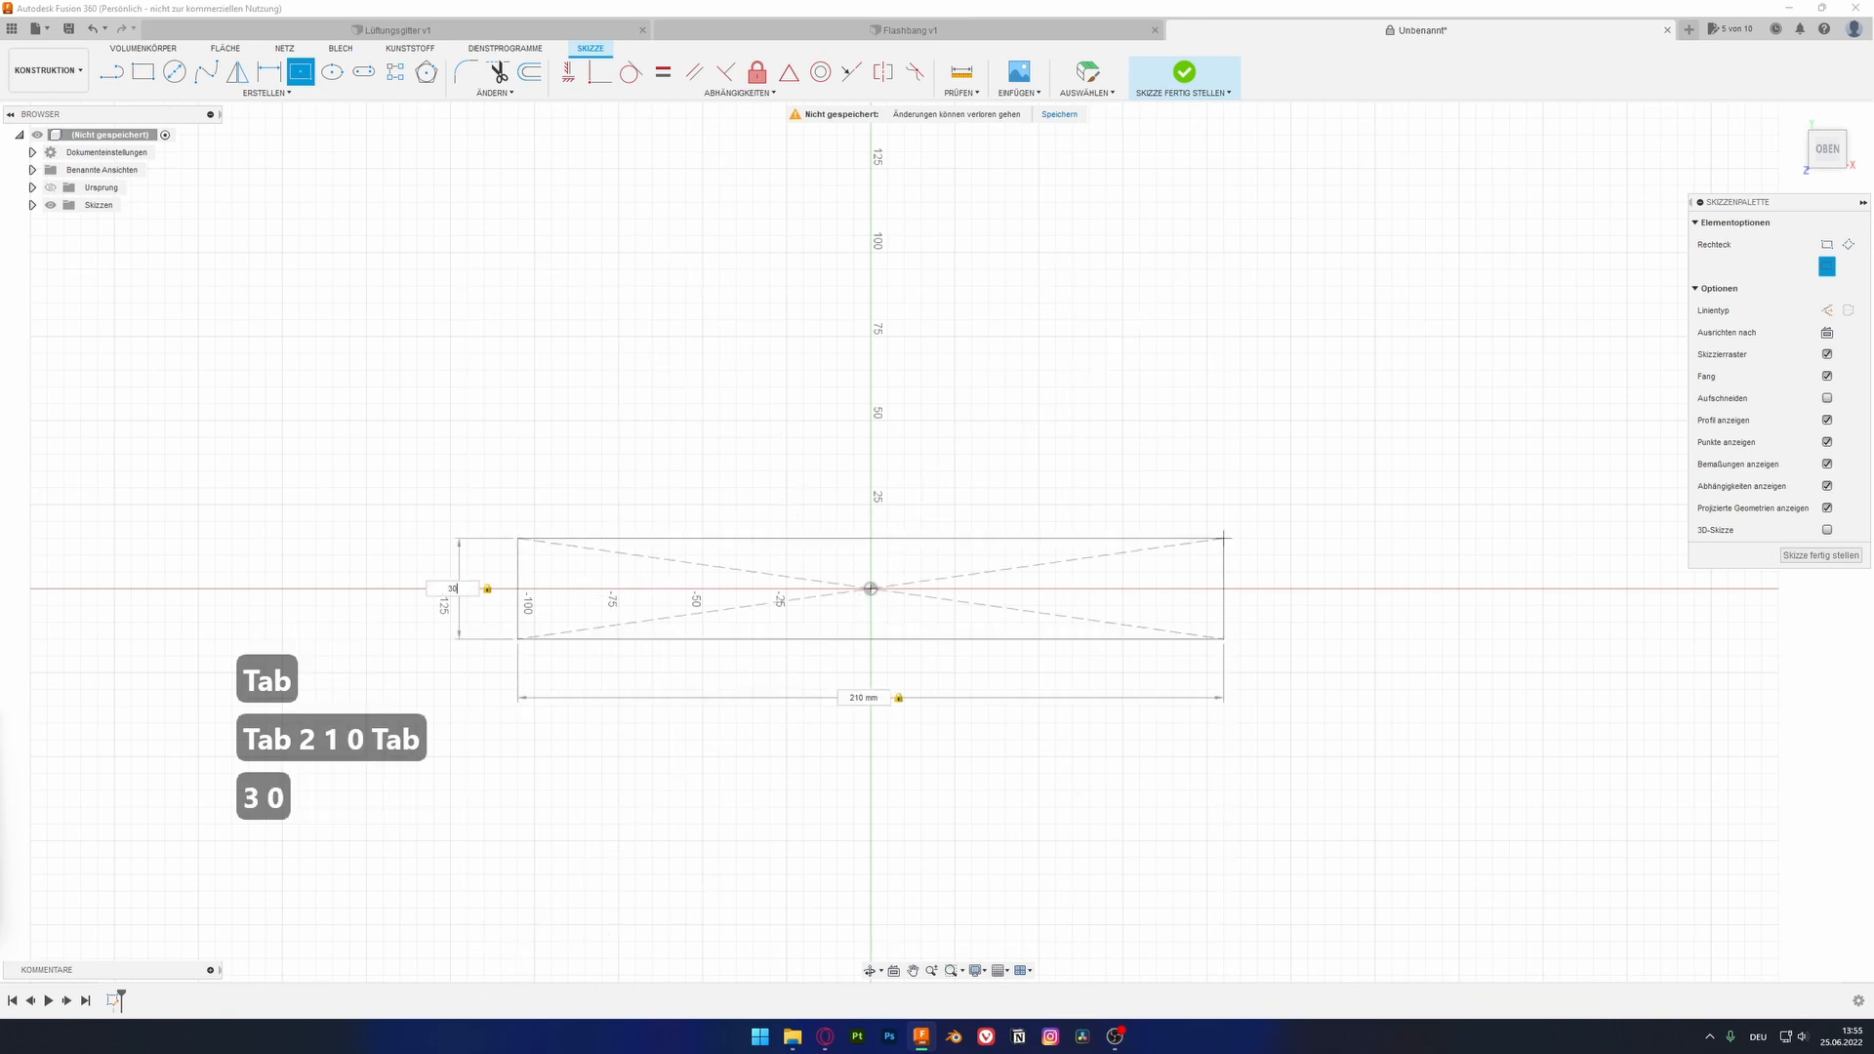
key("Tab")
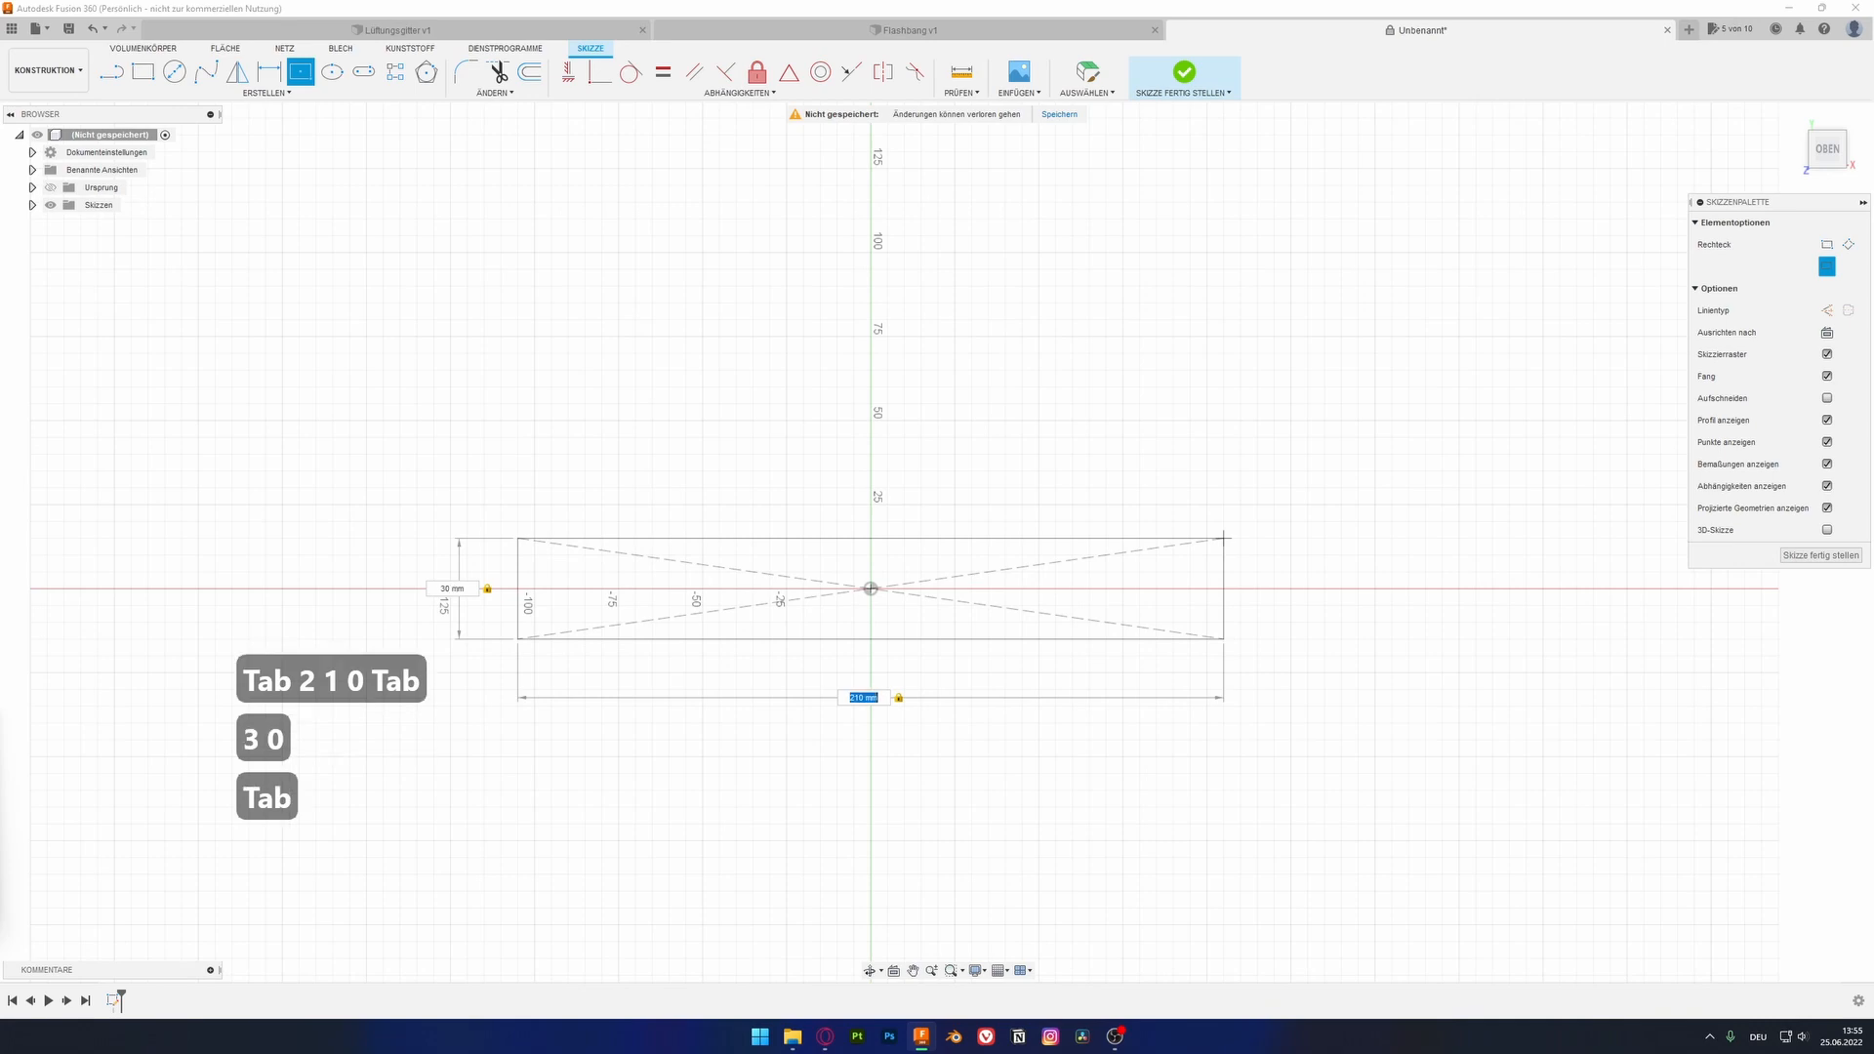
type("260")
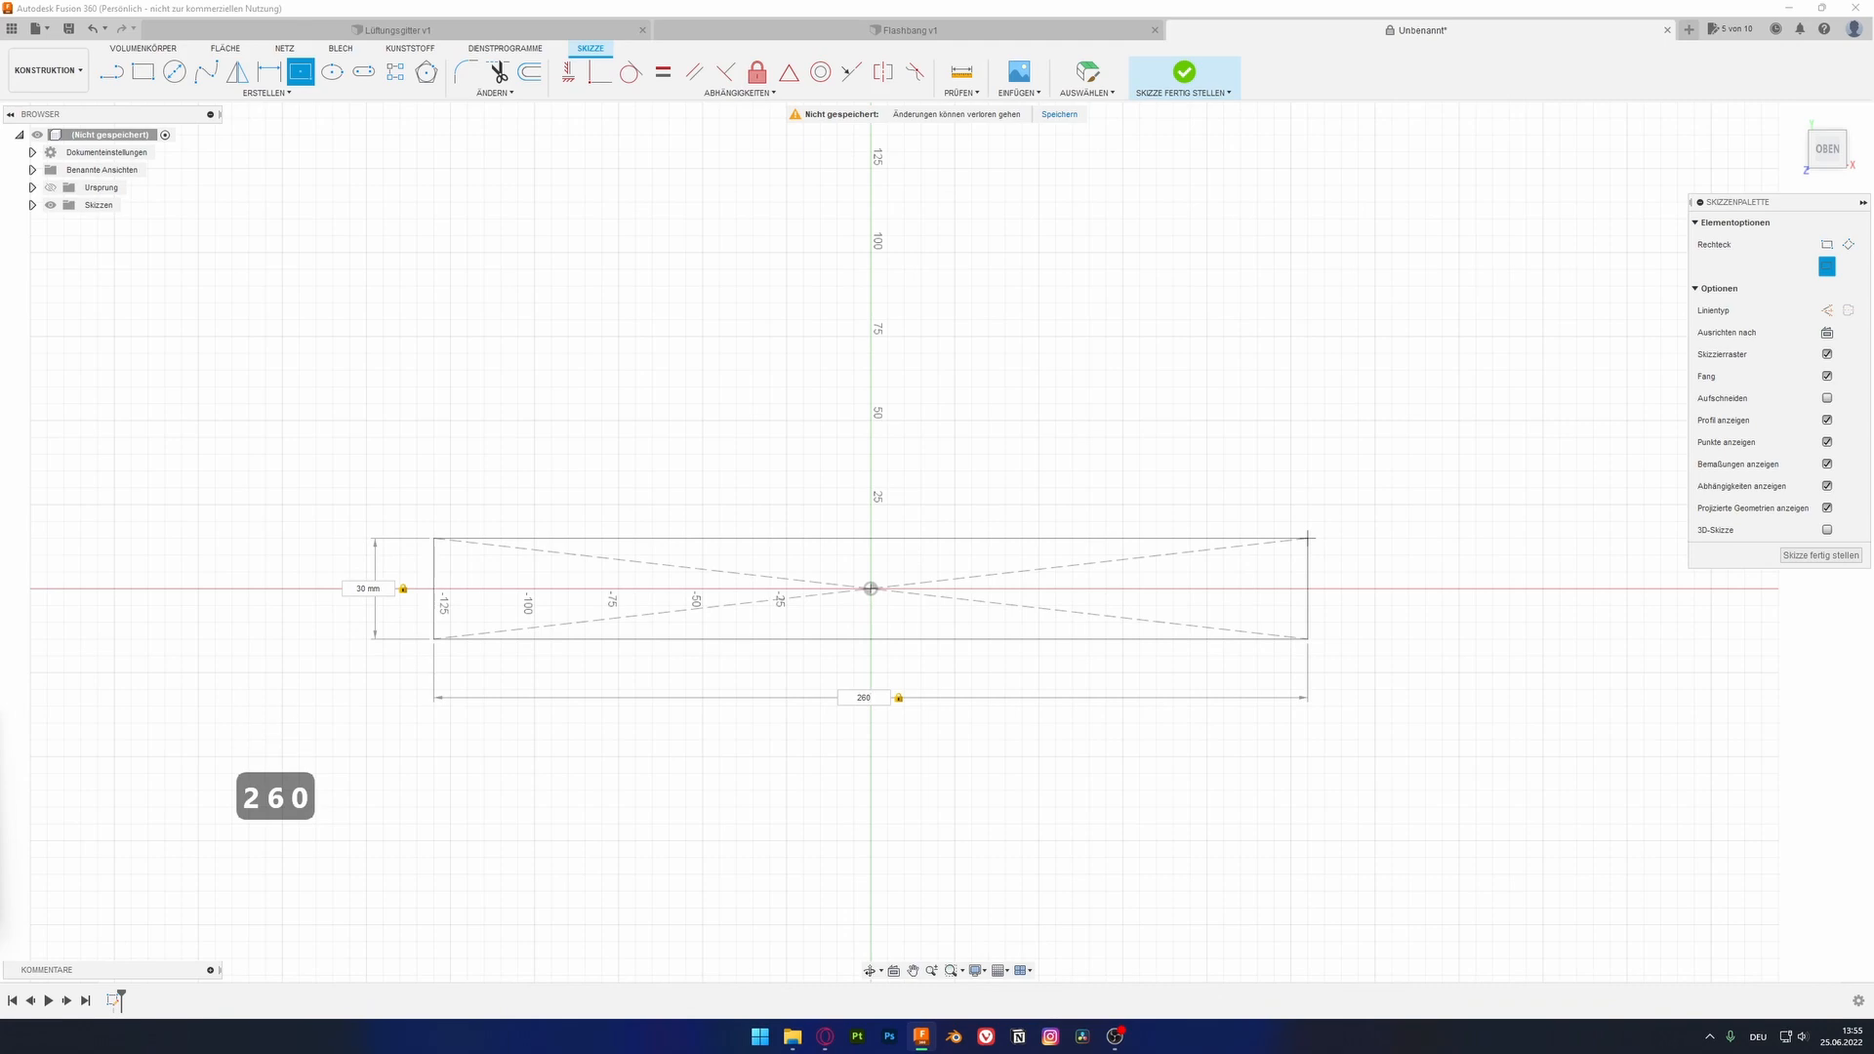
key("Return")
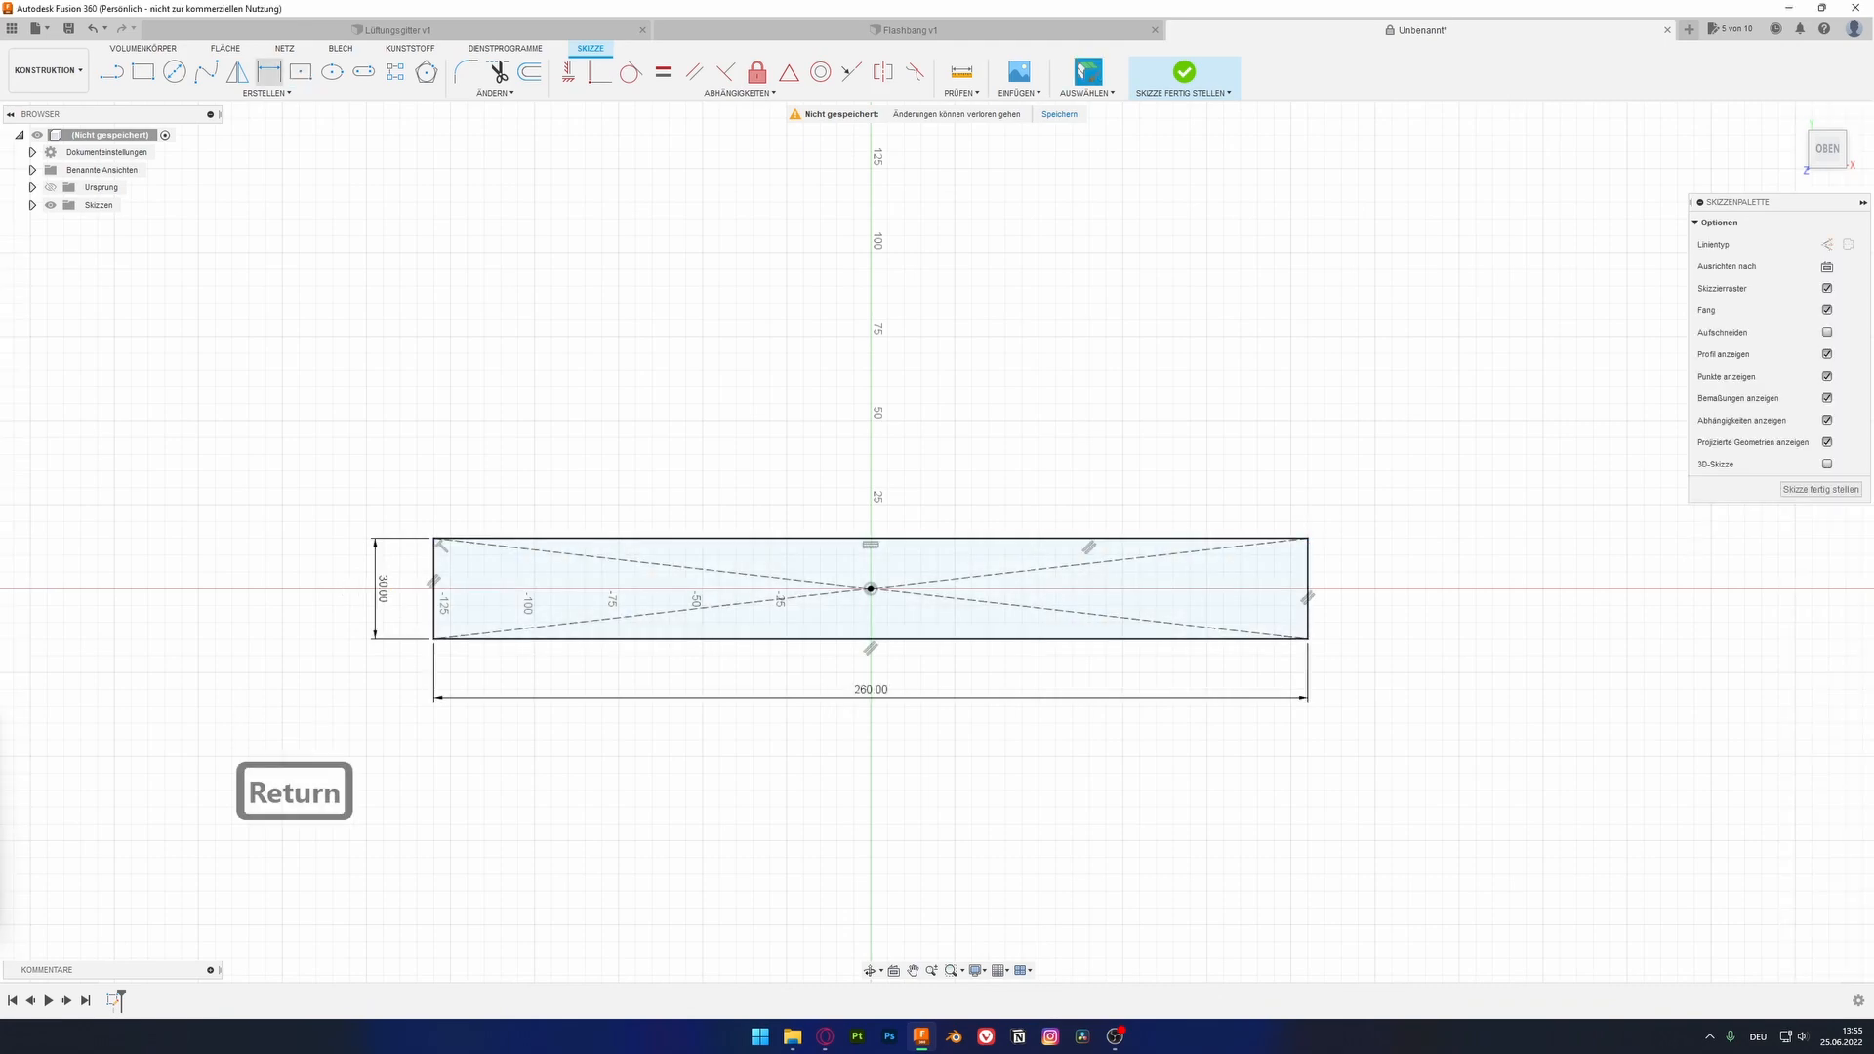
Step: Sketch a spline between the corners of the rectangle's right short side, bulging slightly outward at the horizontal axis
left_click(205, 71)
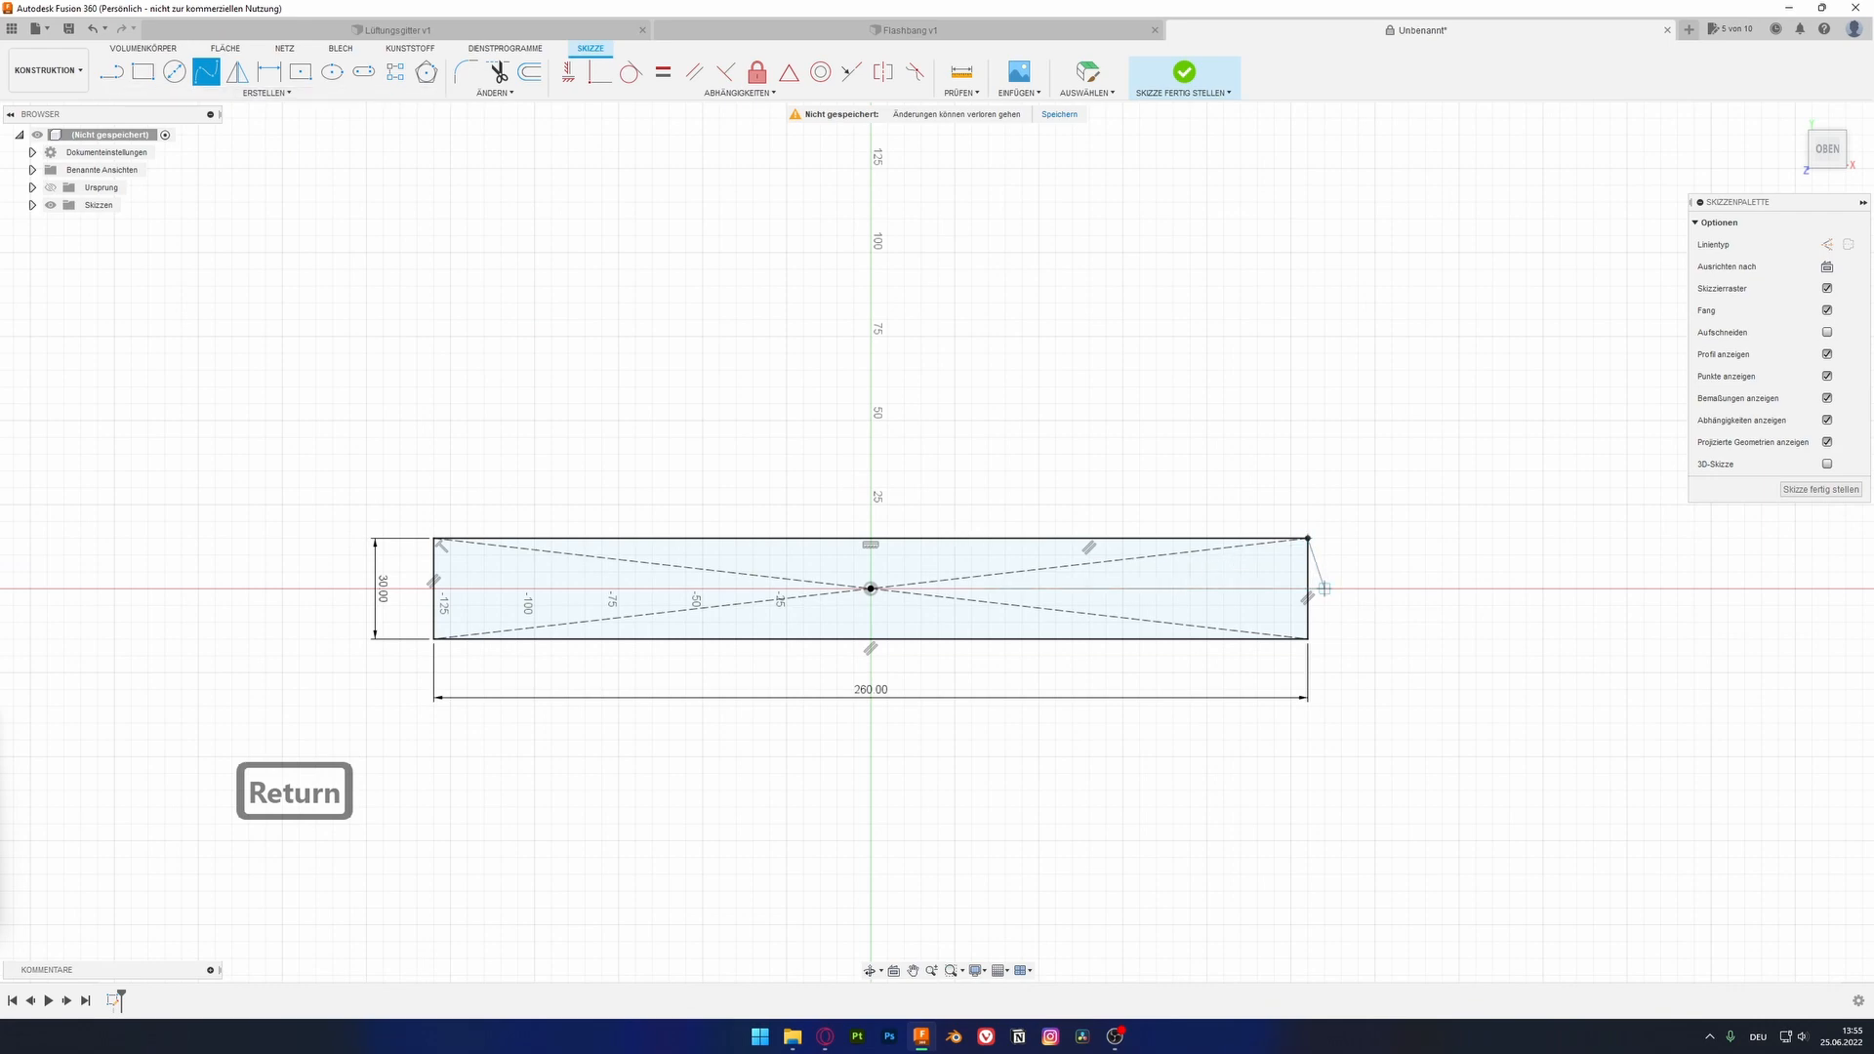
scroll(1324, 588, "up", 5)
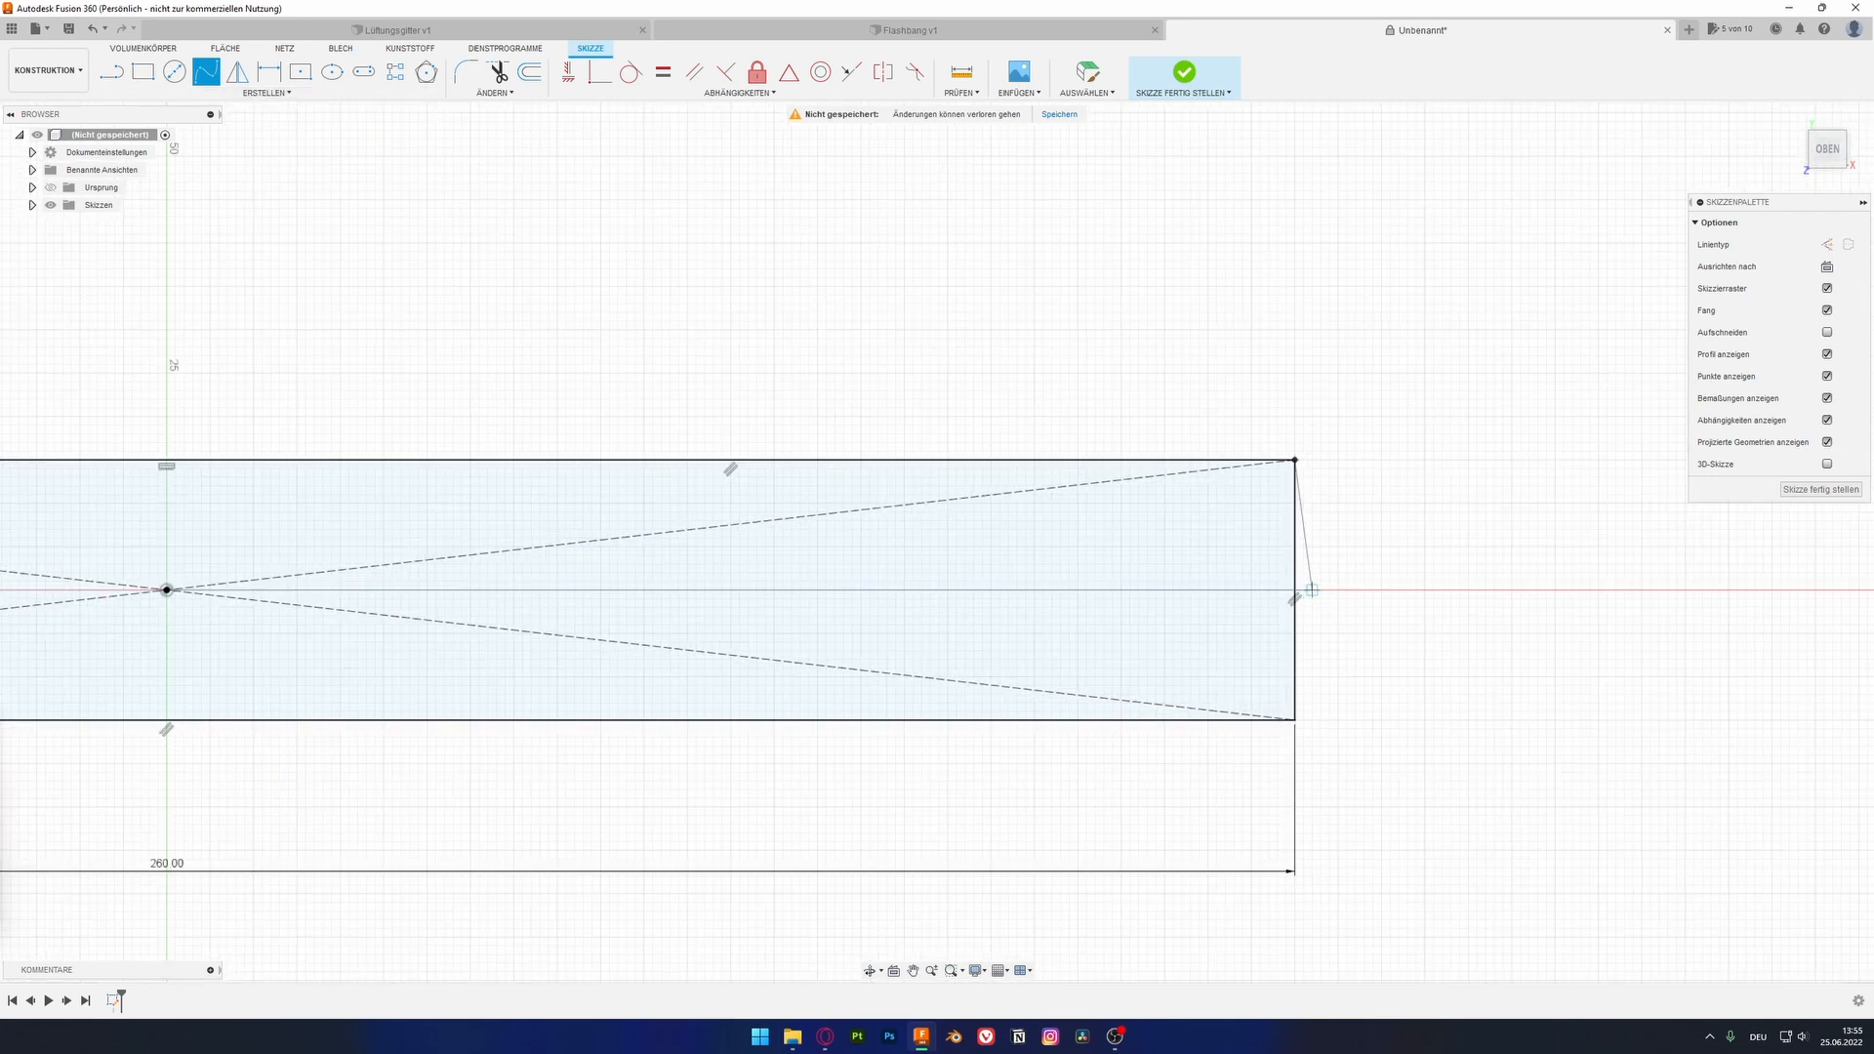
left_click(1312, 589)
left_click(1294, 719)
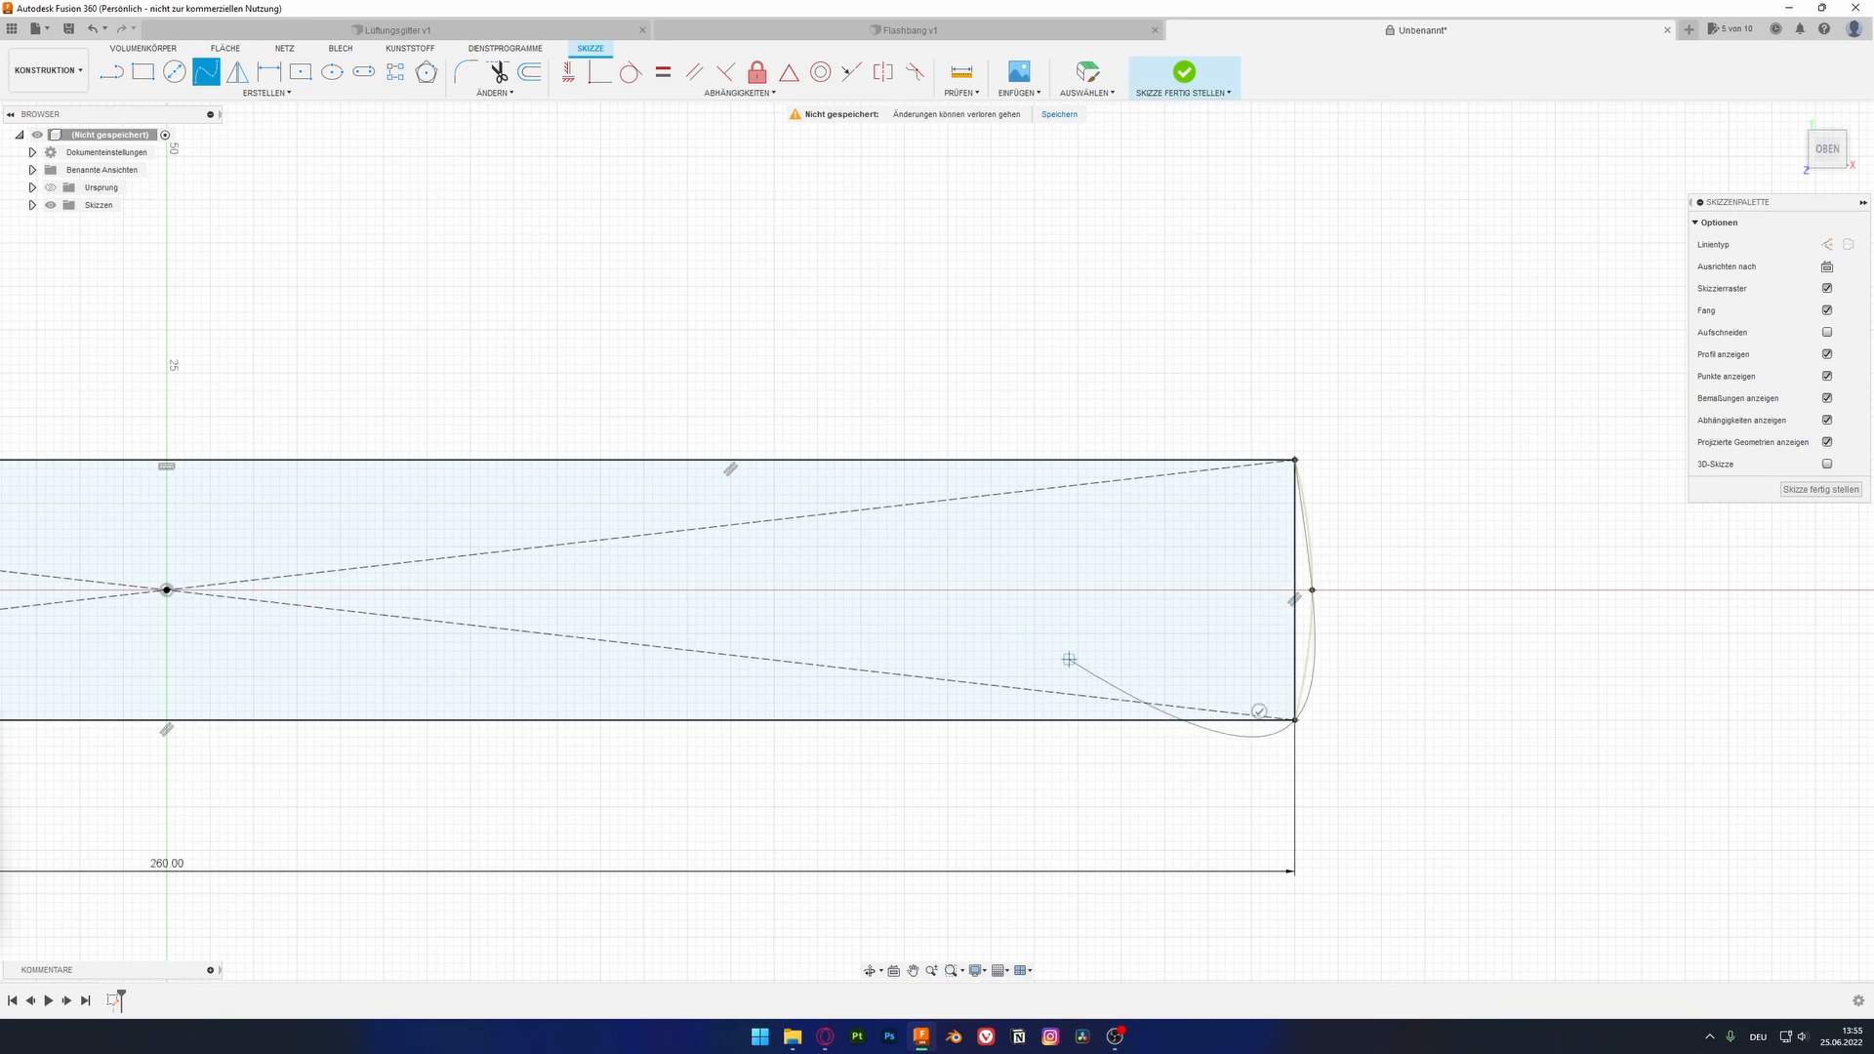
Step: Sketch a matching outward-bulging spline between the corners of the rectangle's left short side
middle_click_drag(488, 523, 1417, 544)
middle_click_drag(21, 560, 1027, 549)
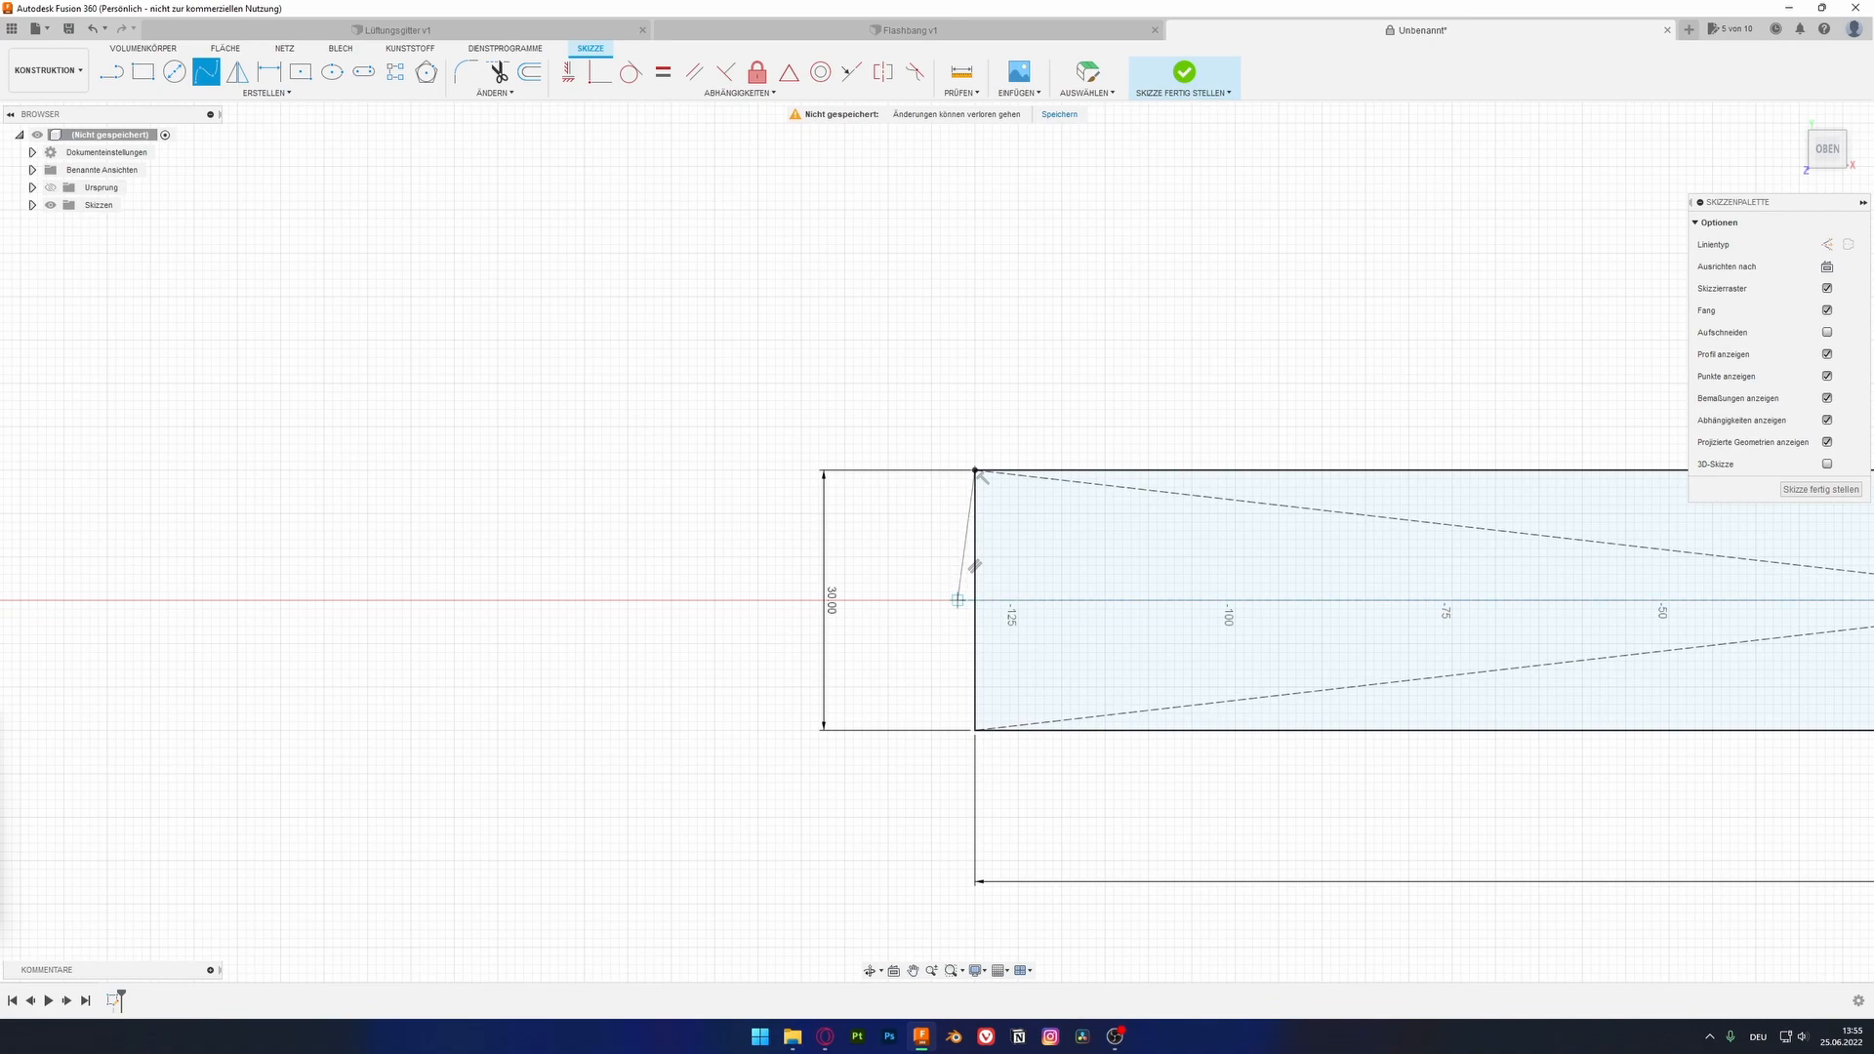
double_click(974, 729)
Step: Sketch a five-point spline between the lower corners, bulging slightly outward on both halves and curving inward at the vertical axis
middle_click_drag(1199, 774, 593, 606)
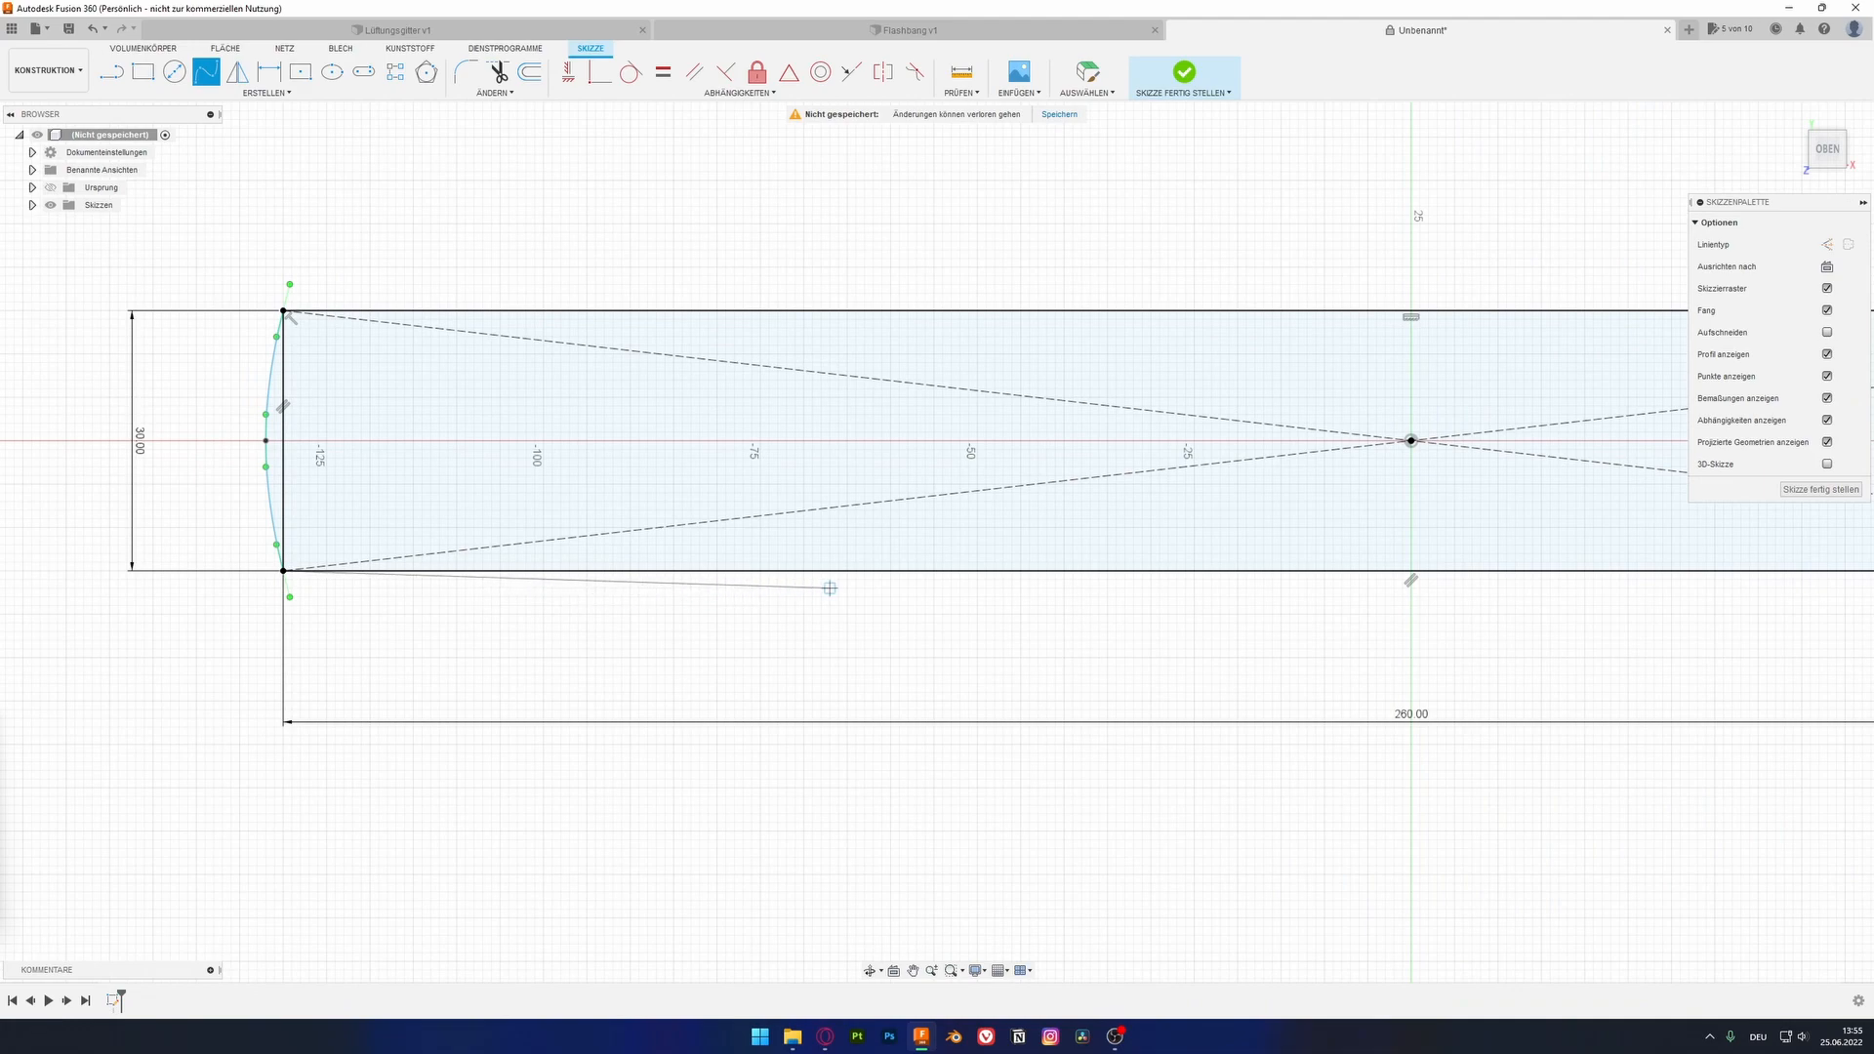
left_click(847, 581)
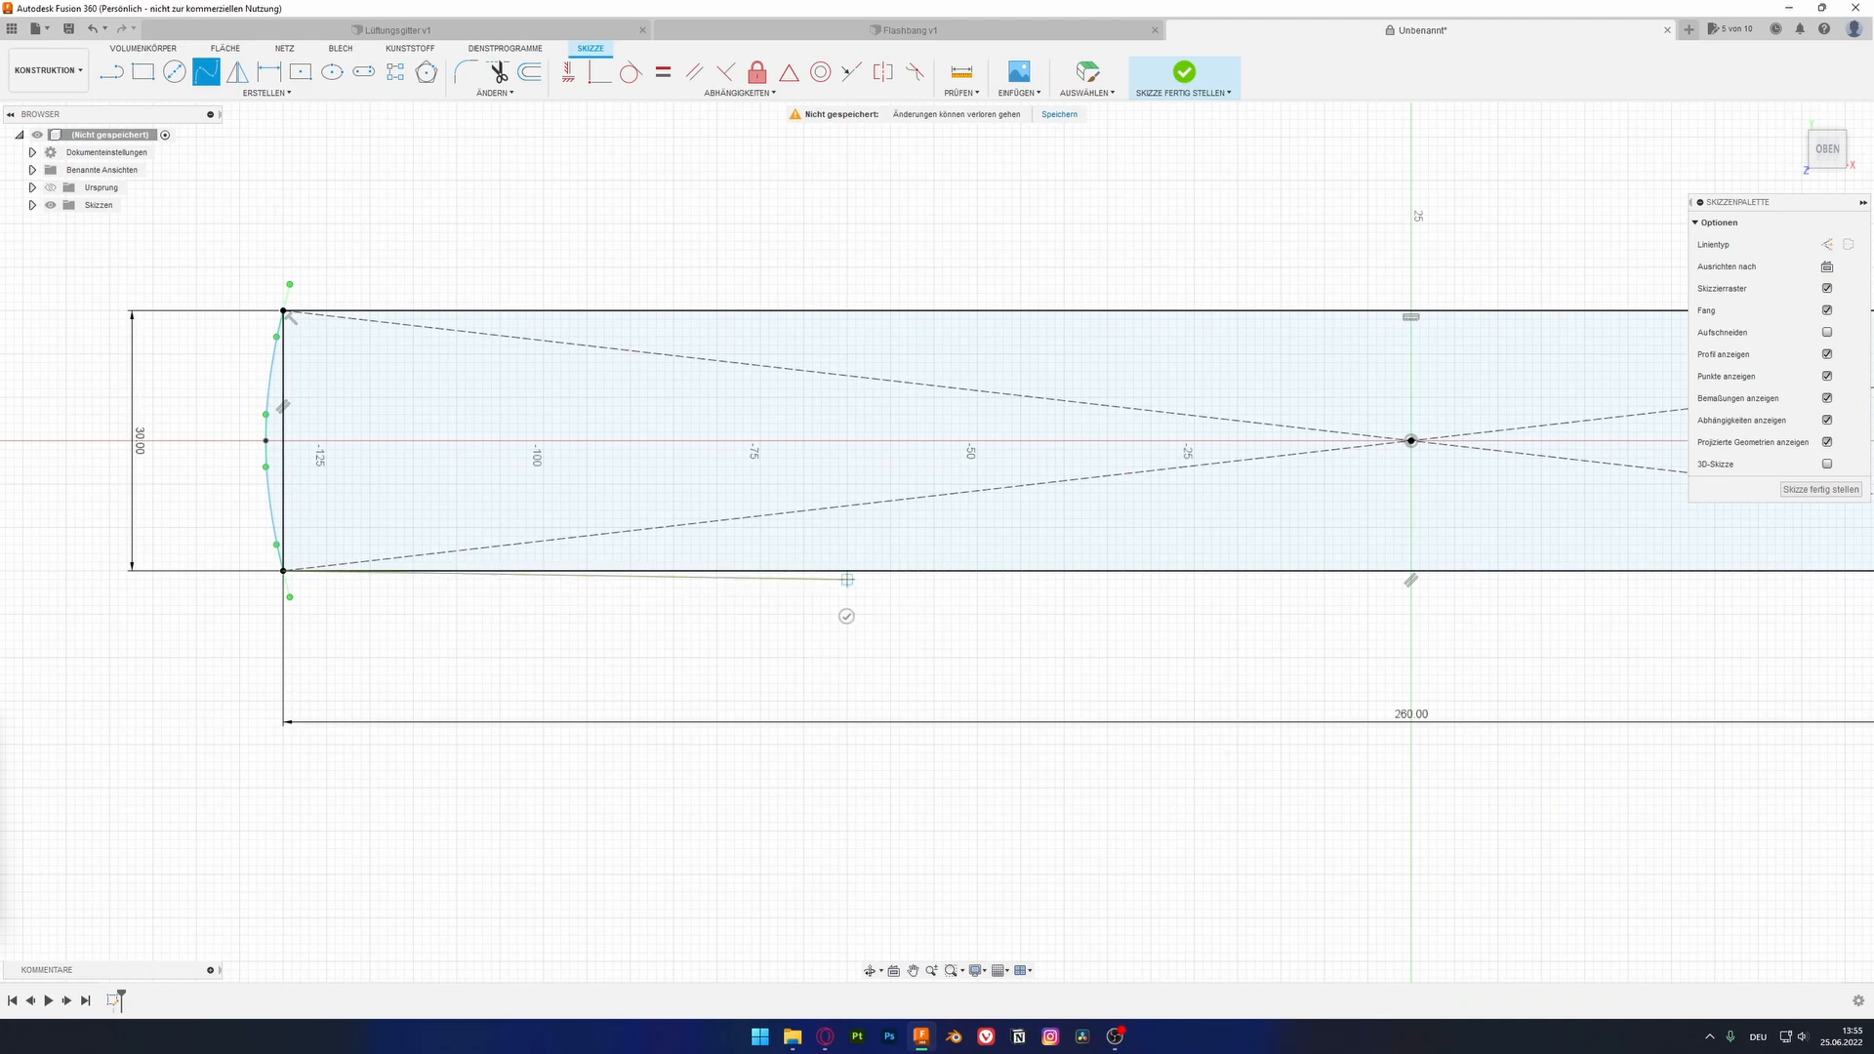
left_click(1411, 562)
middle_click_drag(1411, 562, 763, 552)
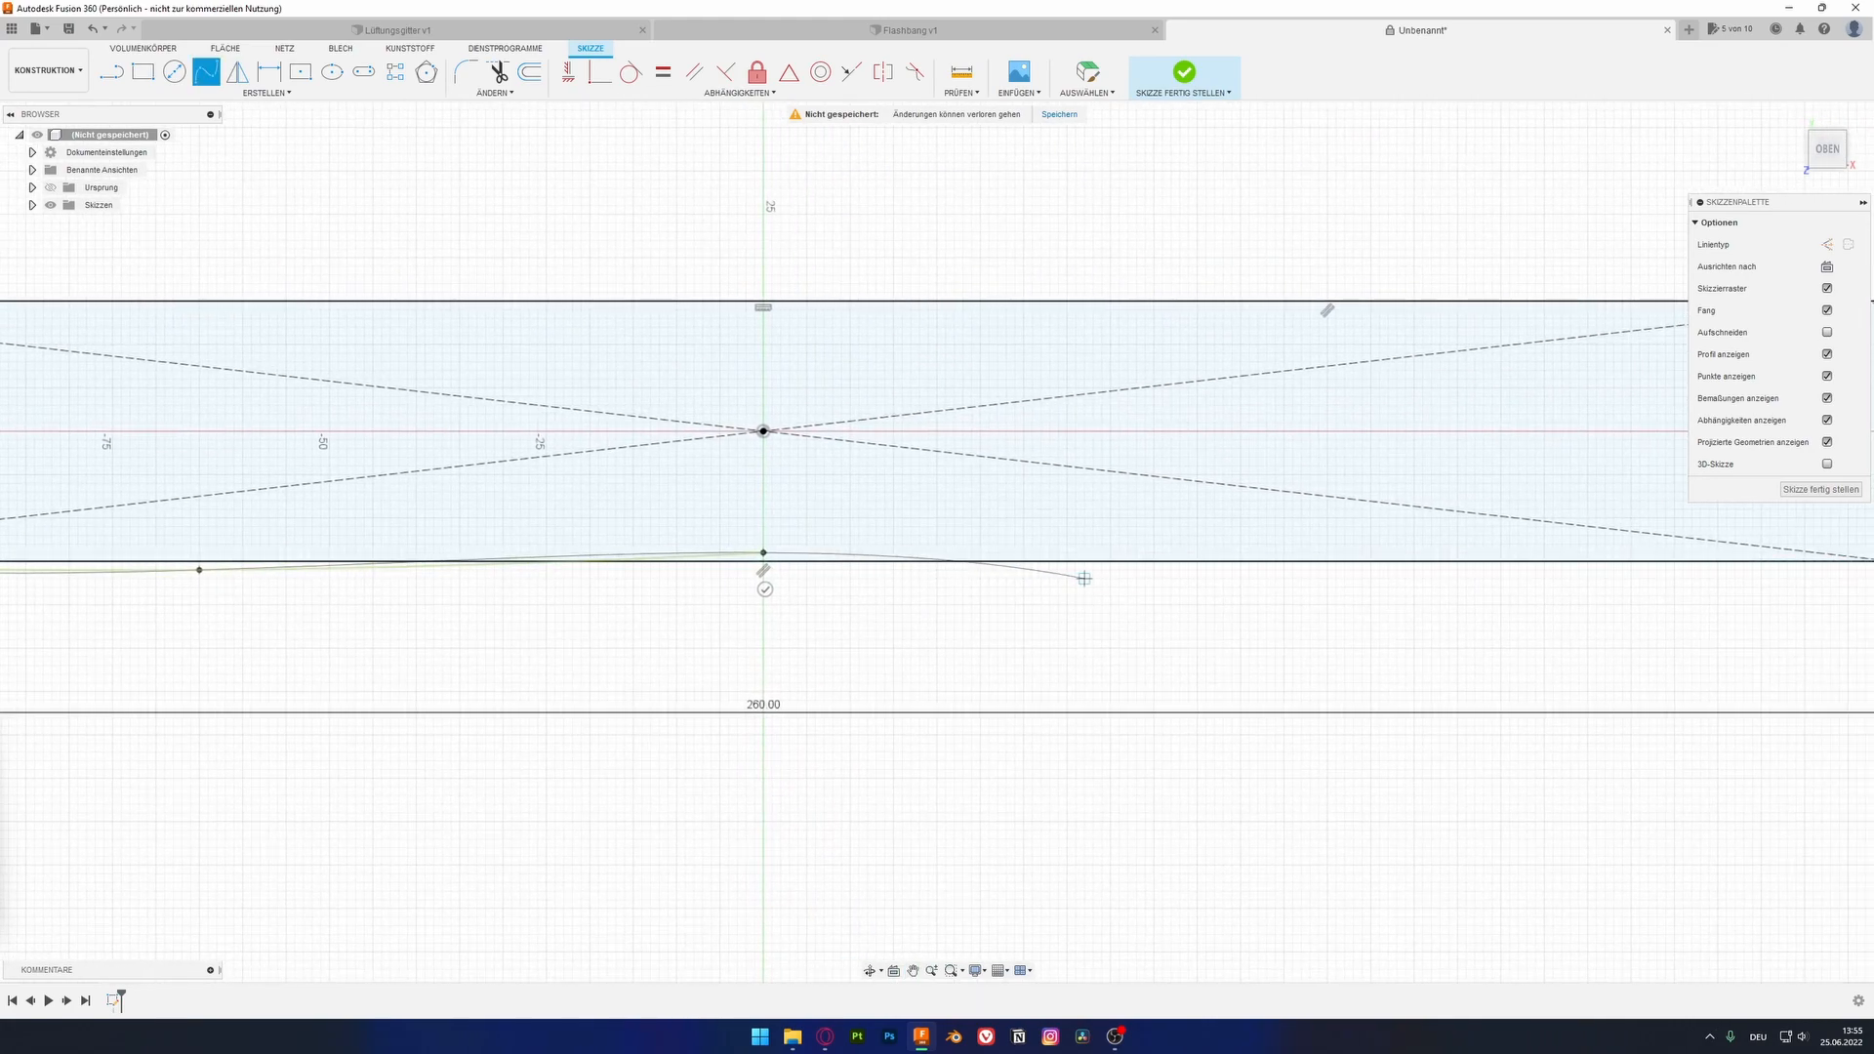
left_click(1544, 569)
middle_click_drag(1544, 569, 995, 592)
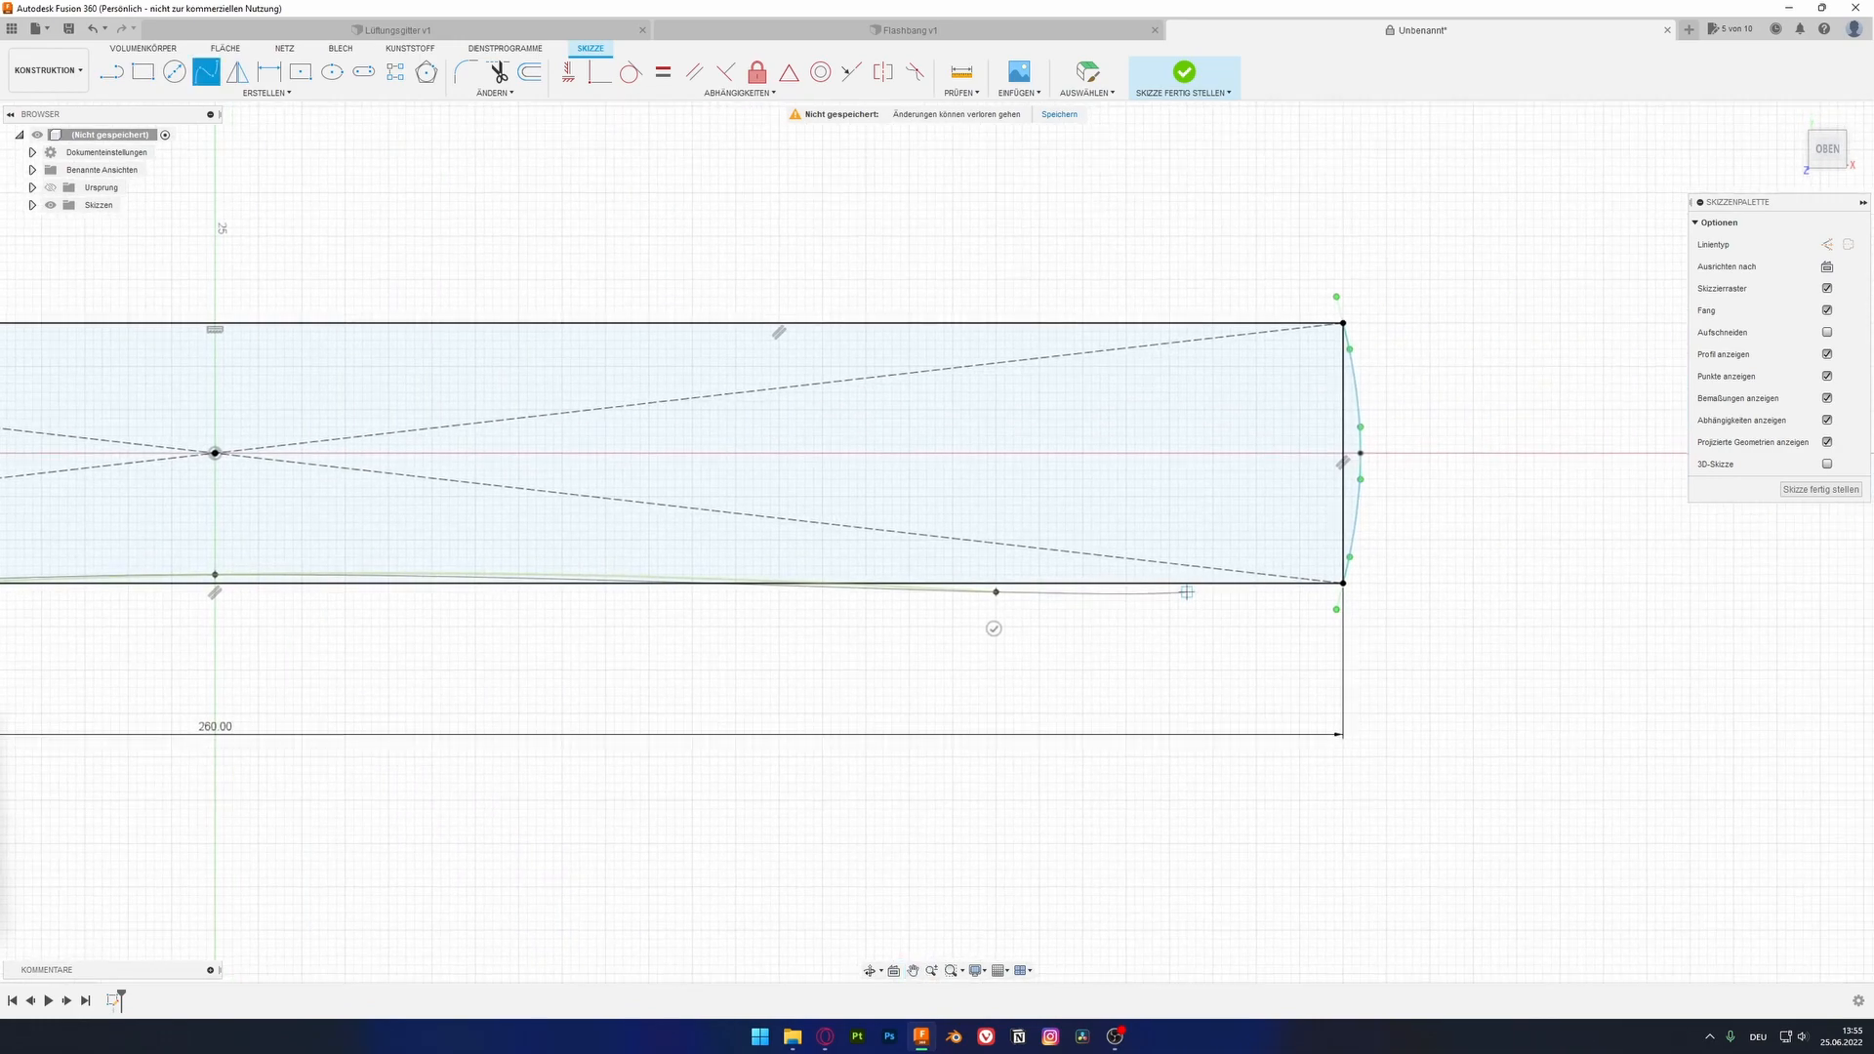
left_click(1342, 583)
left_click(1347, 618)
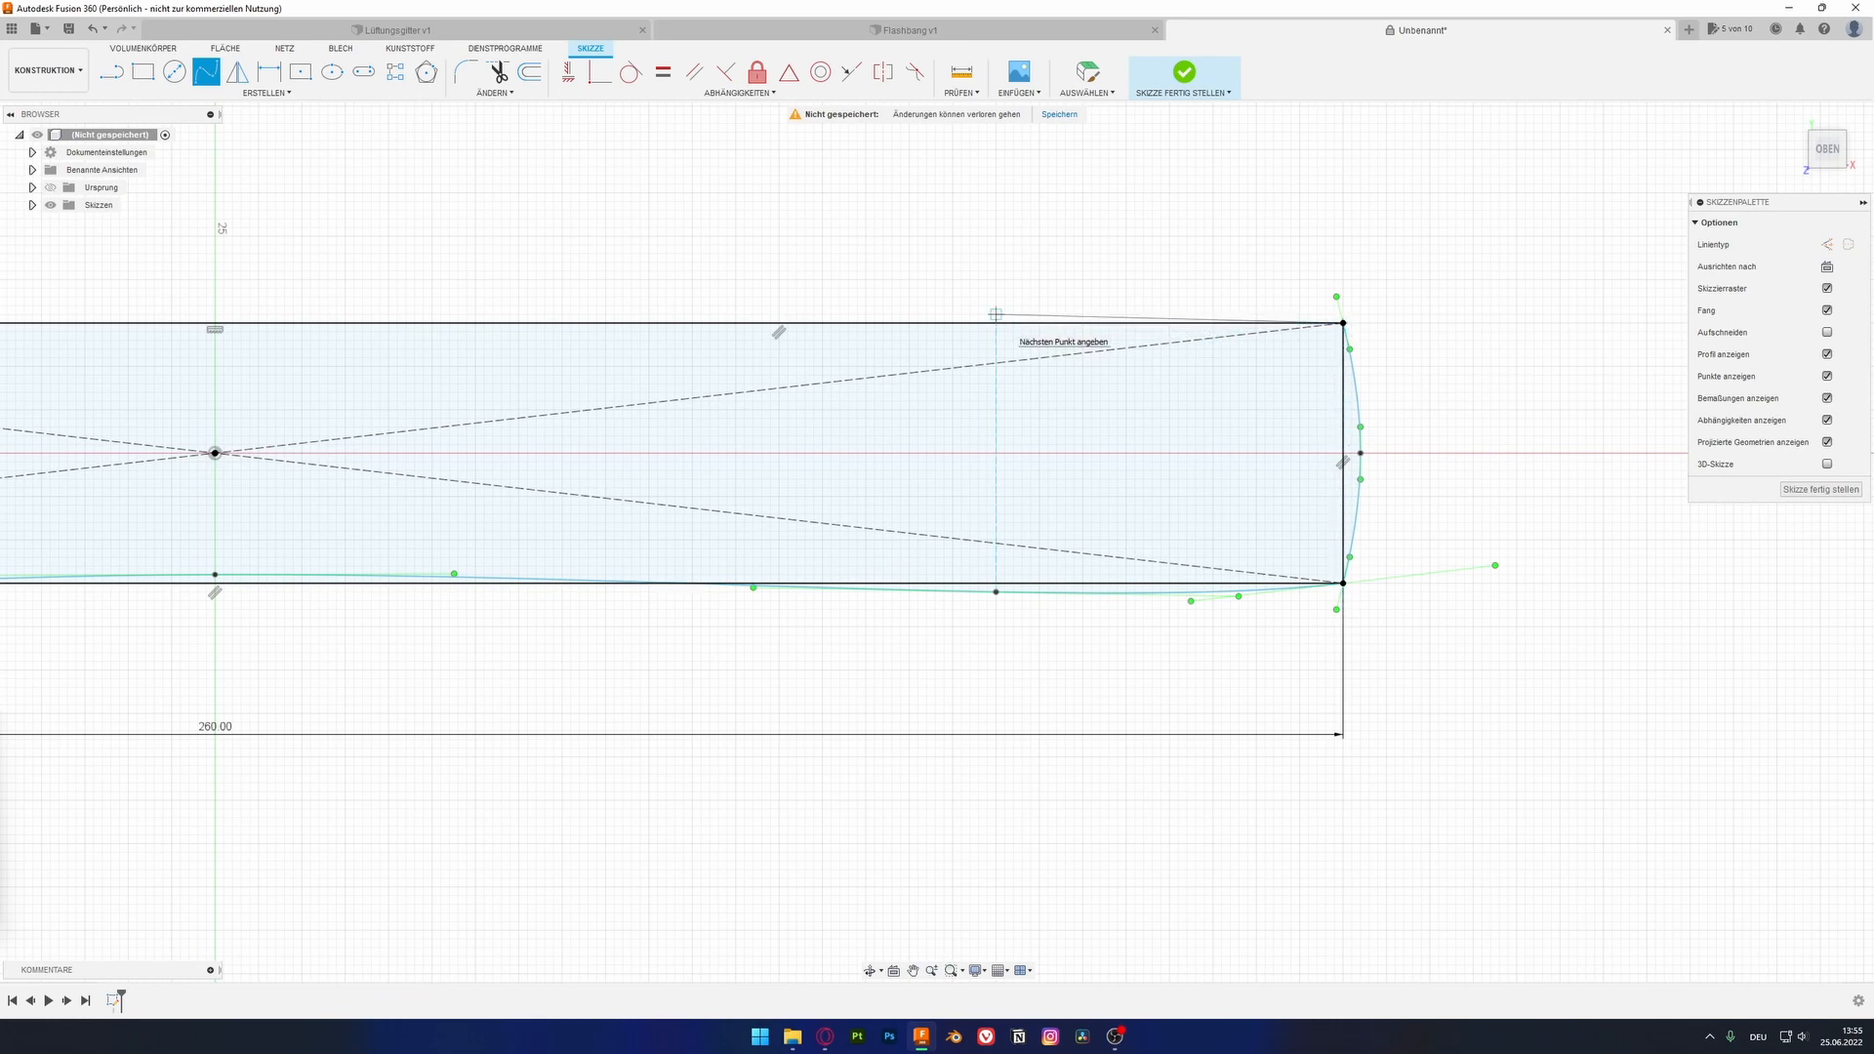
Step: Sketch a mirror-like five-point spline between the upper corners, bulging outward on both halves and curving inward at the vertical axis
middle_click_drag(241, 323, 894, 381)
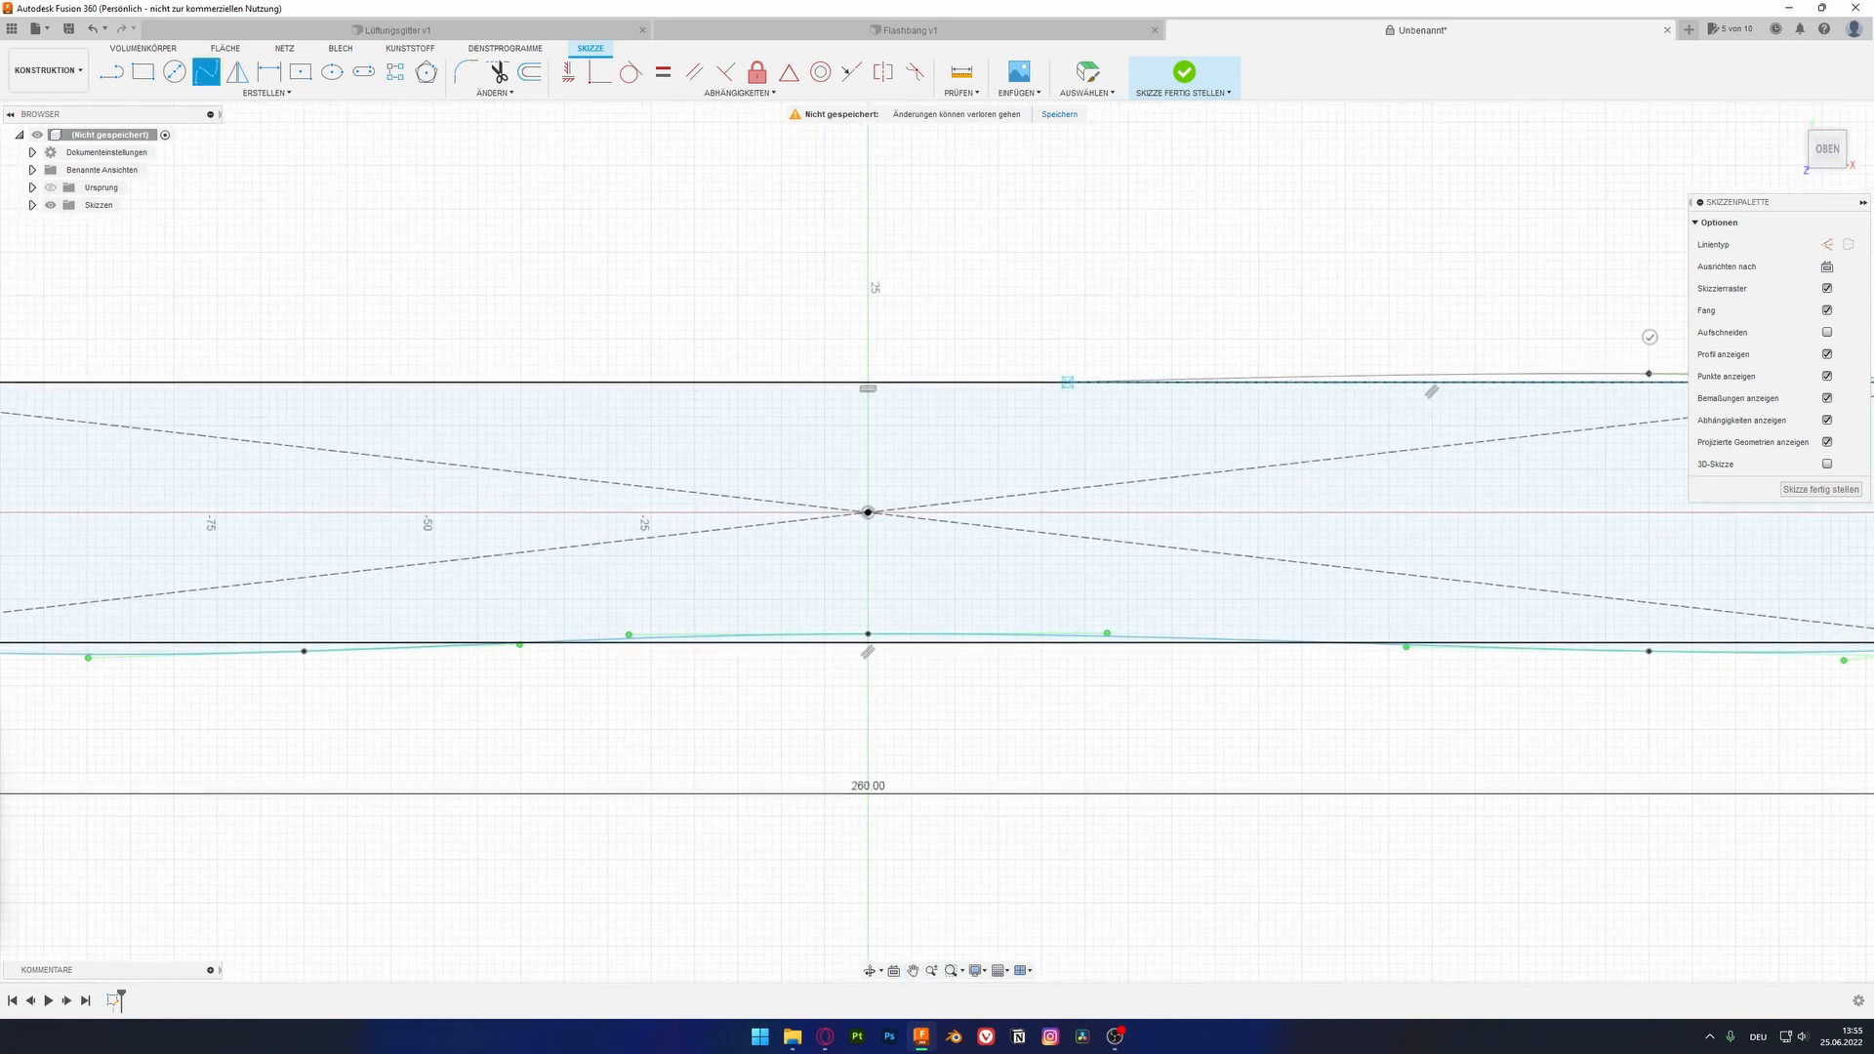
scroll(868, 395, "up", 2)
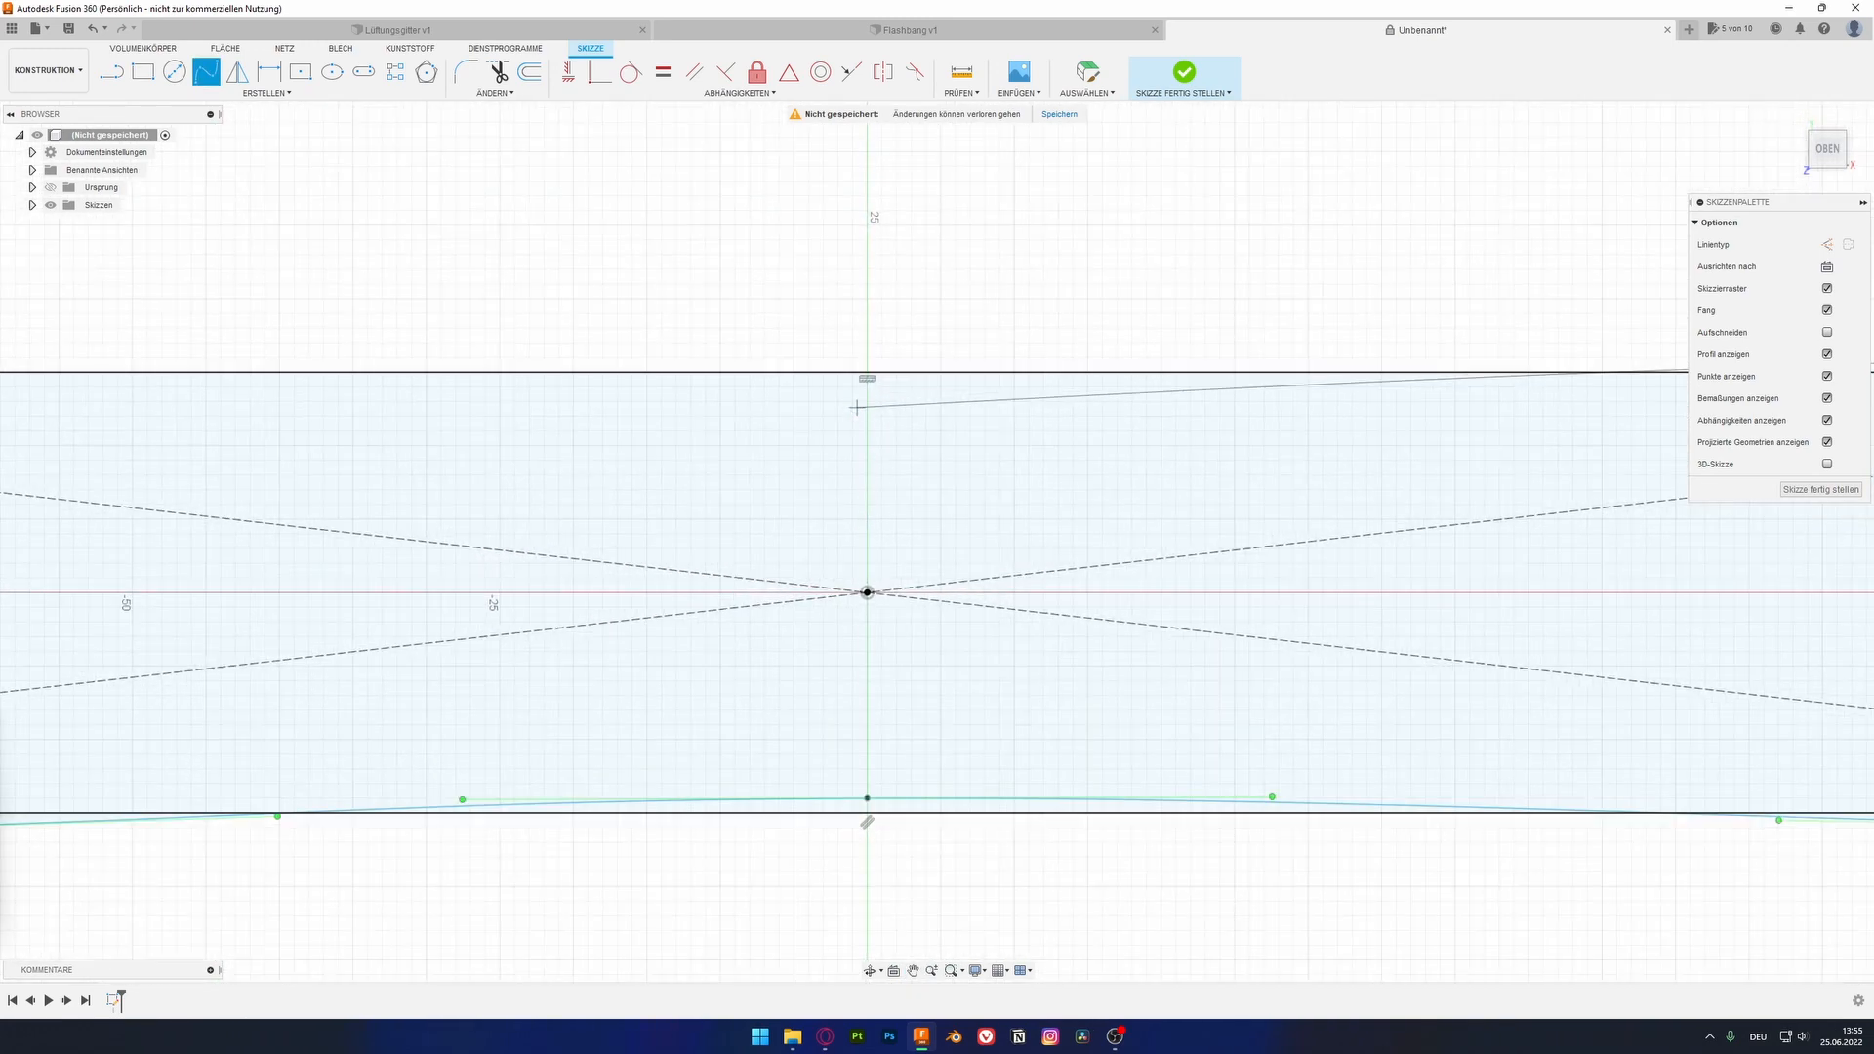
left_click(867, 383)
middle_click_drag(607, 408, 1196, 400)
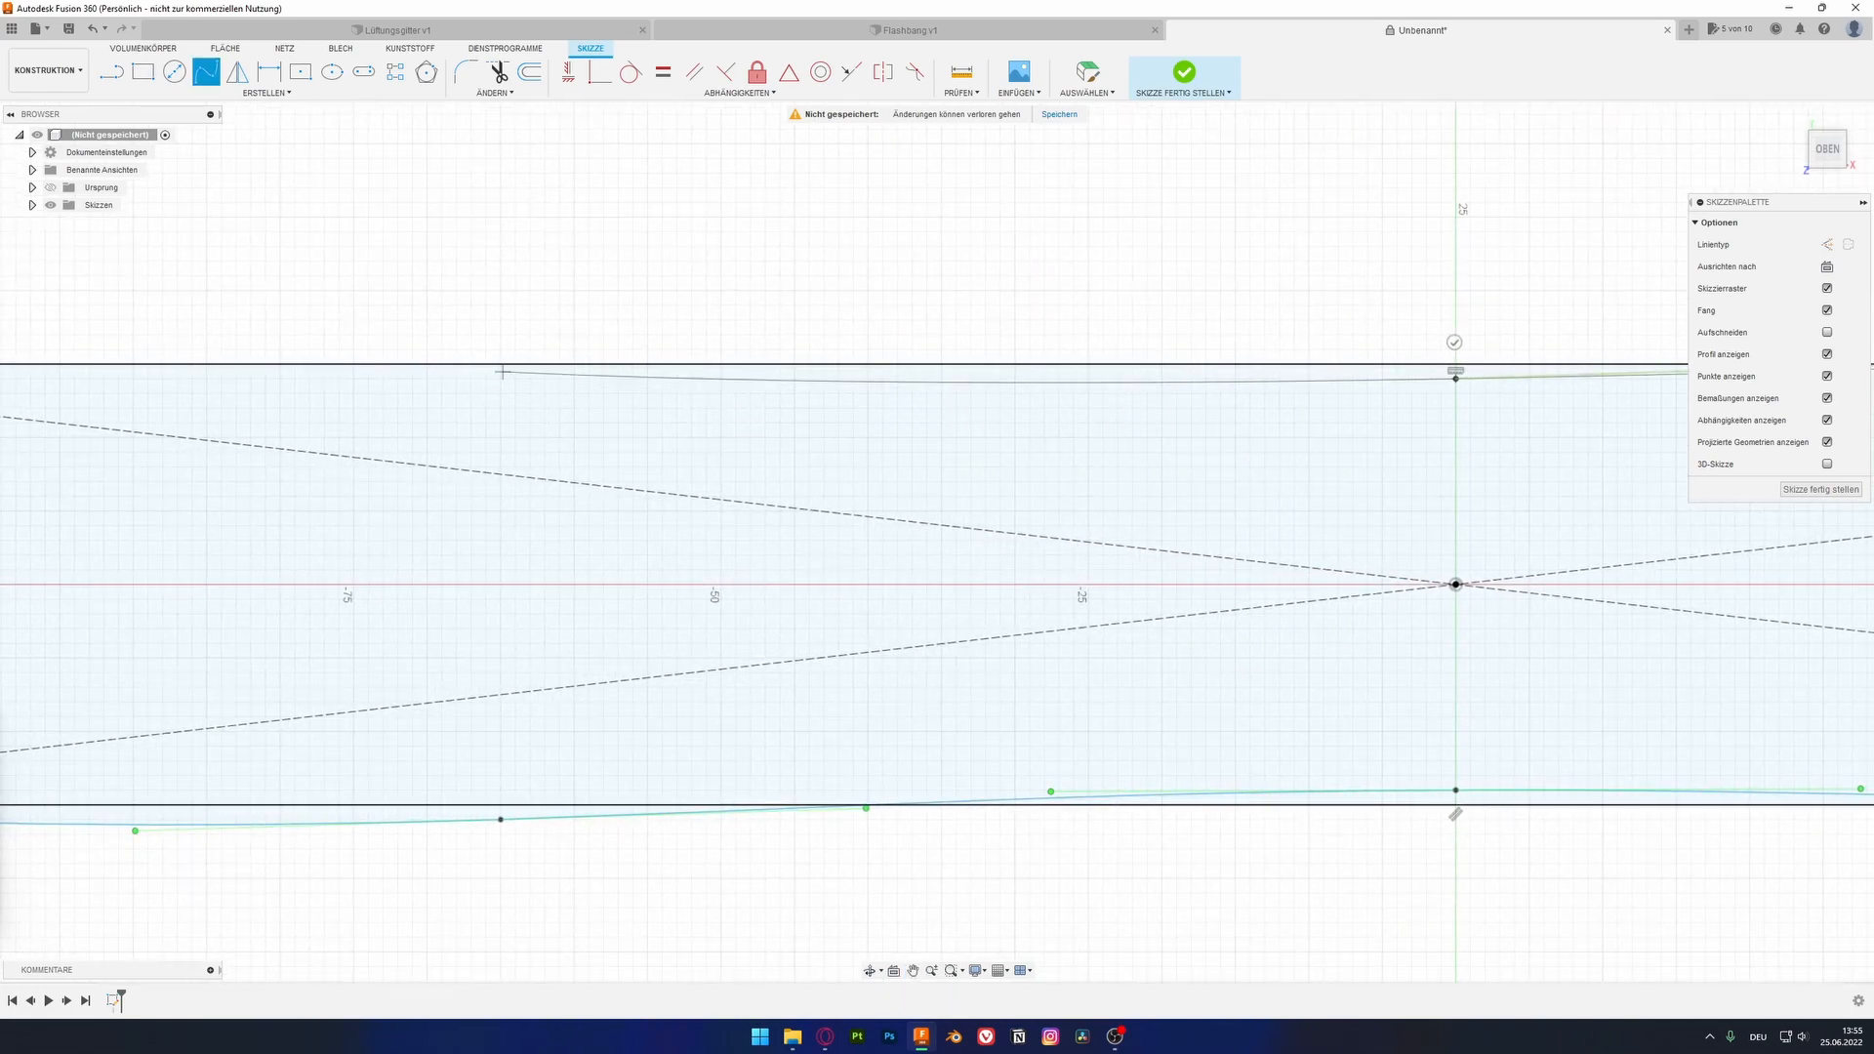
mouse_move(502, 309)
middle_mouse_down()
mouse_move(921, 314)
mouse_move(1174, 385)
middle_mouse_up()
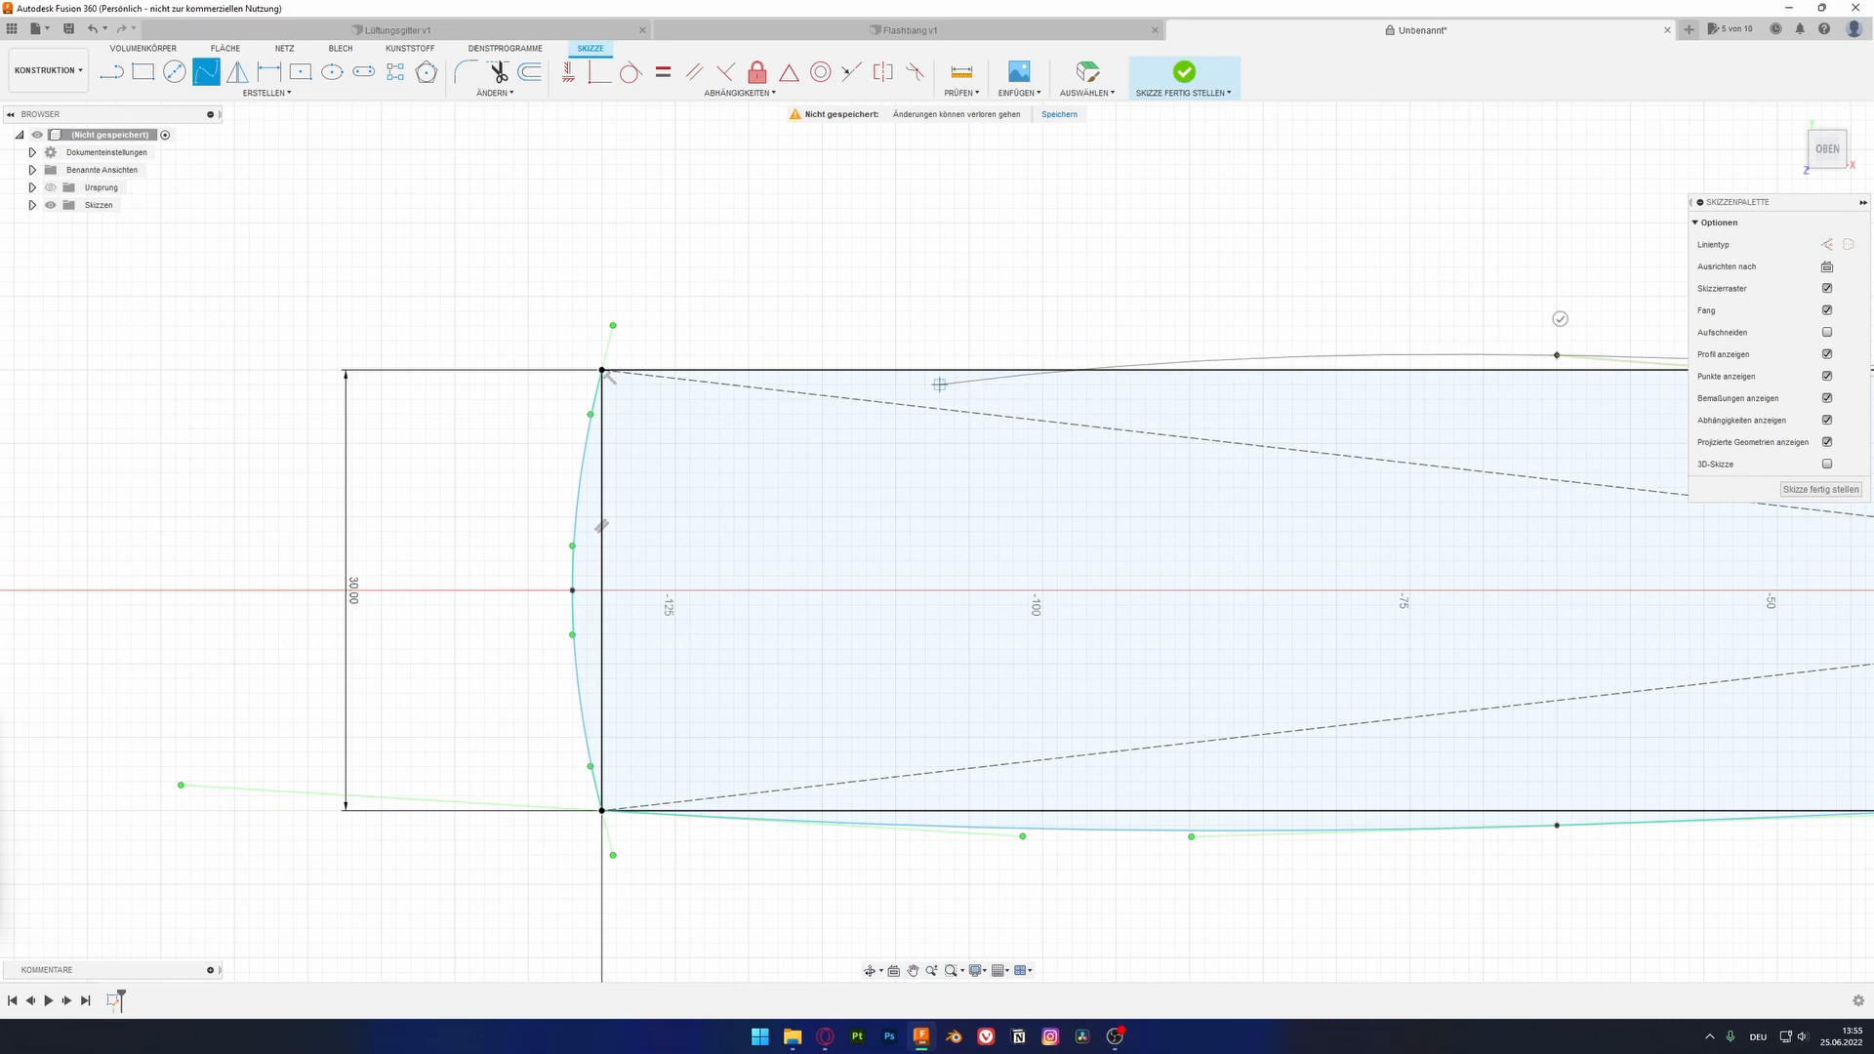
left_click(603, 371)
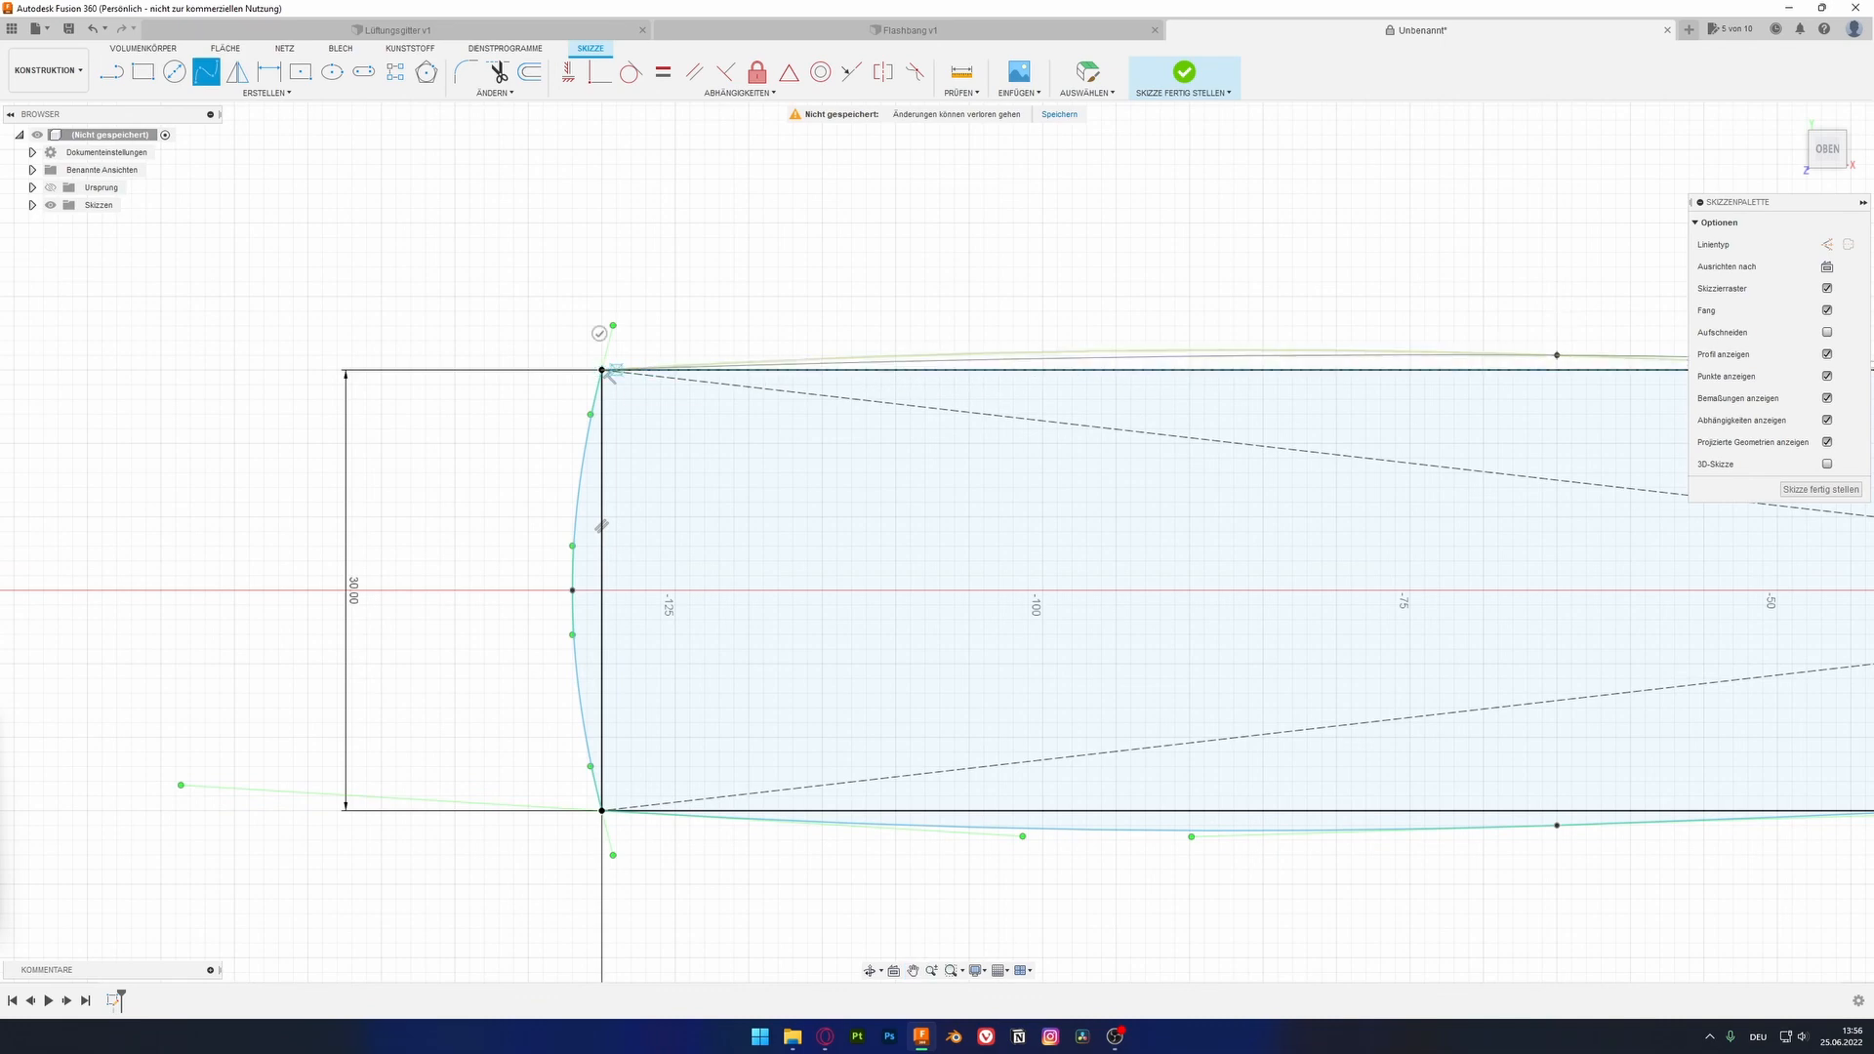
left_click(604, 331)
scroll(914, 600, "down", 2)
scroll(914, 600, "down", 2)
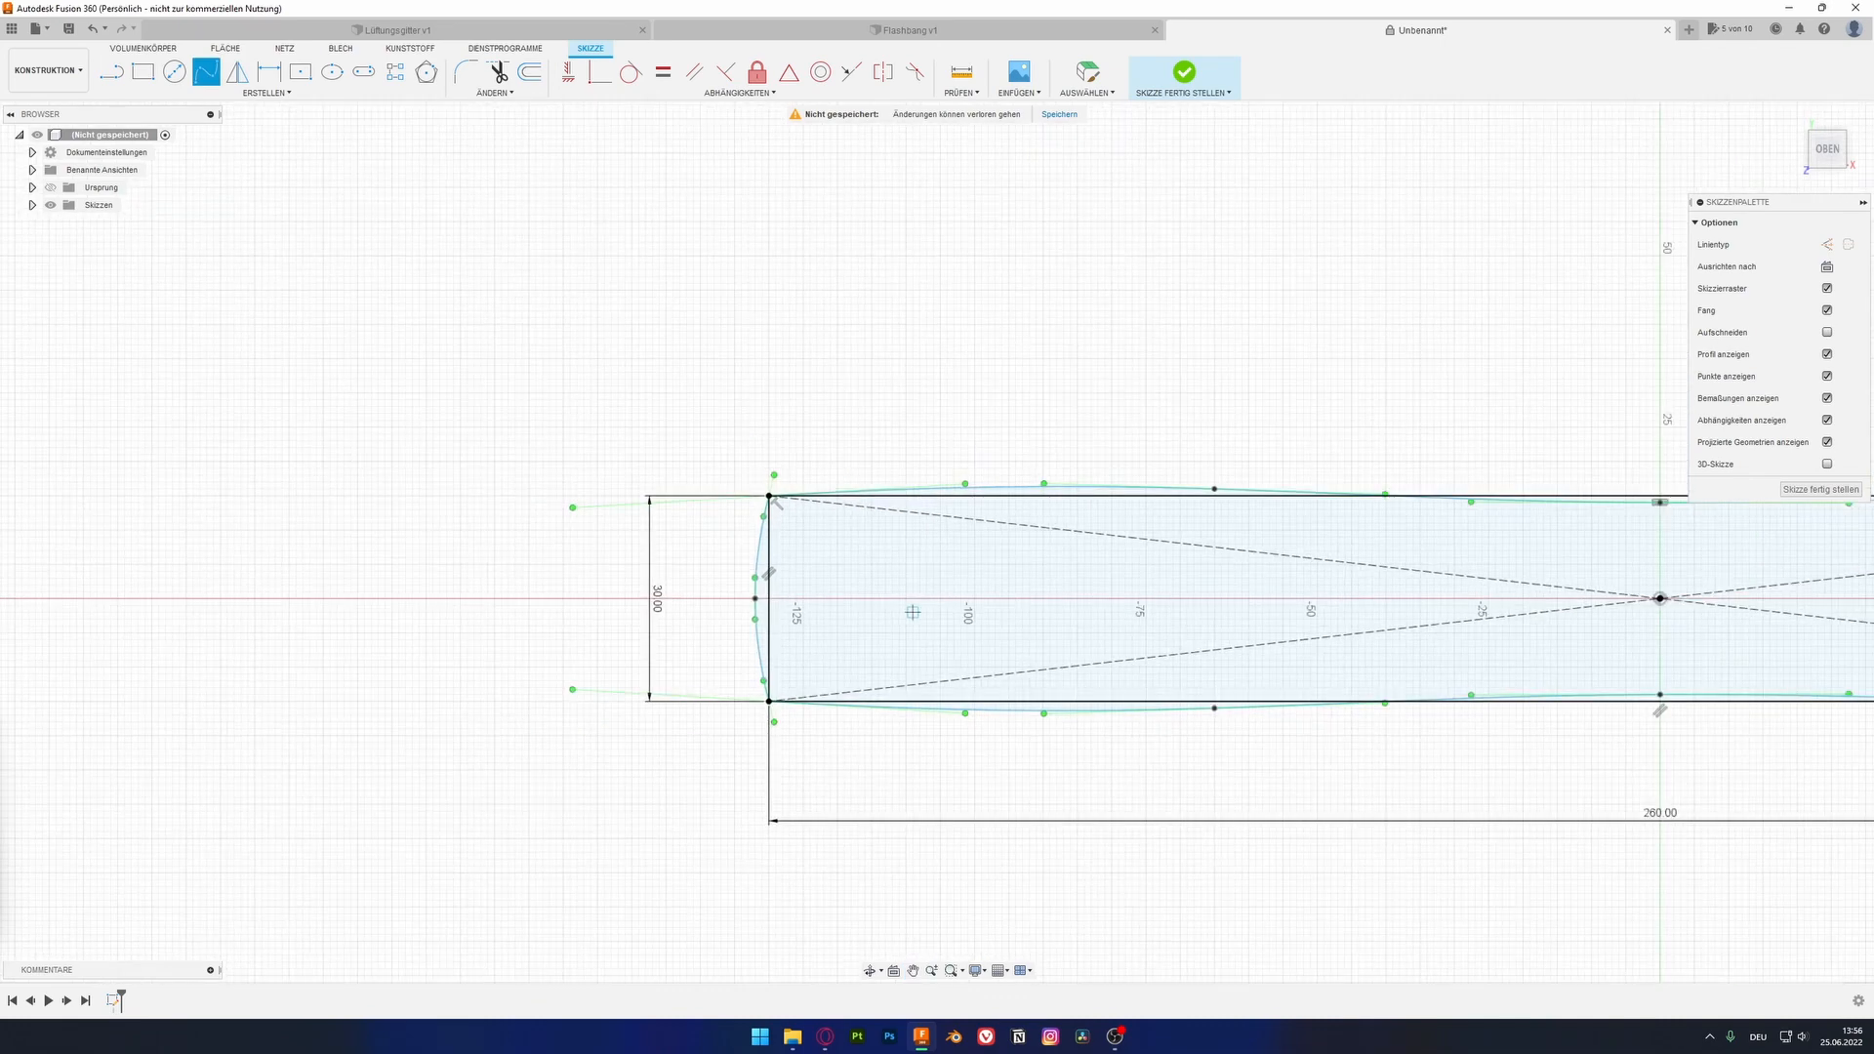
key("Escape")
Step: Extrude the seven profiles inside the spline outline 20 mm as a new body
left_click(832, 577)
left_click(762, 586, "ctrl")
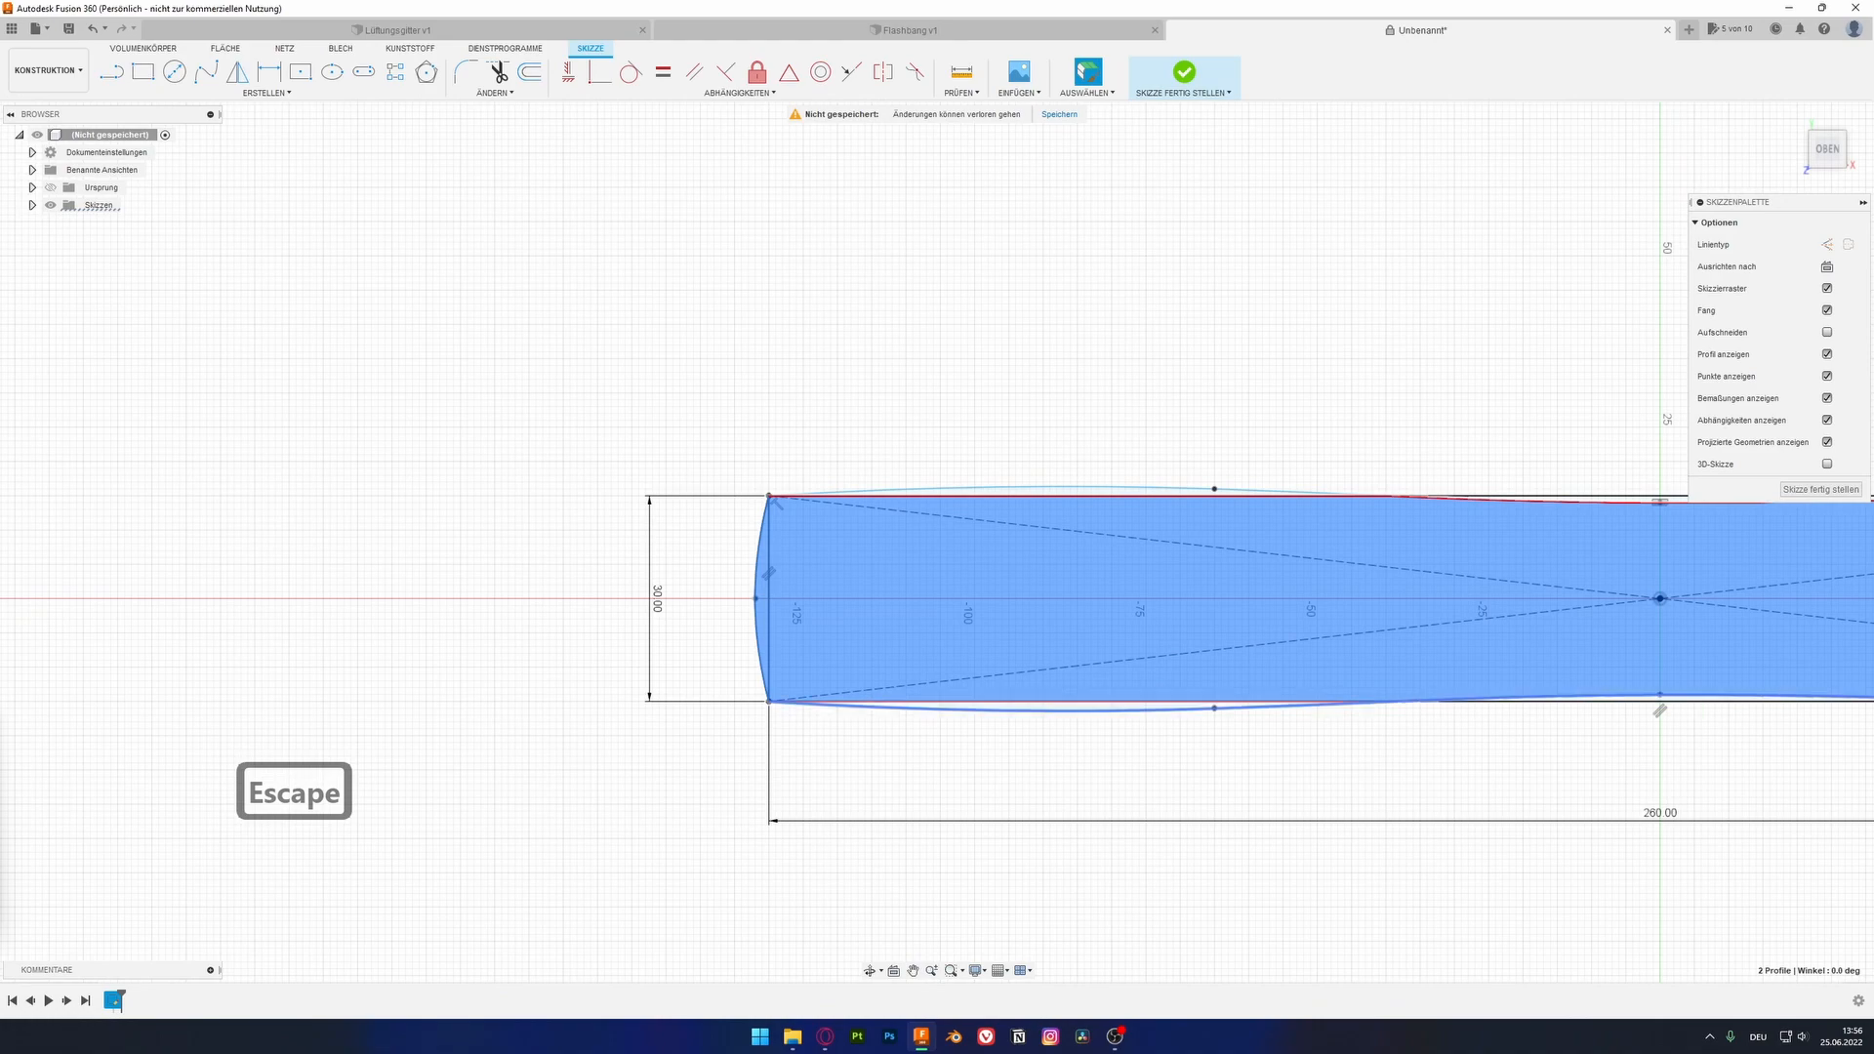
scroll(1092, 707, "up", 2)
left_click(1092, 706, "ctrl")
scroll(1067, 414, "up", 2)
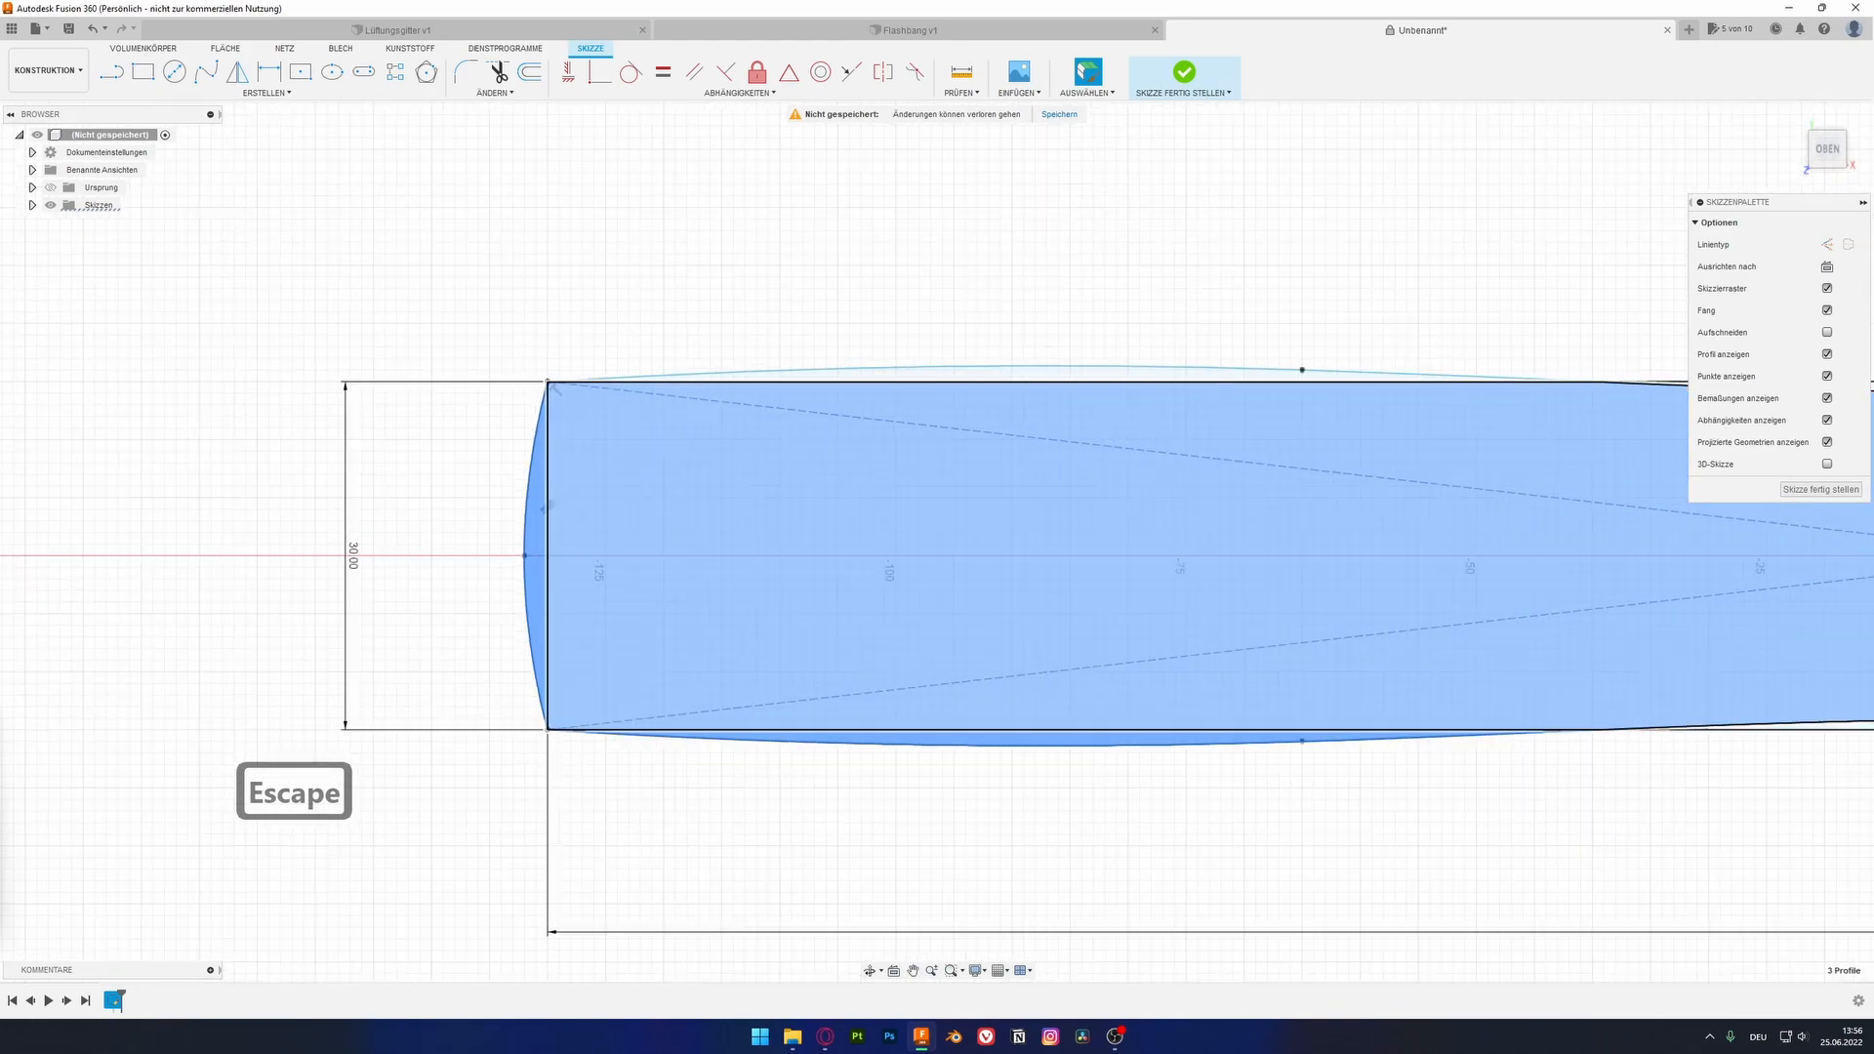
left_click(1068, 362, "ctrl")
scroll(1308, 625, "down", 2)
scroll(1308, 626, "down", 1)
middle_click_drag(1308, 626, 483, 566)
middle_click_drag(1366, 605, 513, 605)
scroll(1103, 672, "up", 2)
left_click(1102, 695, "ctrl")
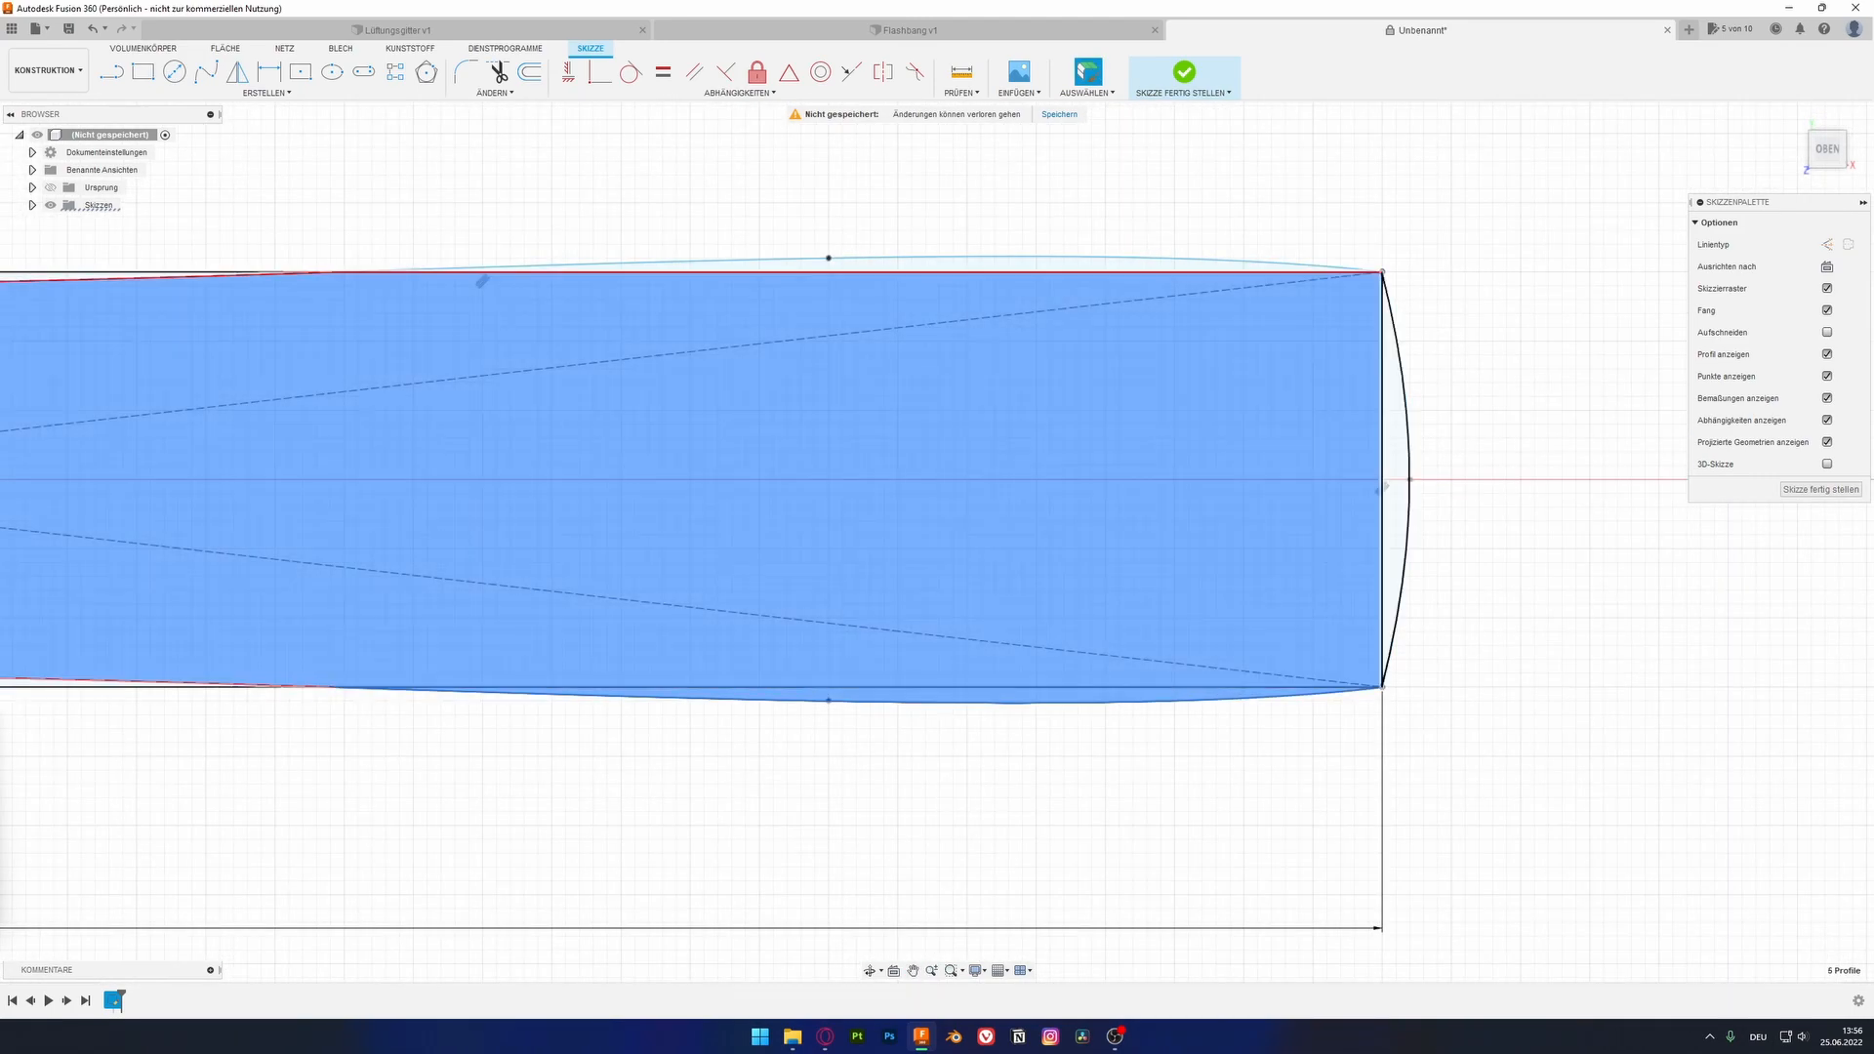
left_click(1386, 486, "ctrl")
left_click(1015, 264, "ctrl")
scroll(979, 582, "down", 2)
middle_click_drag(979, 582, 810, 497, "shift")
key("e")
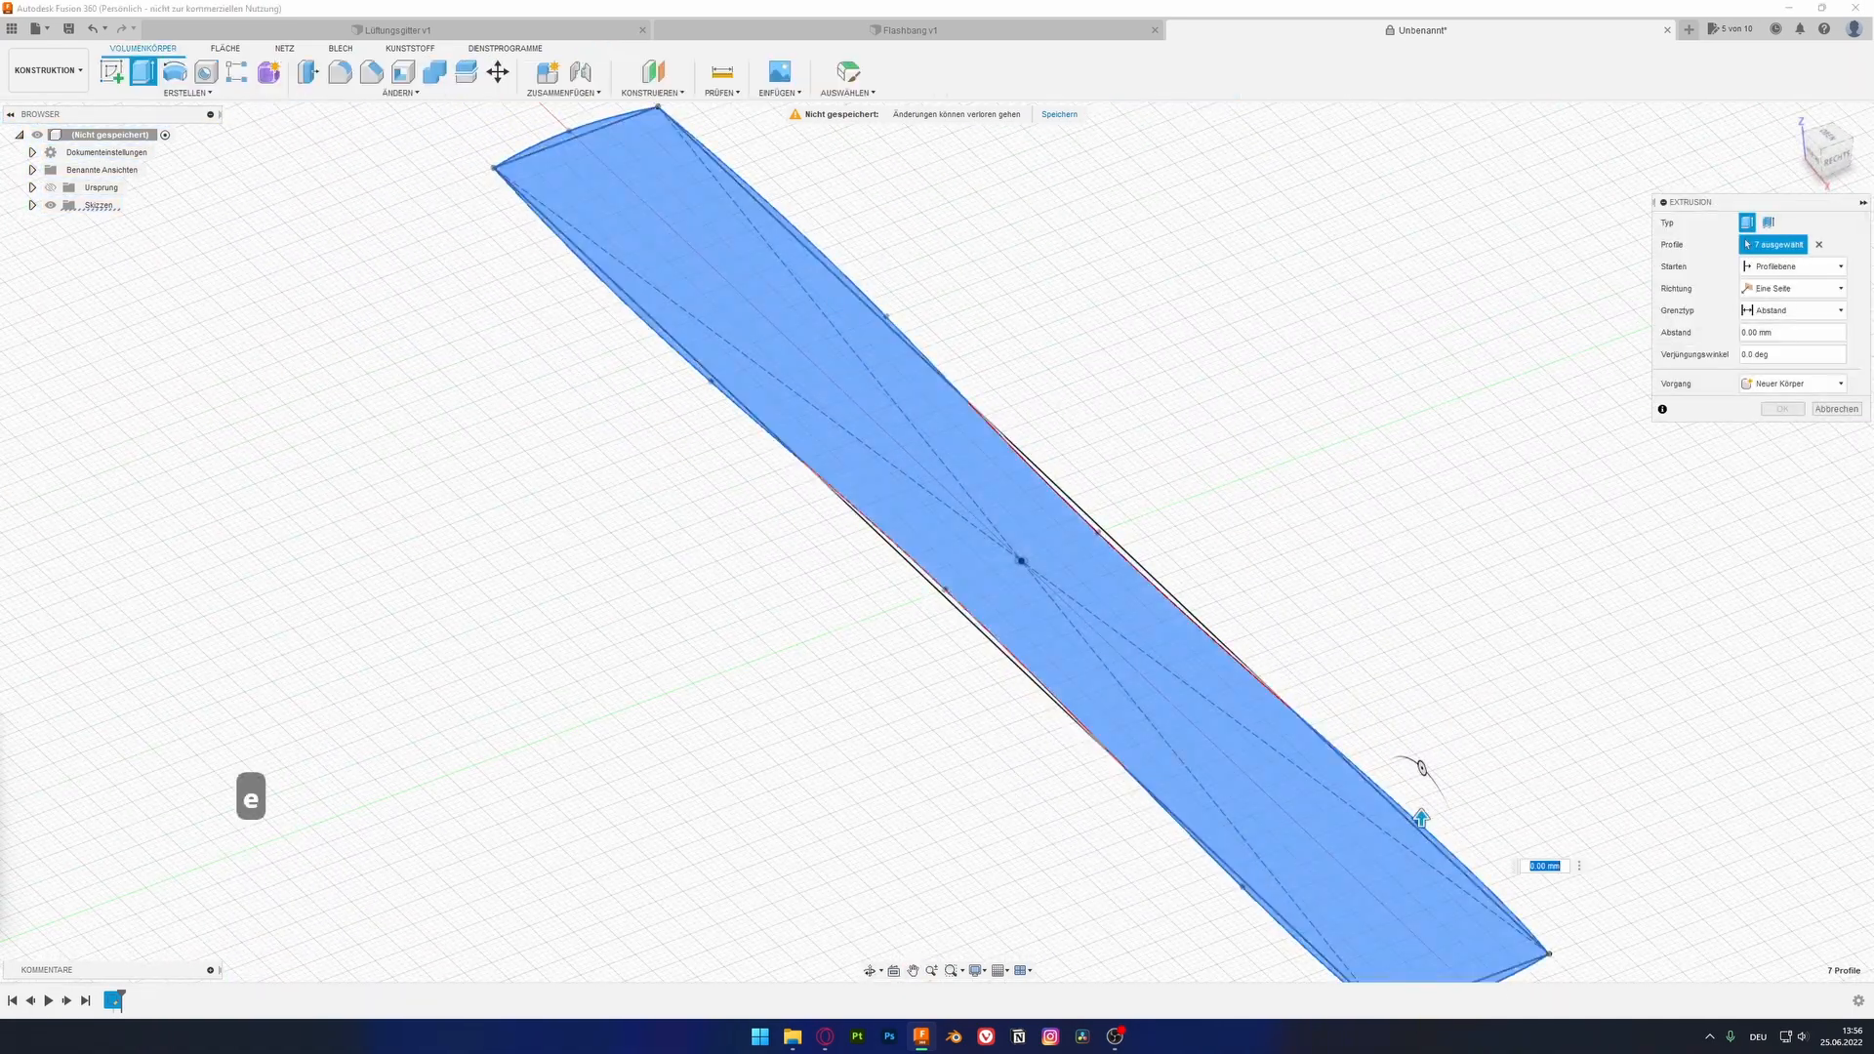
type("20")
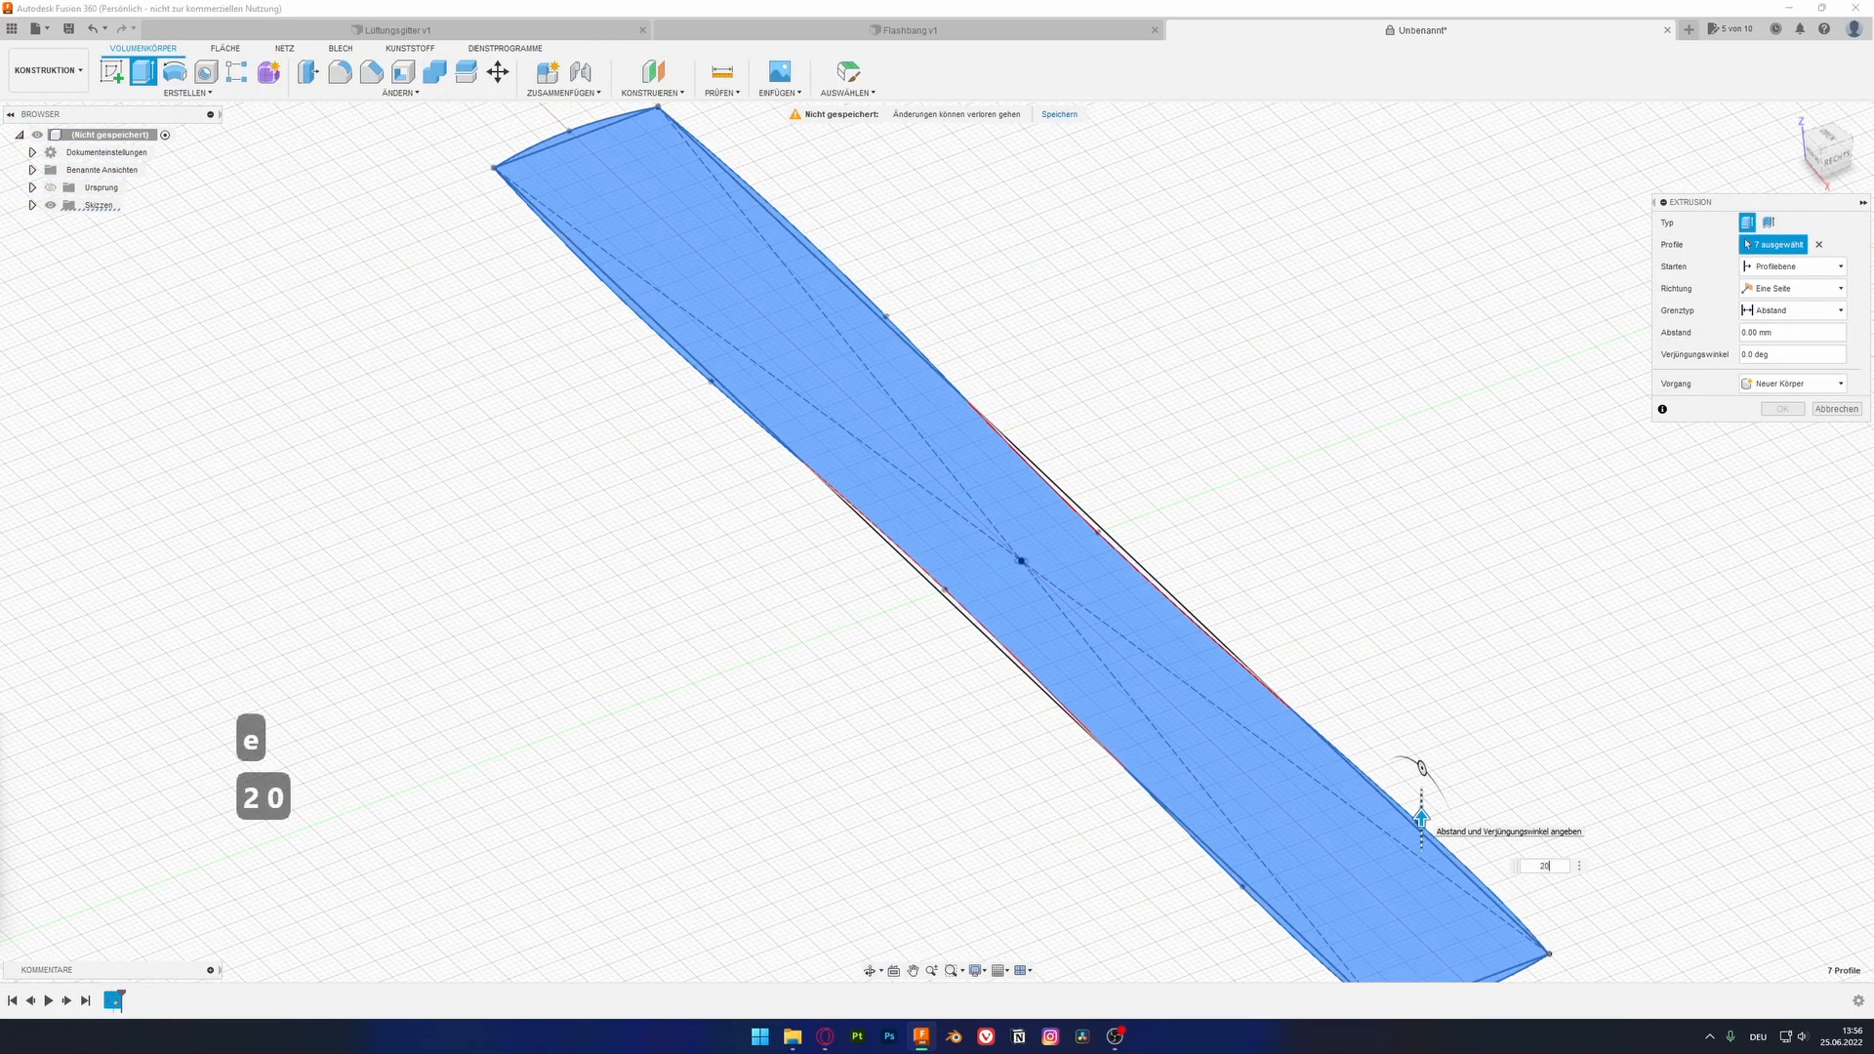
key("Return")
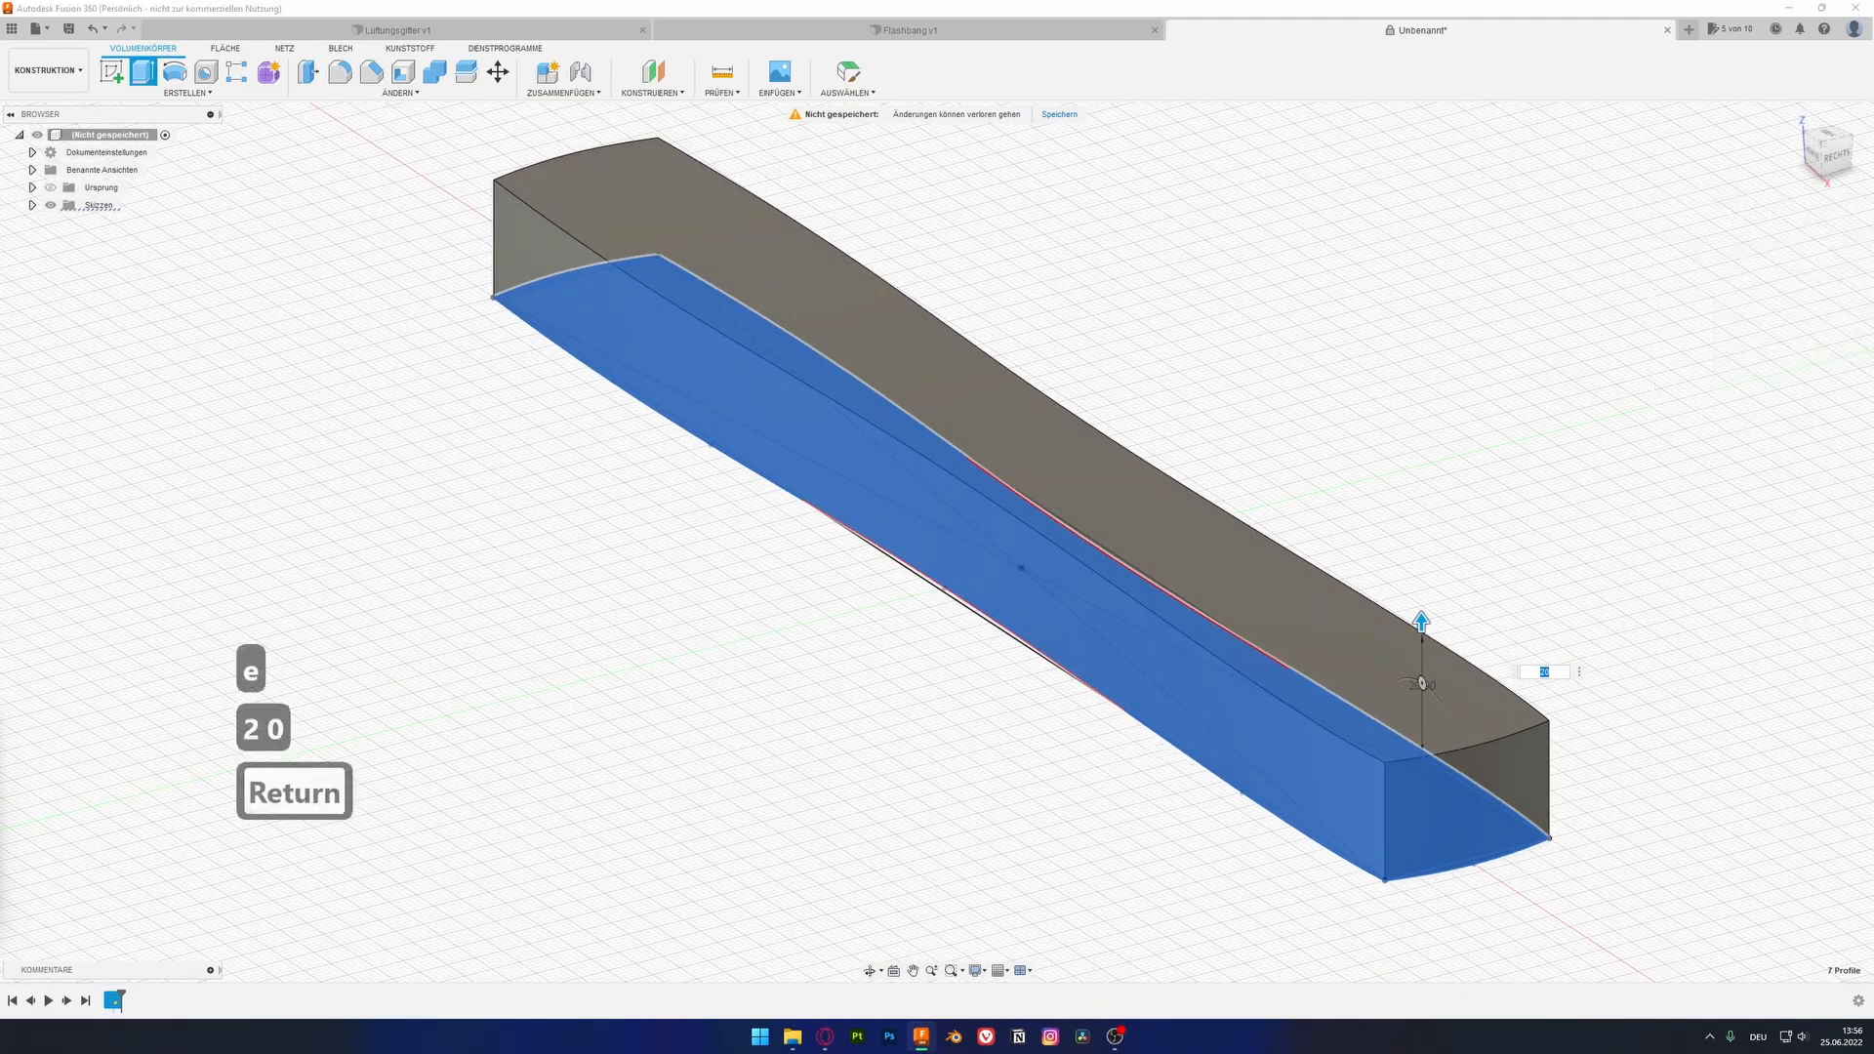
Step: Fillet the two vertical edges at the right end of the body with a 15.5 mm radius
middle_click_drag(1384, 820, 1073, 741, "shift")
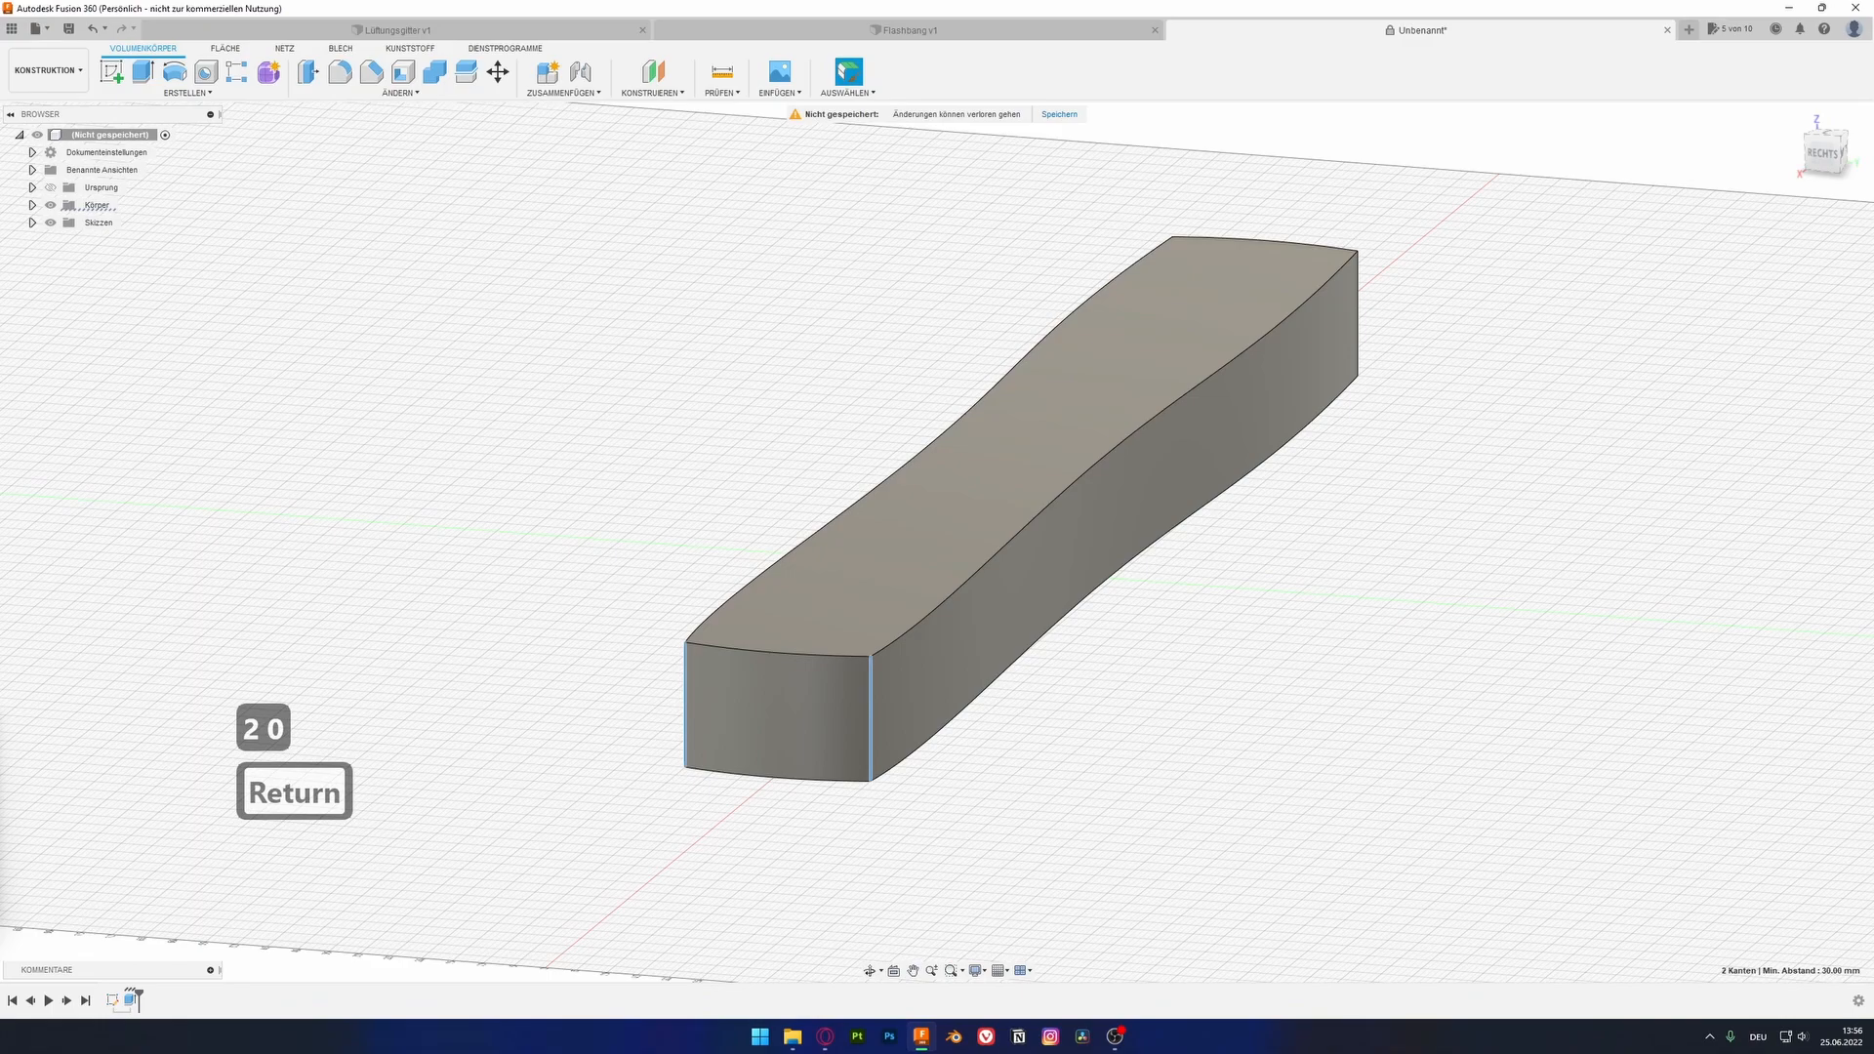
key("f")
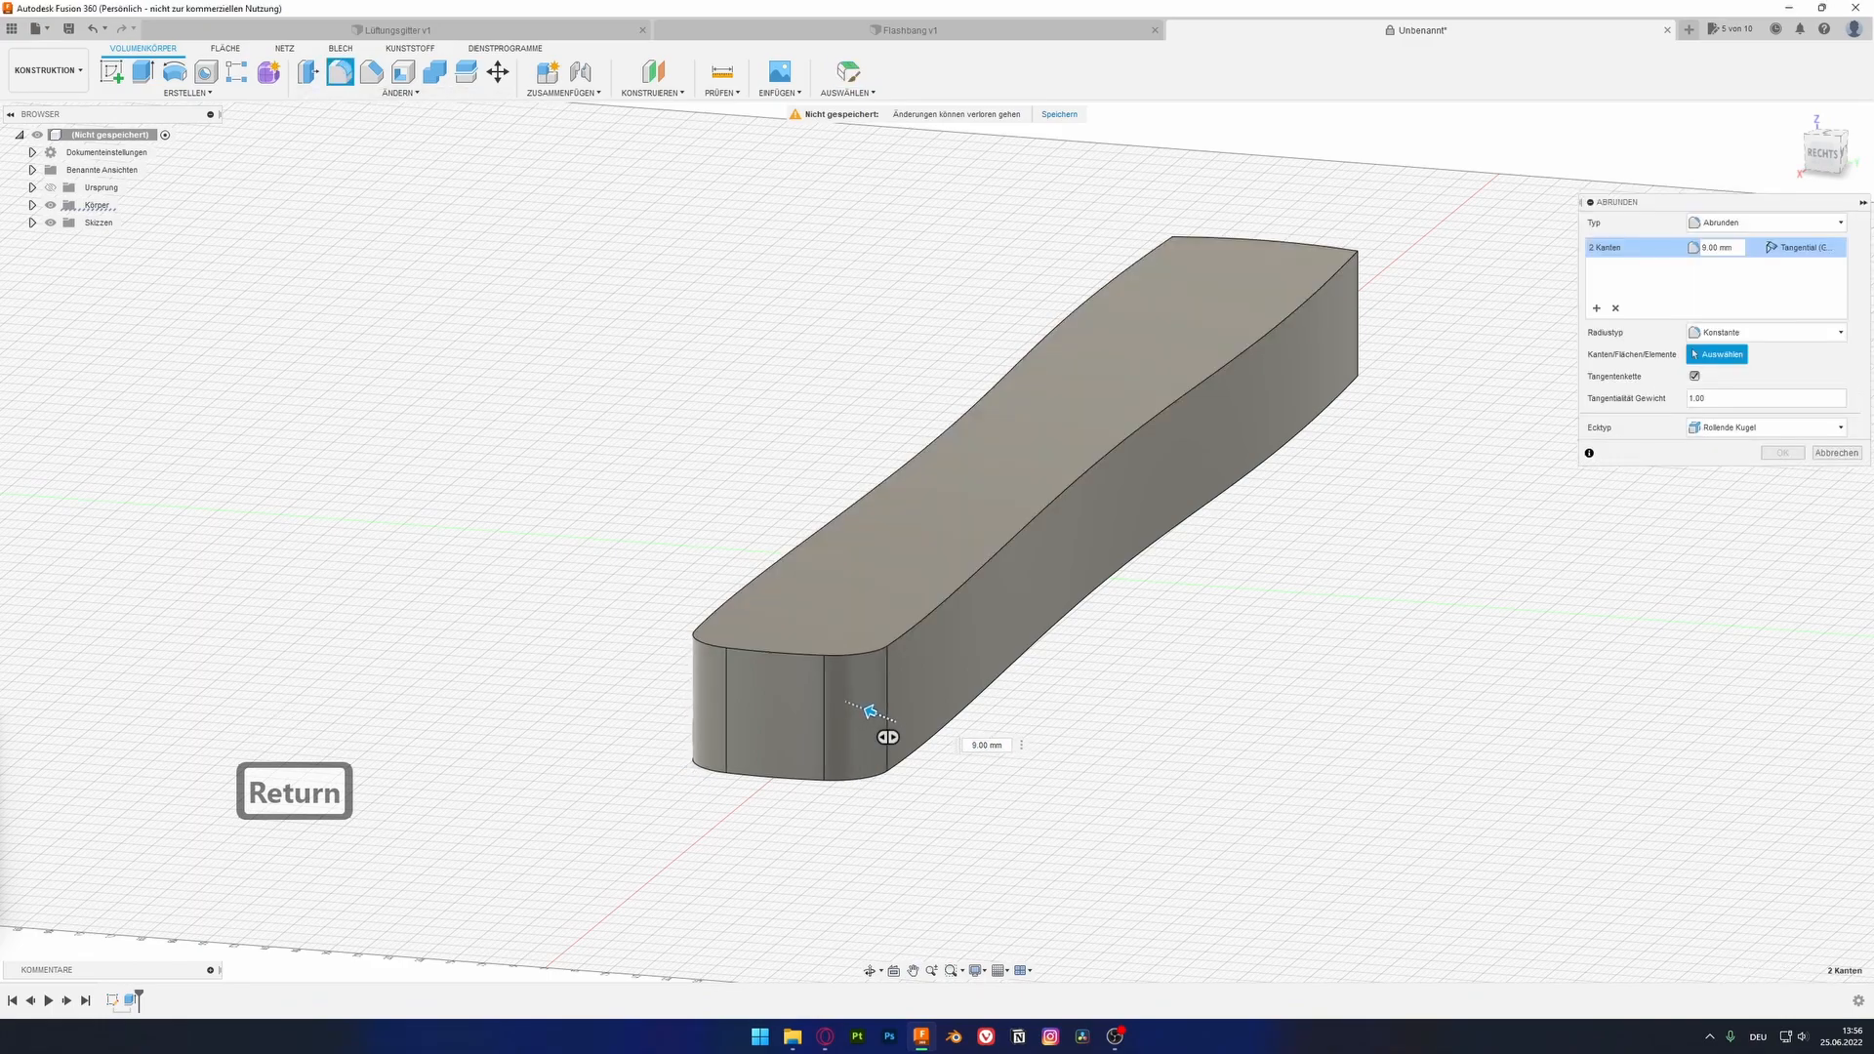
left_click_drag(869, 711, 865, 708)
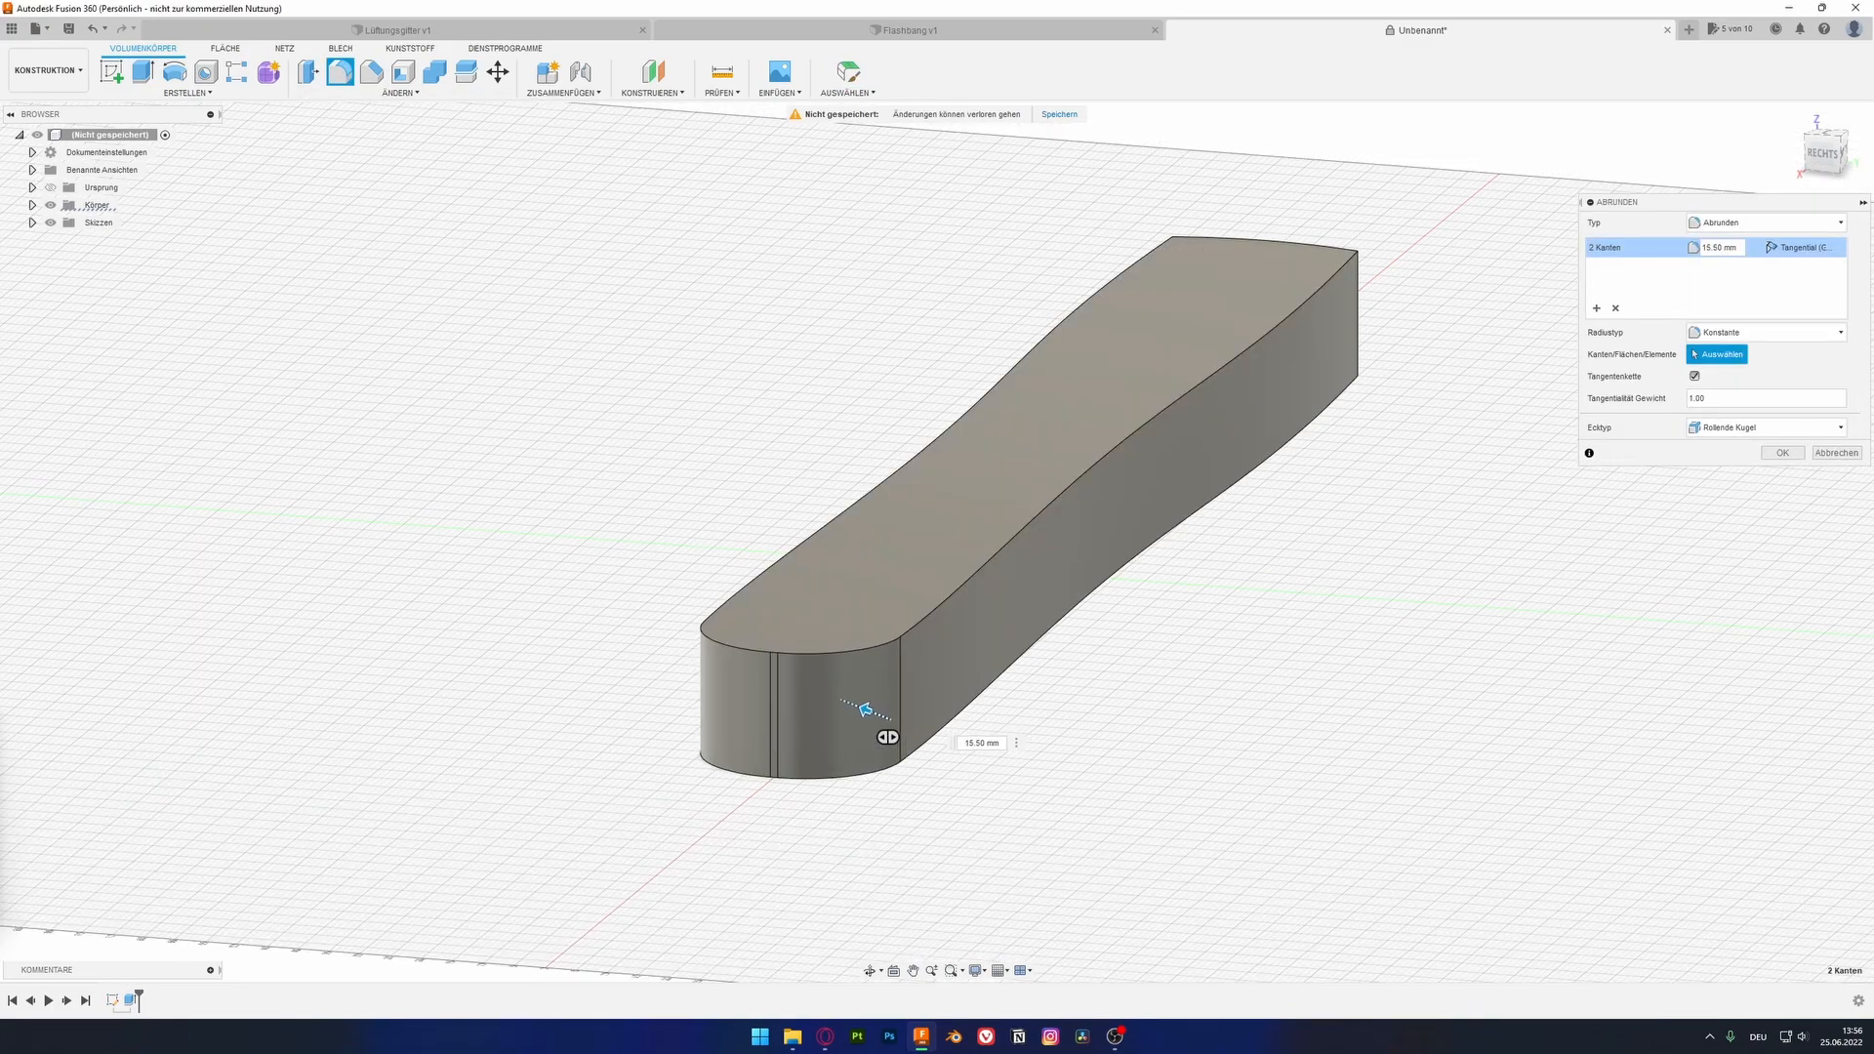
key("Return")
Step: Fillet all edges of the body's top and bottom faces with an 8.5 mm radius
middle_click_drag(986, 527, 986, 322, "shift")
left_click(1004, 557, "shift")
middle_click_drag(1005, 556, 1004, 830, "shift")
key("i")
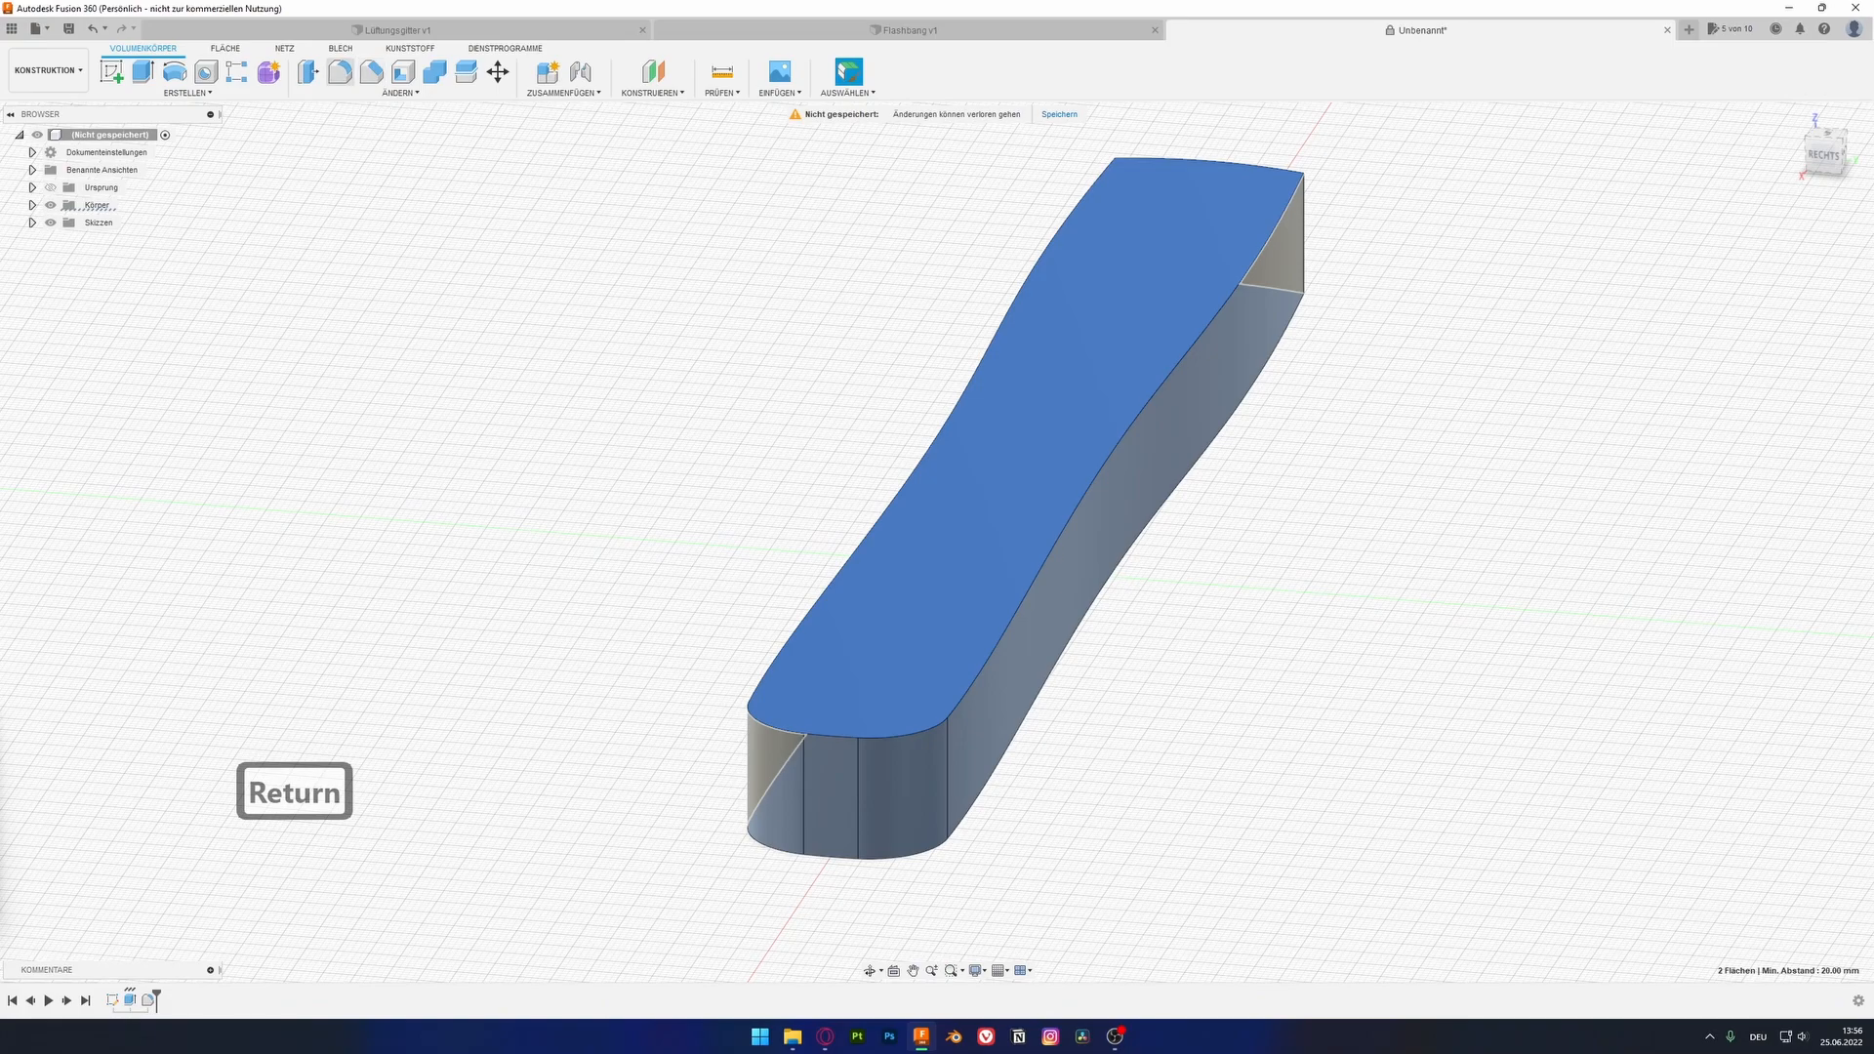
left_click(340, 72)
left_click_drag(916, 864, 908, 845)
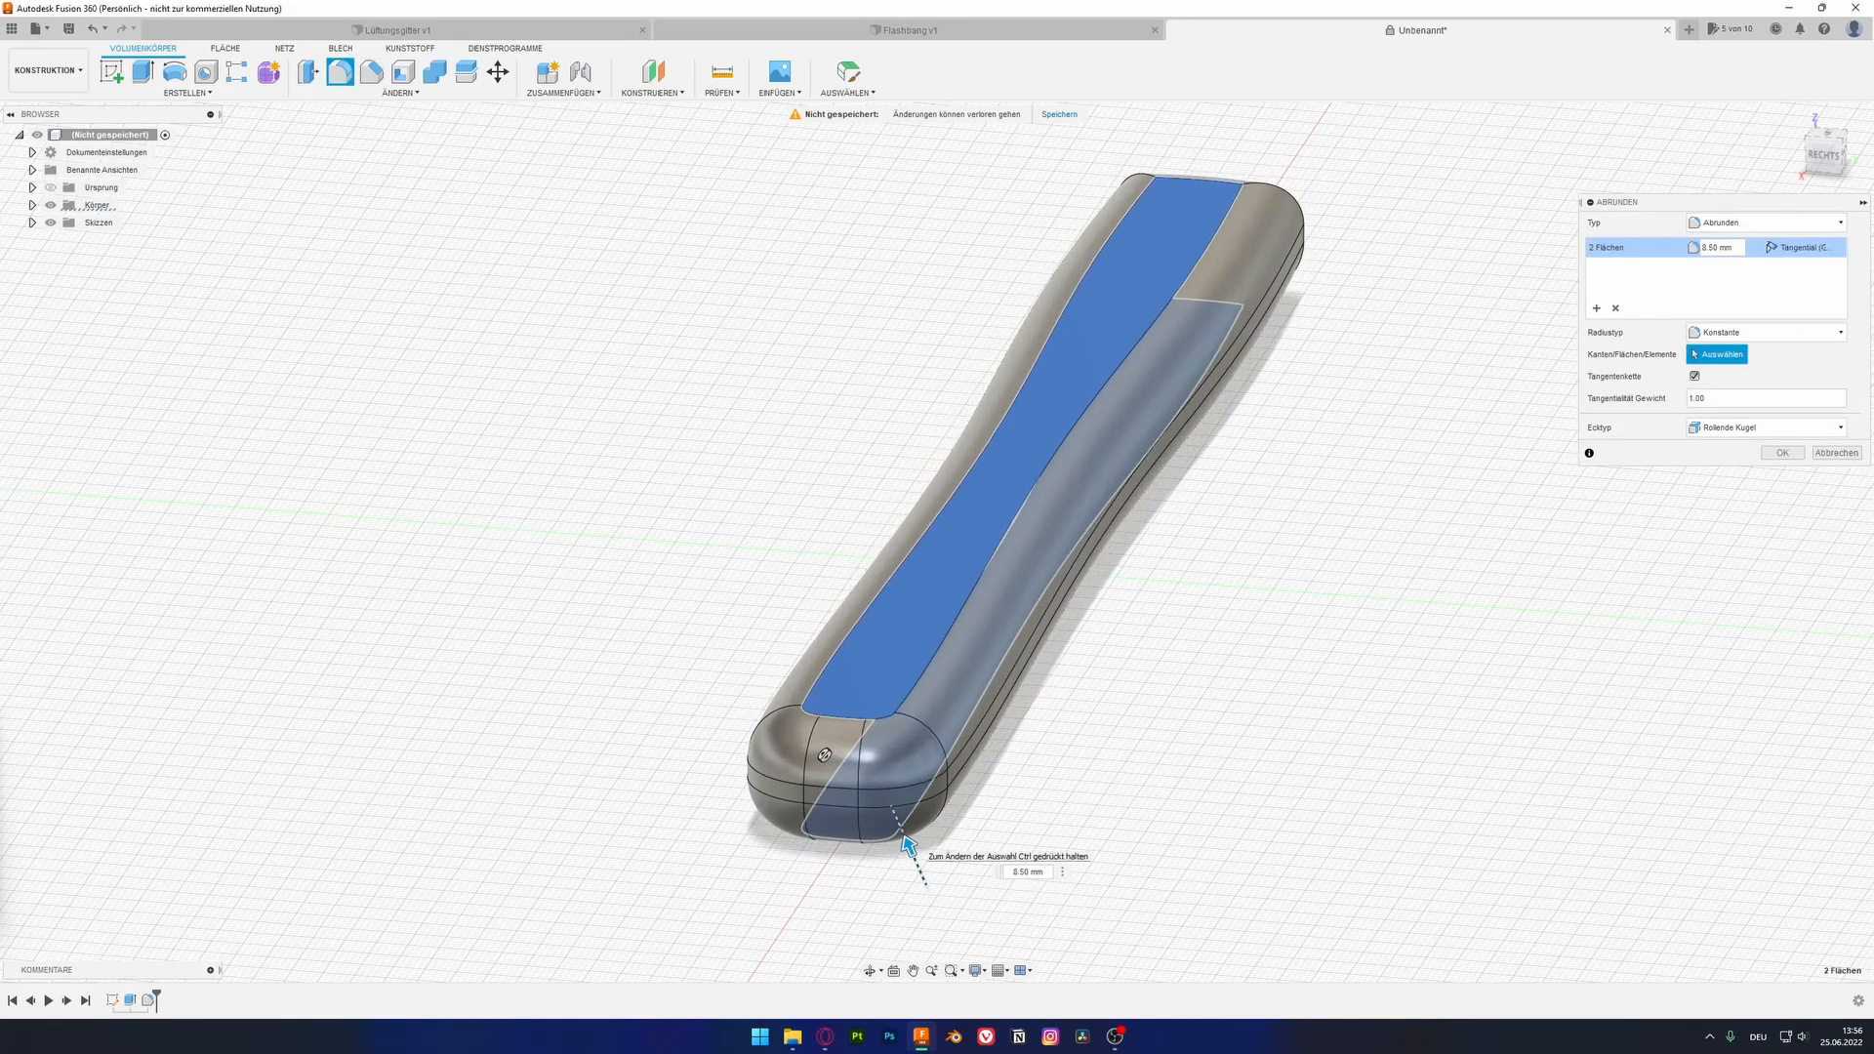
key("Return")
Step: Start a new sketch on the horizontal origin plane, viewed from above at the body's unrounded left end
middle_click_drag(907, 845, 1347, 810, "shift")
middle_click_drag(937, 488, 1295, 831)
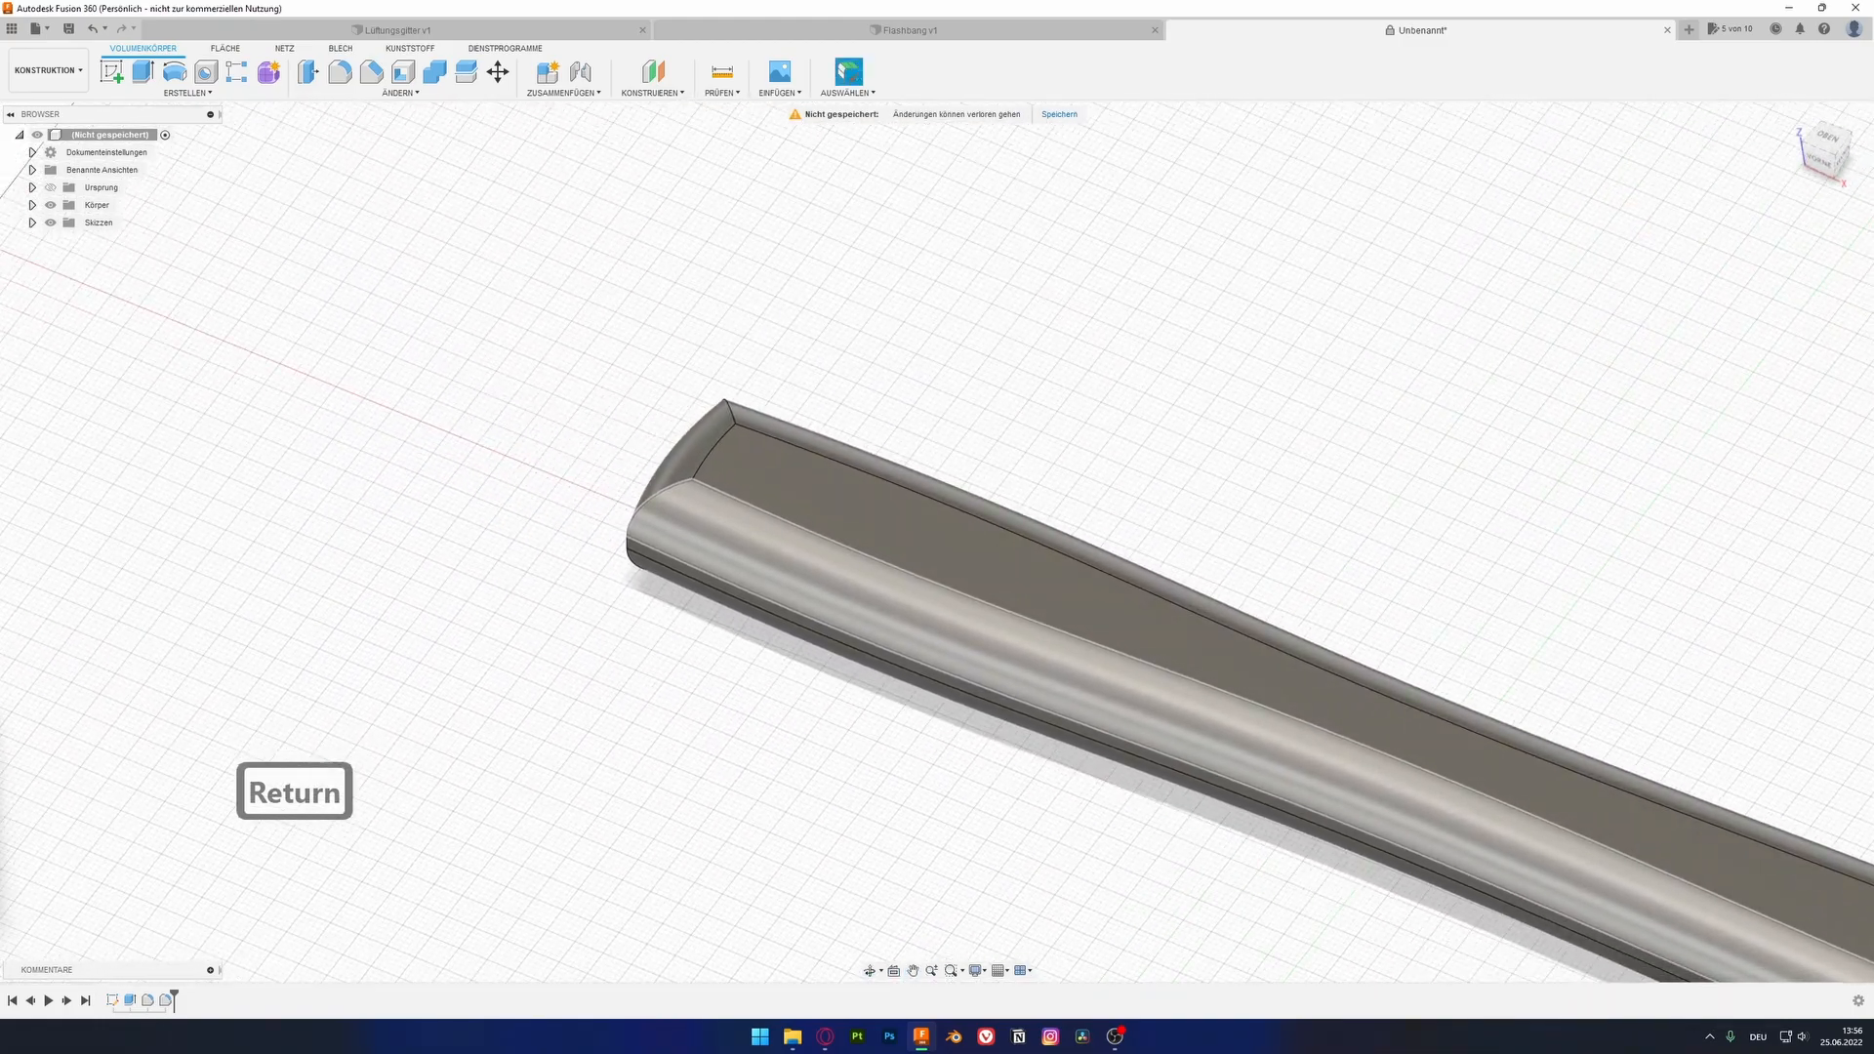
left_click(1827, 136)
middle_click_drag(937, 390, 1074, 622)
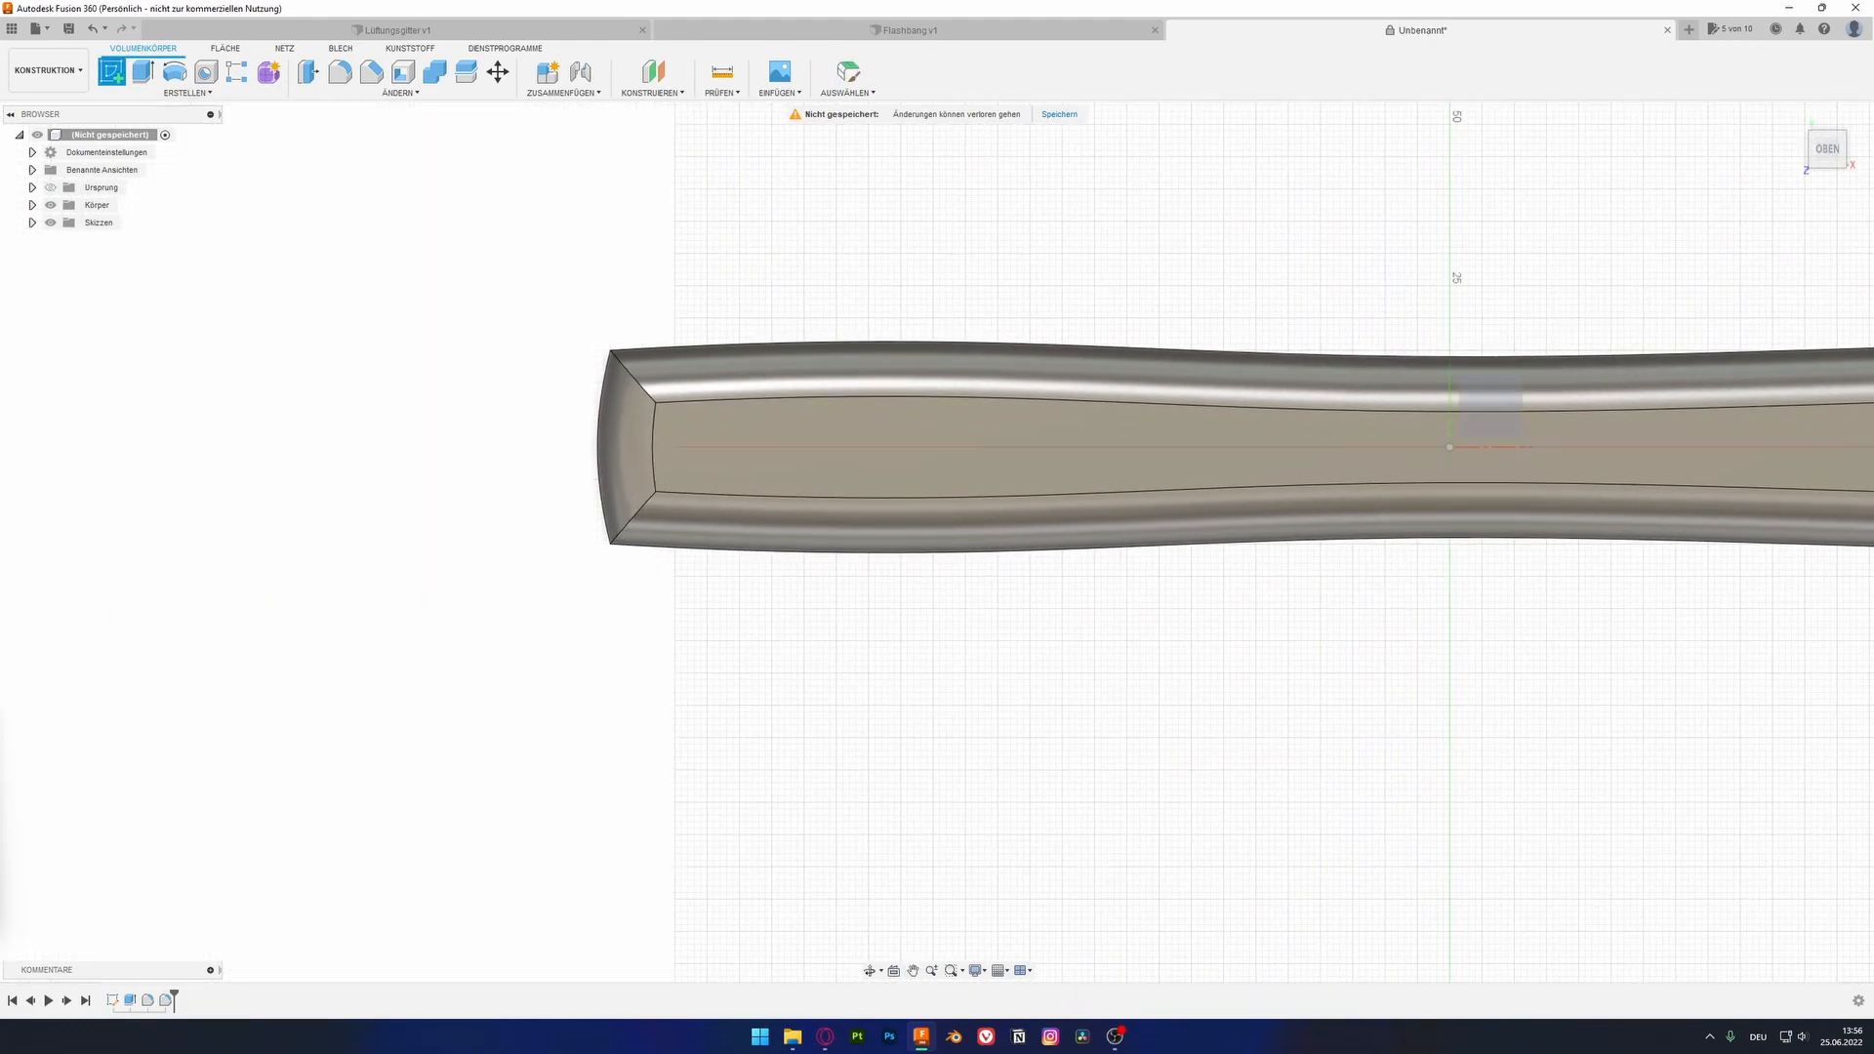
left_click(1490, 406)
middle_click_drag(585, 449, 1155, 435)
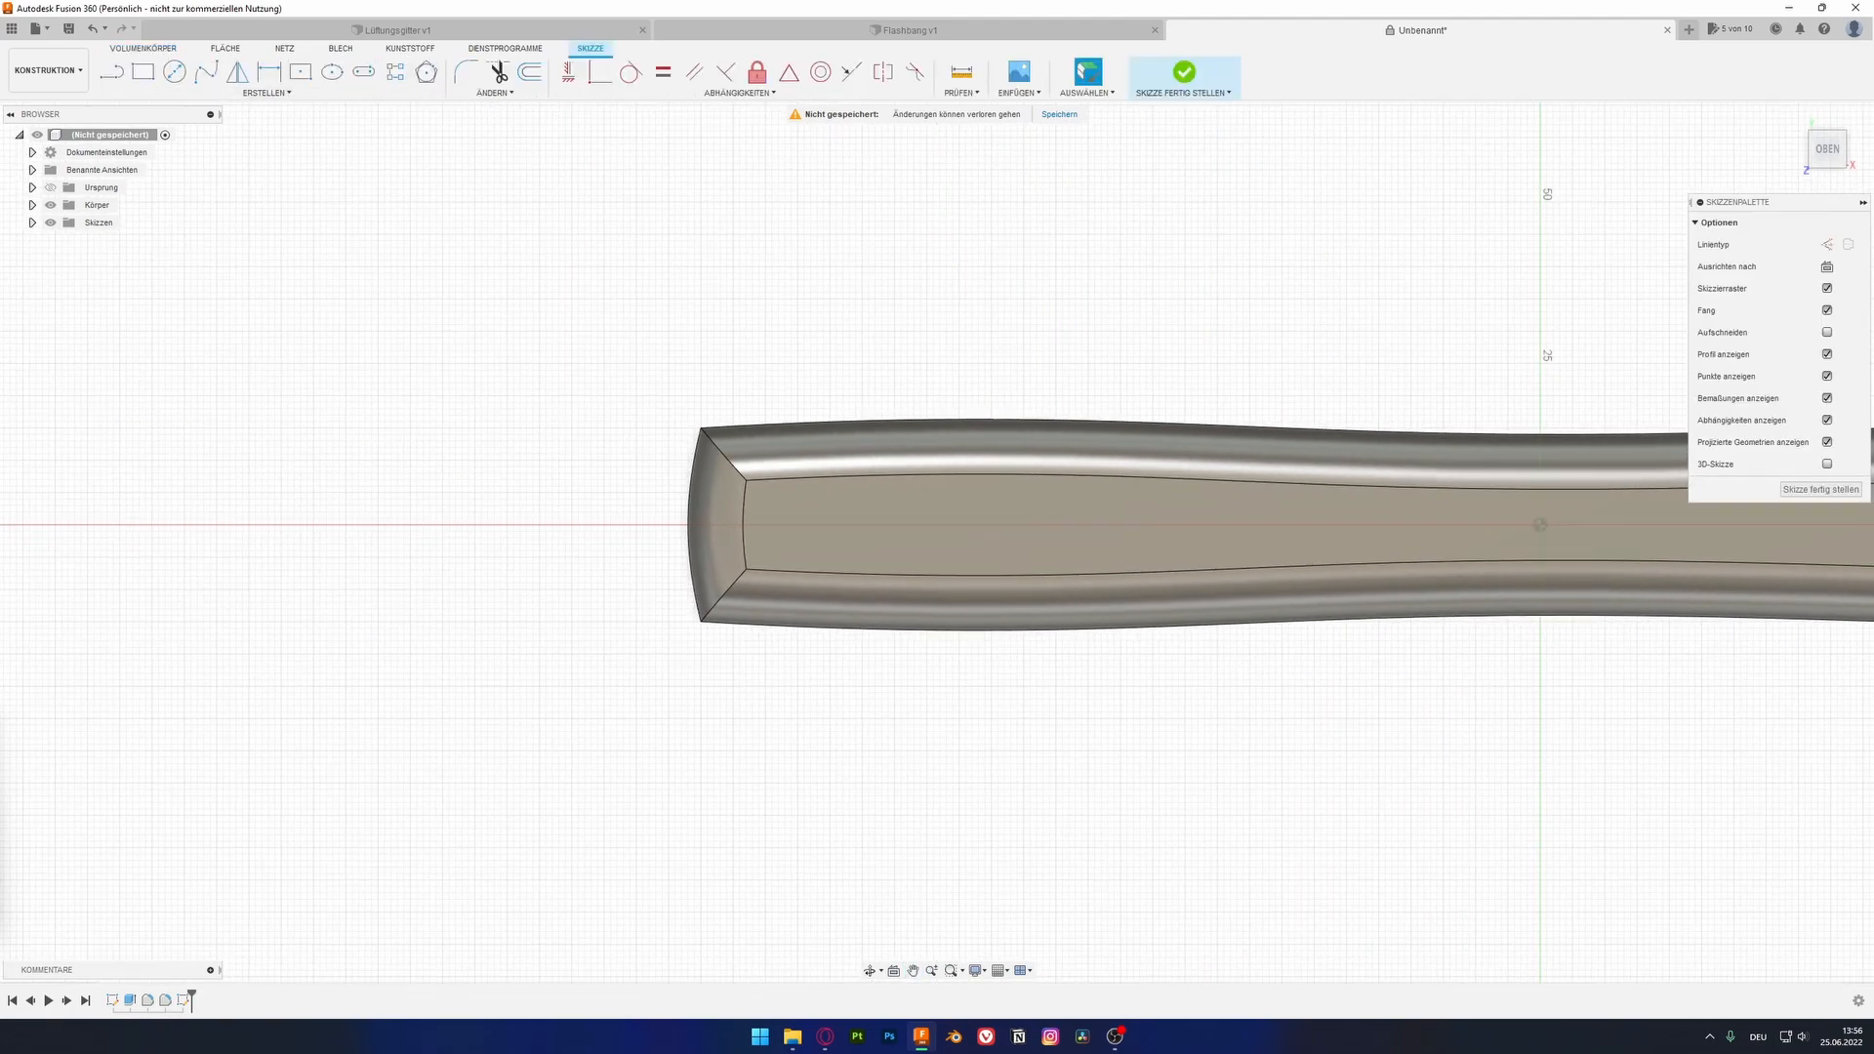
Step: Sketch a 40 × 40 mm center rectangle on the horizontal axis over the handle's unrounded left end
left_click(300, 71)
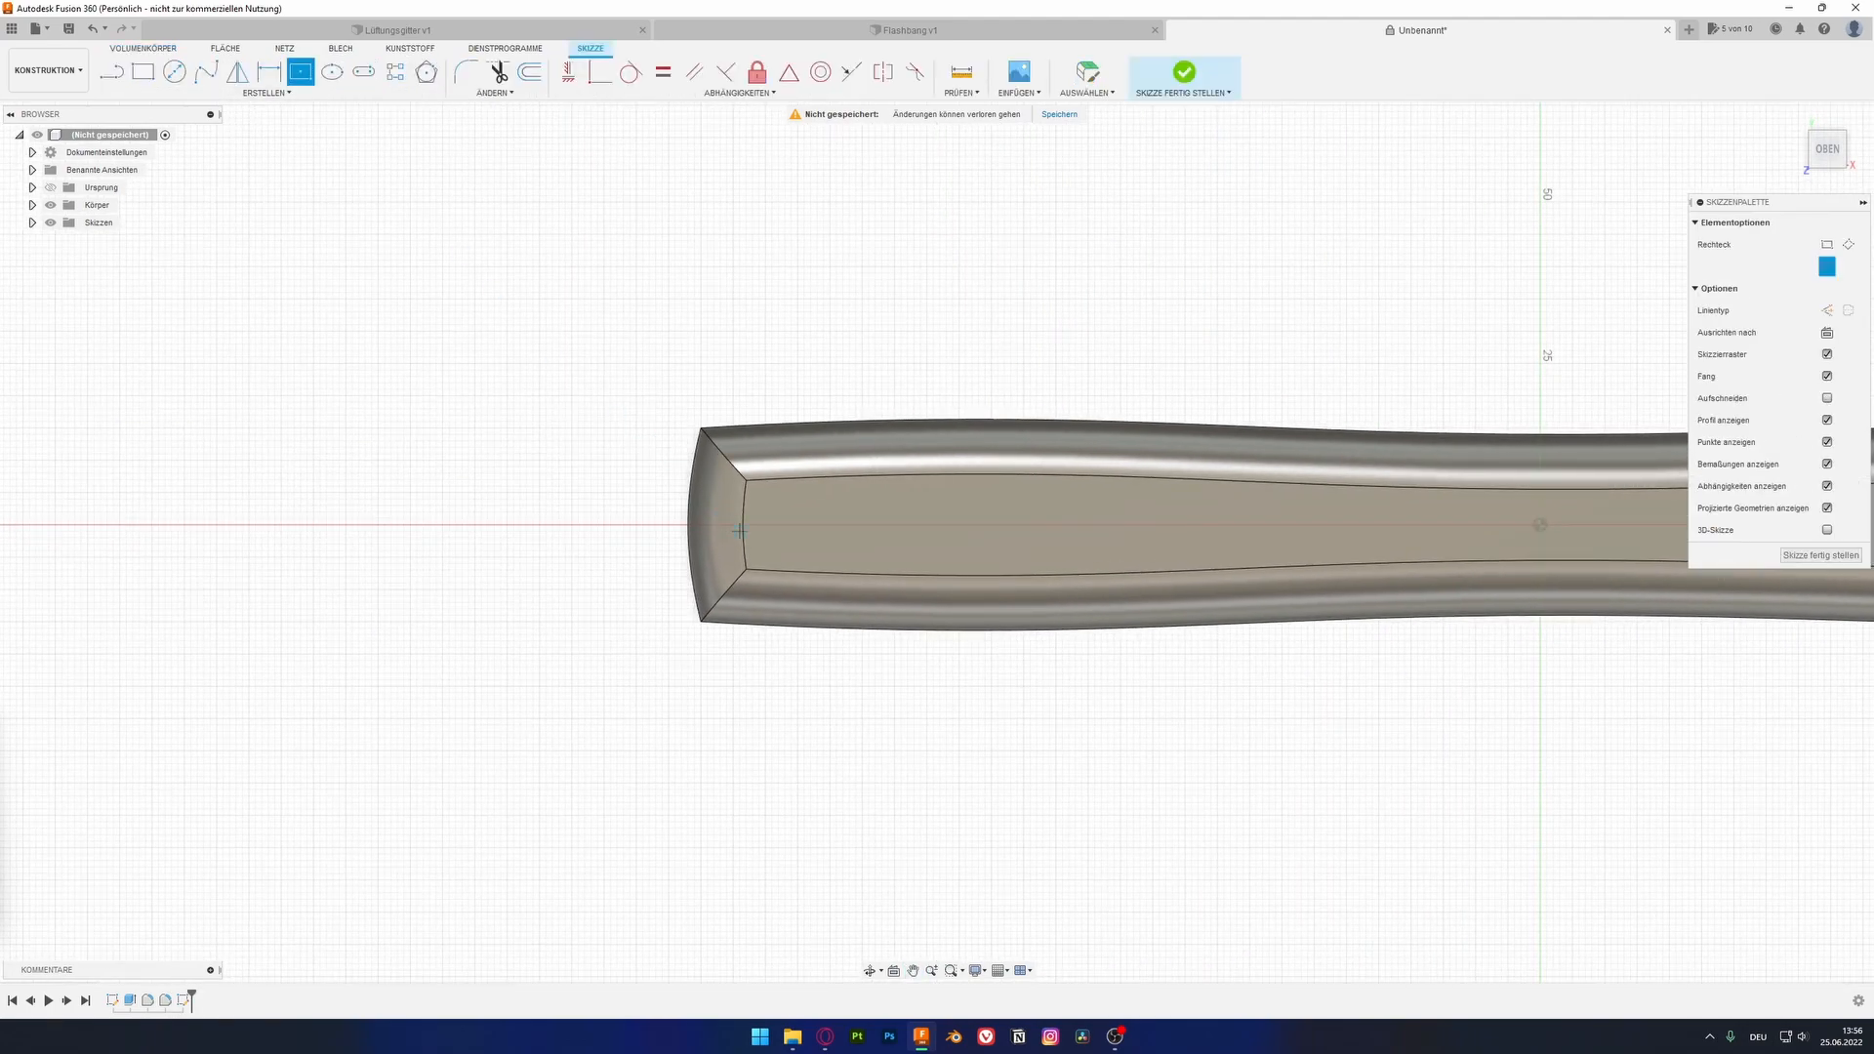
left_click(740, 525)
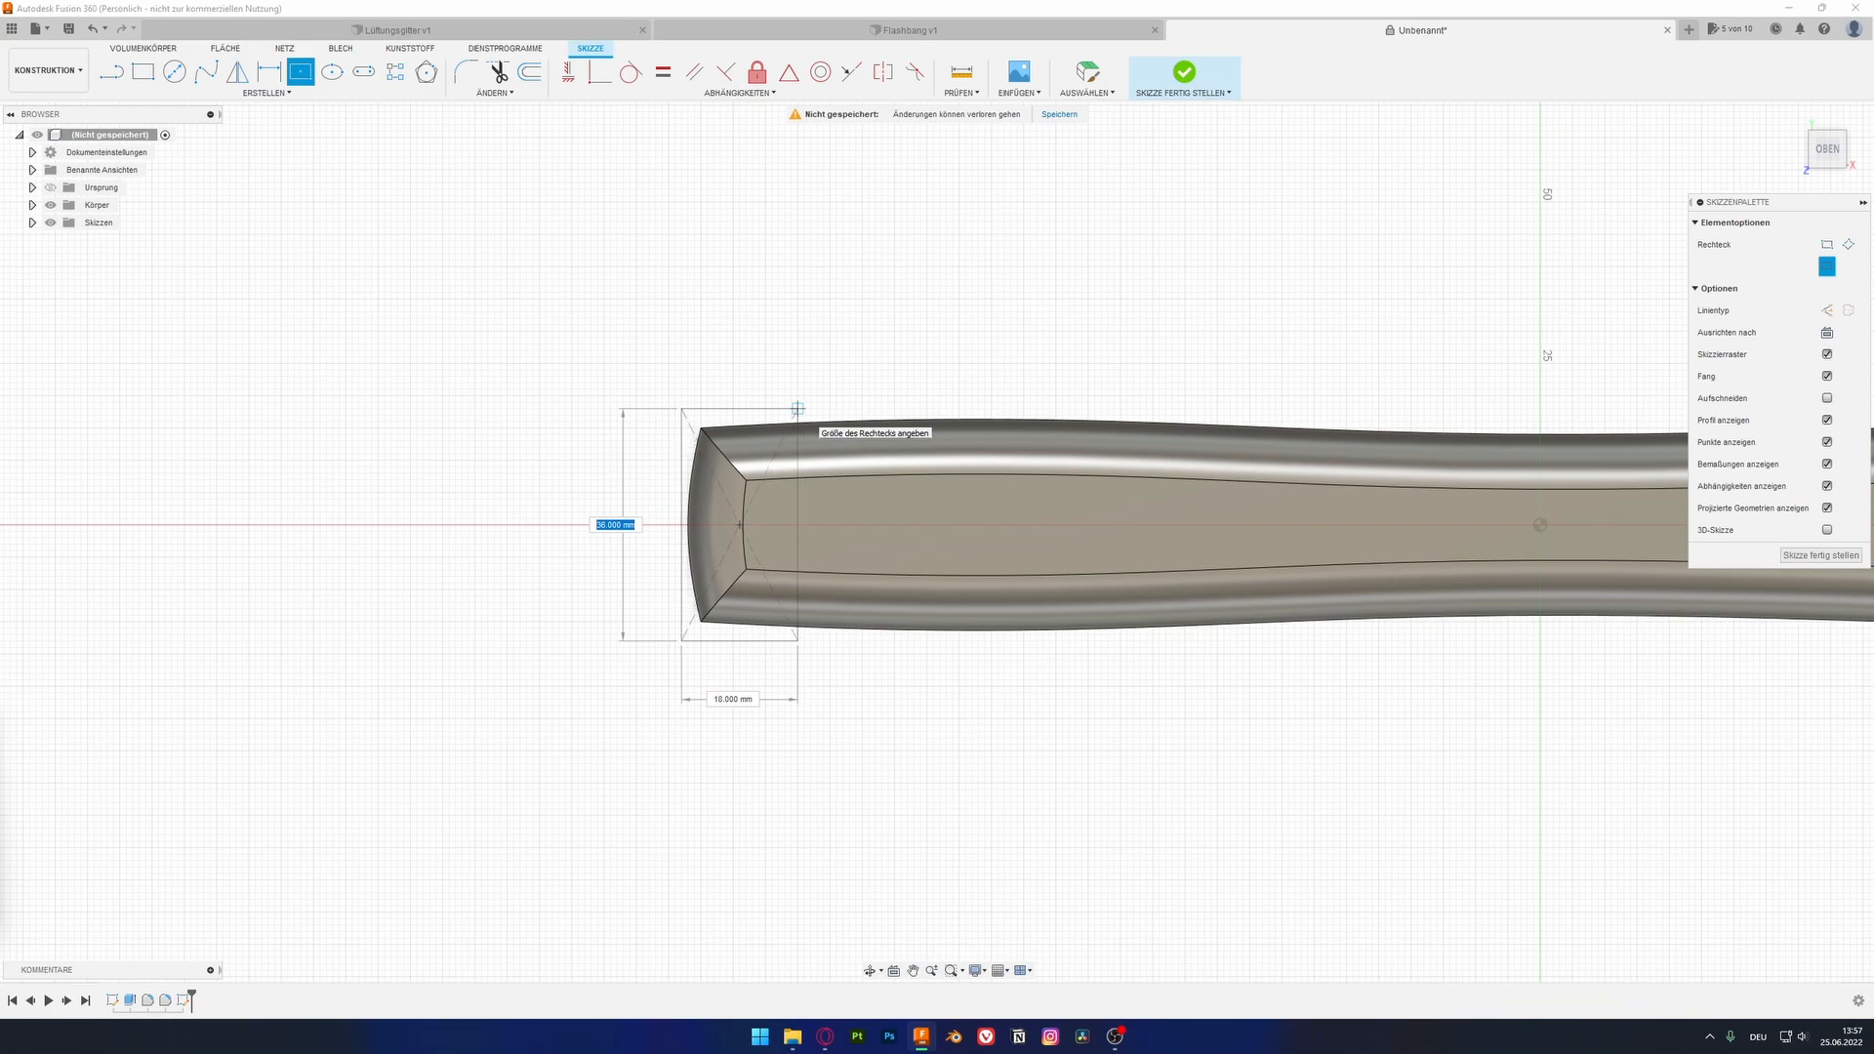
type("40")
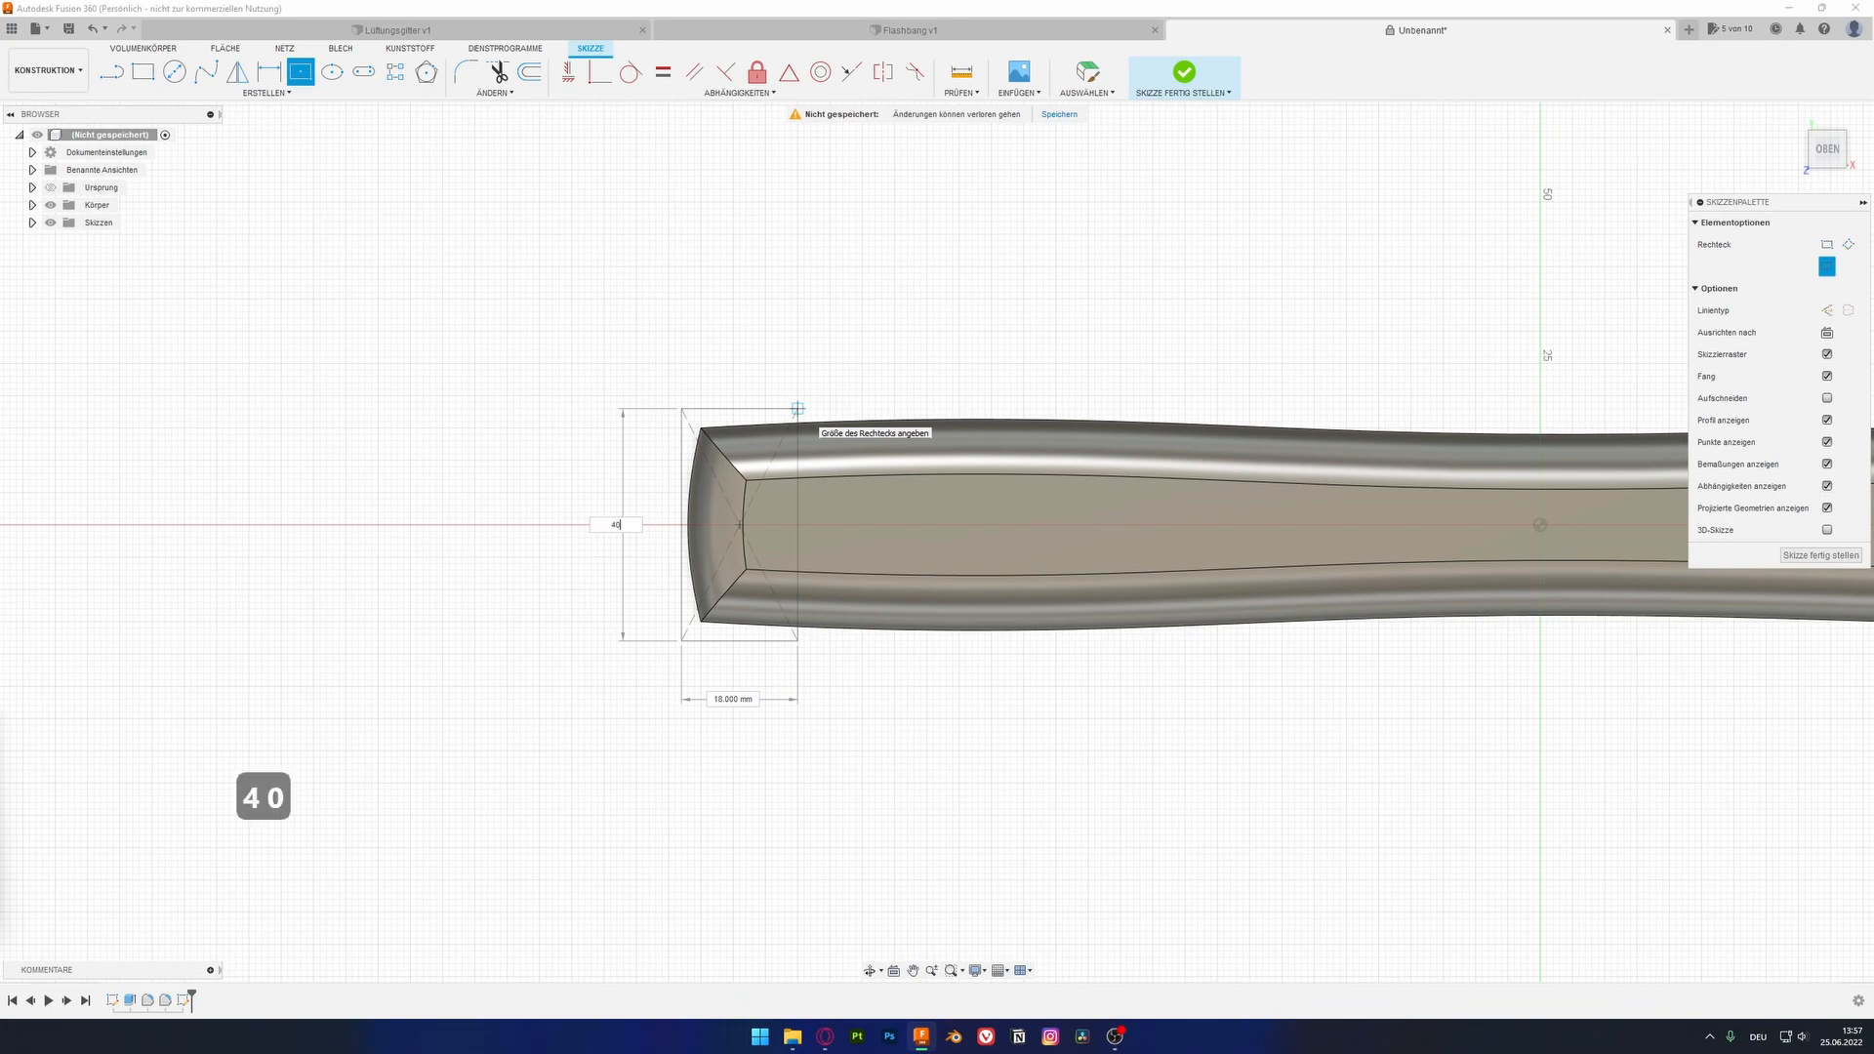
key("Tab")
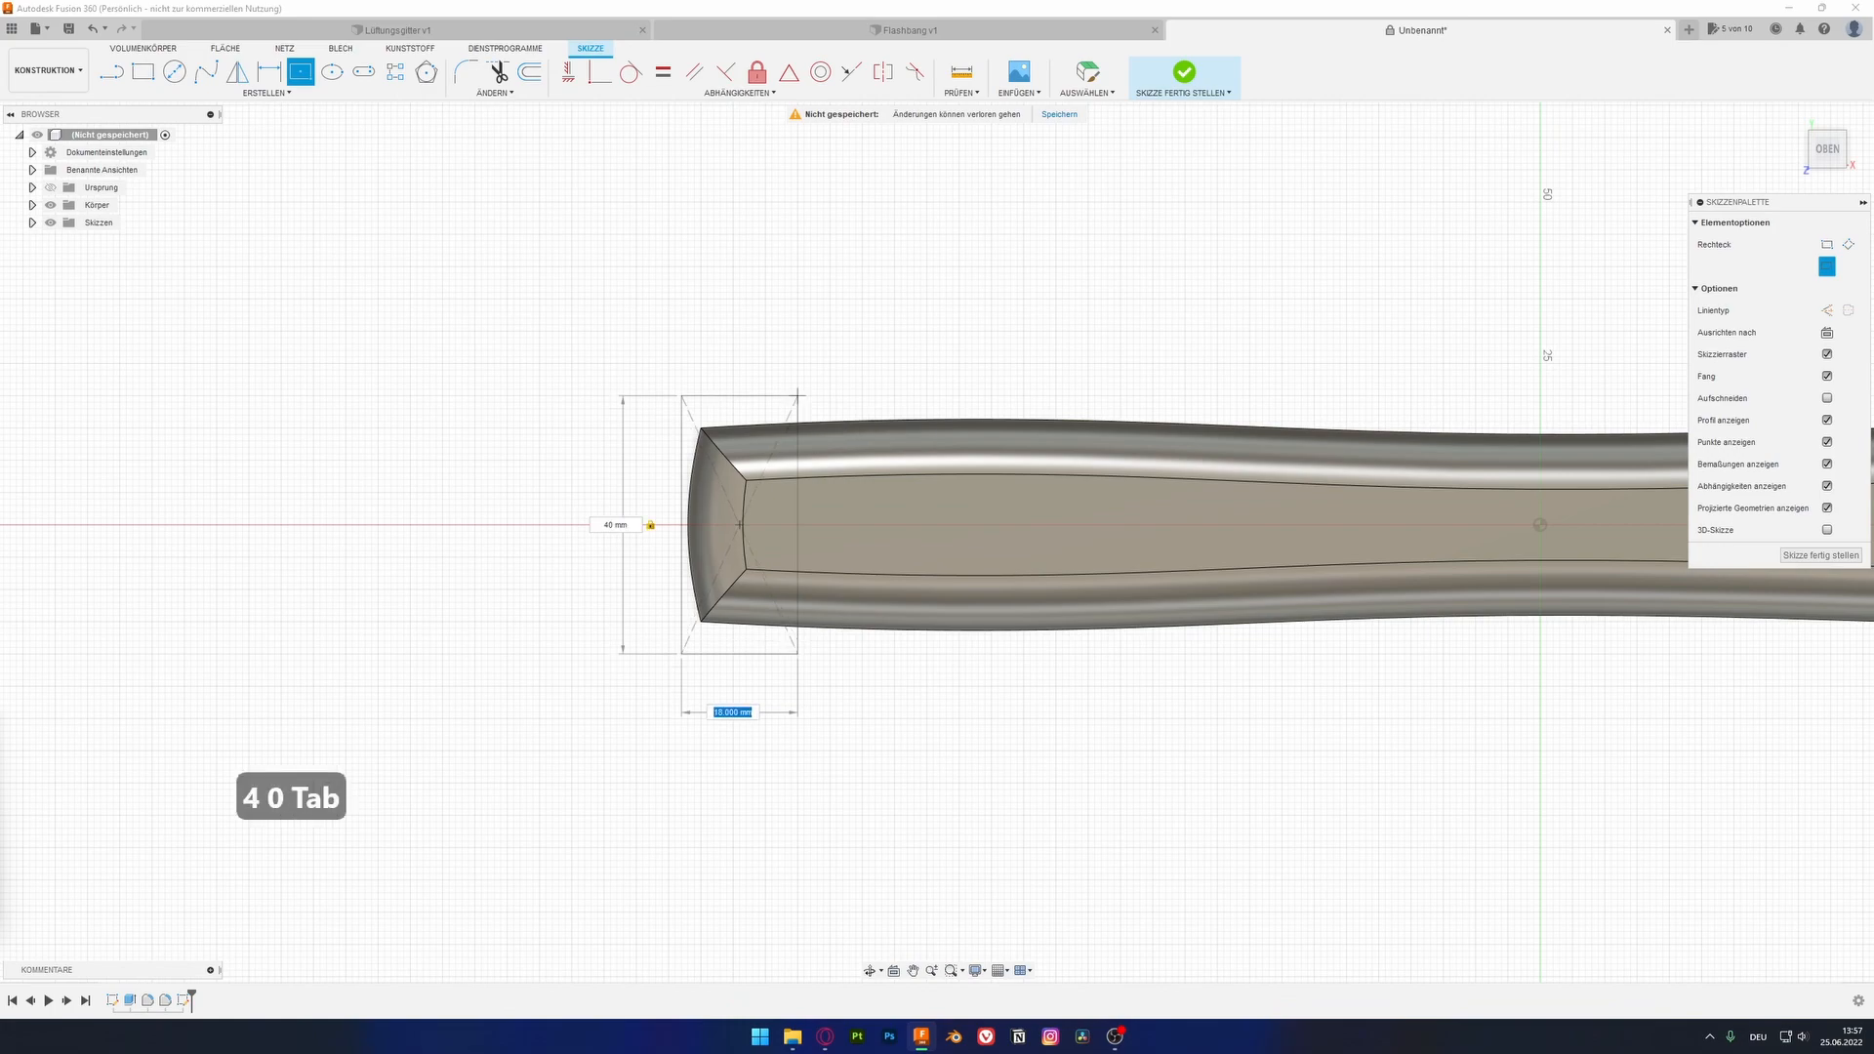
type("45")
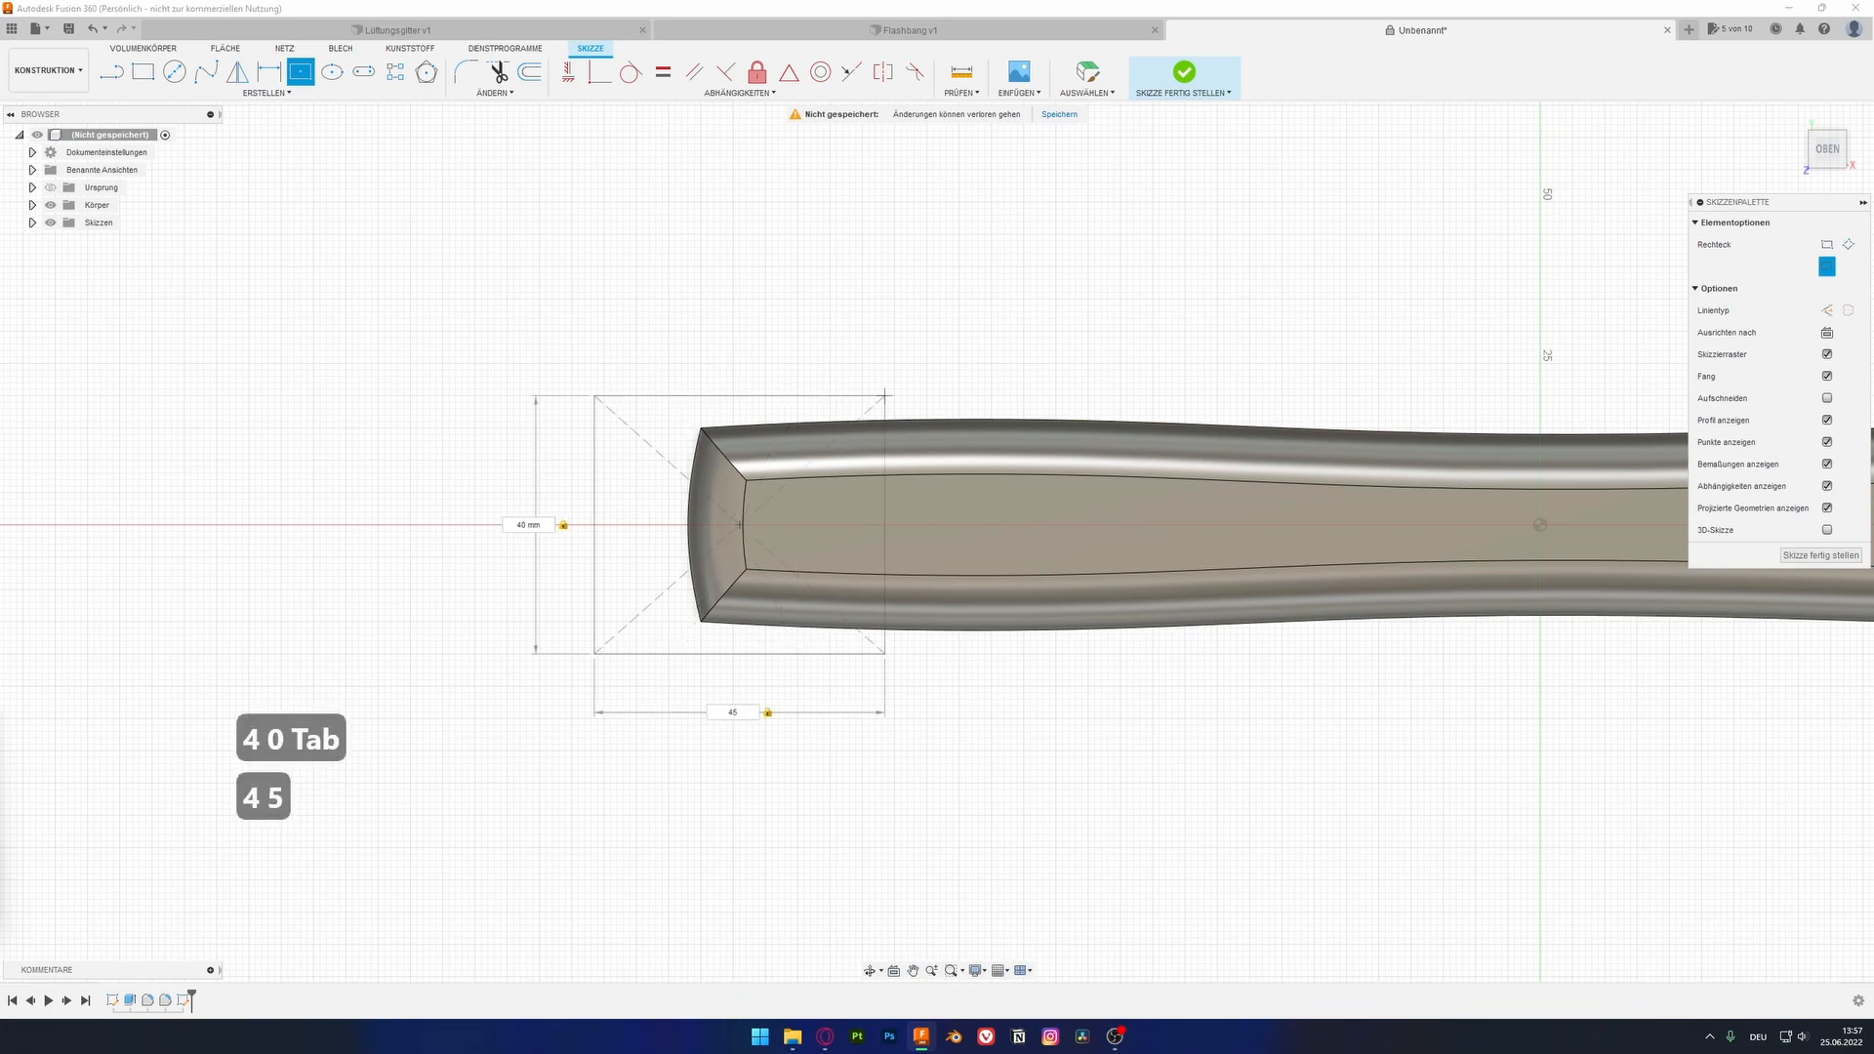
key("BackSpace")
type("0")
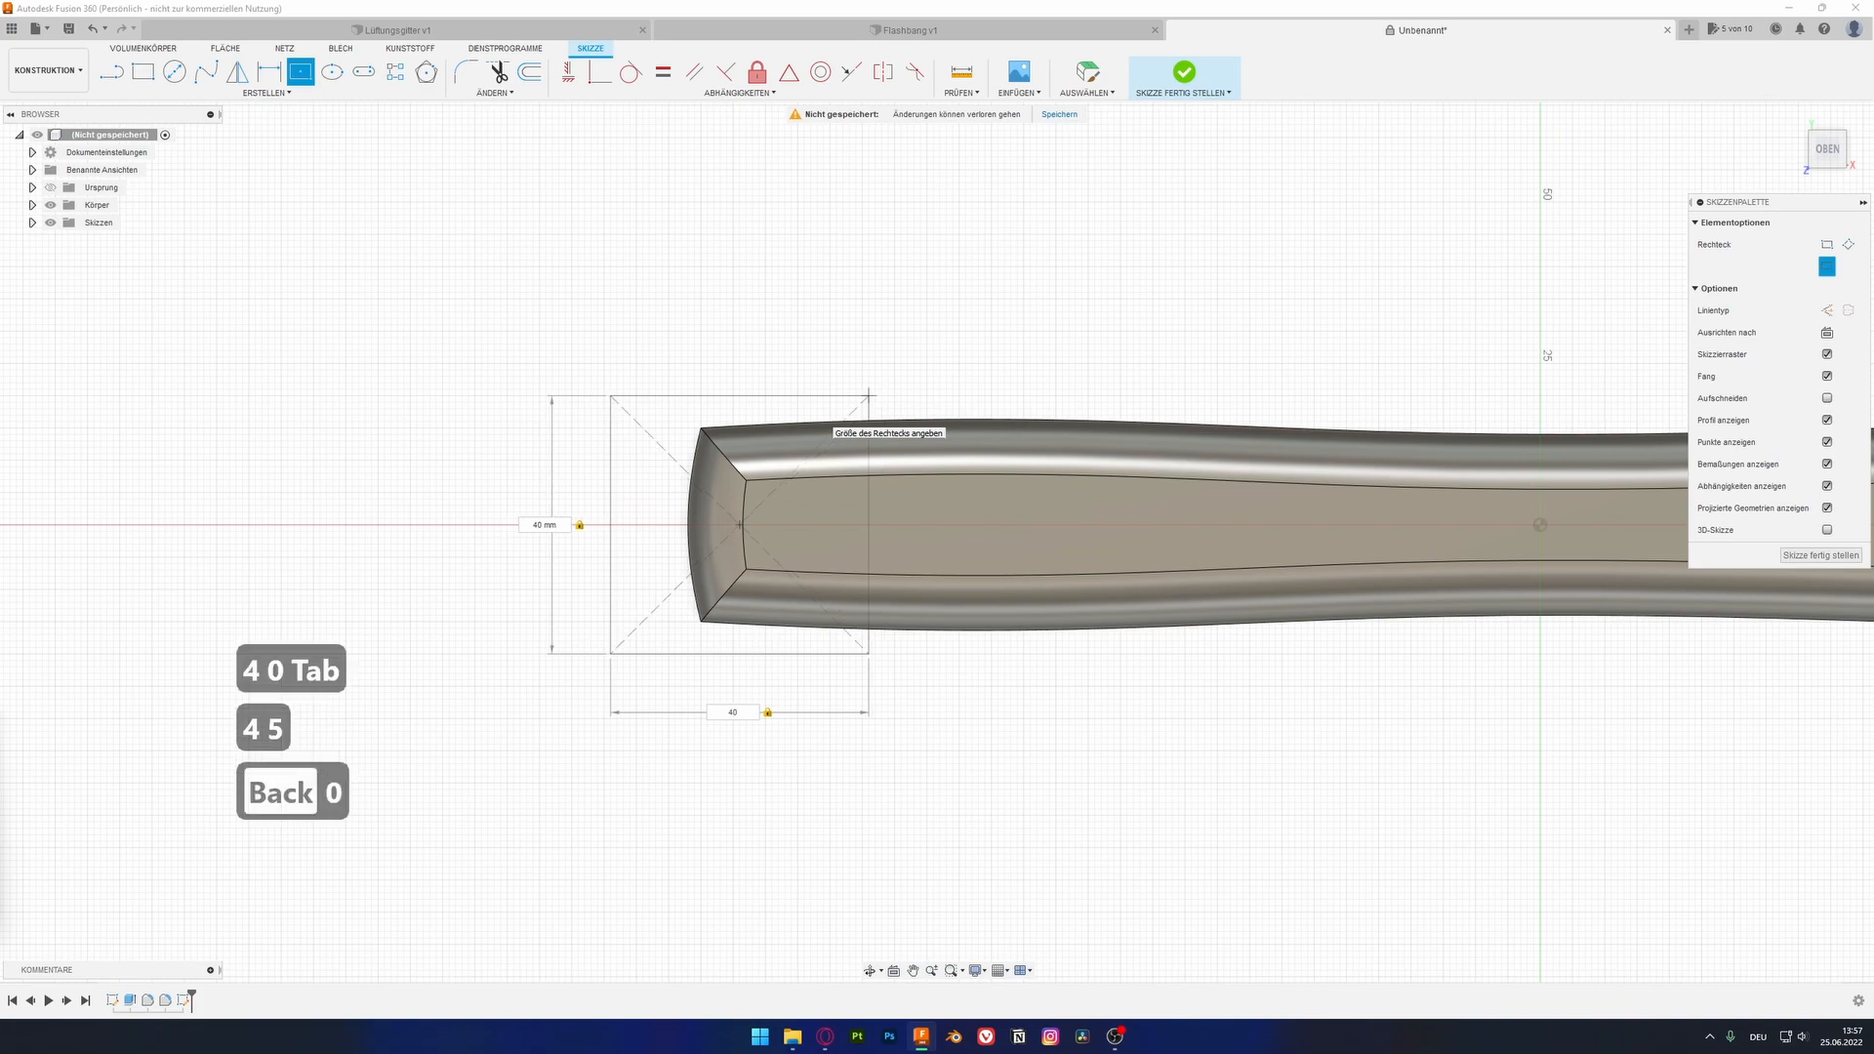
key("Tab")
key("Return")
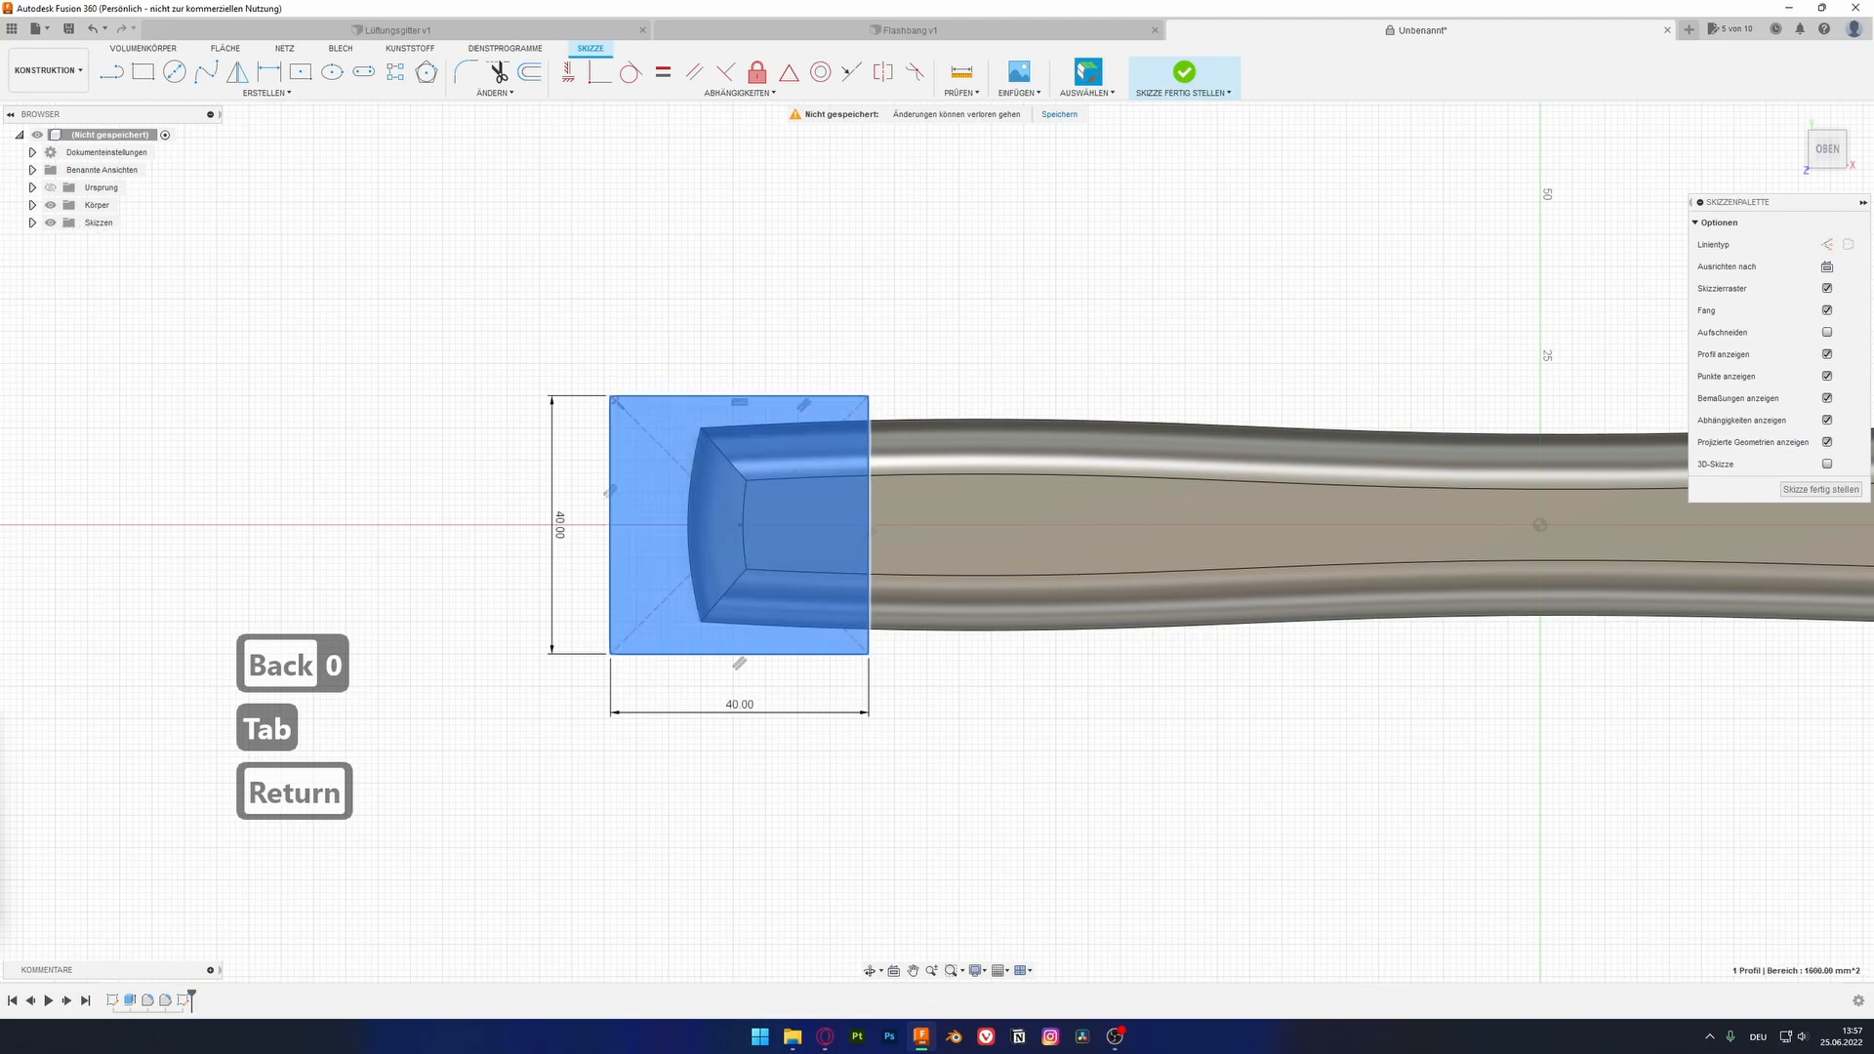
Step: Extrude the square profile 25 mm upward as a new body
key("e")
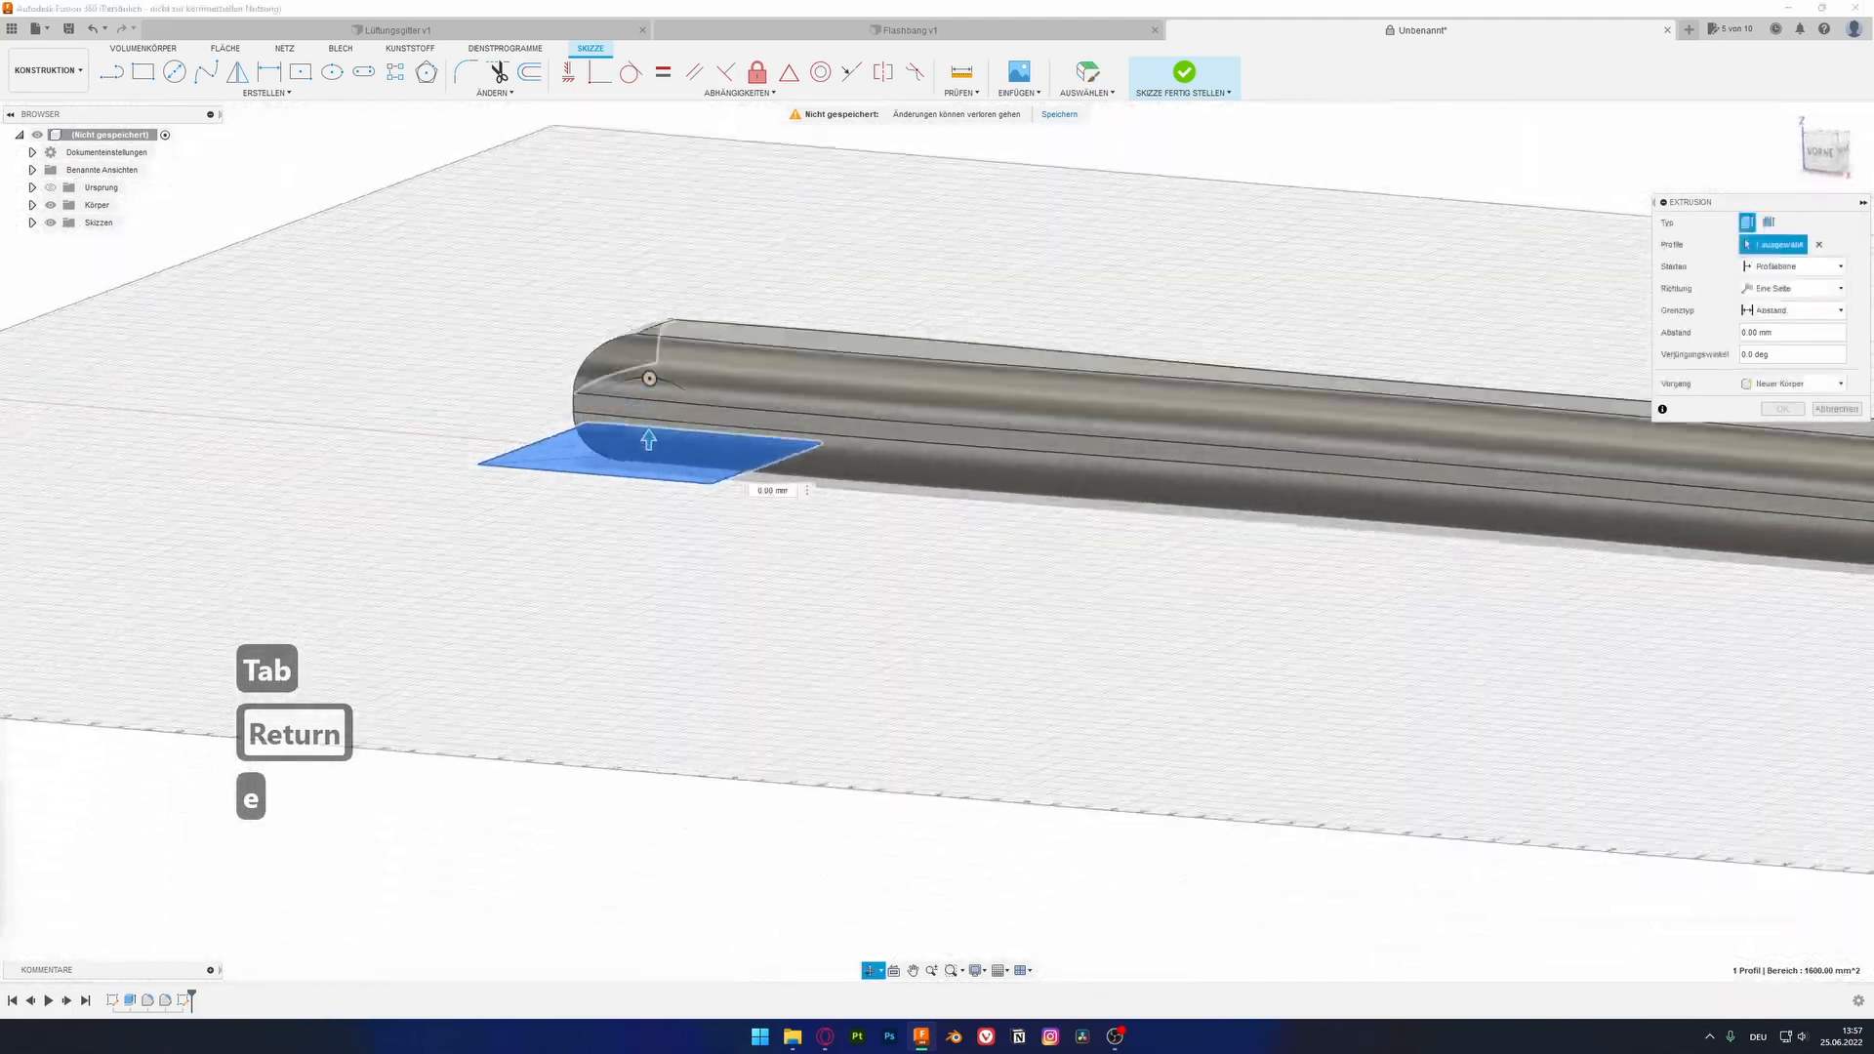
left_click_drag(649, 325, 649, 313)
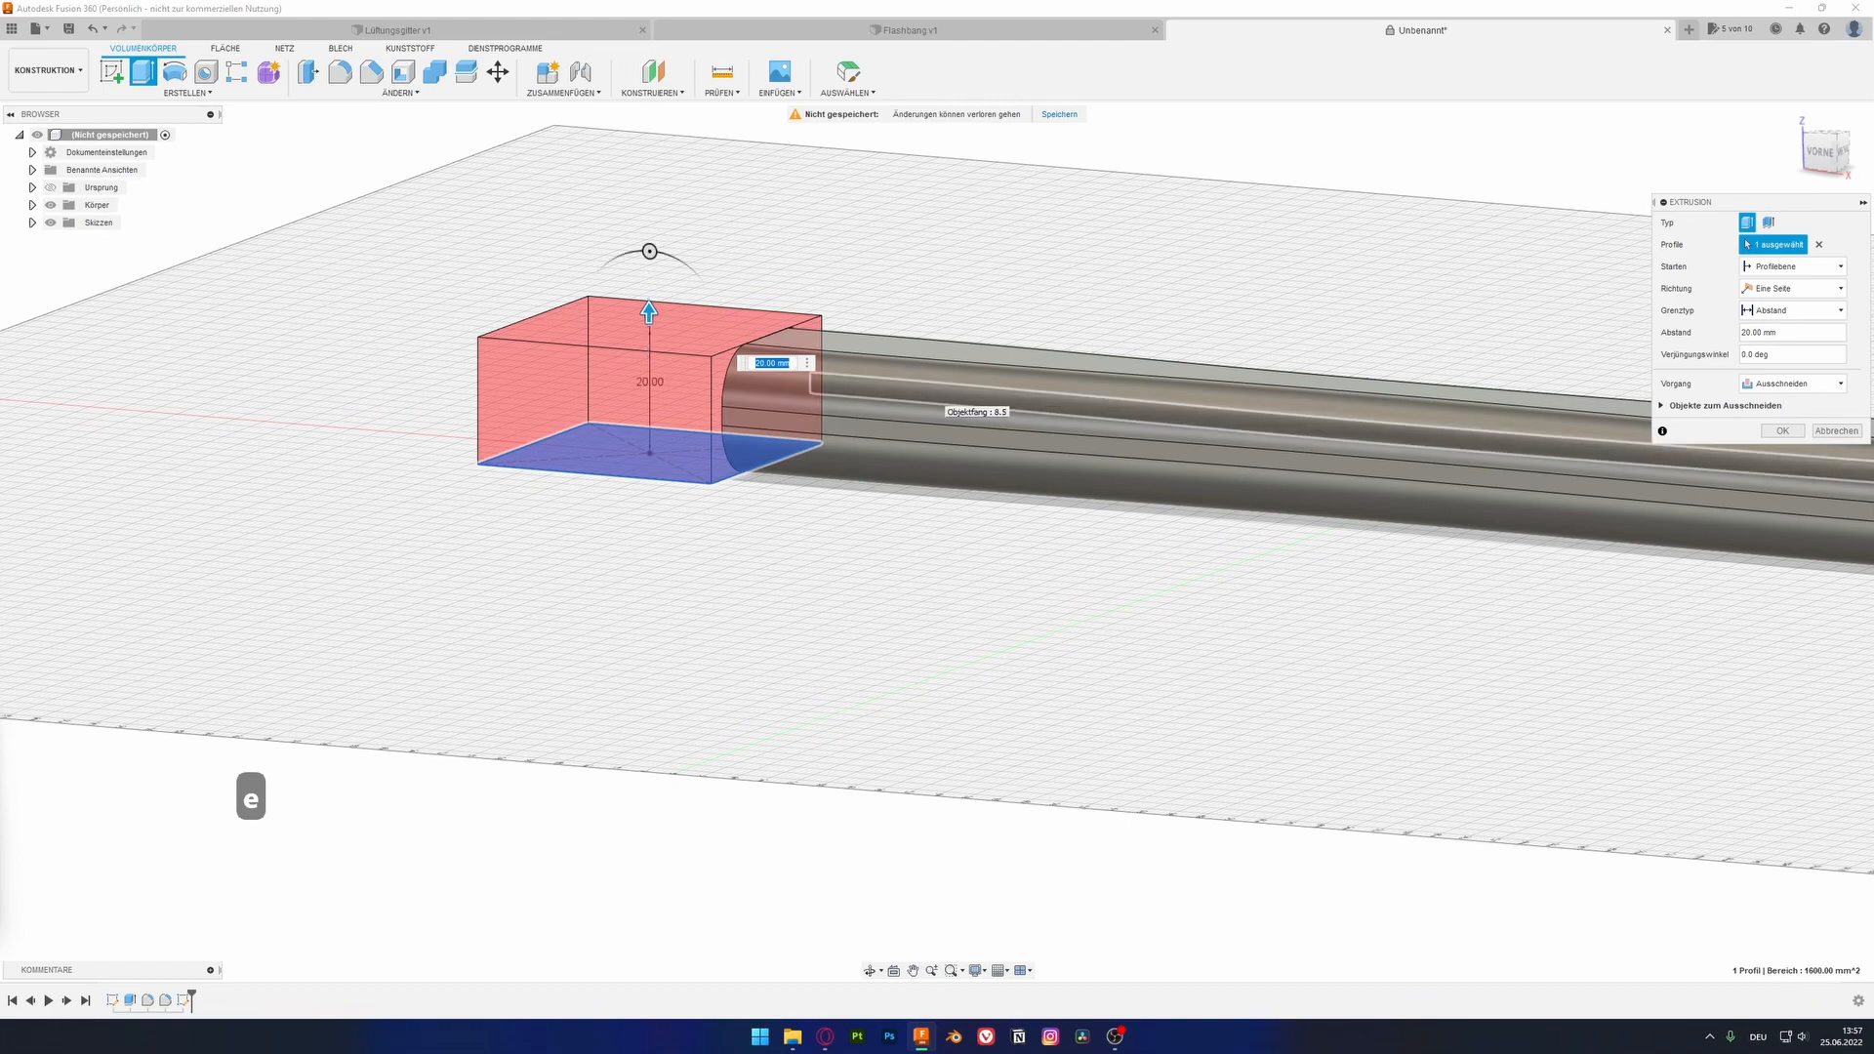
type("25")
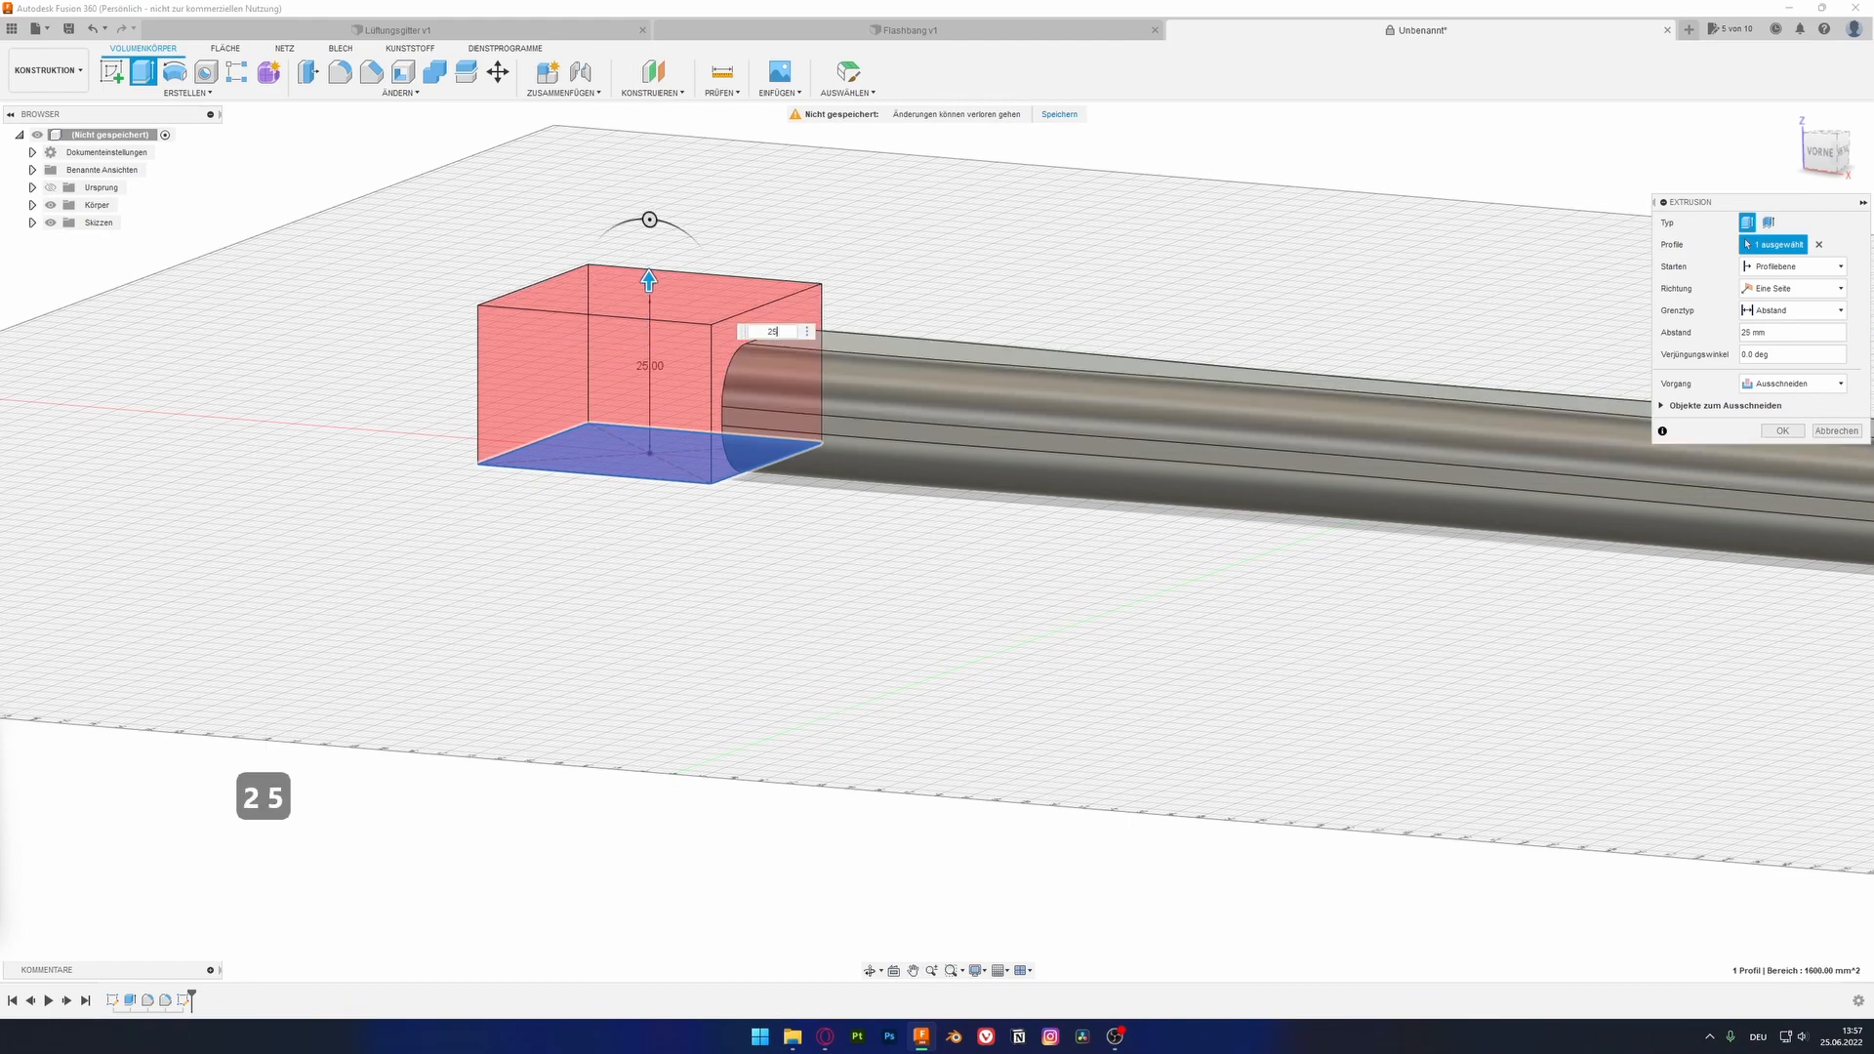
left_click(1794, 383)
left_click(1776, 454)
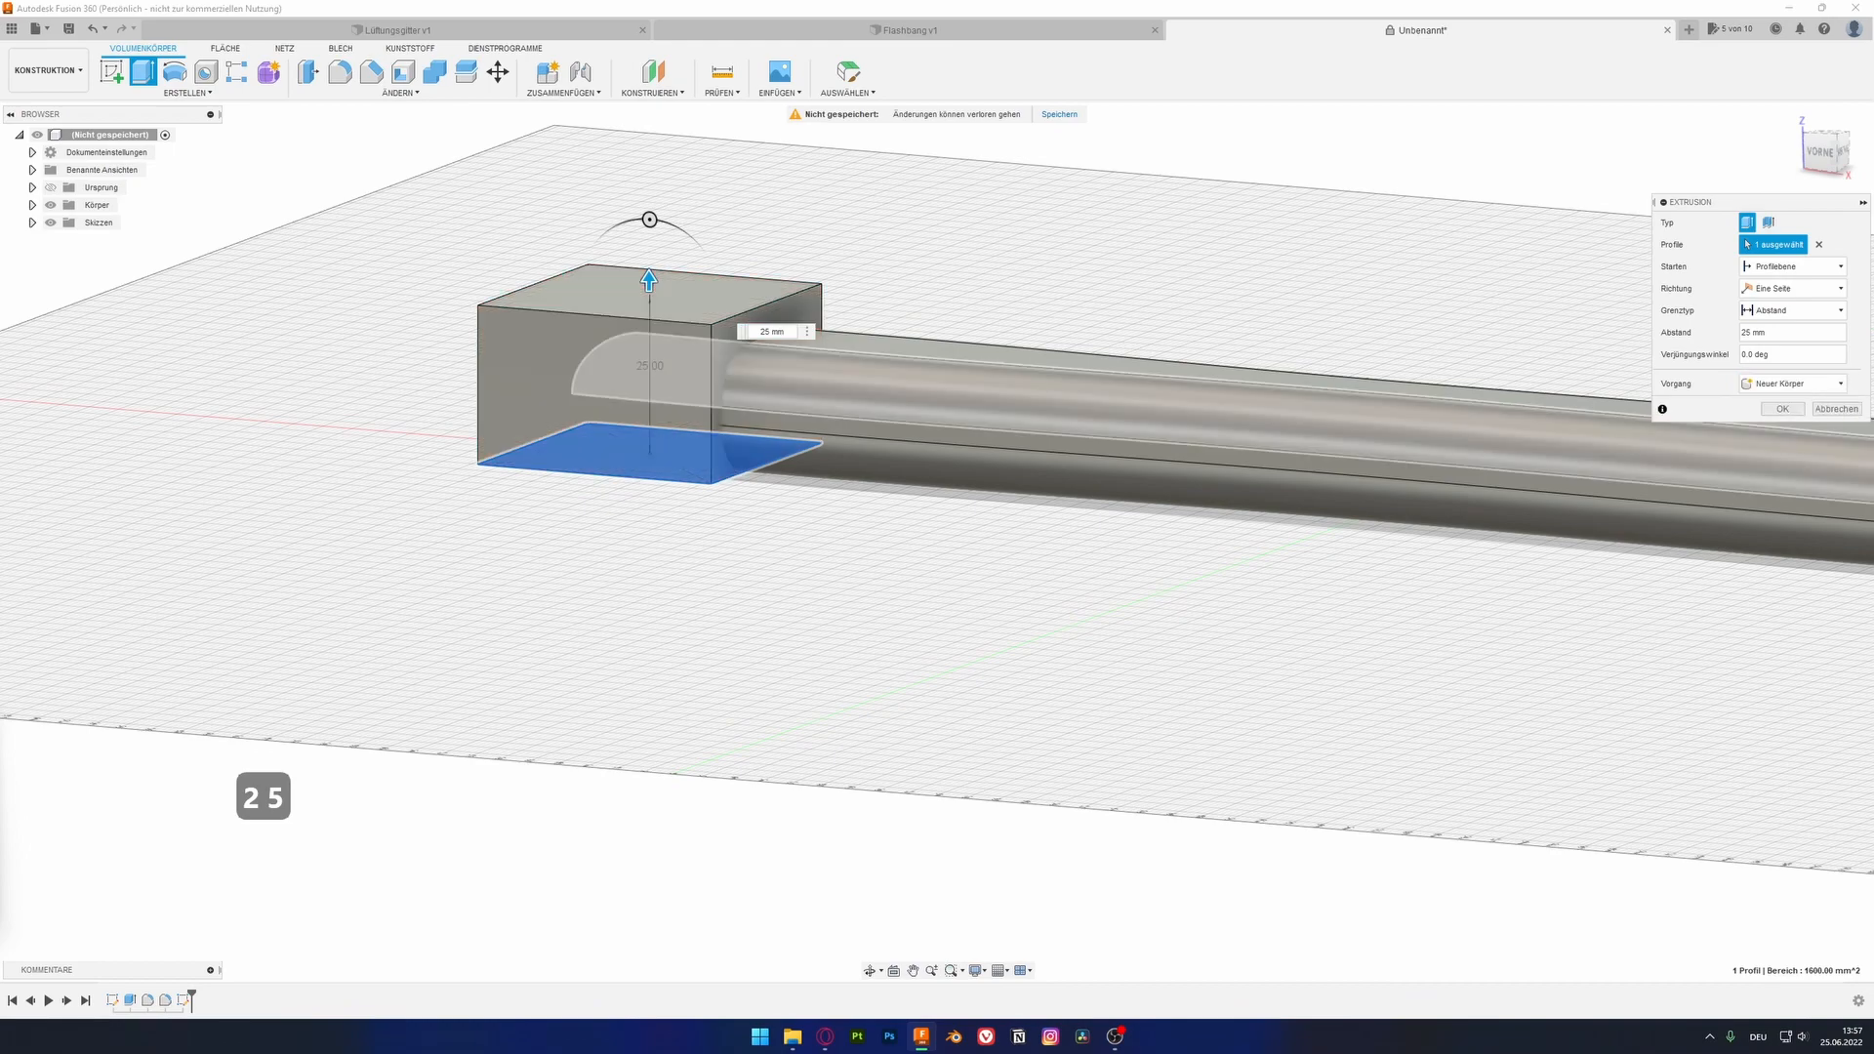
left_click(1781, 408)
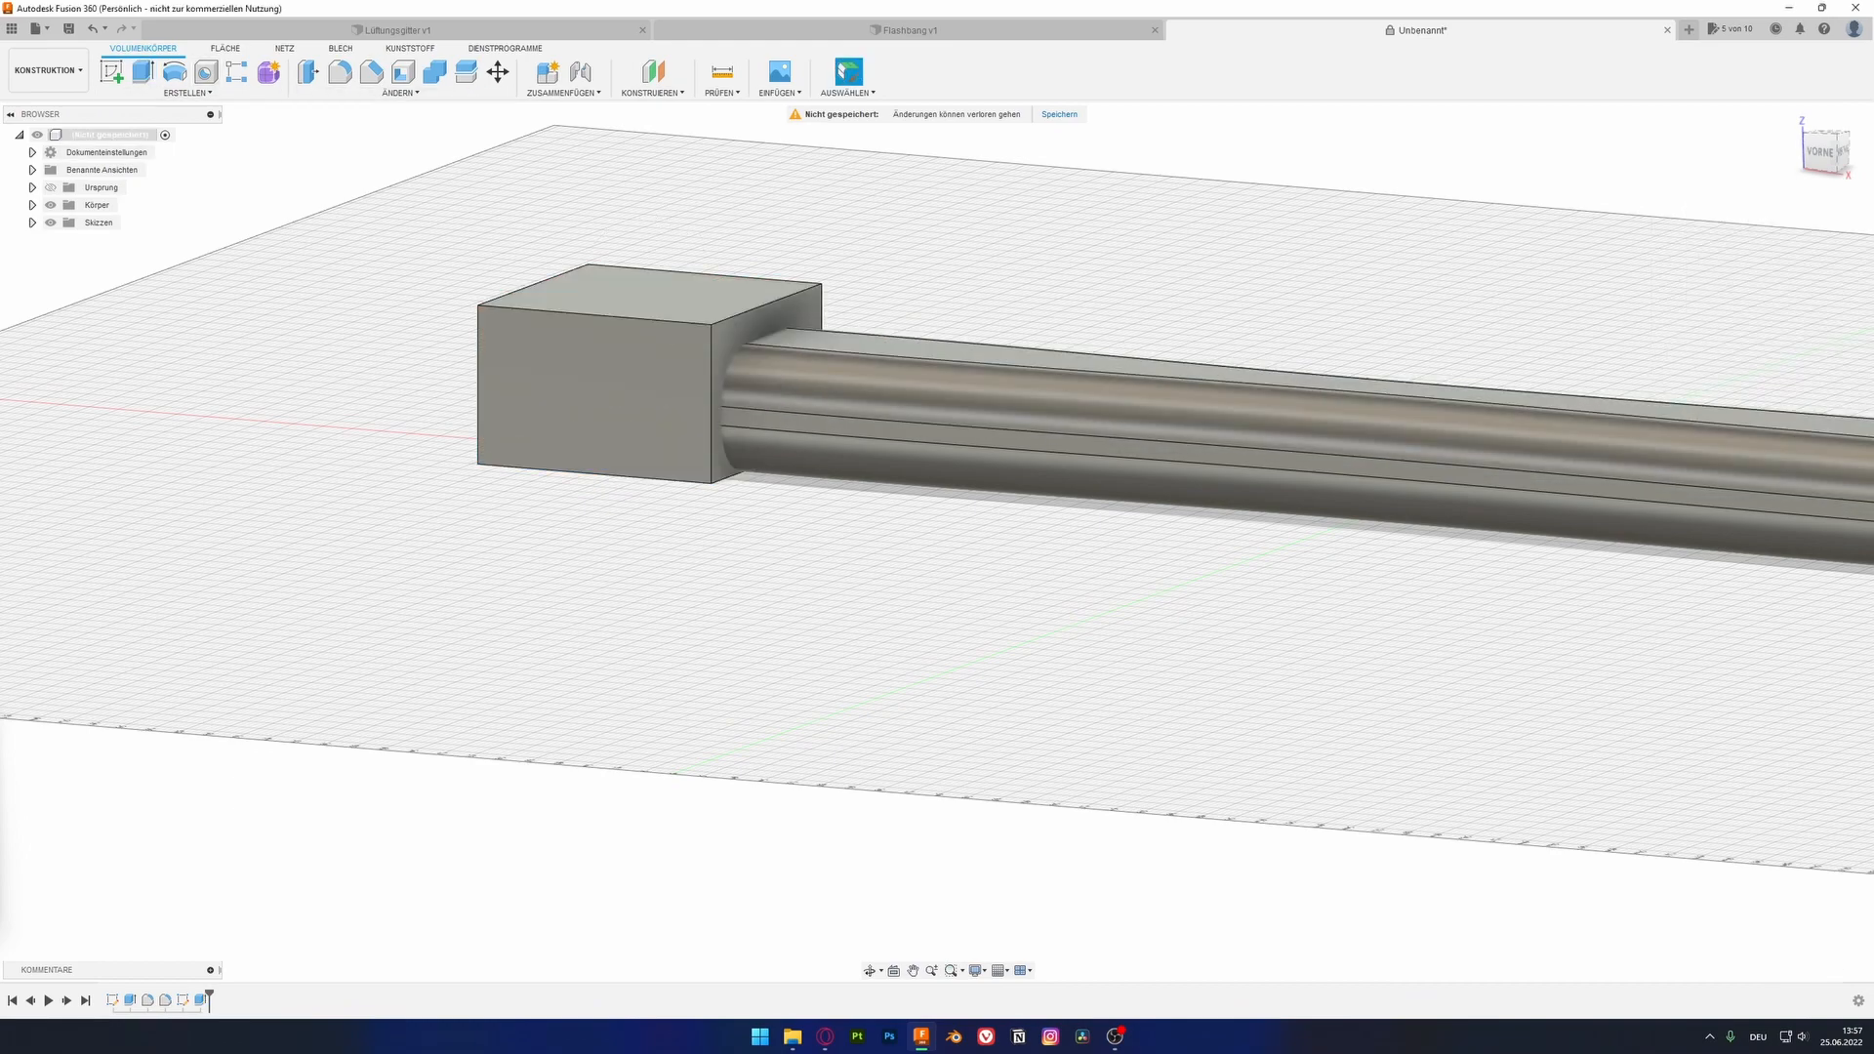
Step: Move the block body by -2.5 mm along Z to center it vertically on the handle
left_click(48, 71)
left_click(64, 105)
left_click(32, 205)
left_click(114, 240)
right_click(113, 240)
left_click(117, 251)
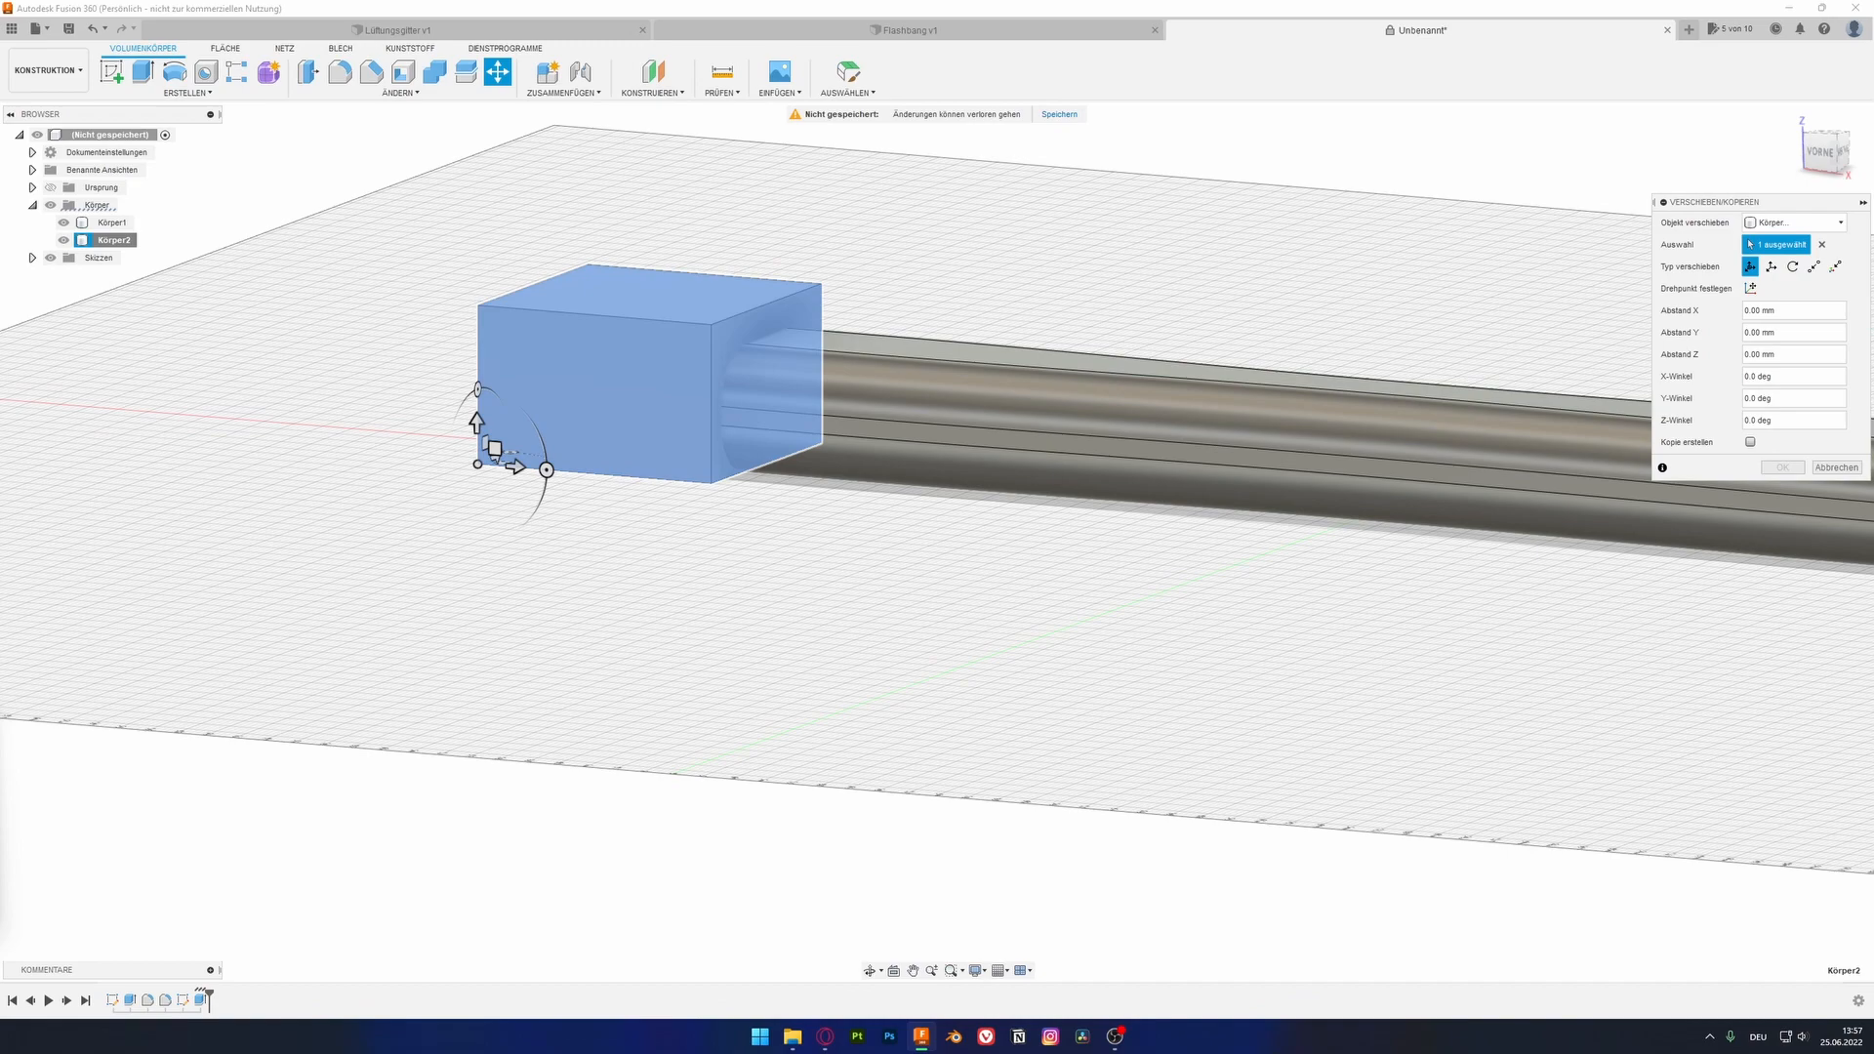
type("-2.5")
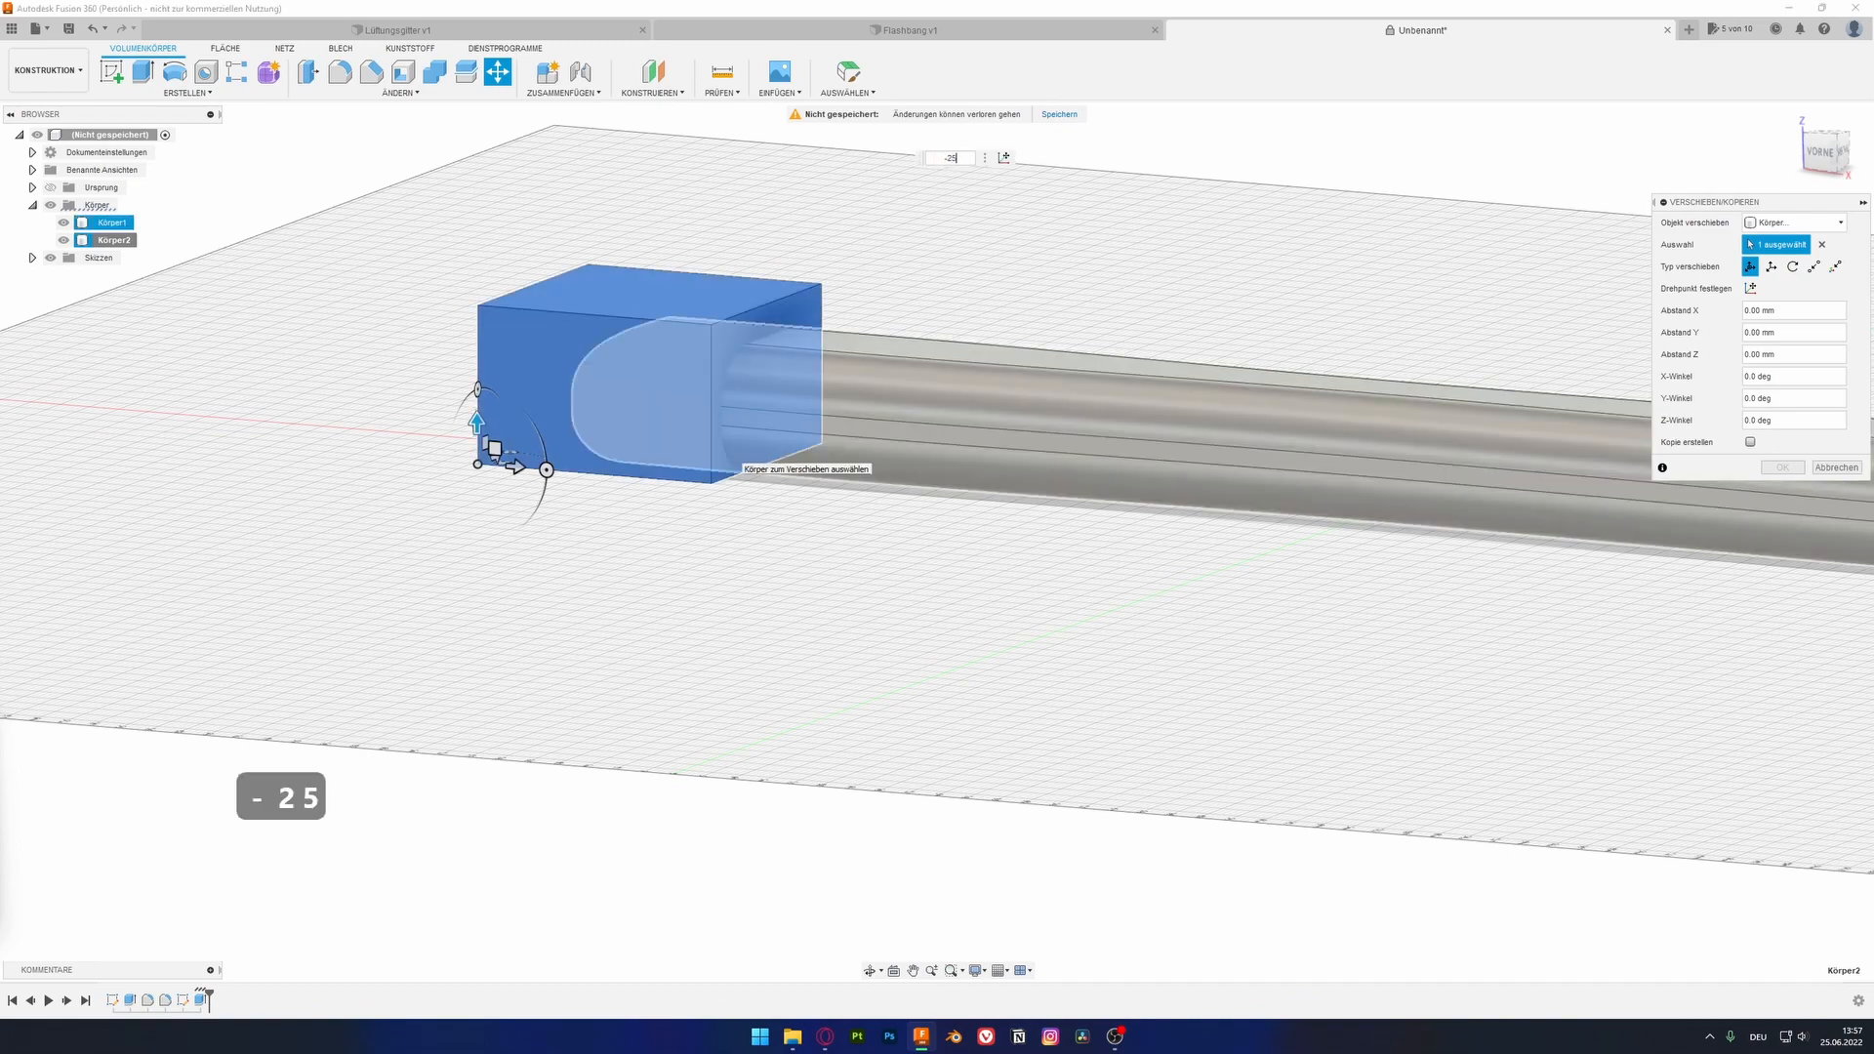
key("BackSpace")
type(".5")
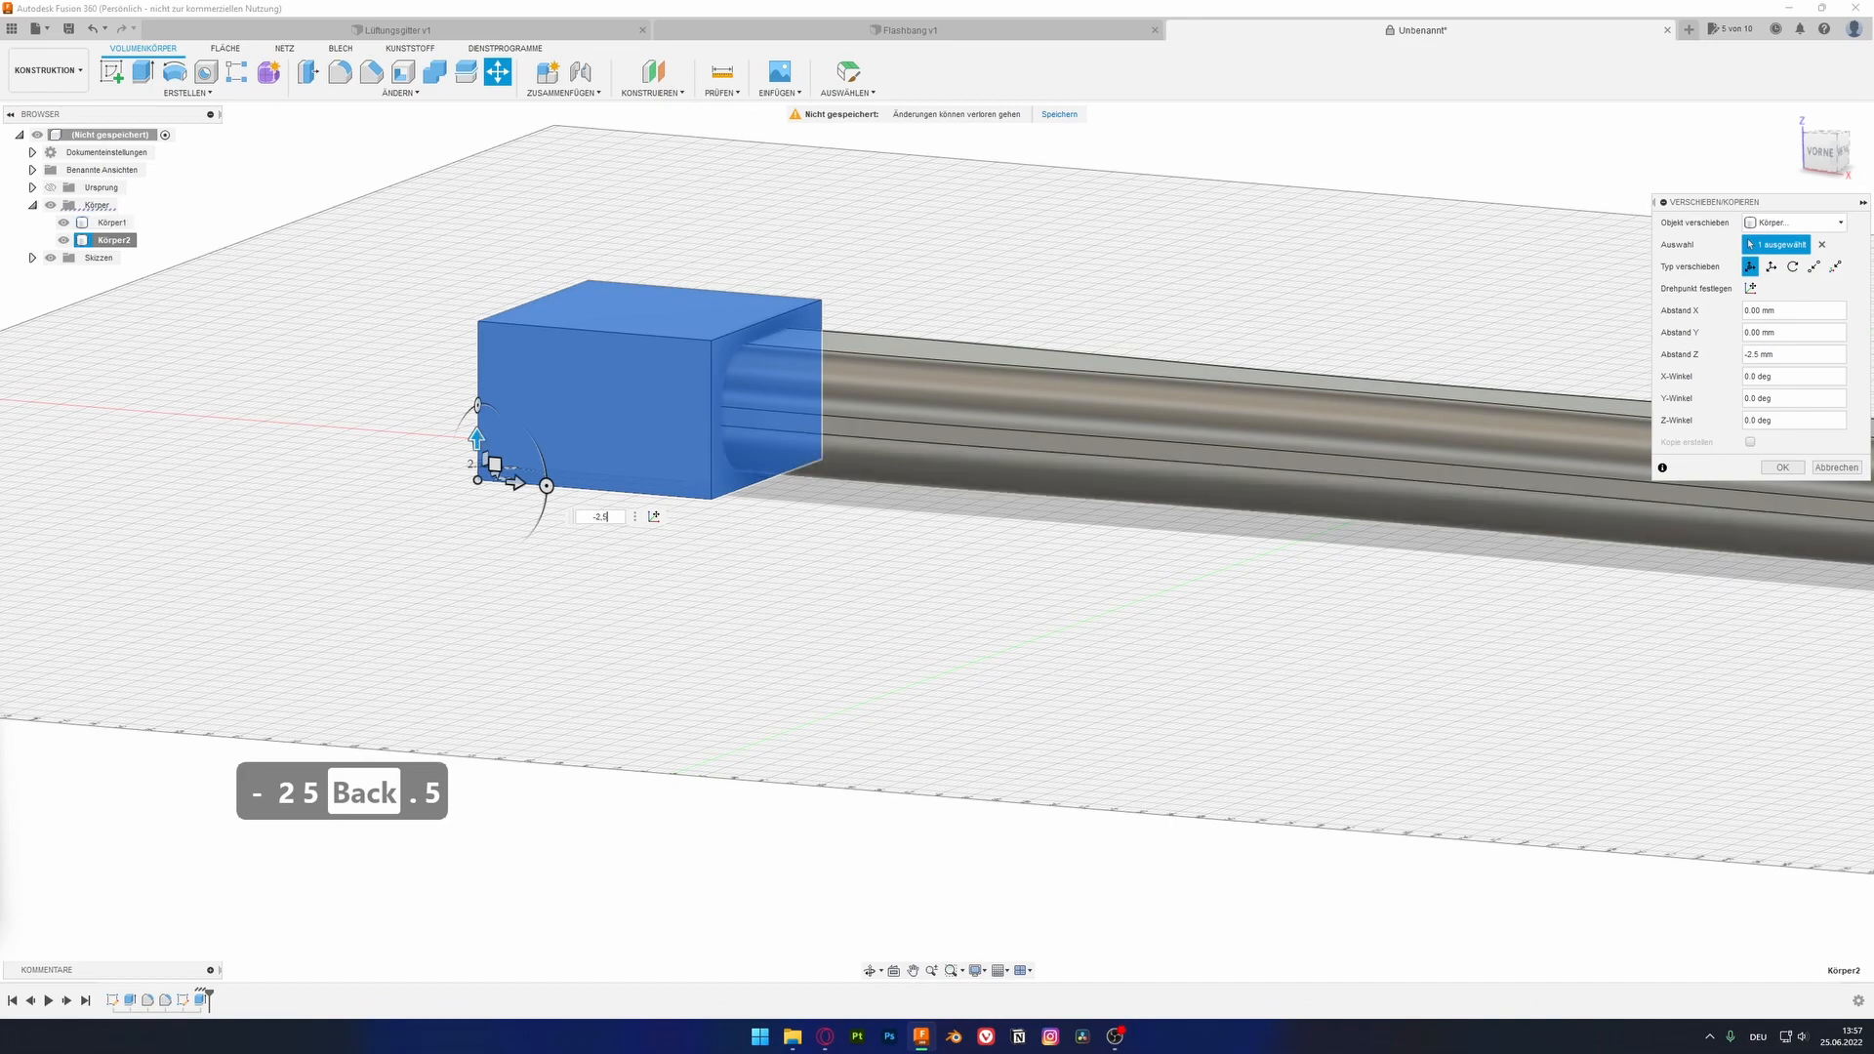
Step: Shift the block body 11 mm along X further onto the handle and apply the move
left_click_drag(514, 481, 615, 490)
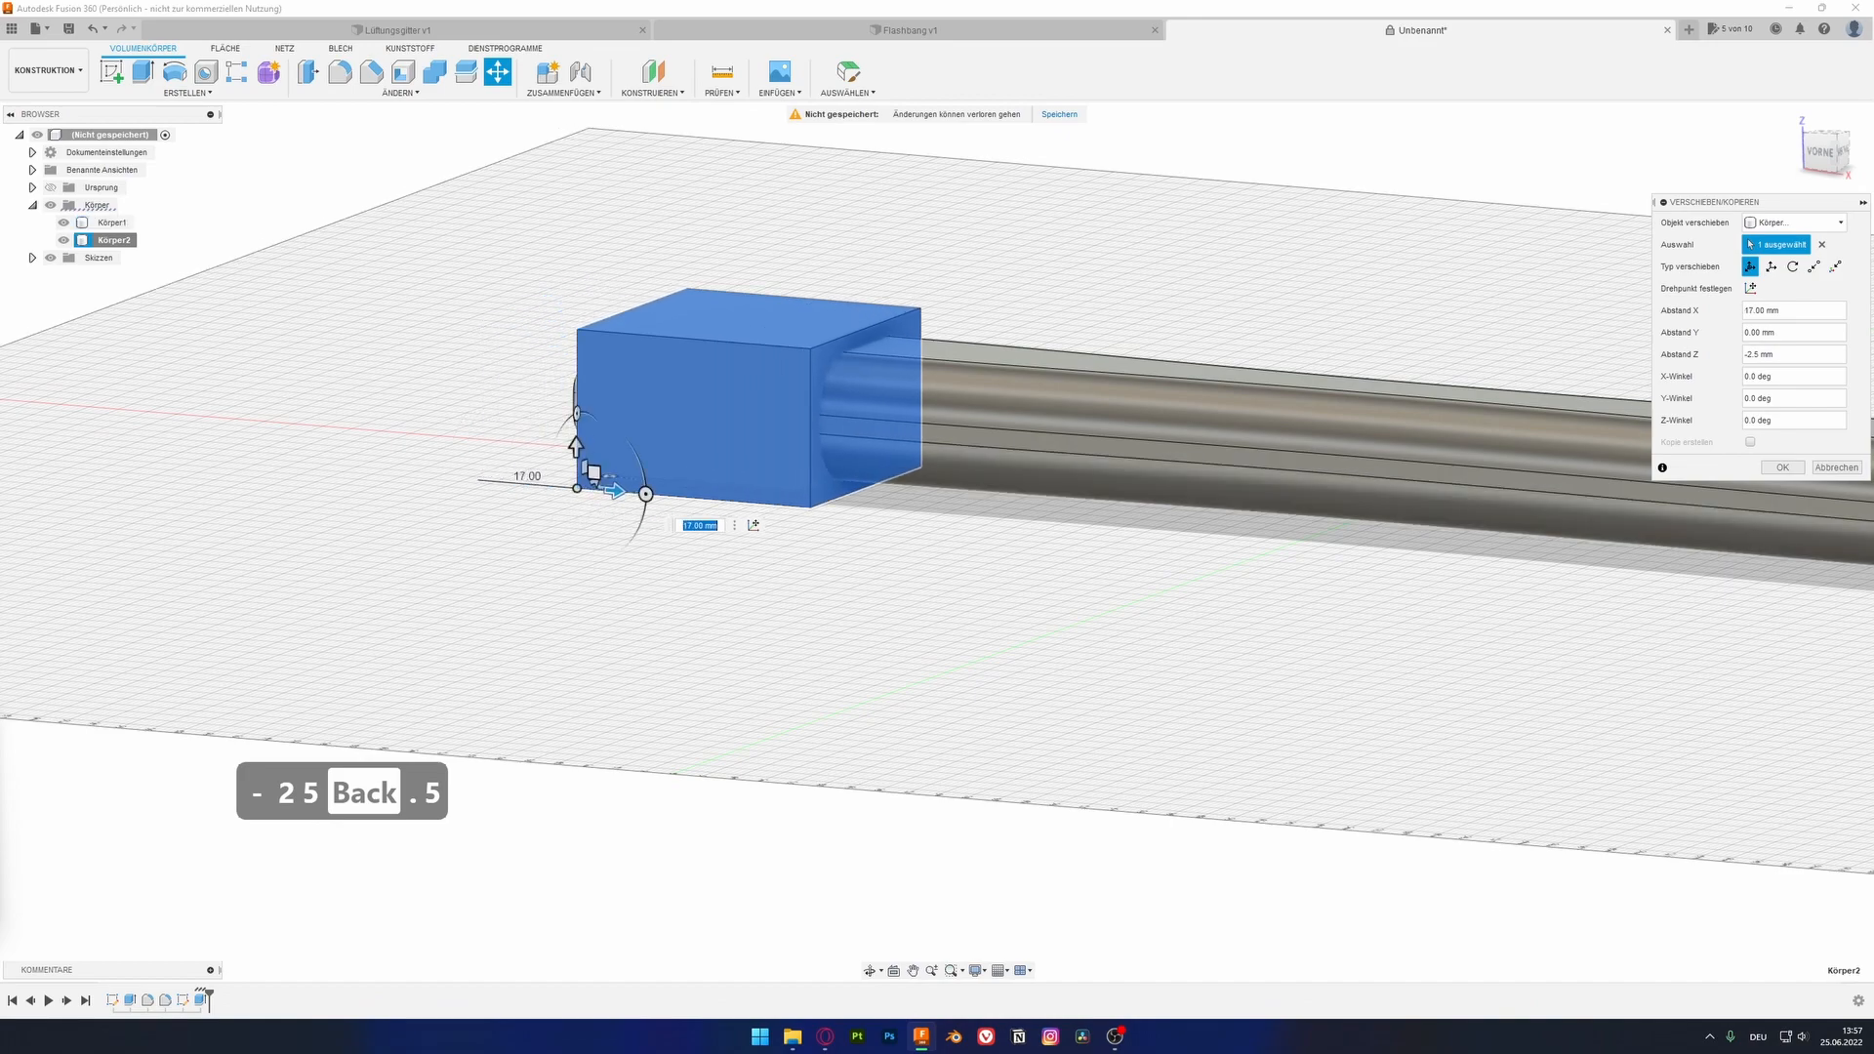
left_click(1820, 151)
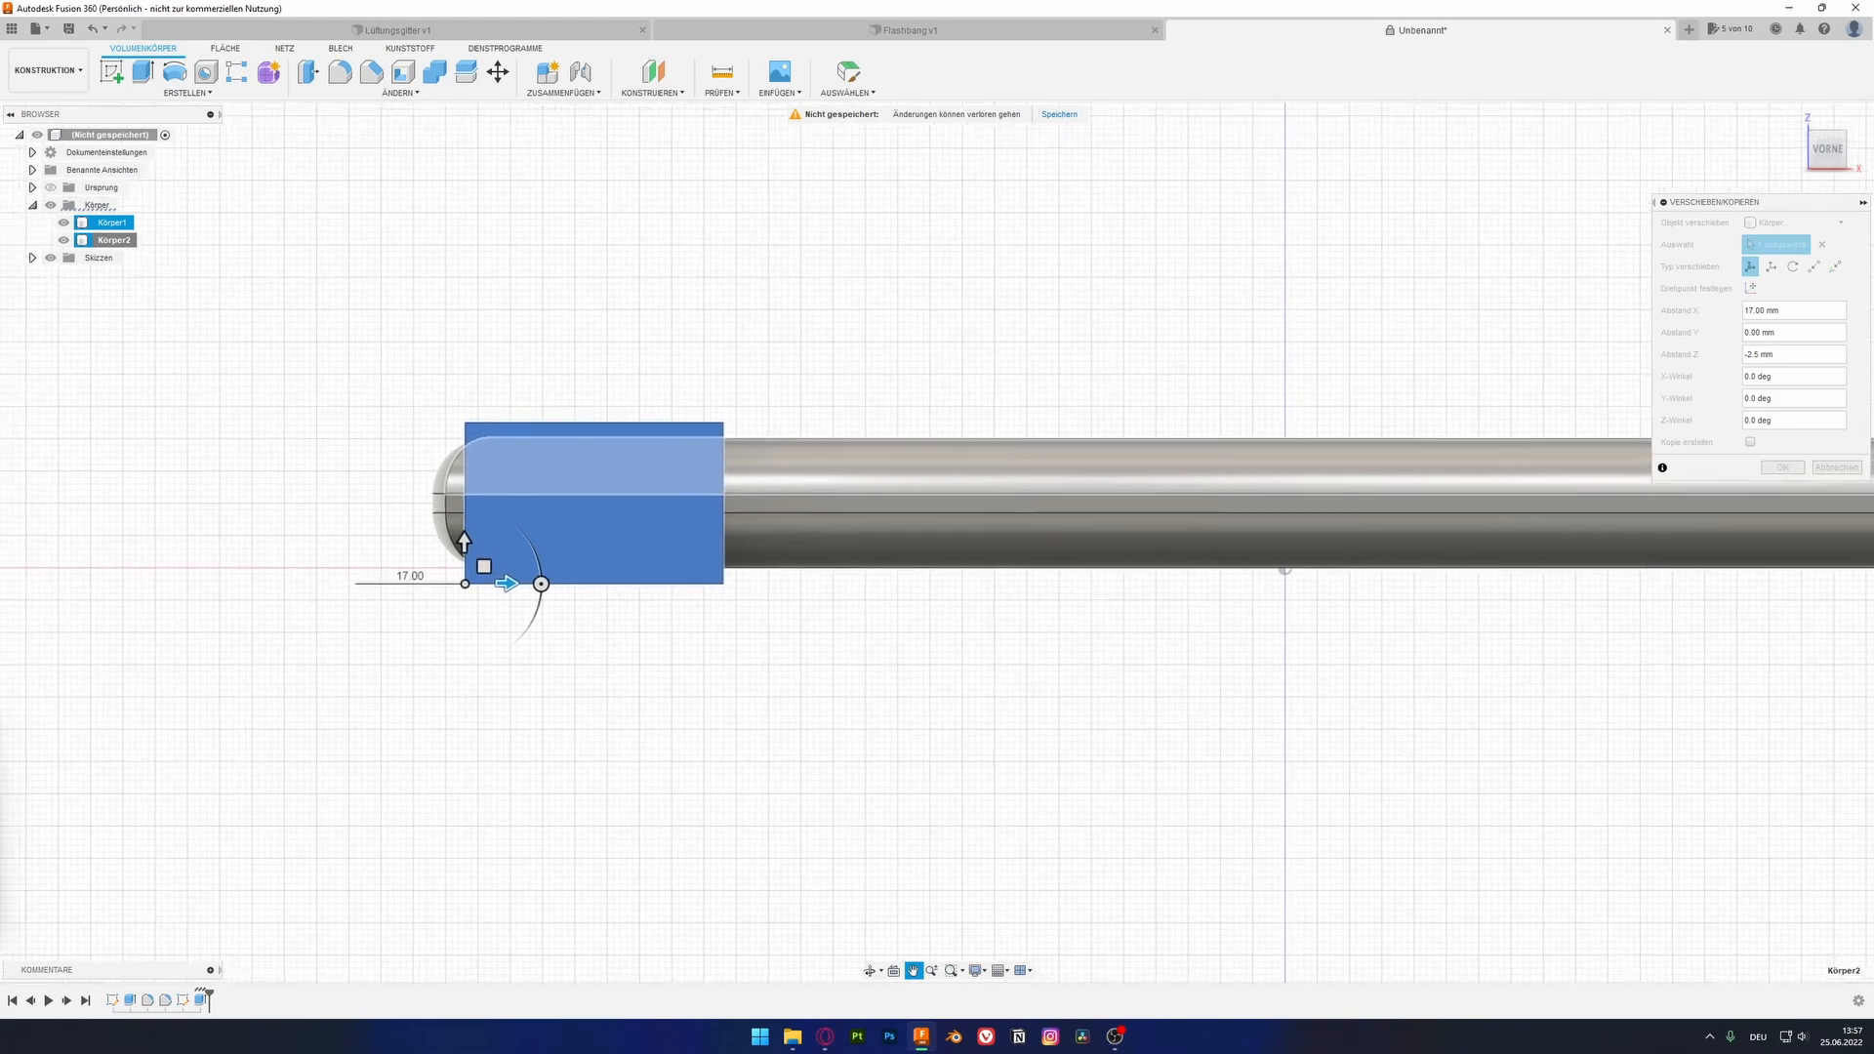
left_click_drag(635, 677, 596, 679)
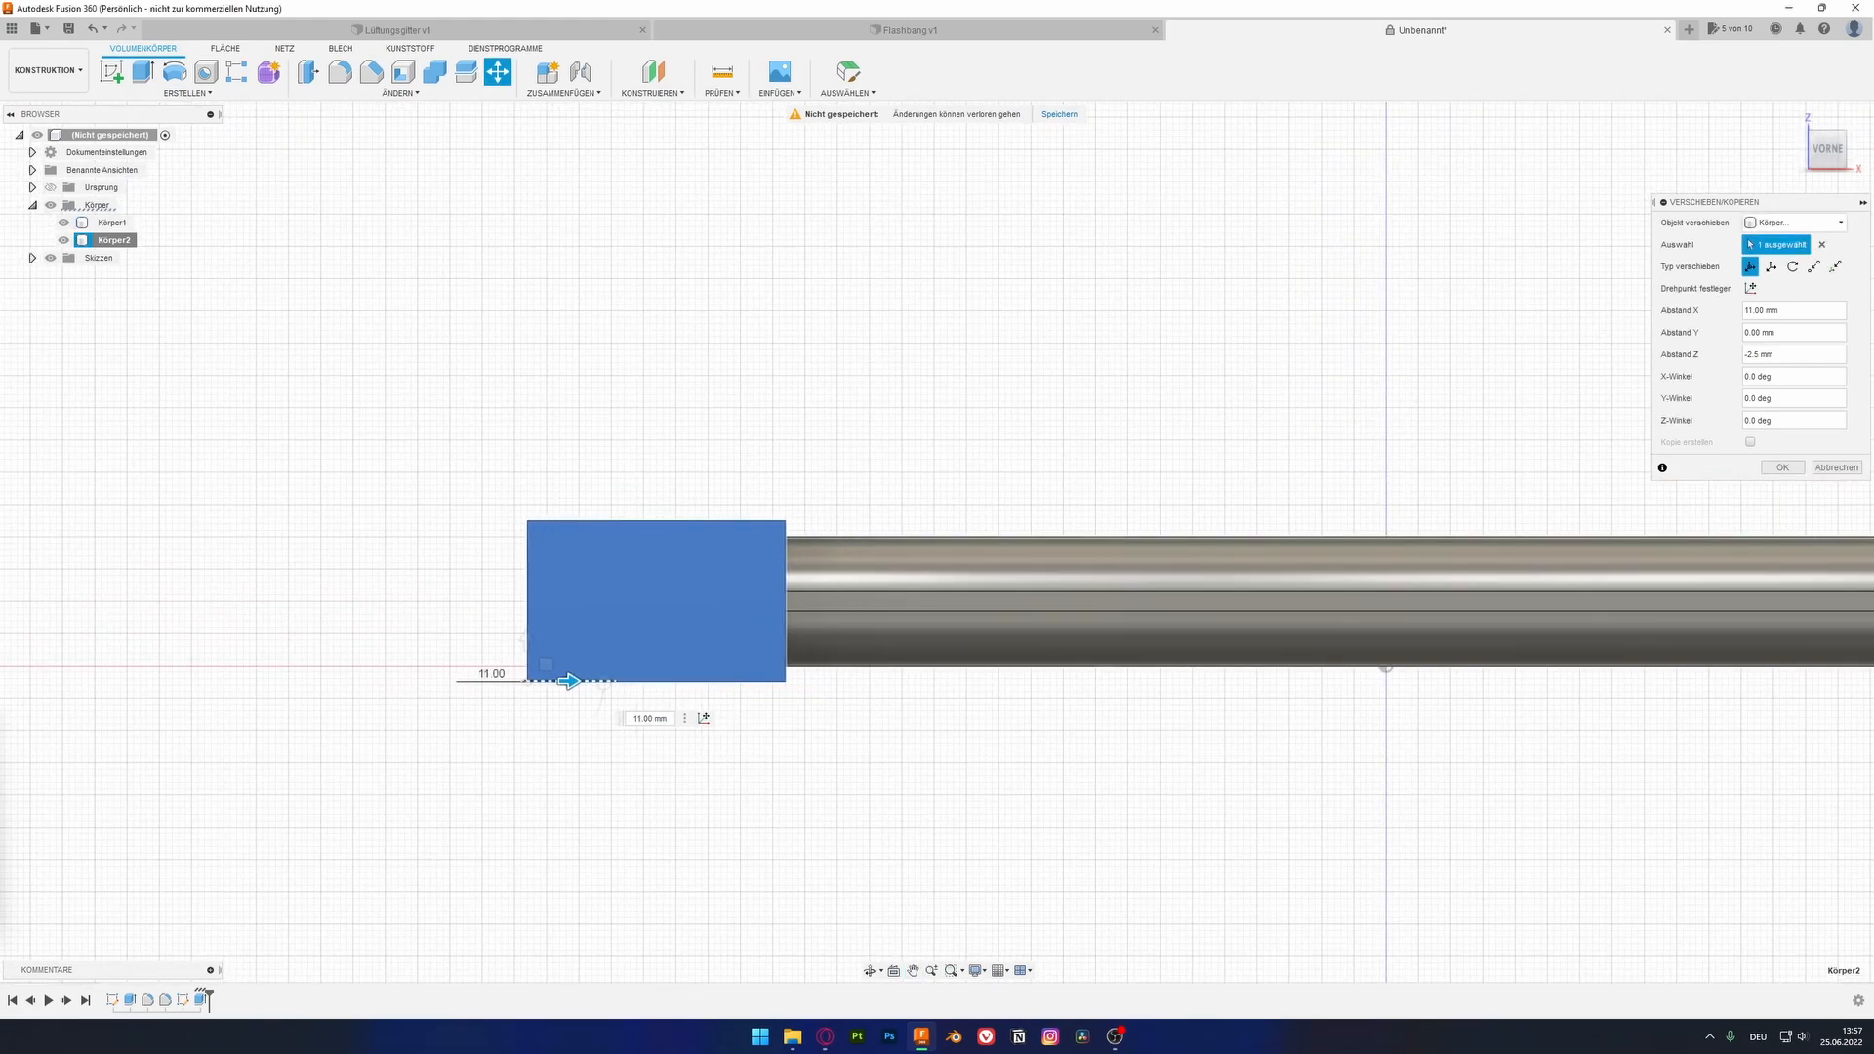
middle_click_drag(596, 679, 439, 621, "shift")
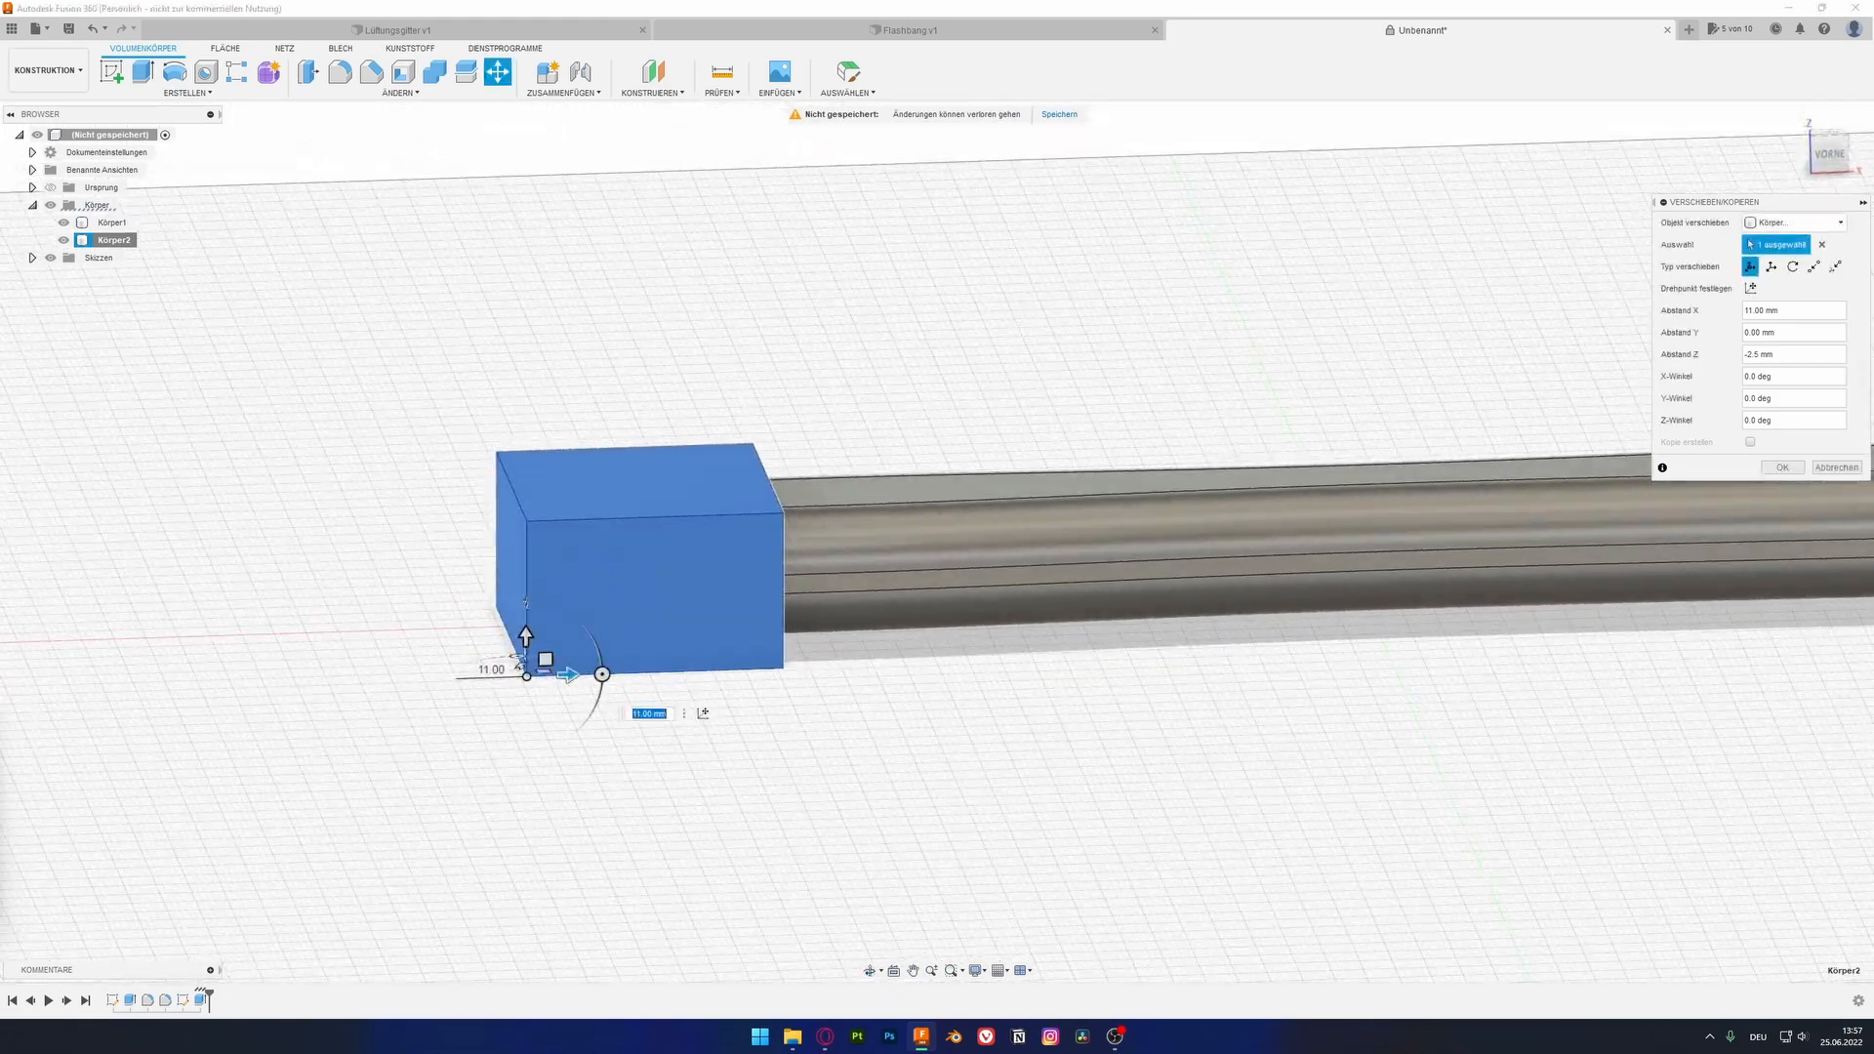
key("Return")
Step: Extrude the block's front side face outward to lengthen the hammer head on that side
left_click(585, 610)
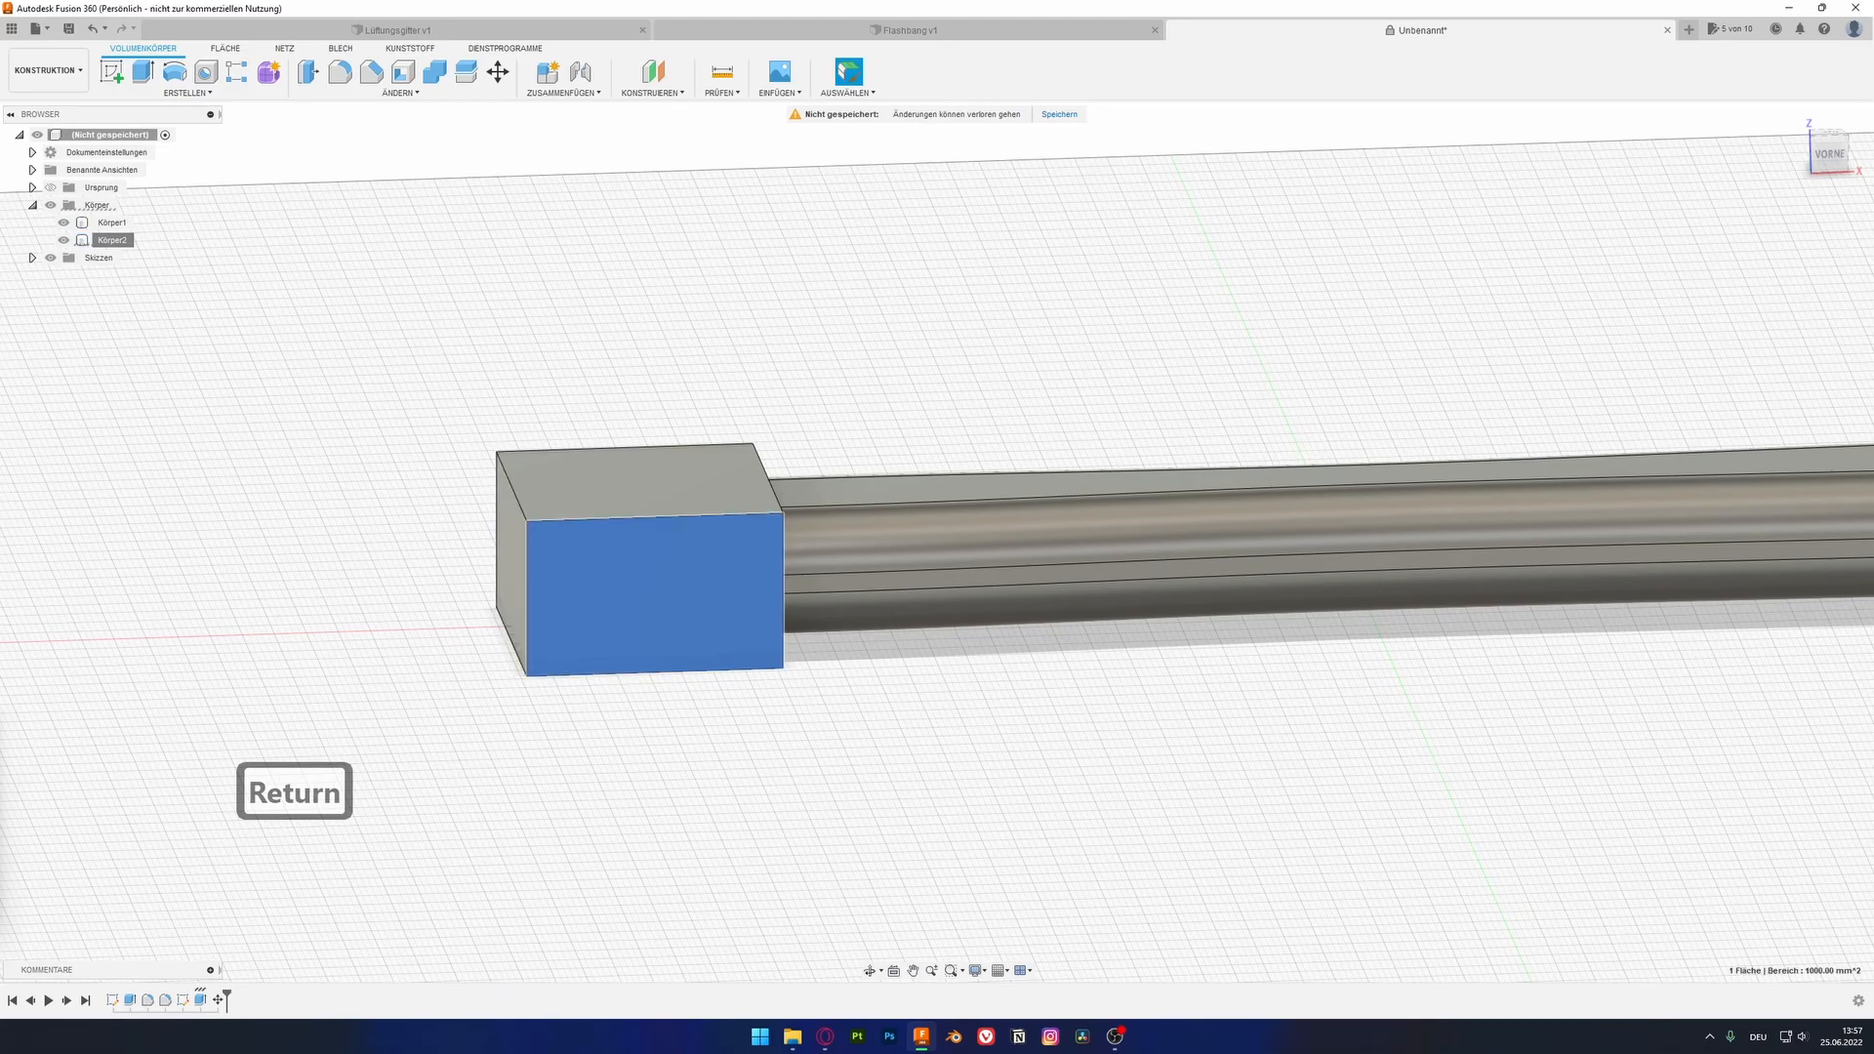
scroll(484, 652, "down", 3)
middle_click_drag(484, 651, 332, 688, "shift")
key("e")
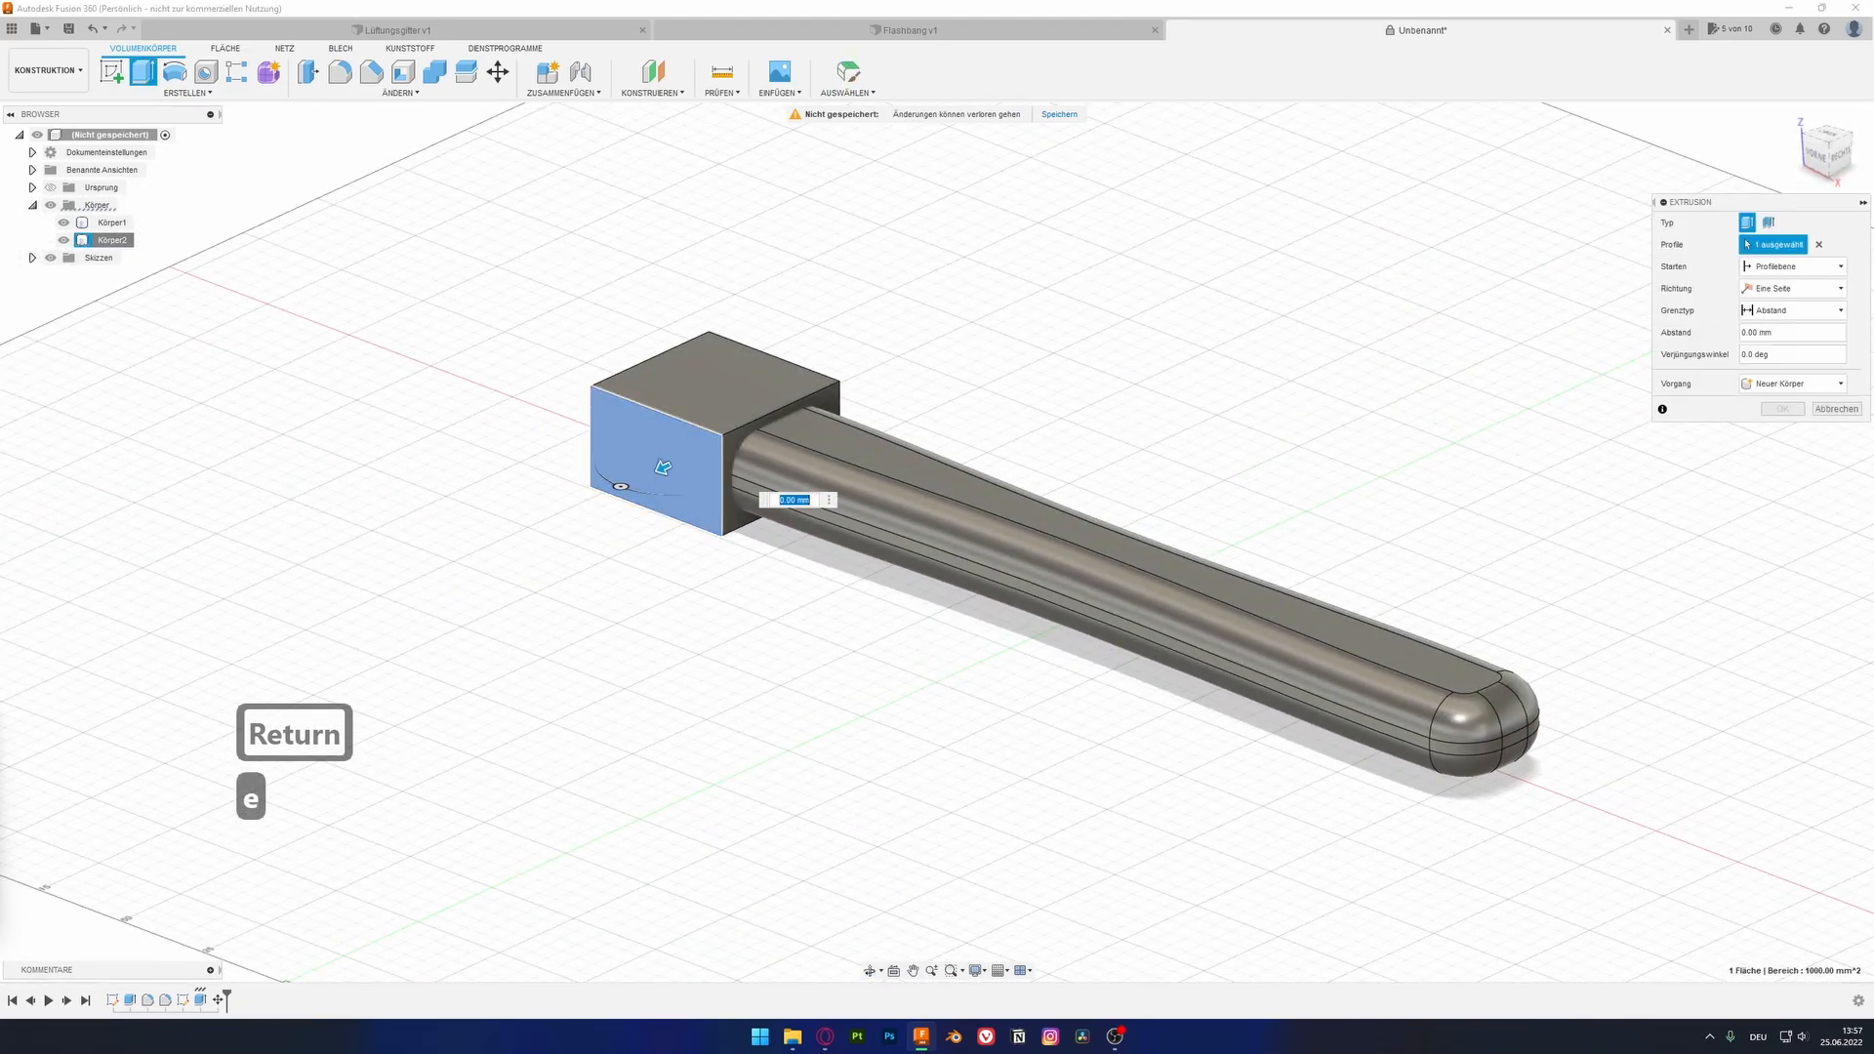
left_click_drag(662, 468, 602, 497)
middle_click_drag(602, 497, 483, 633, "shift")
key("Return")
Step: Extrude the block's opposite, rear side face outward to lengthen the head on the other side
middle_click_drag(1084, 439, 586, 439)
left_click(1015, 466)
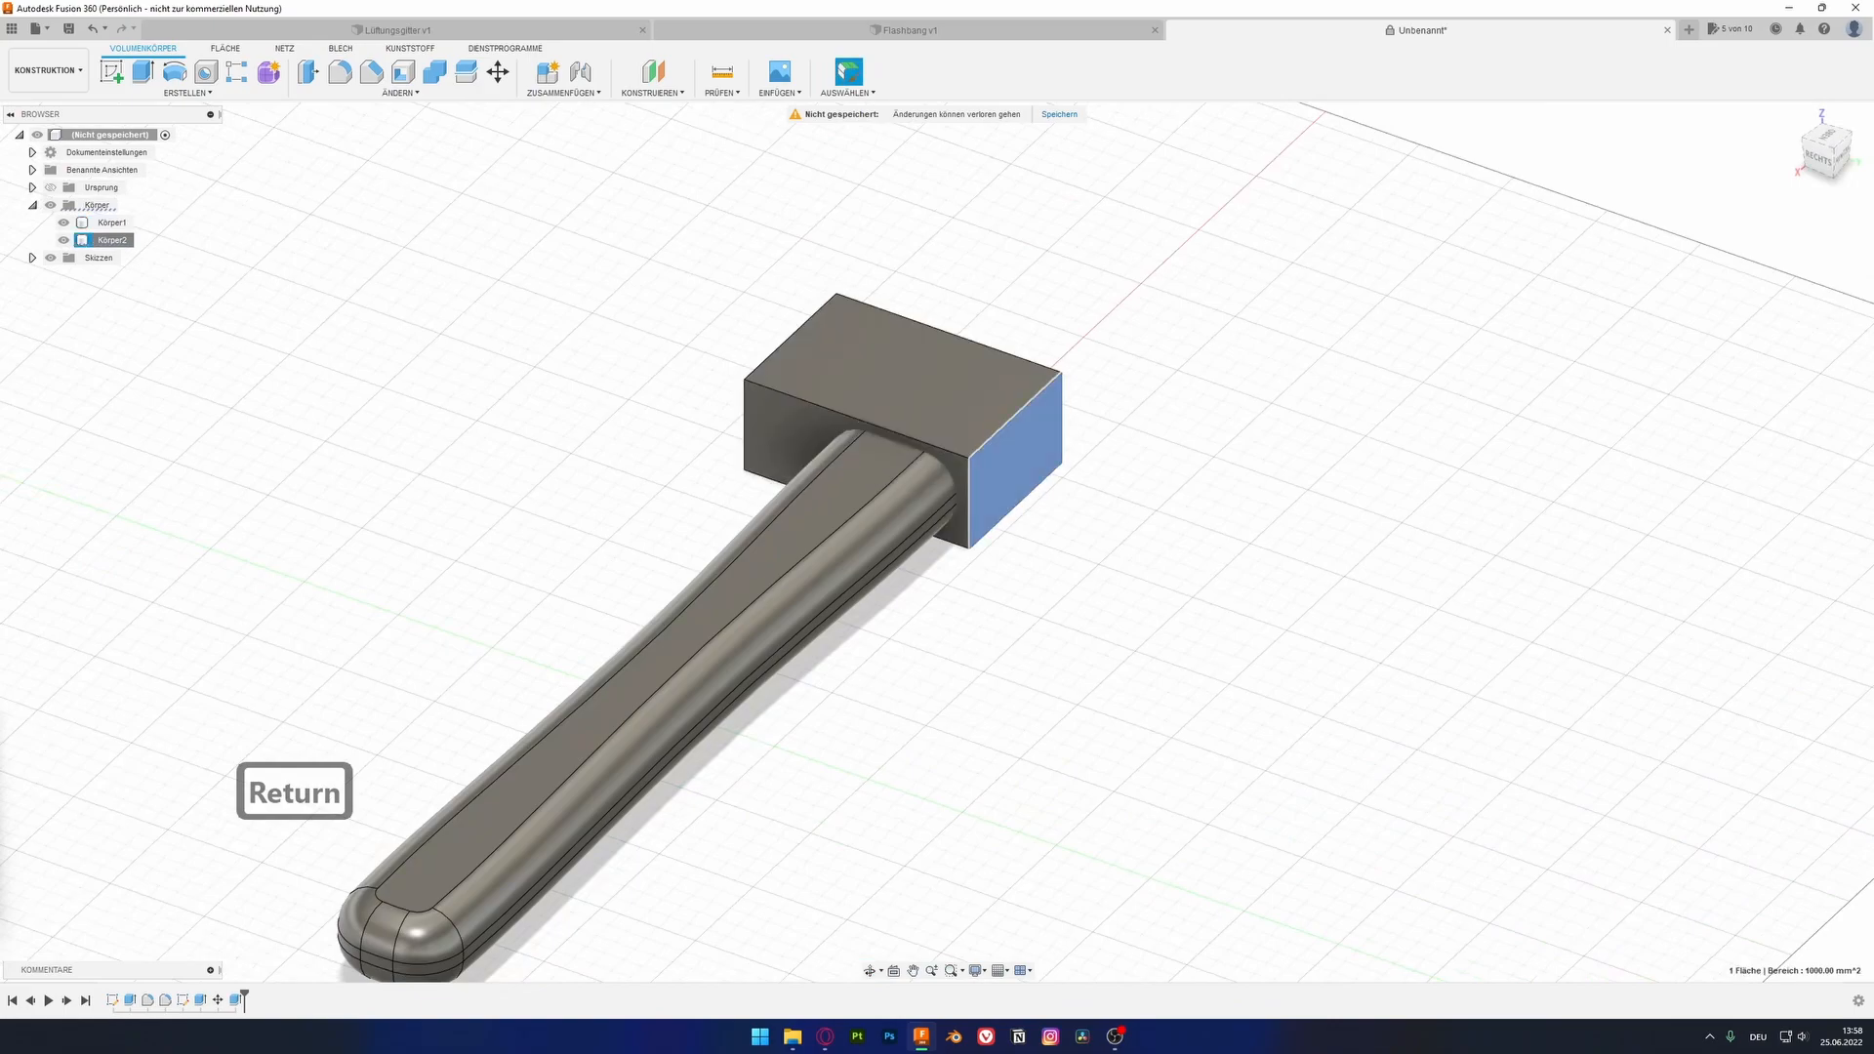
key("e")
left_click_drag(1015, 468, 1090, 495)
middle_click_drag(913, 505, 966, 555, "shift")
key("Return")
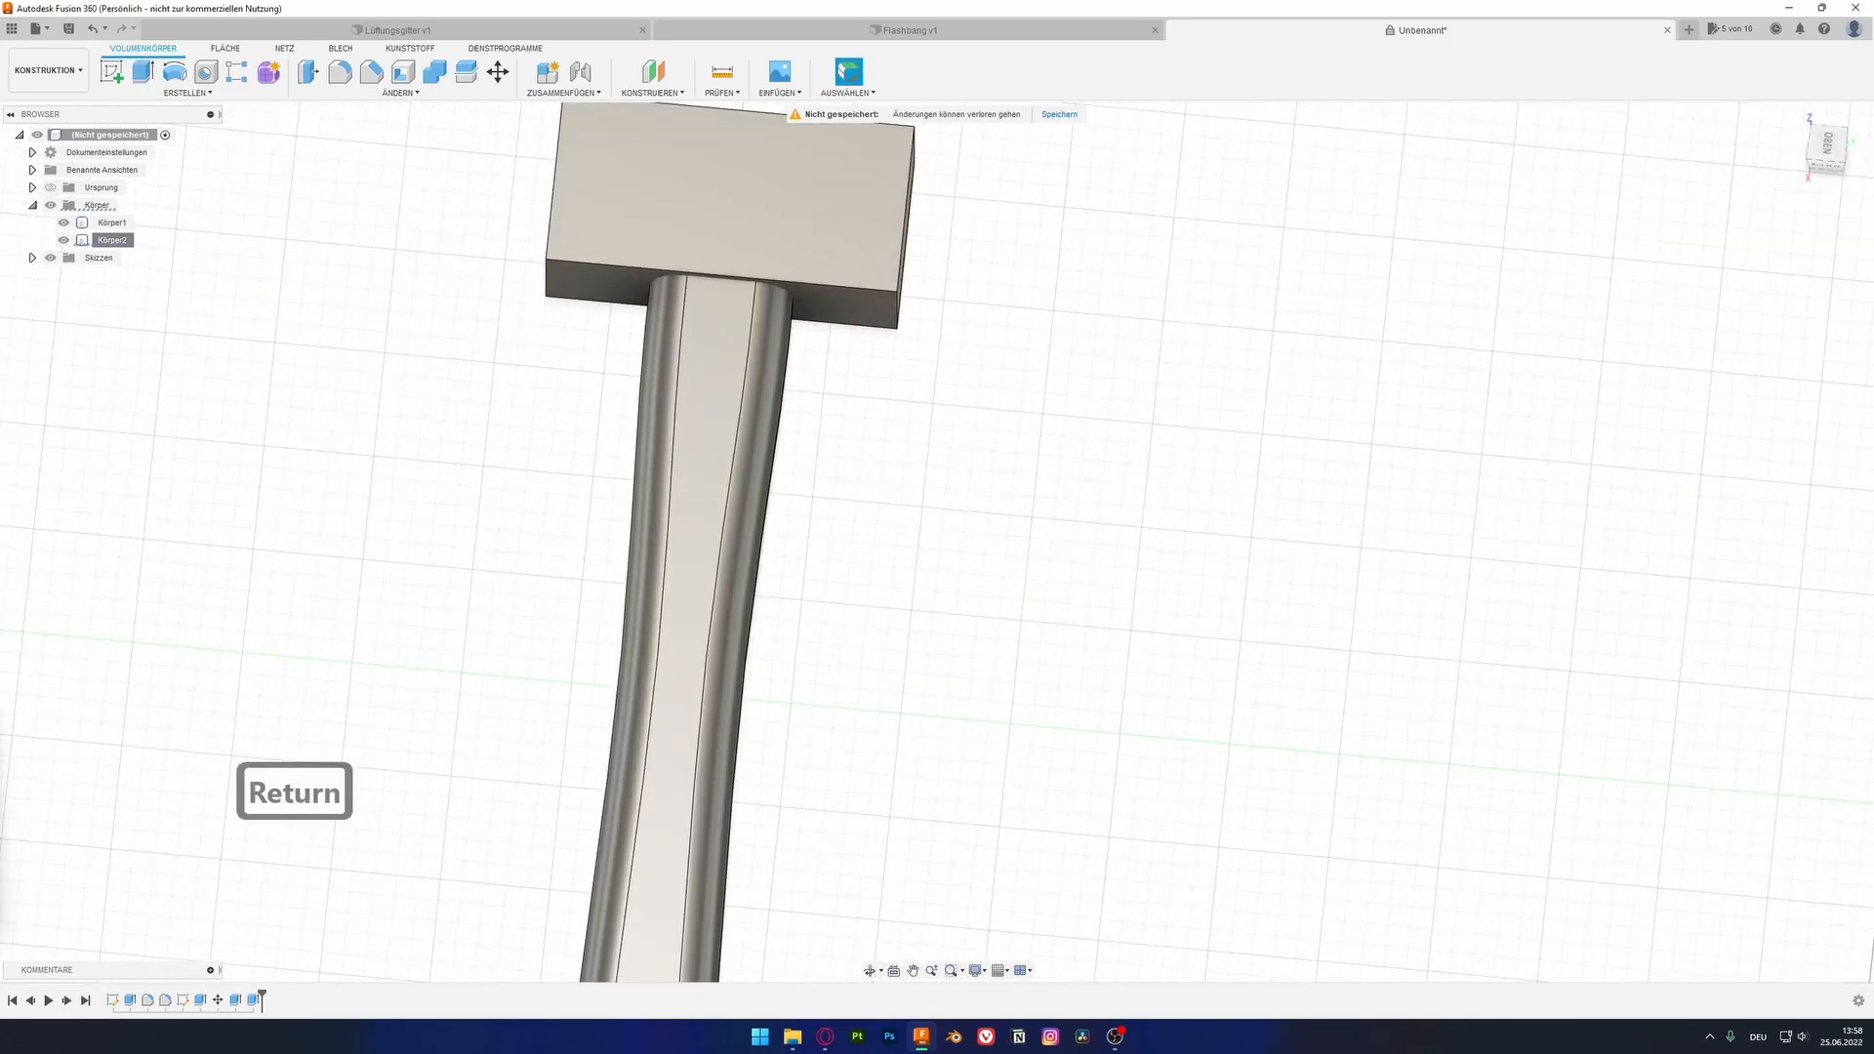
Step: Cut the handle body out of the head block with Combine, keeping the handle as a separate body
middle_click_drag(967, 554, 971, 459, "shift")
middle_click_drag(544, 258, 535, 258, "shift")
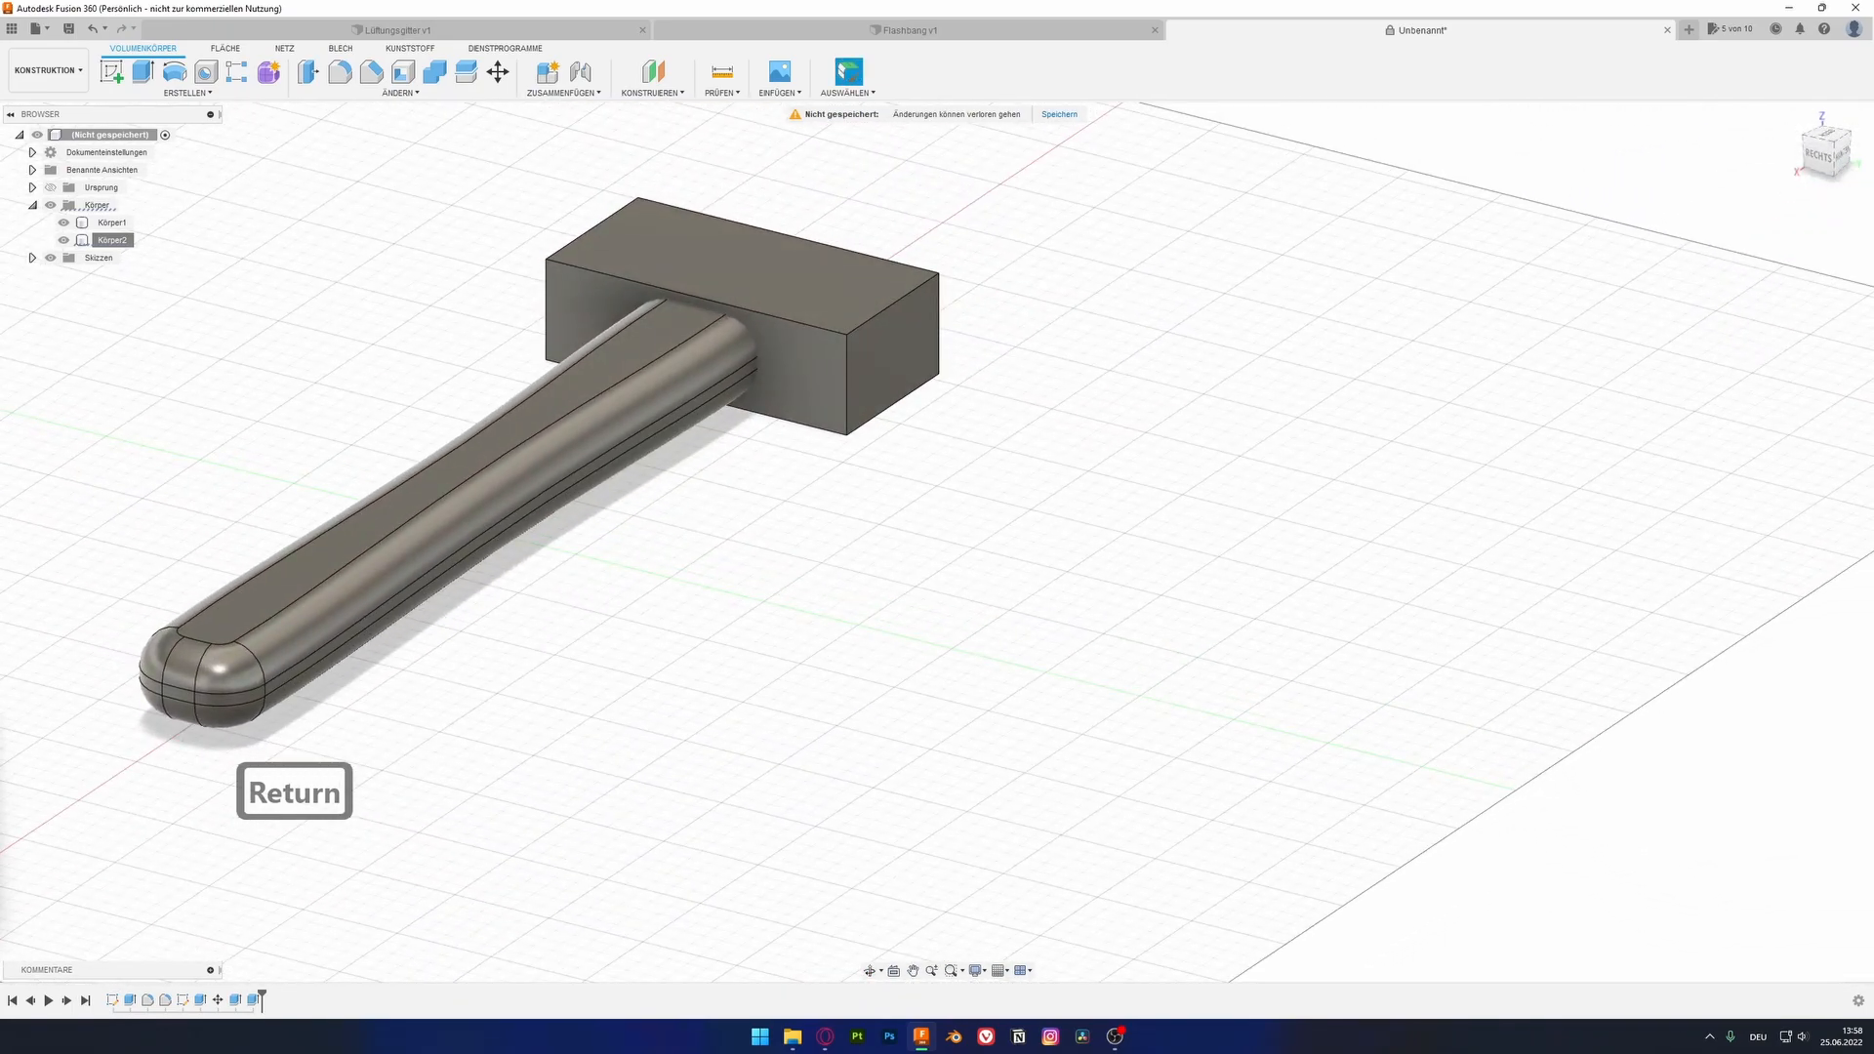
middle_click_drag(683, 332, 945, 457)
scroll(1137, 331, "up", 3)
middle_click_drag(1035, 368, 950, 343, "shift")
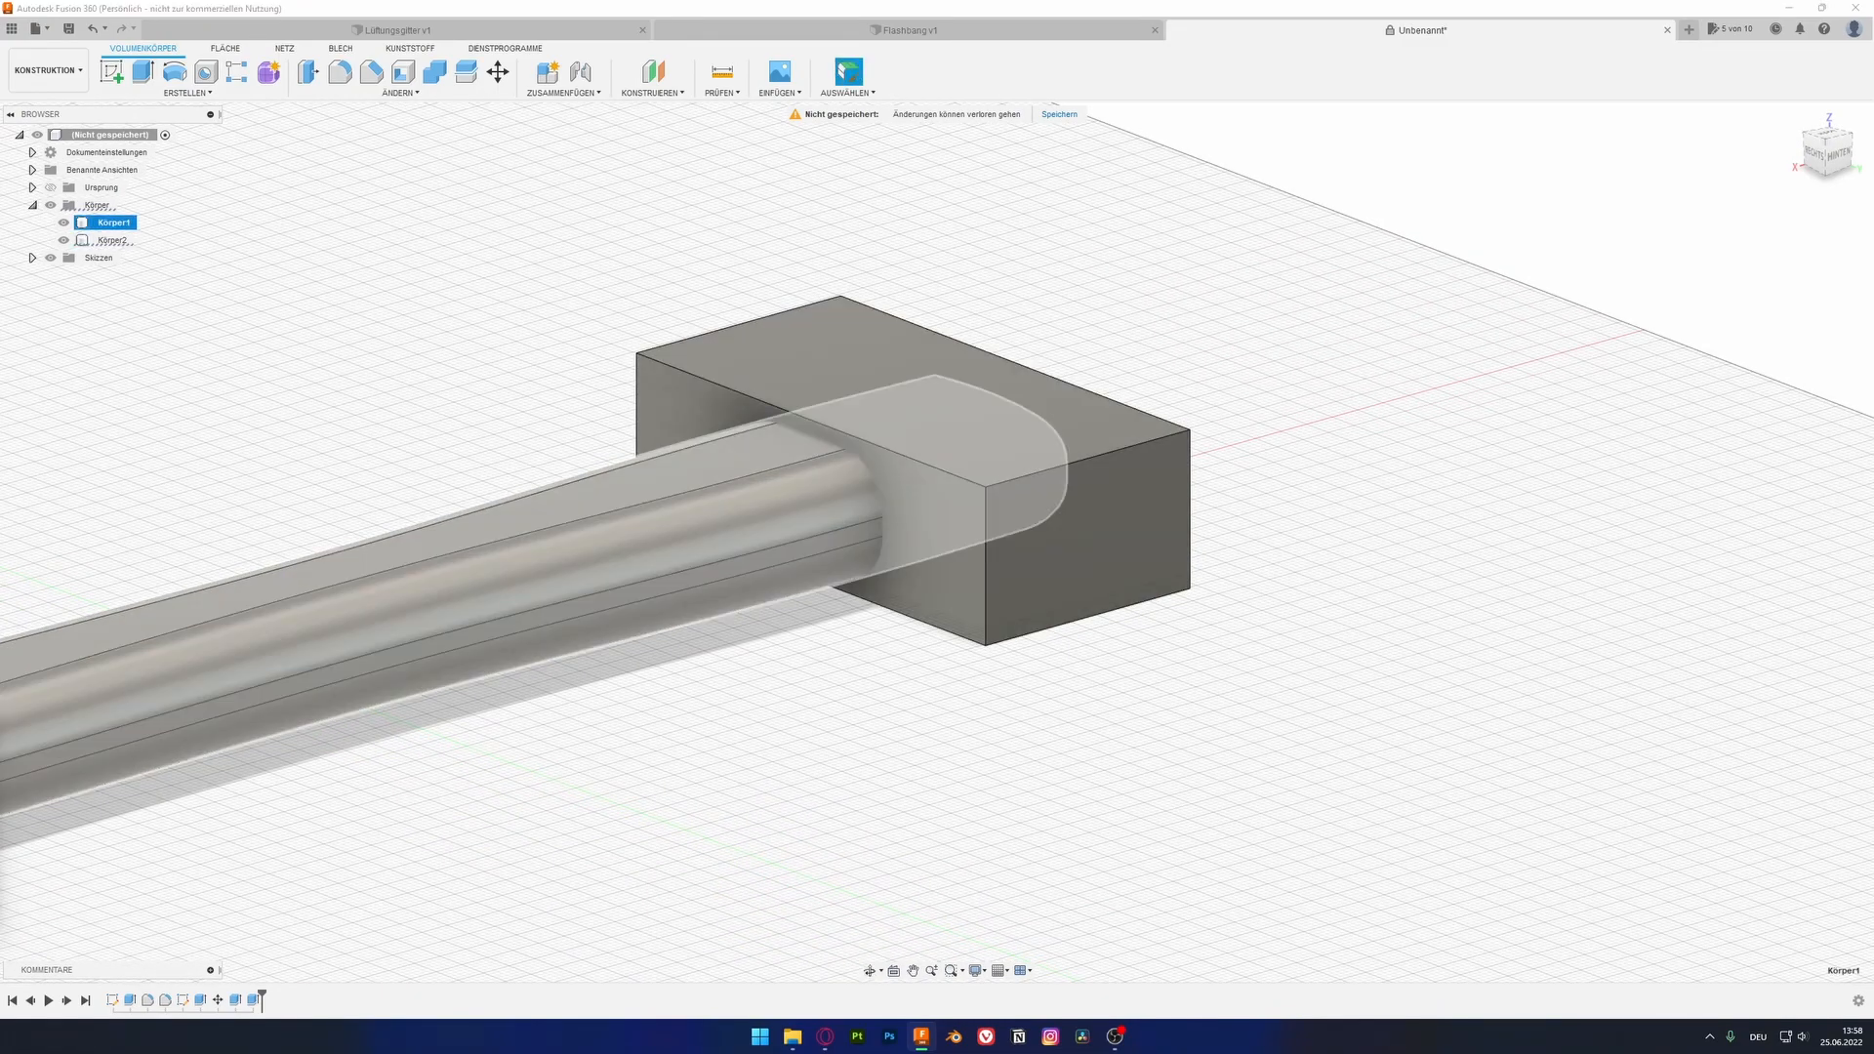
left_click(112, 222)
left_click(114, 240)
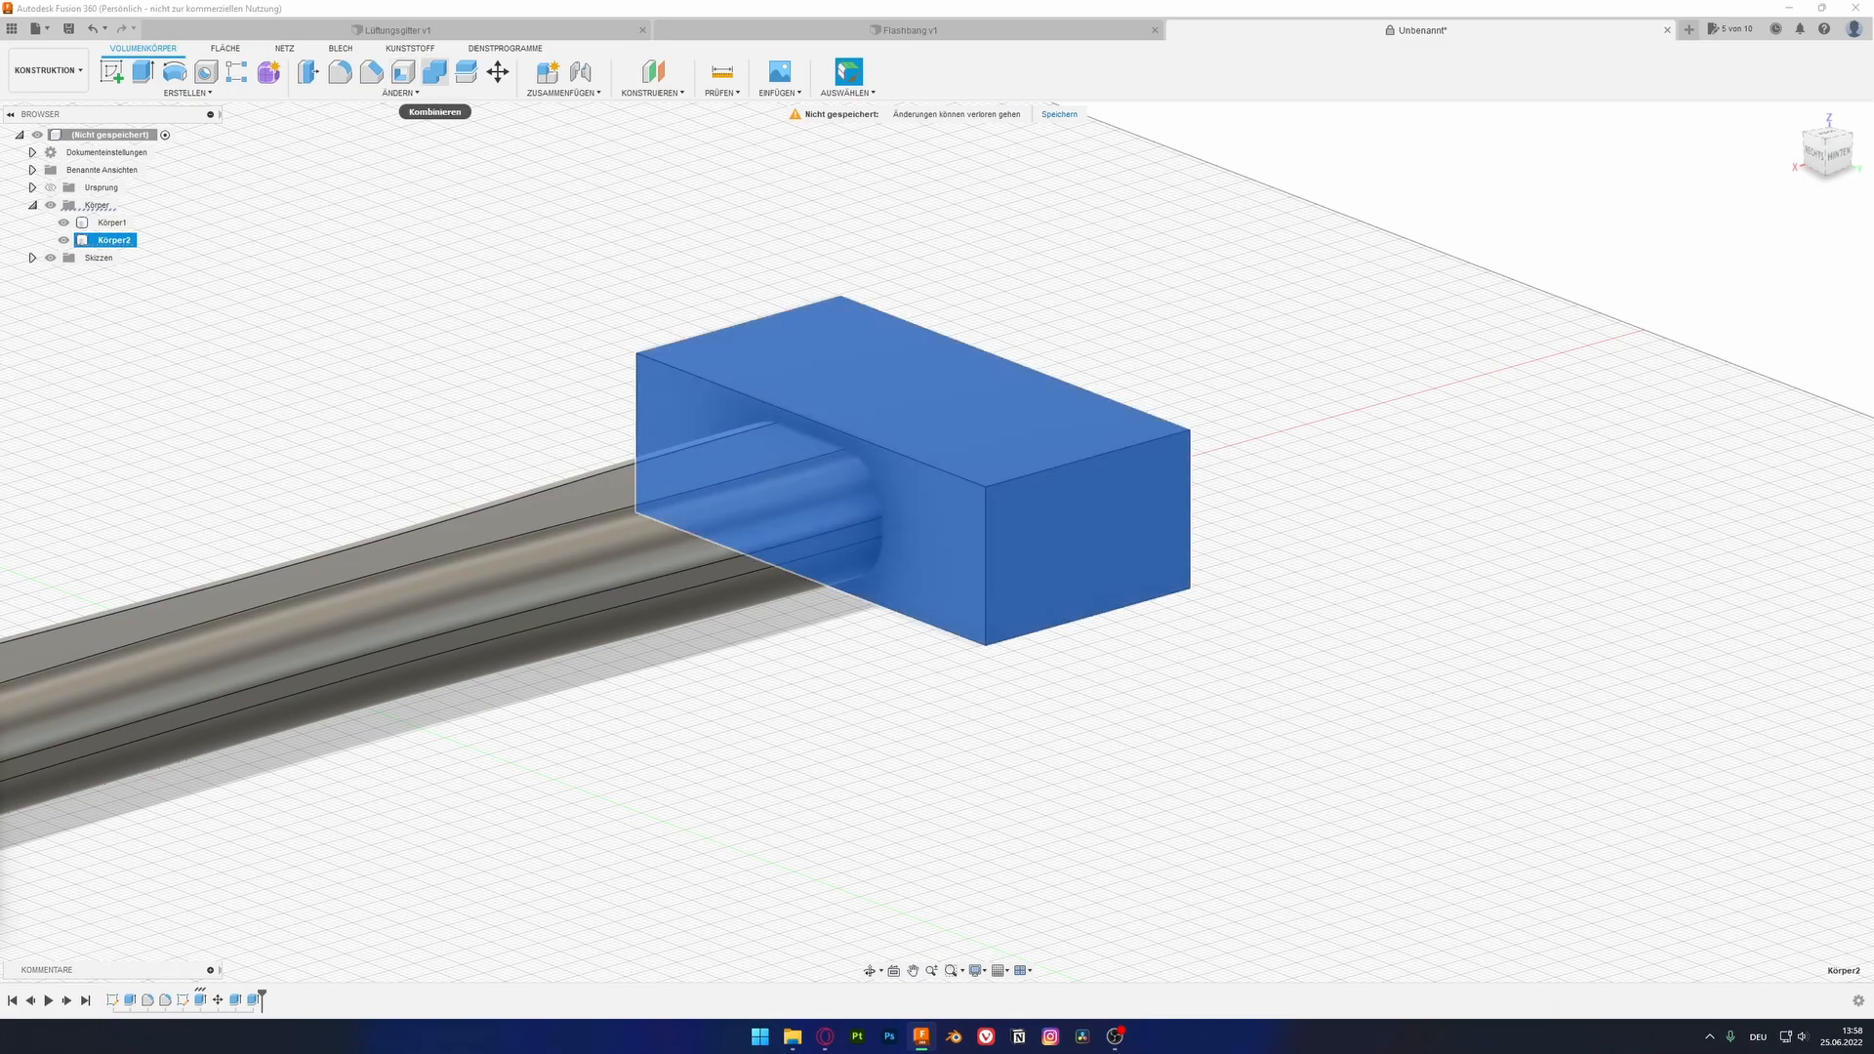
left_click(434, 72)
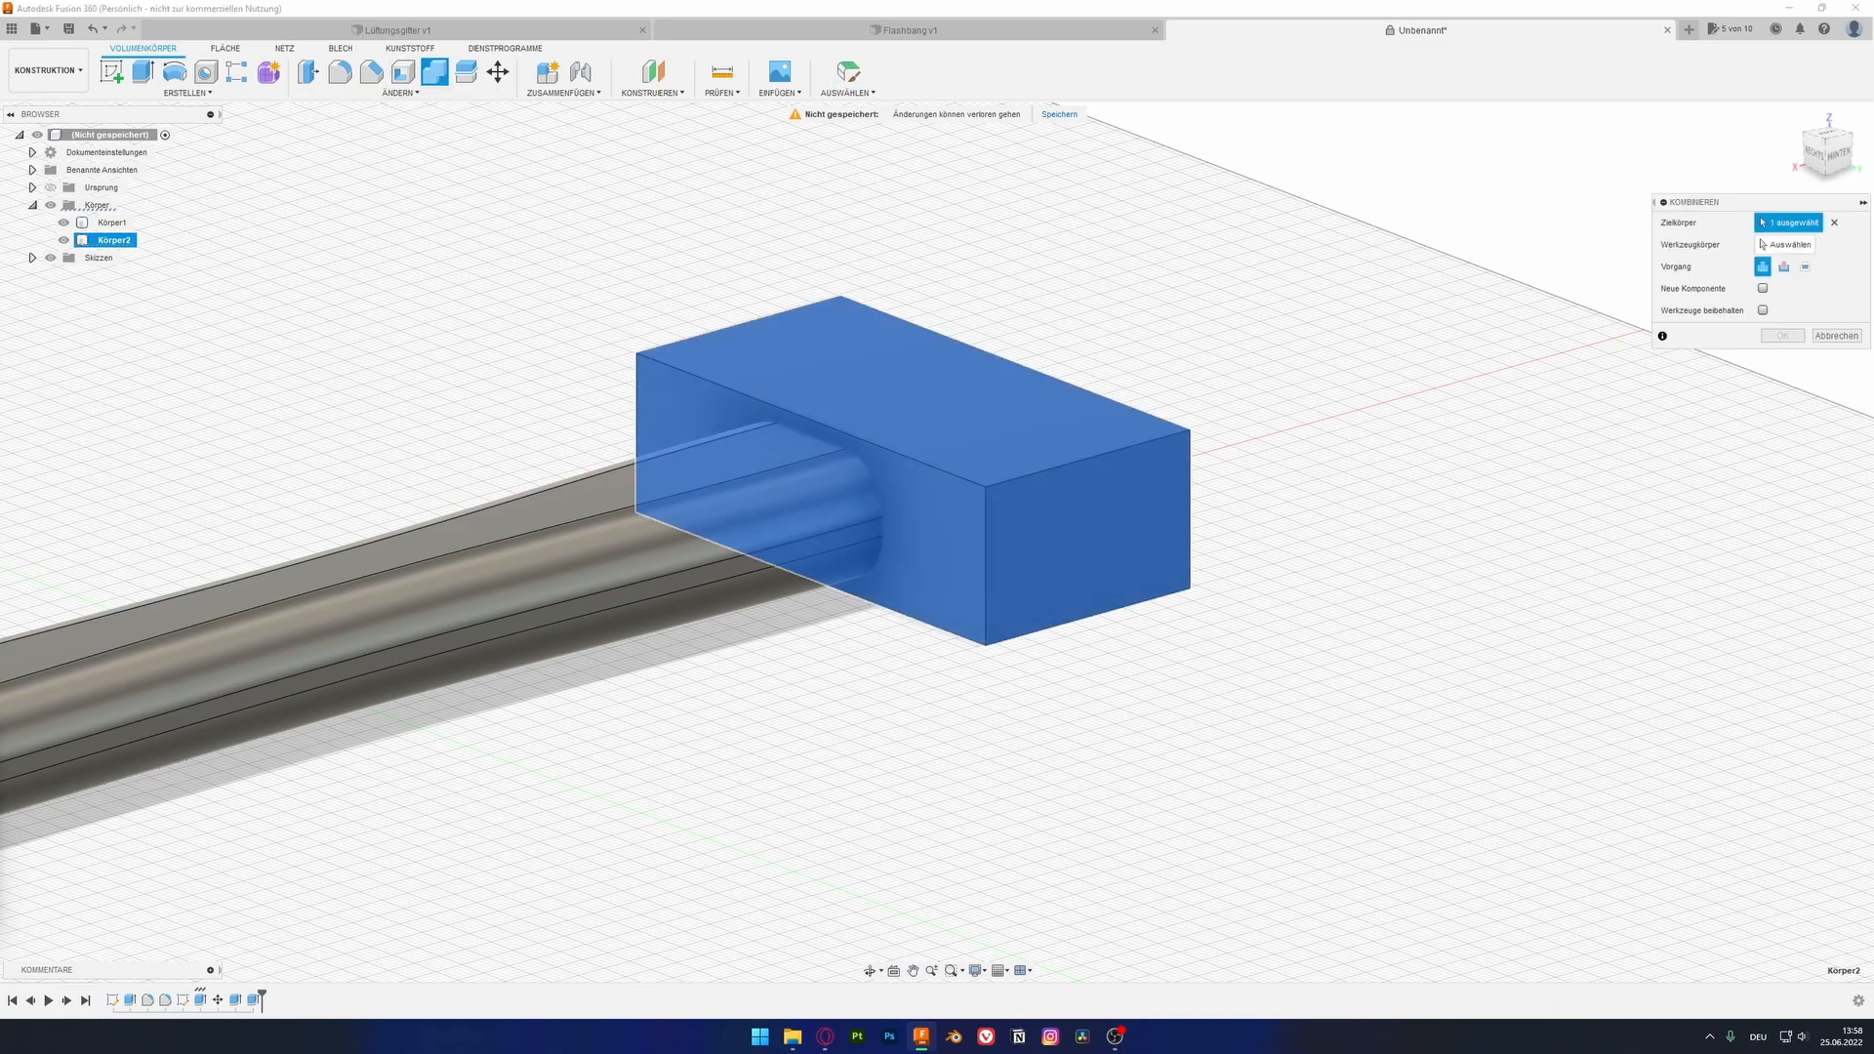
left_click(1786, 245)
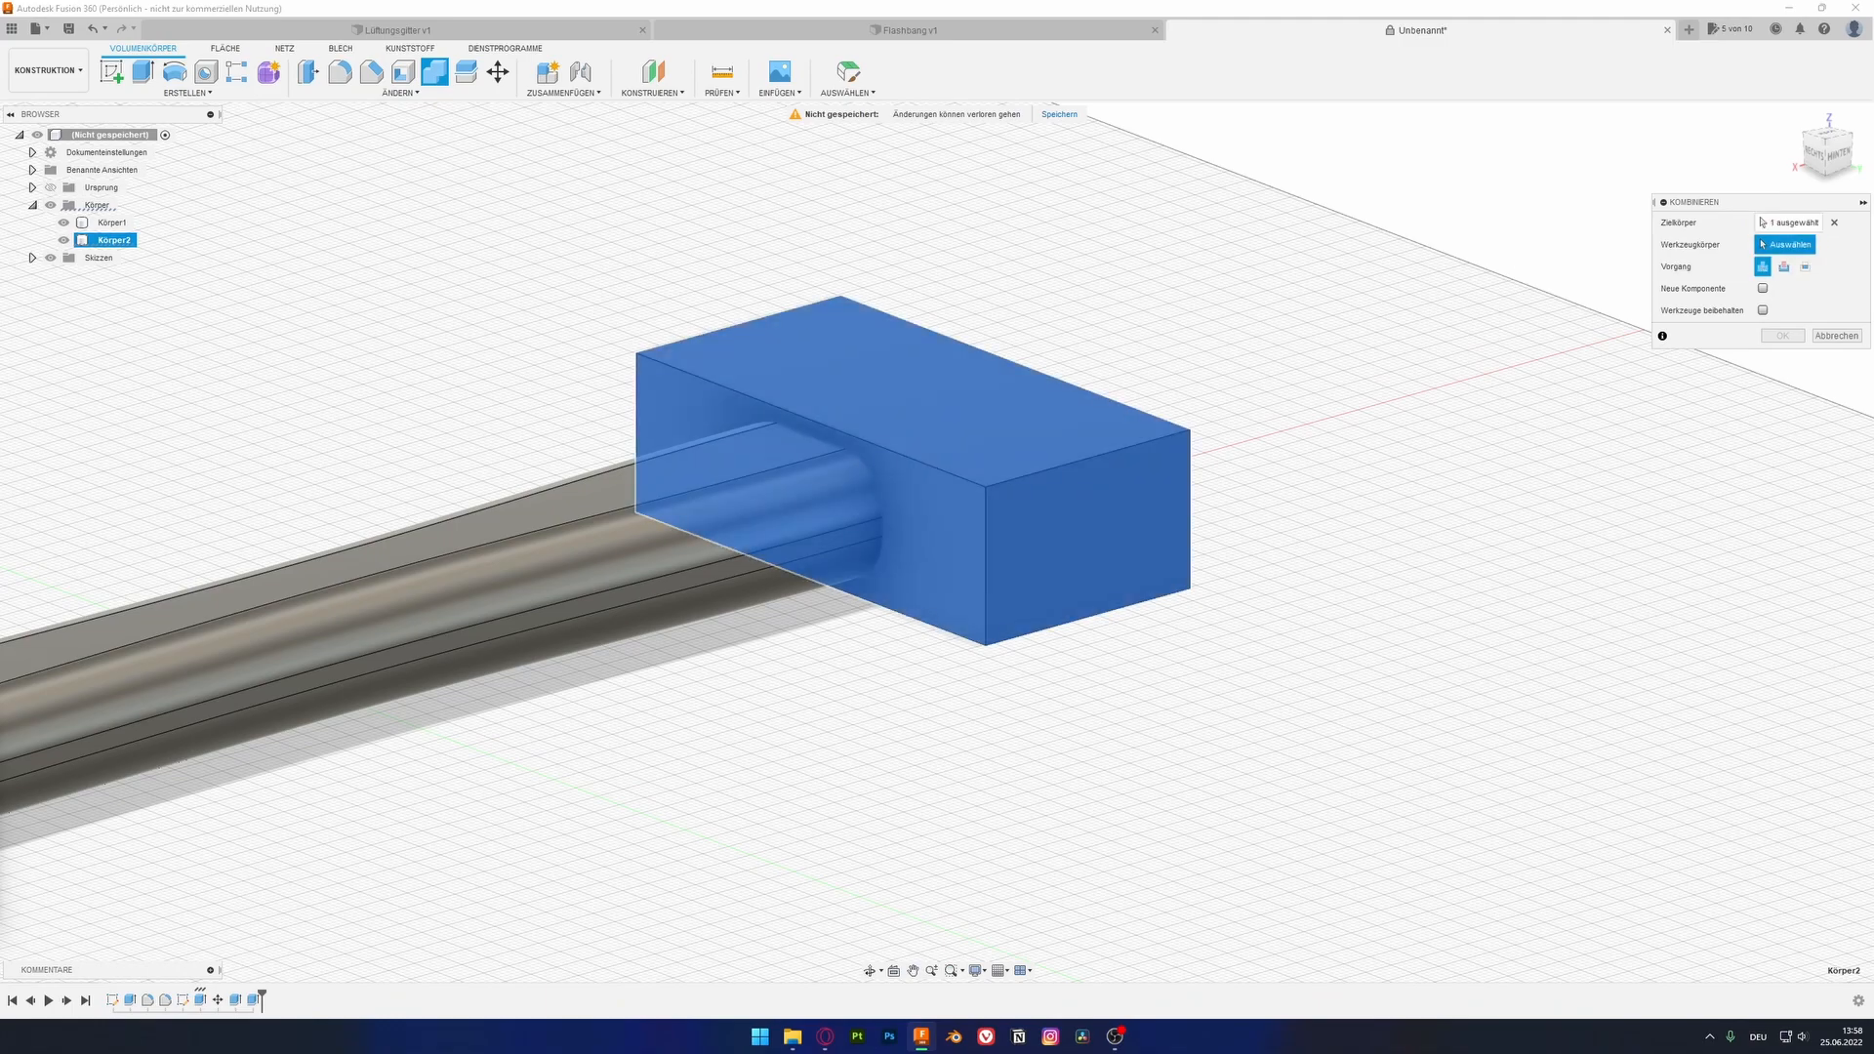
left_click(112, 223)
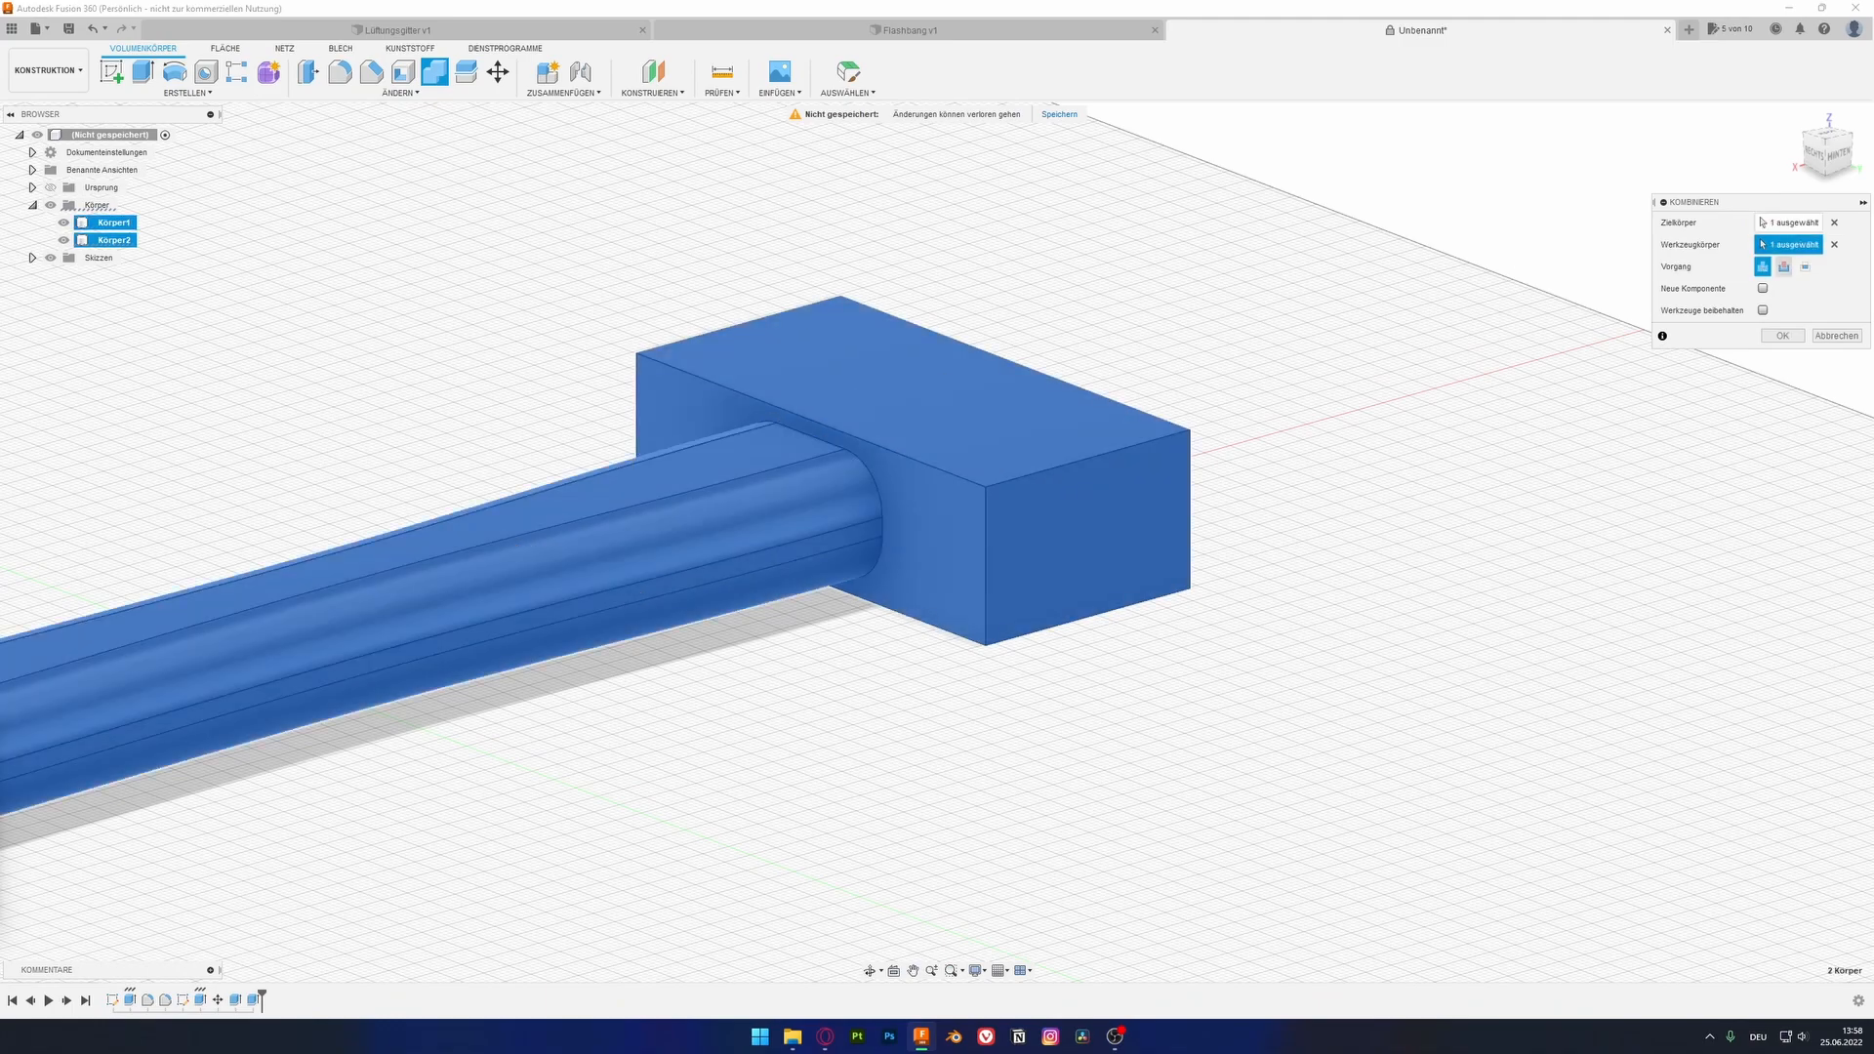
left_click(1783, 266)
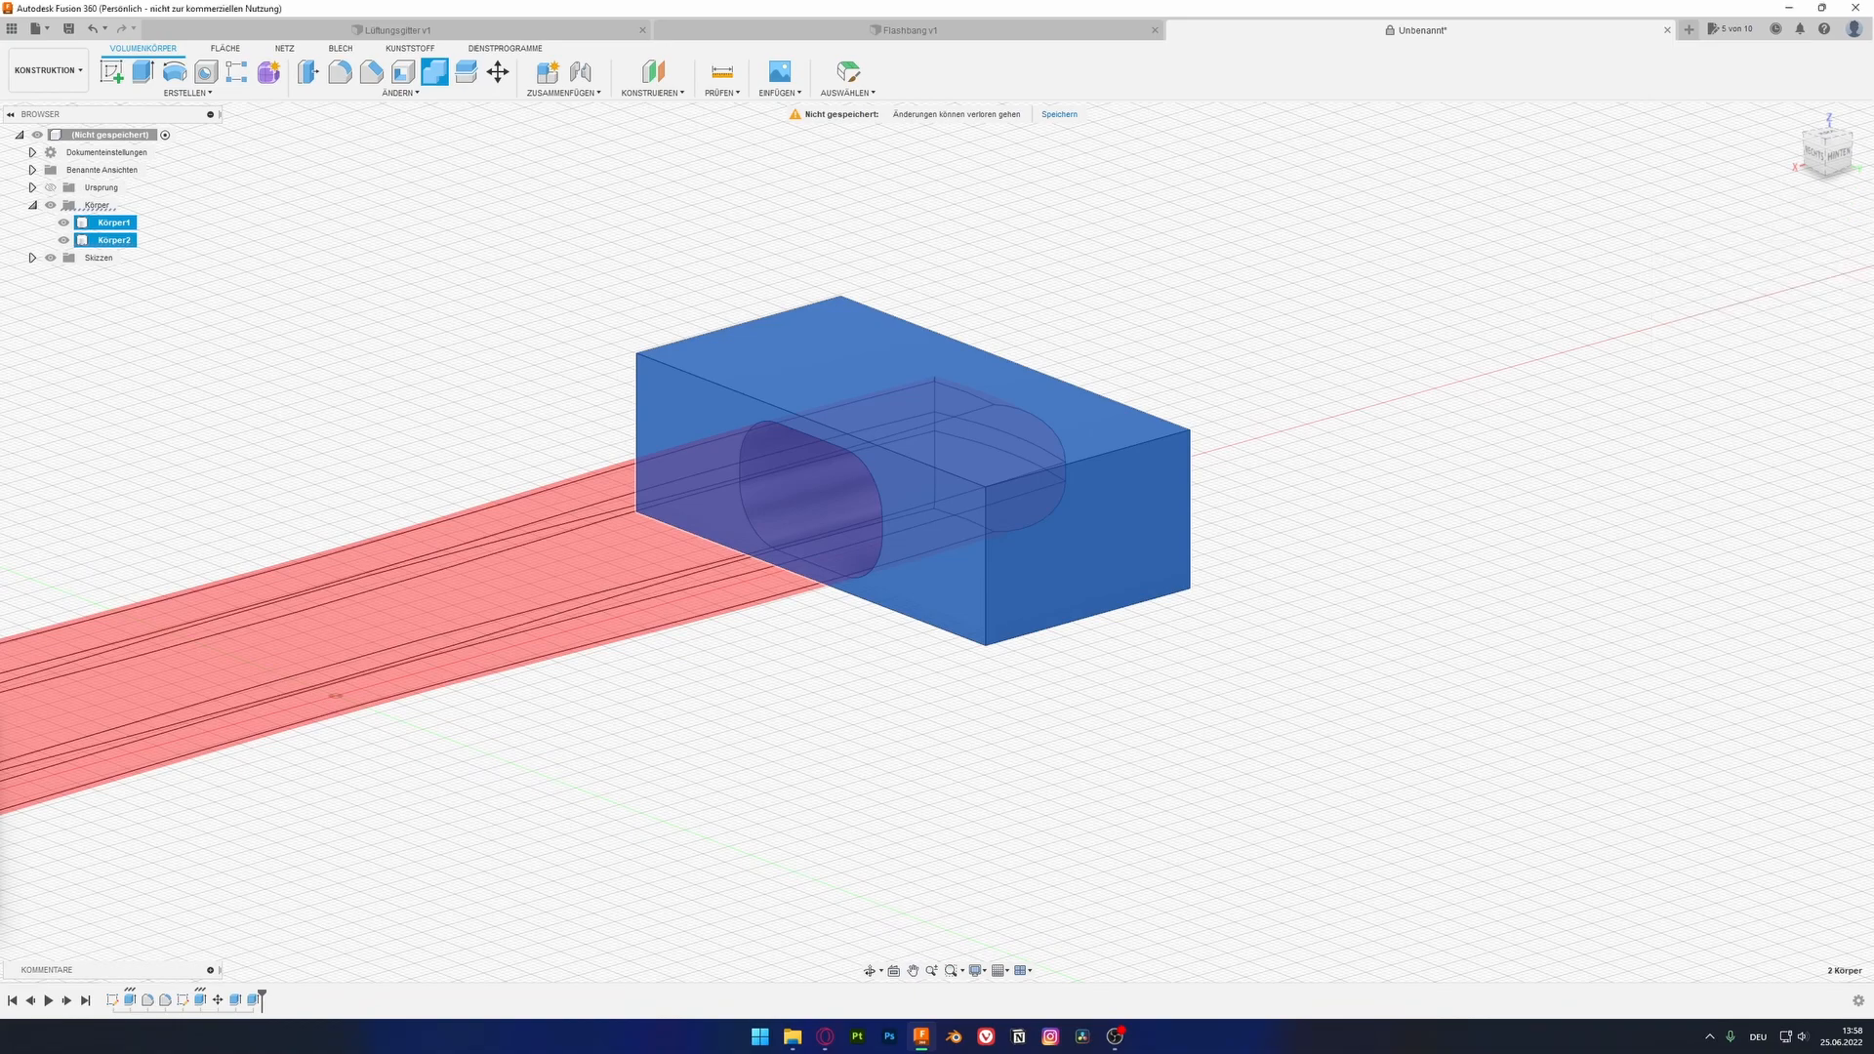
key("Return")
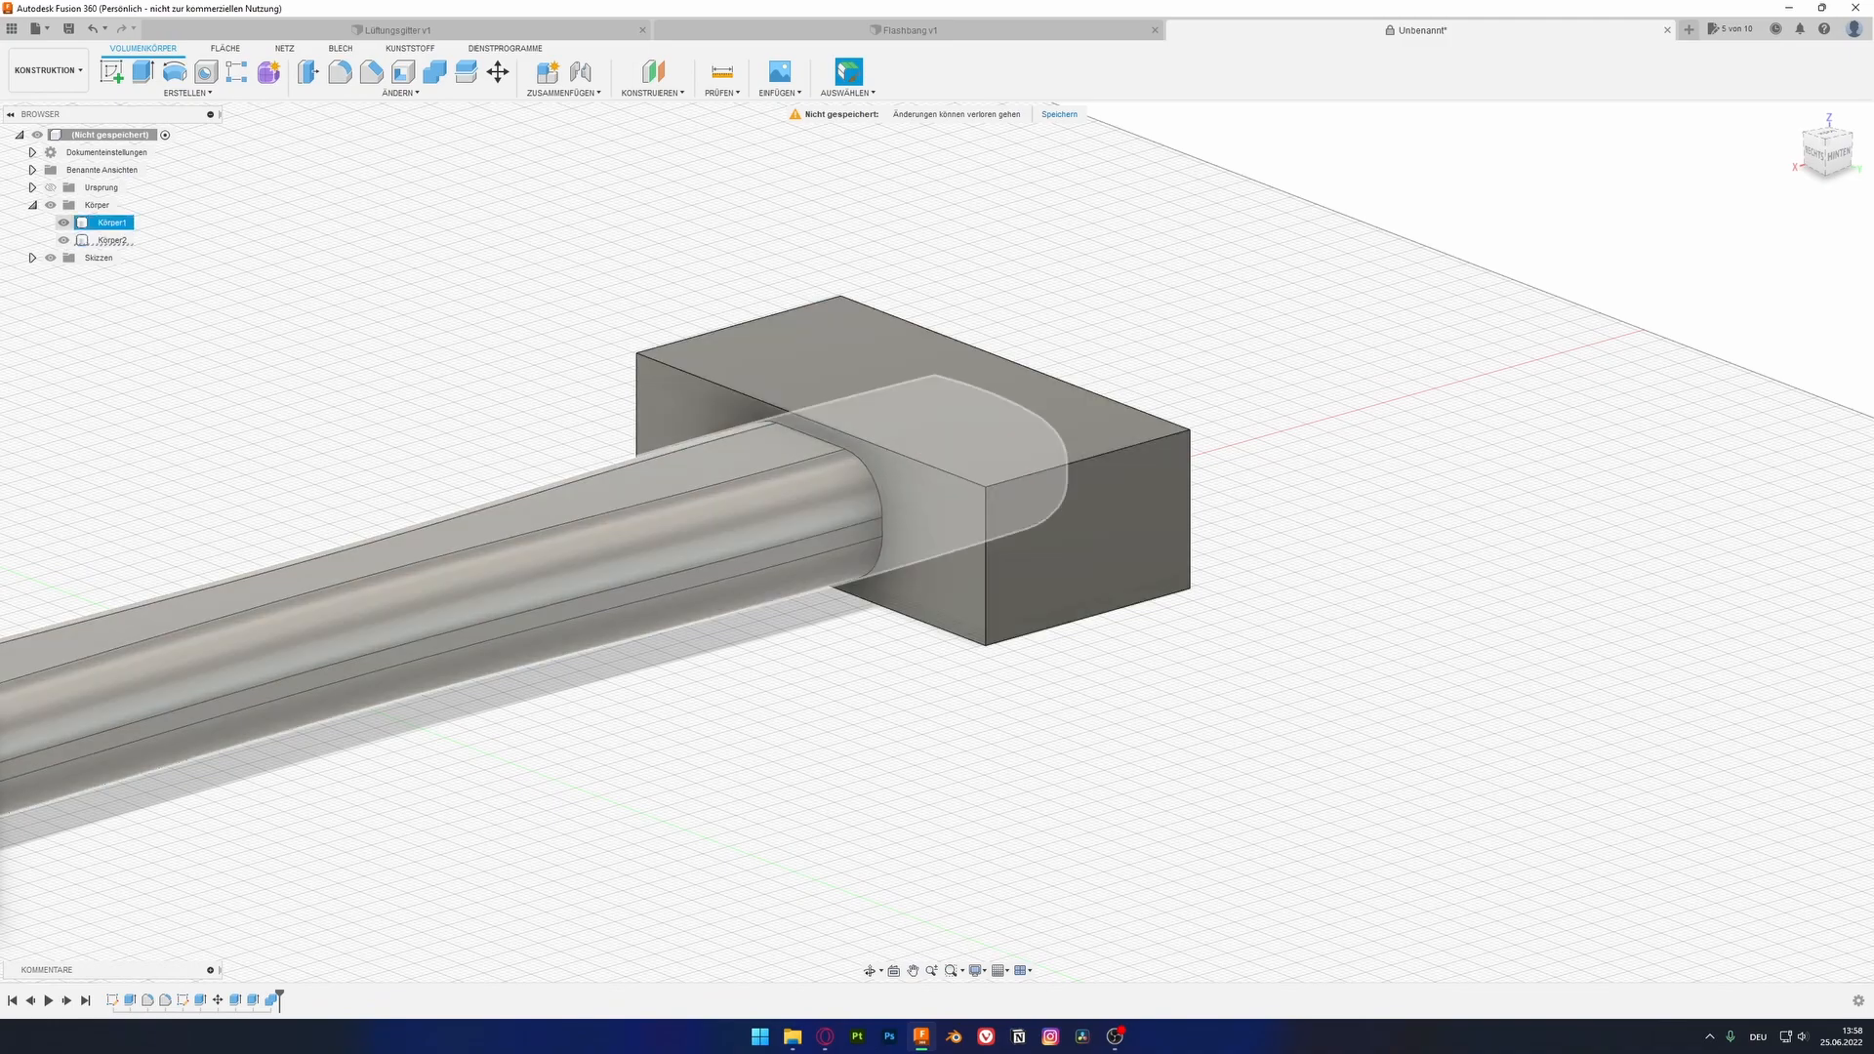
Step: Hide the handle body so the head's handle opening is exposed
left_click(63, 222)
scroll(790, 455, "up", 3)
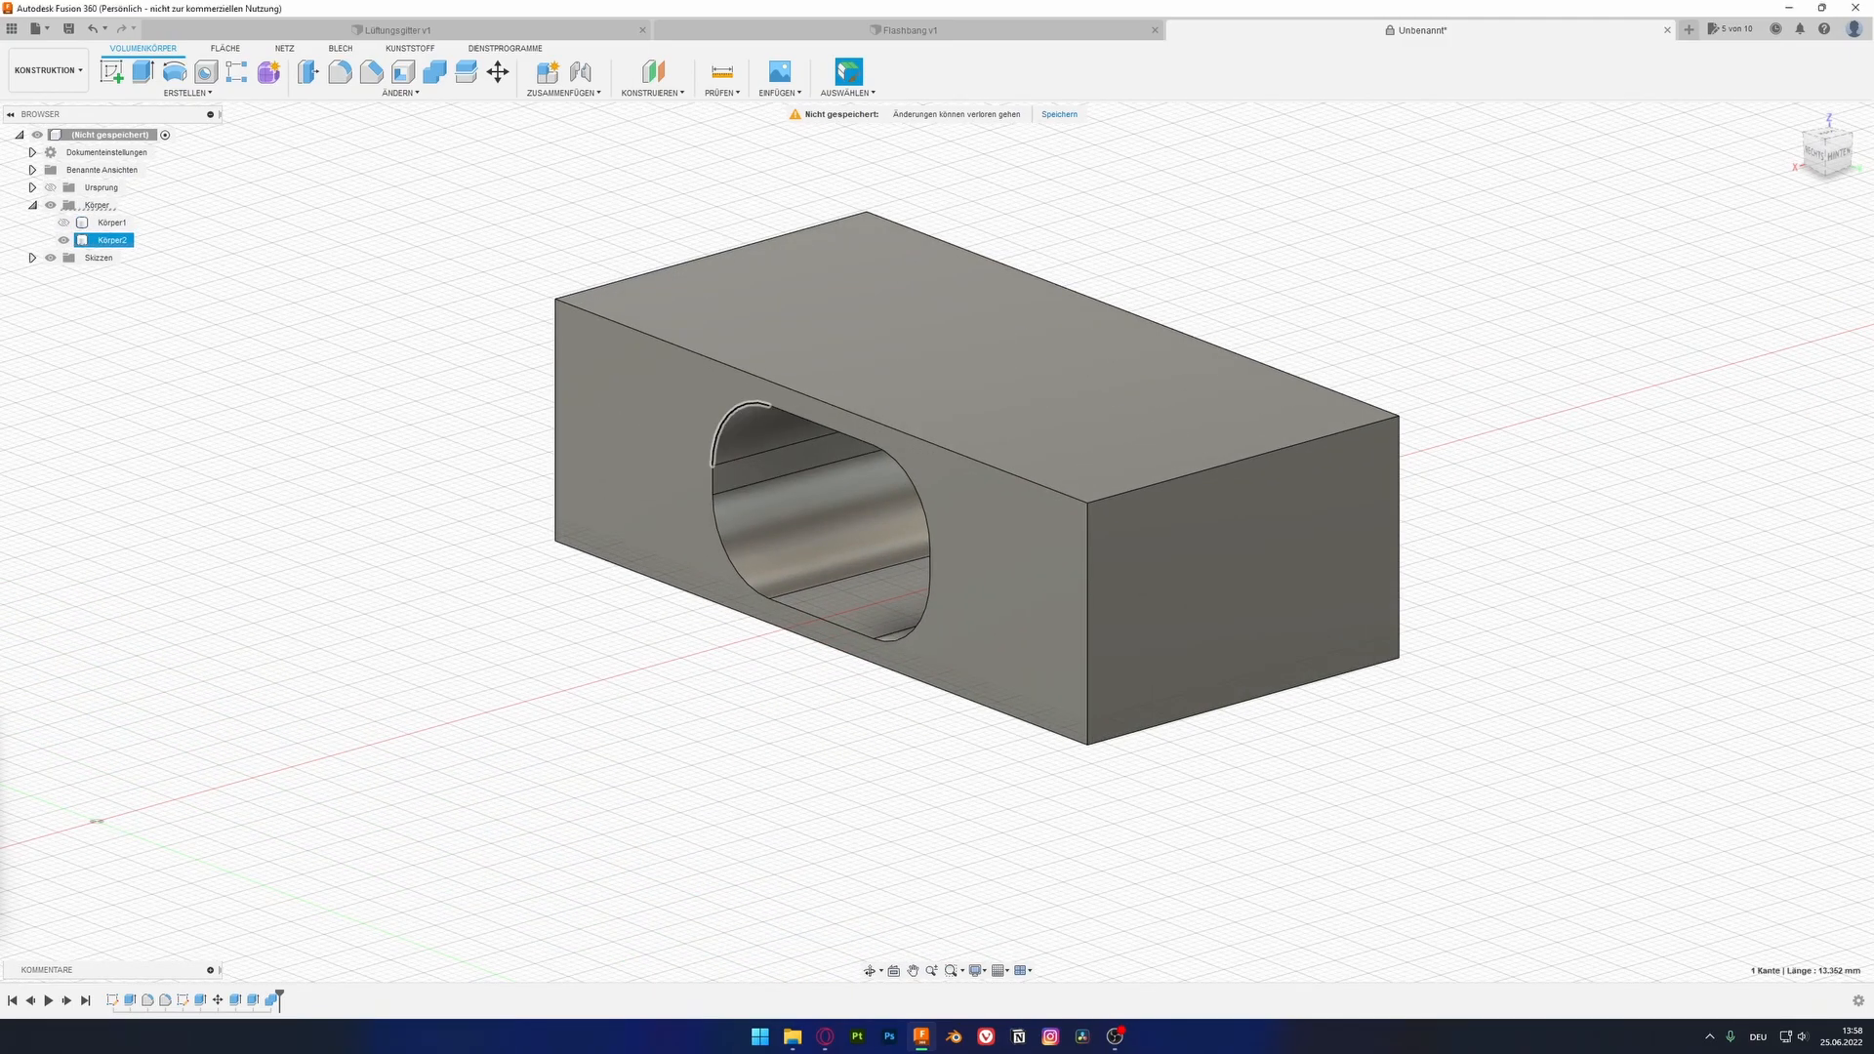
key("Escape")
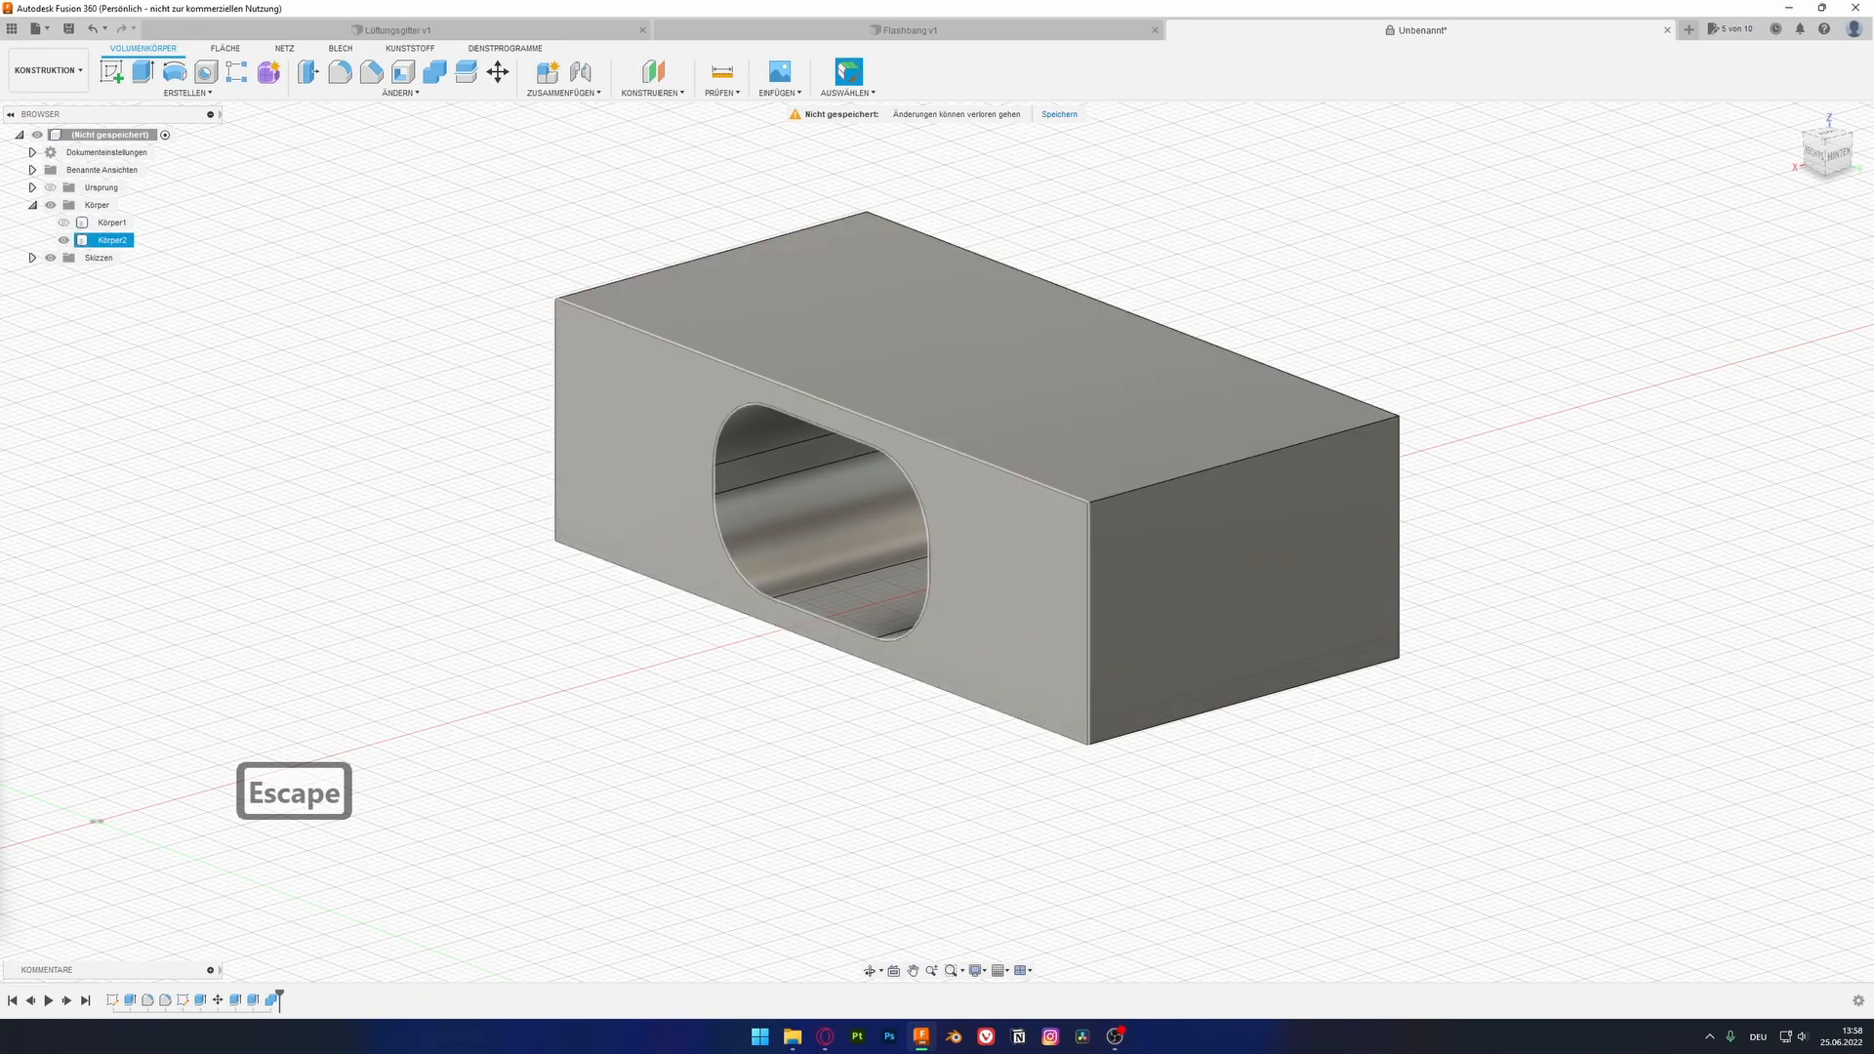
left_click(340, 71)
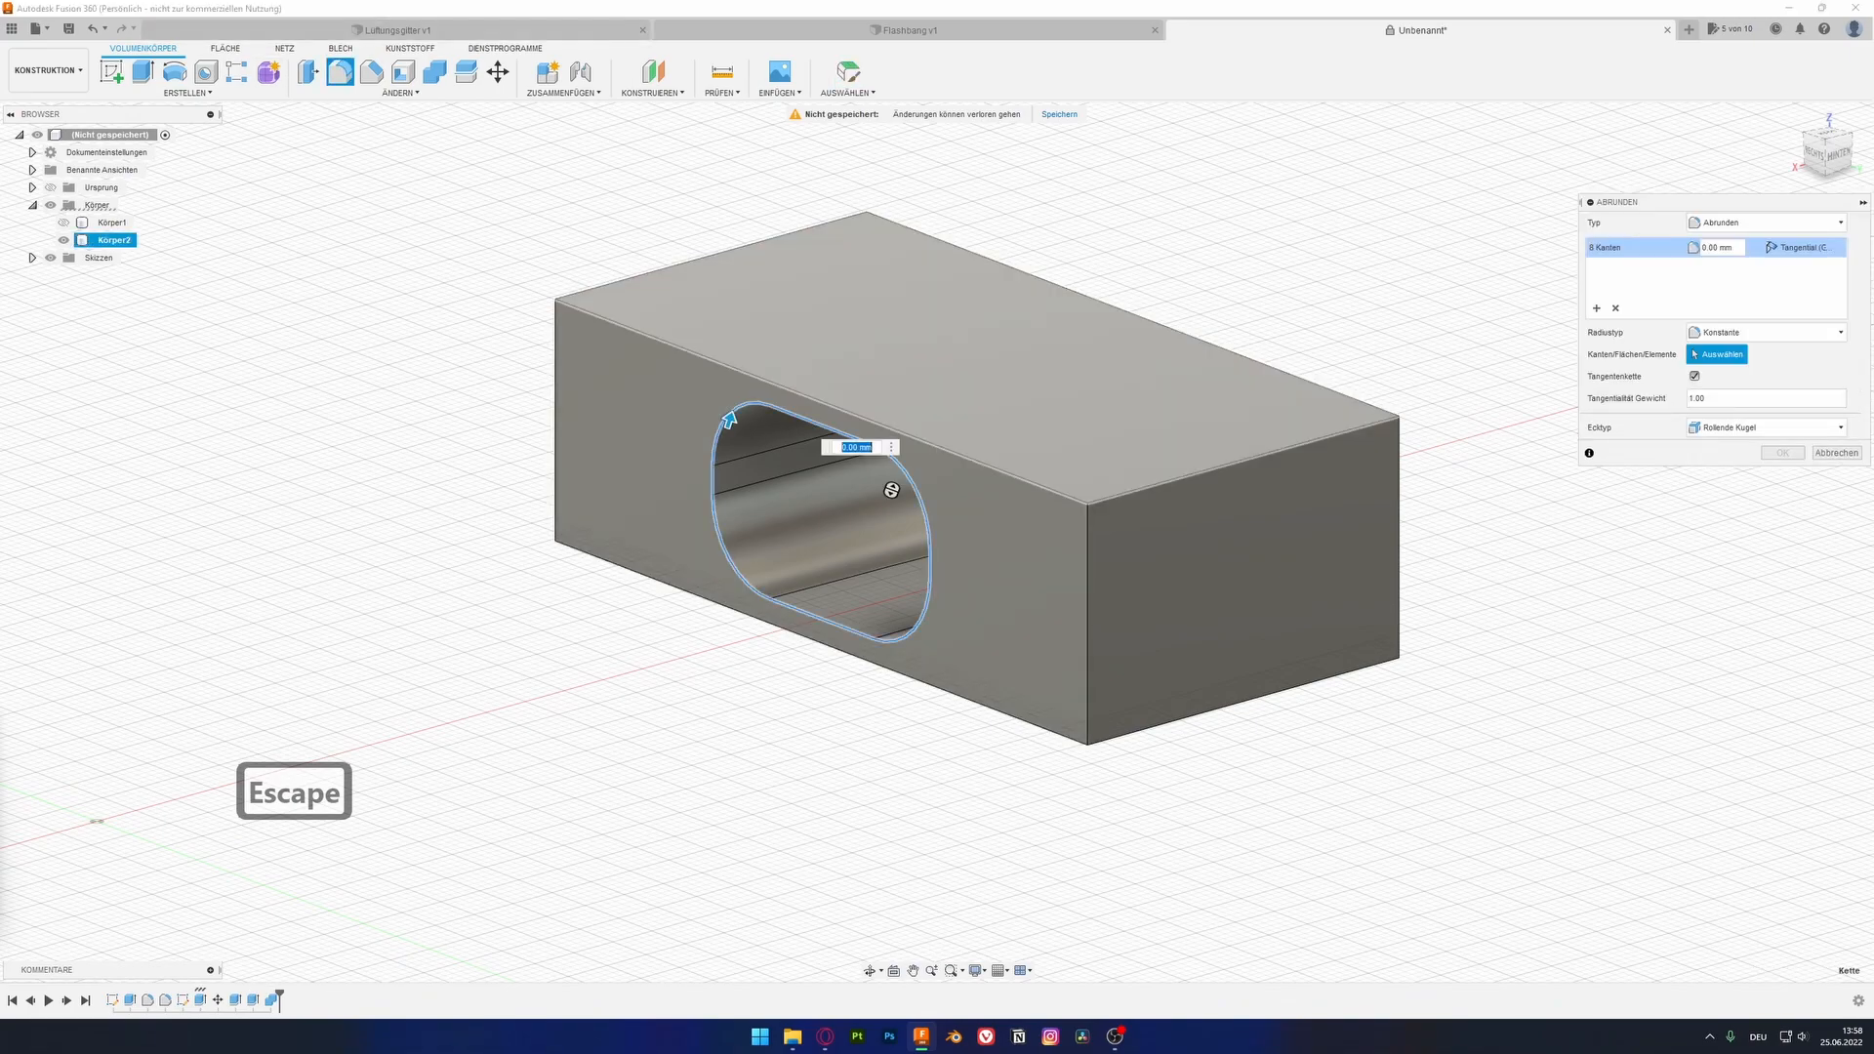
type("1")
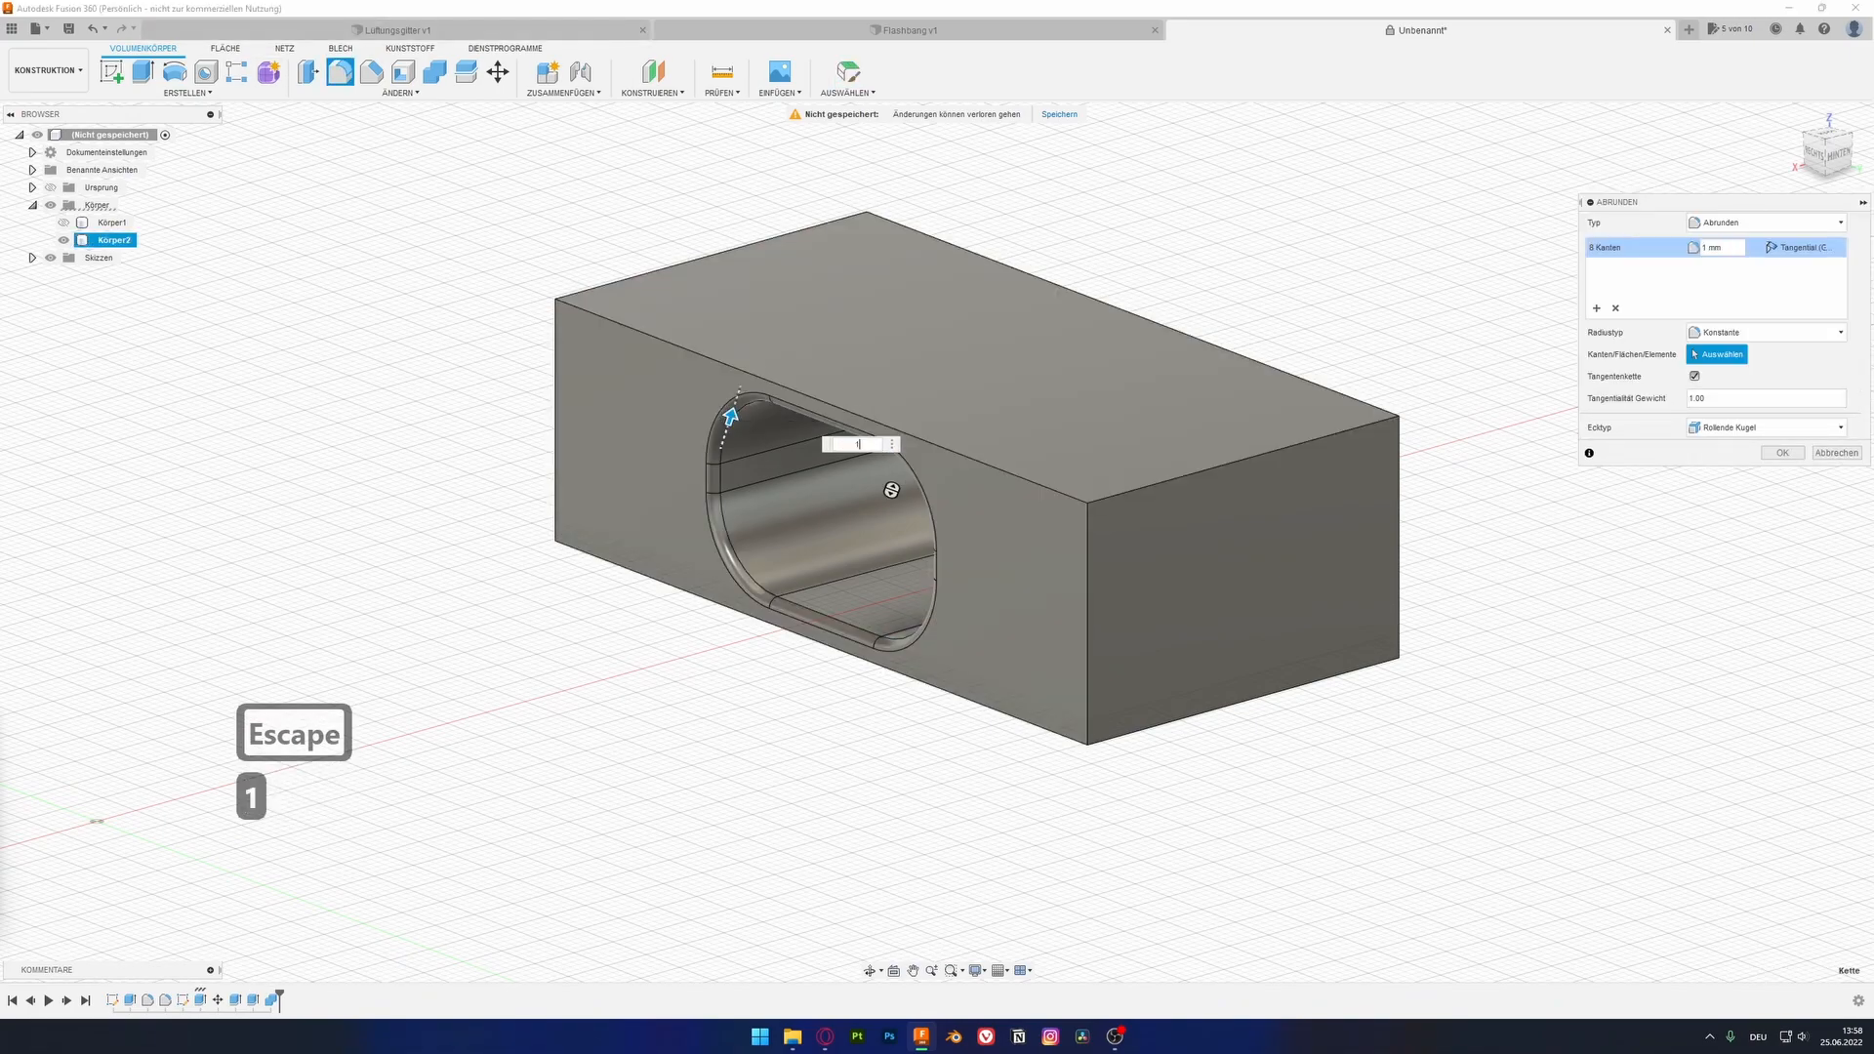
key("BackSpace")
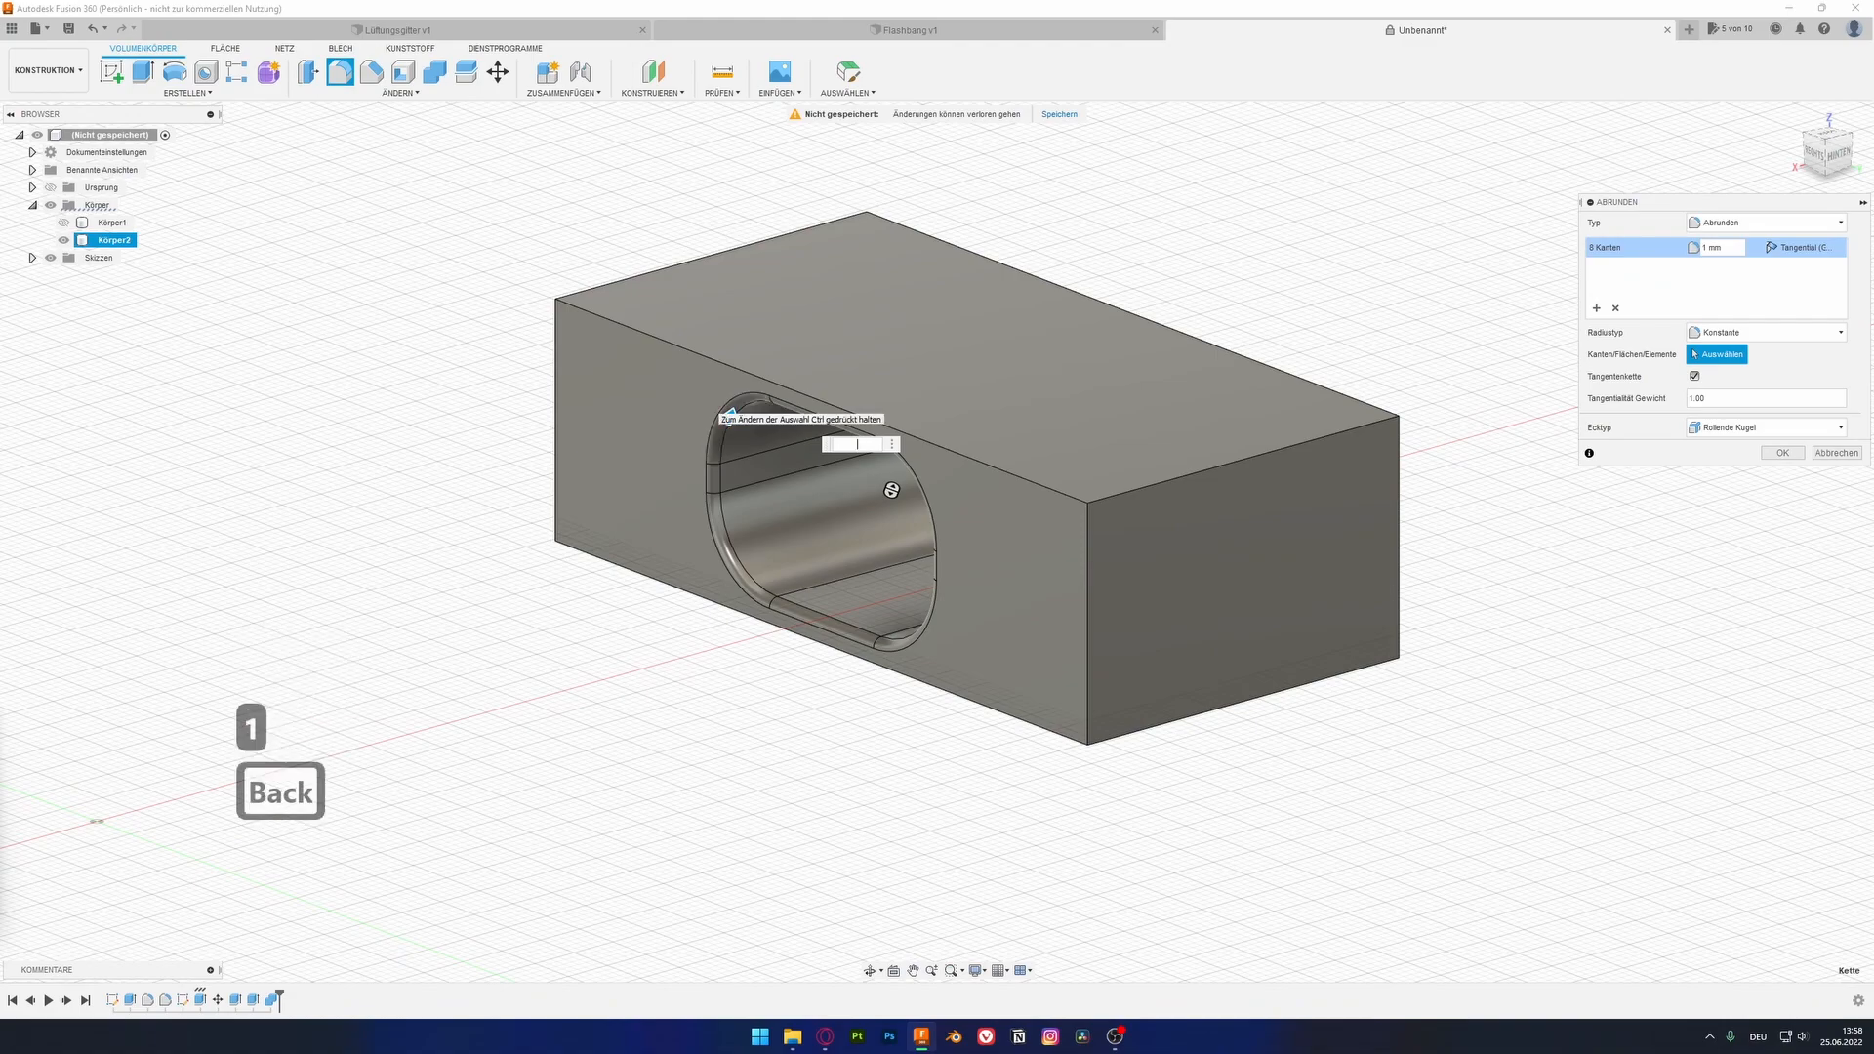
key("Escape")
Step: Chamfer the rim of the handle opening on the head's handle side by 1 mm and show the handle body again
left_click(371, 71)
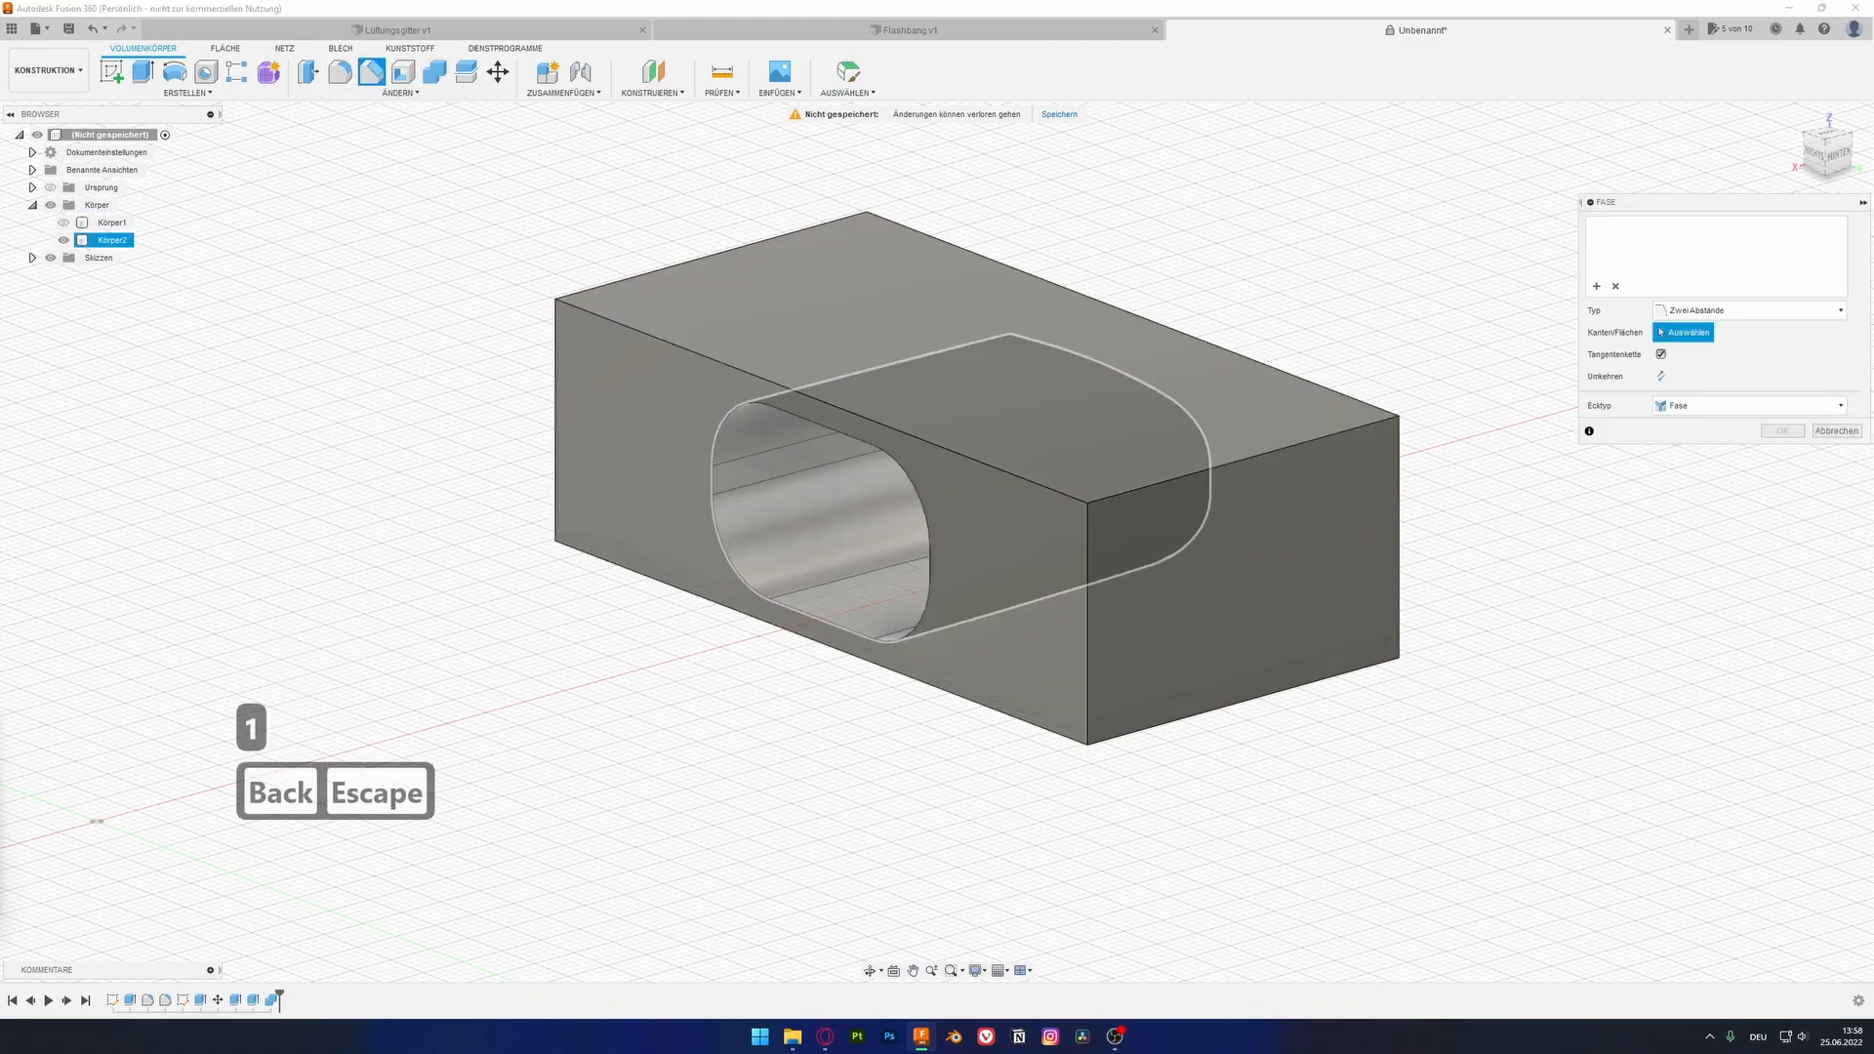
type("1")
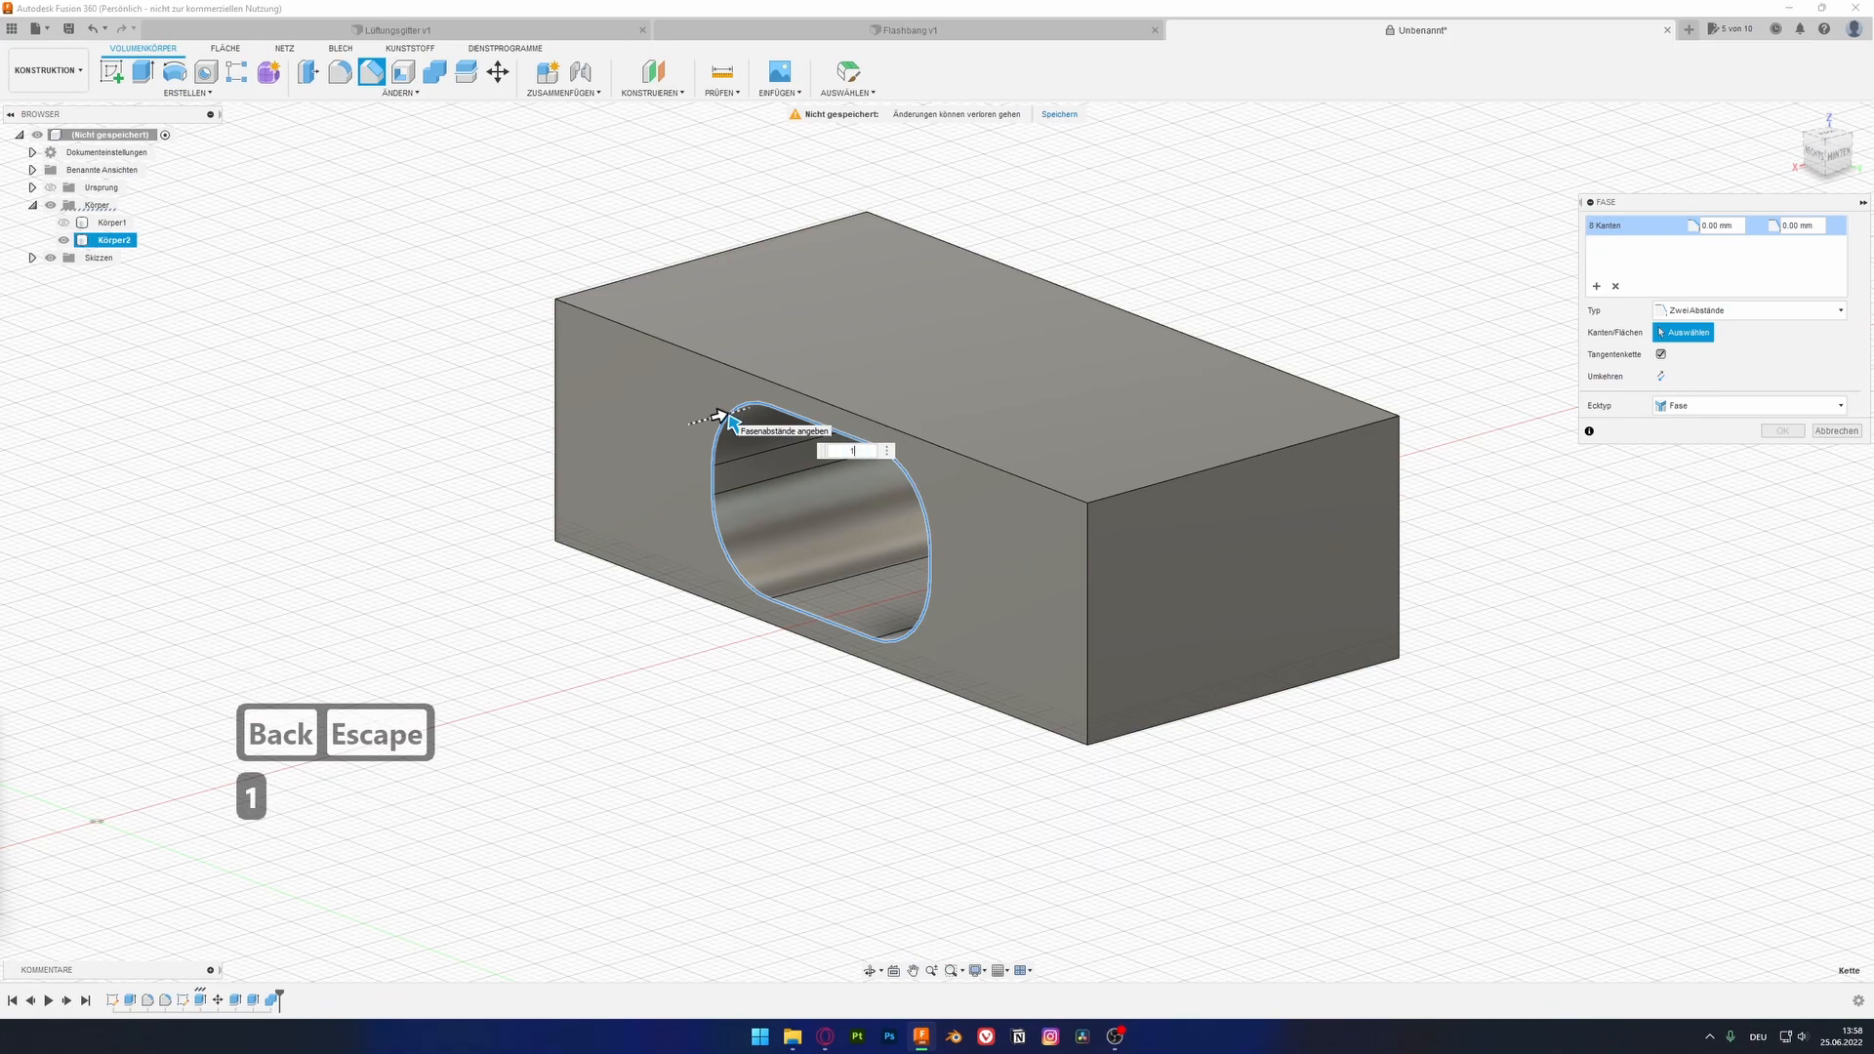
key("Return")
middle_click_drag(705, 493, 720, 493, "shift")
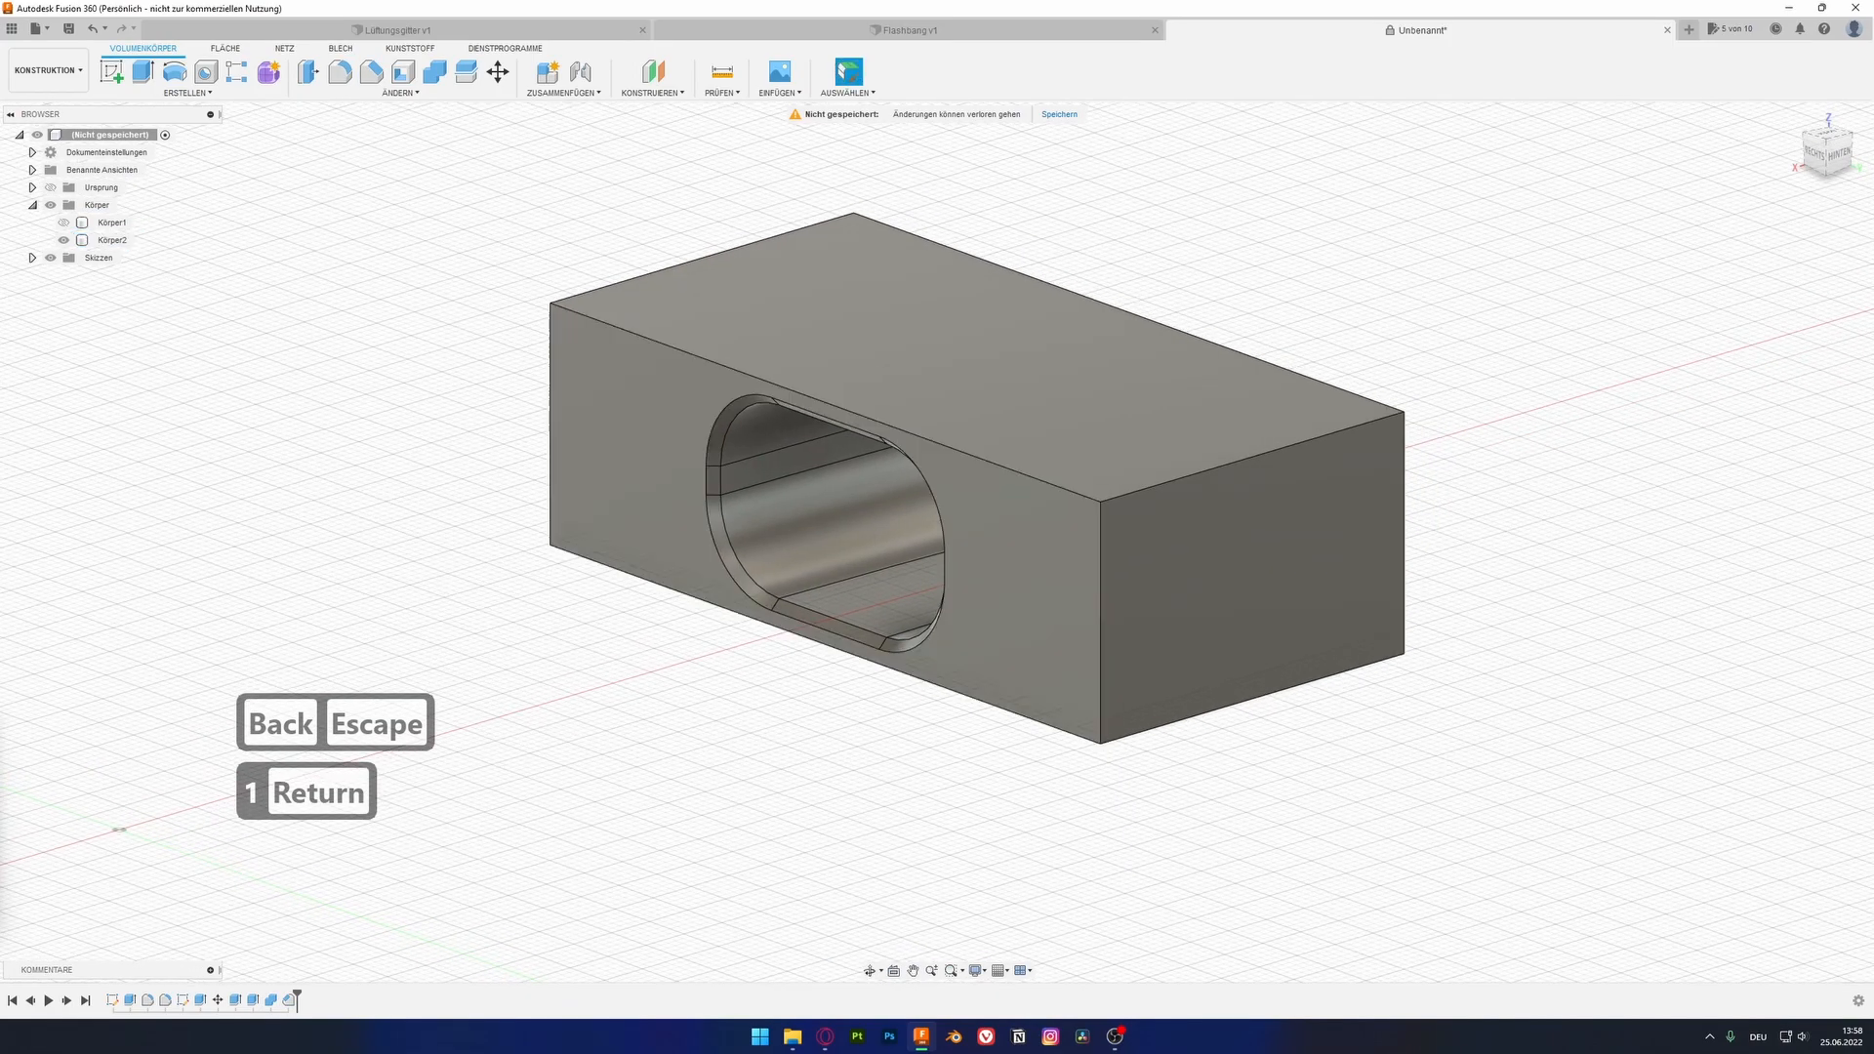
left_click(63, 222)
left_click(63, 240)
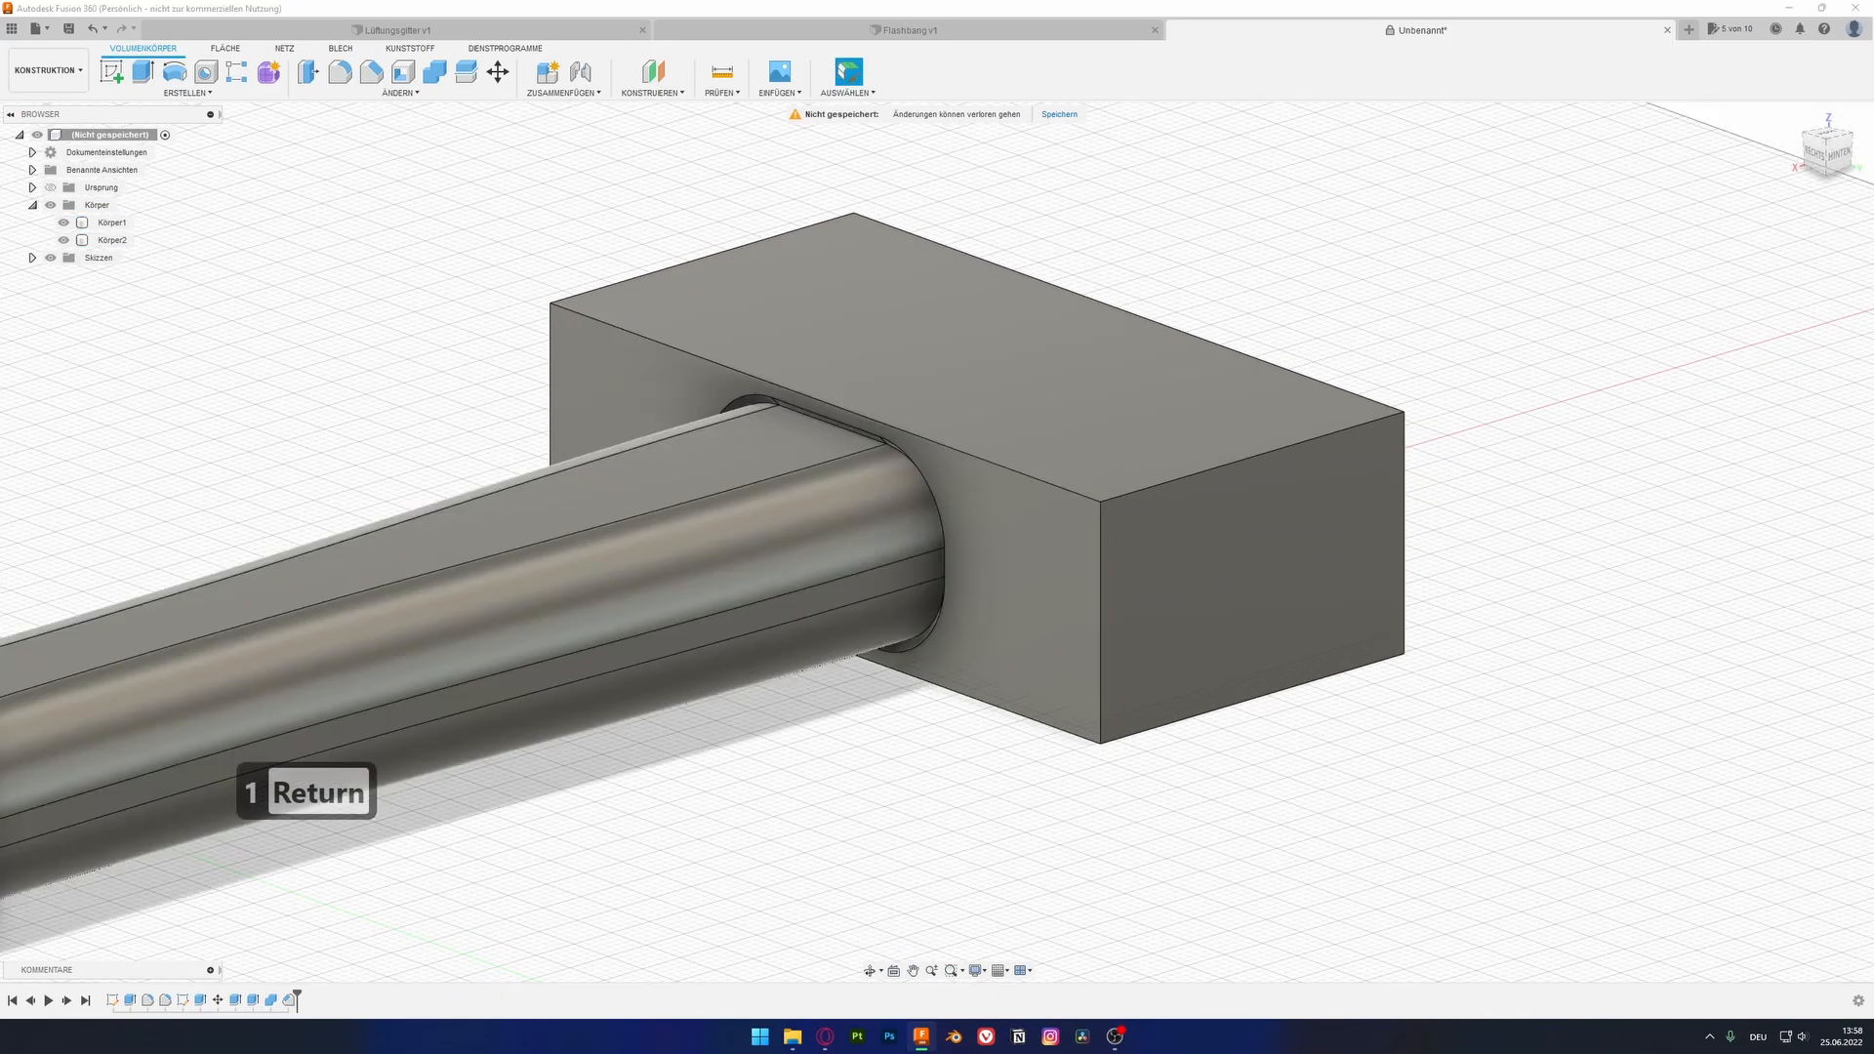
Step: Chamfer the edges of both end faces of the hammer head using distance and angle, with 1 mm and 65 degrees
left_click(1210, 576)
middle_click_drag(917, 493, 1259, 508, "shift")
left_click(340, 569, "shift")
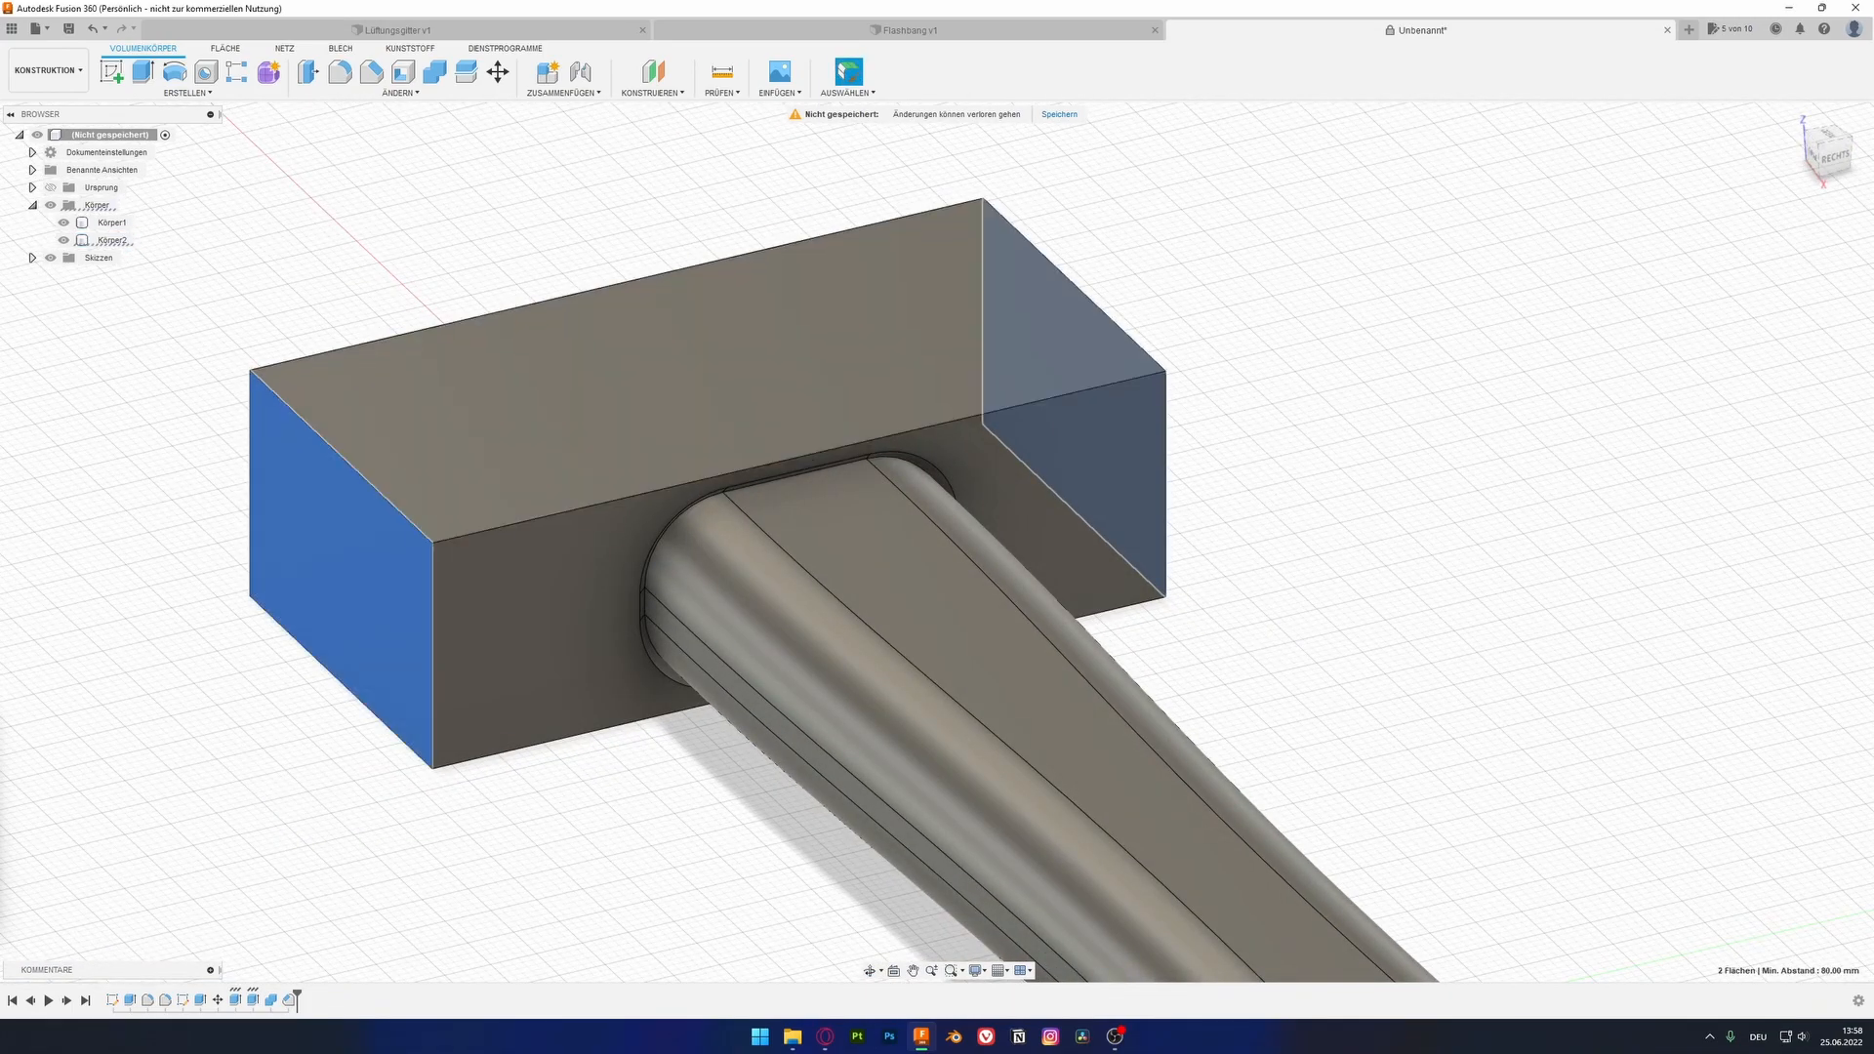
left_click(371, 71)
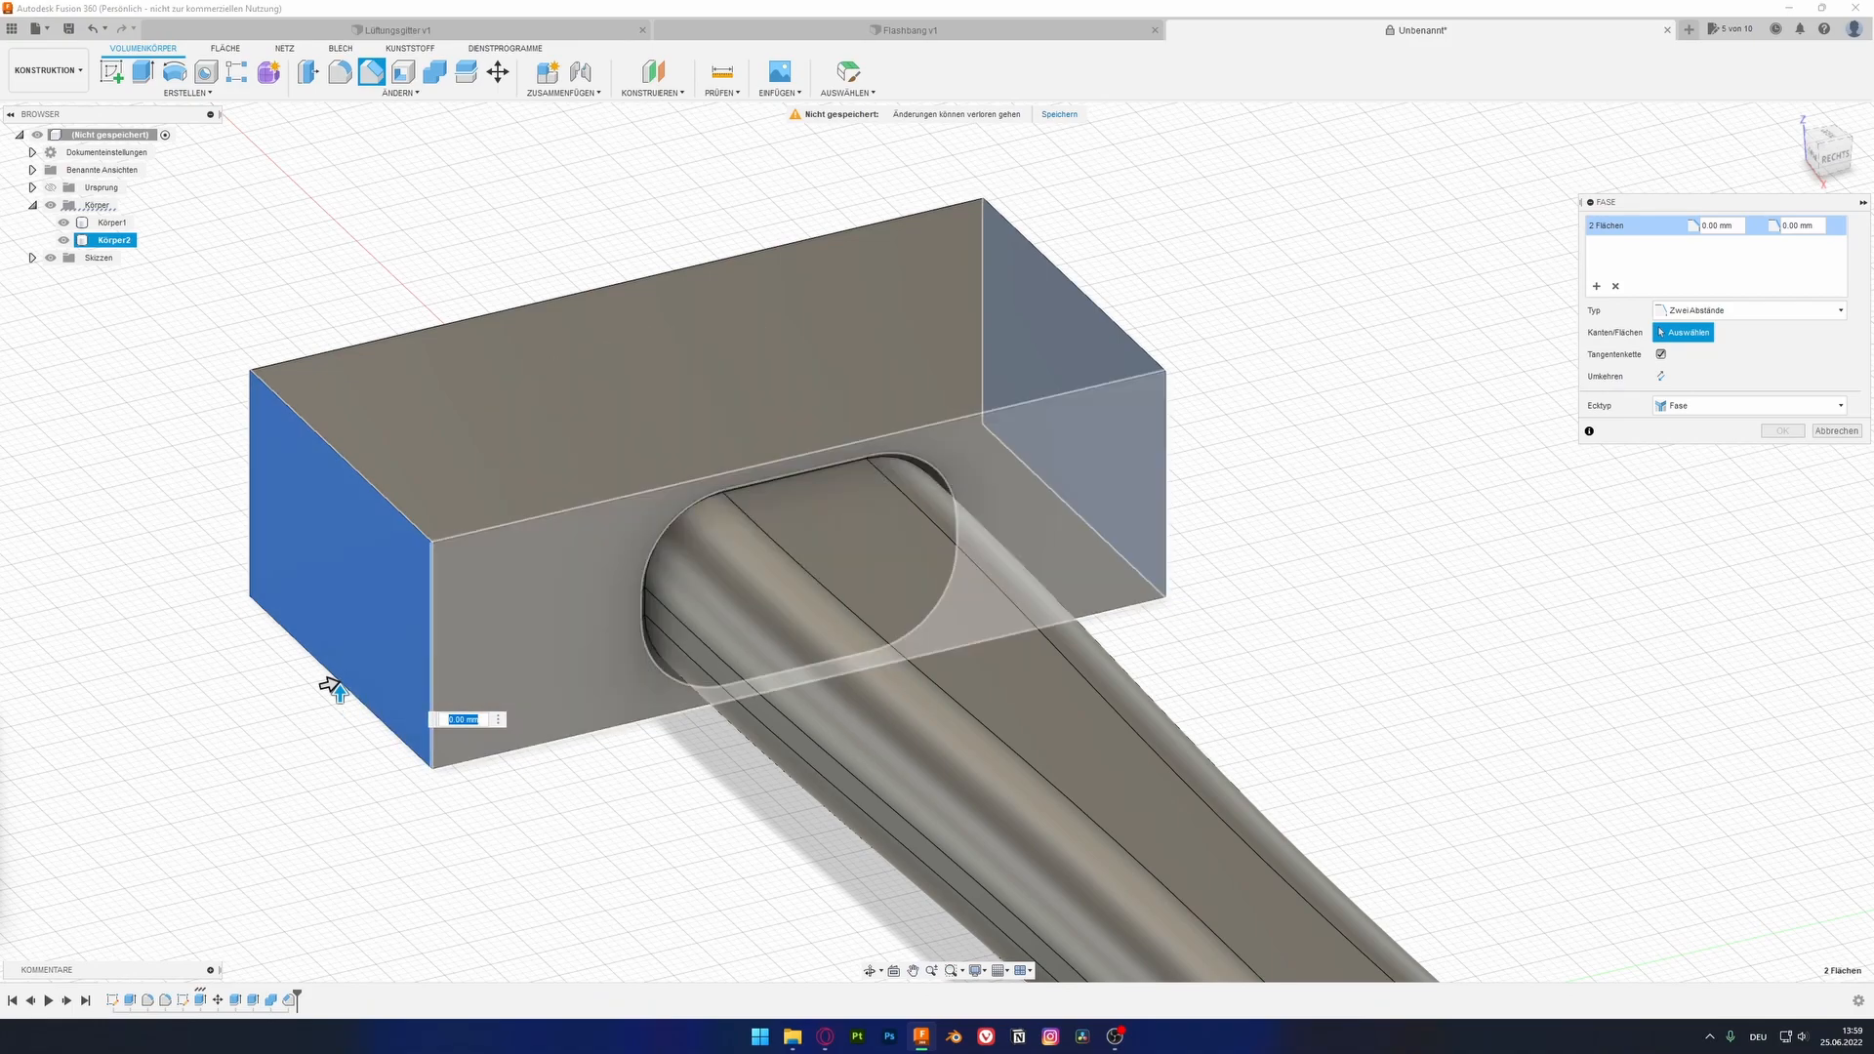
left_click(1747, 310)
left_click(1703, 325)
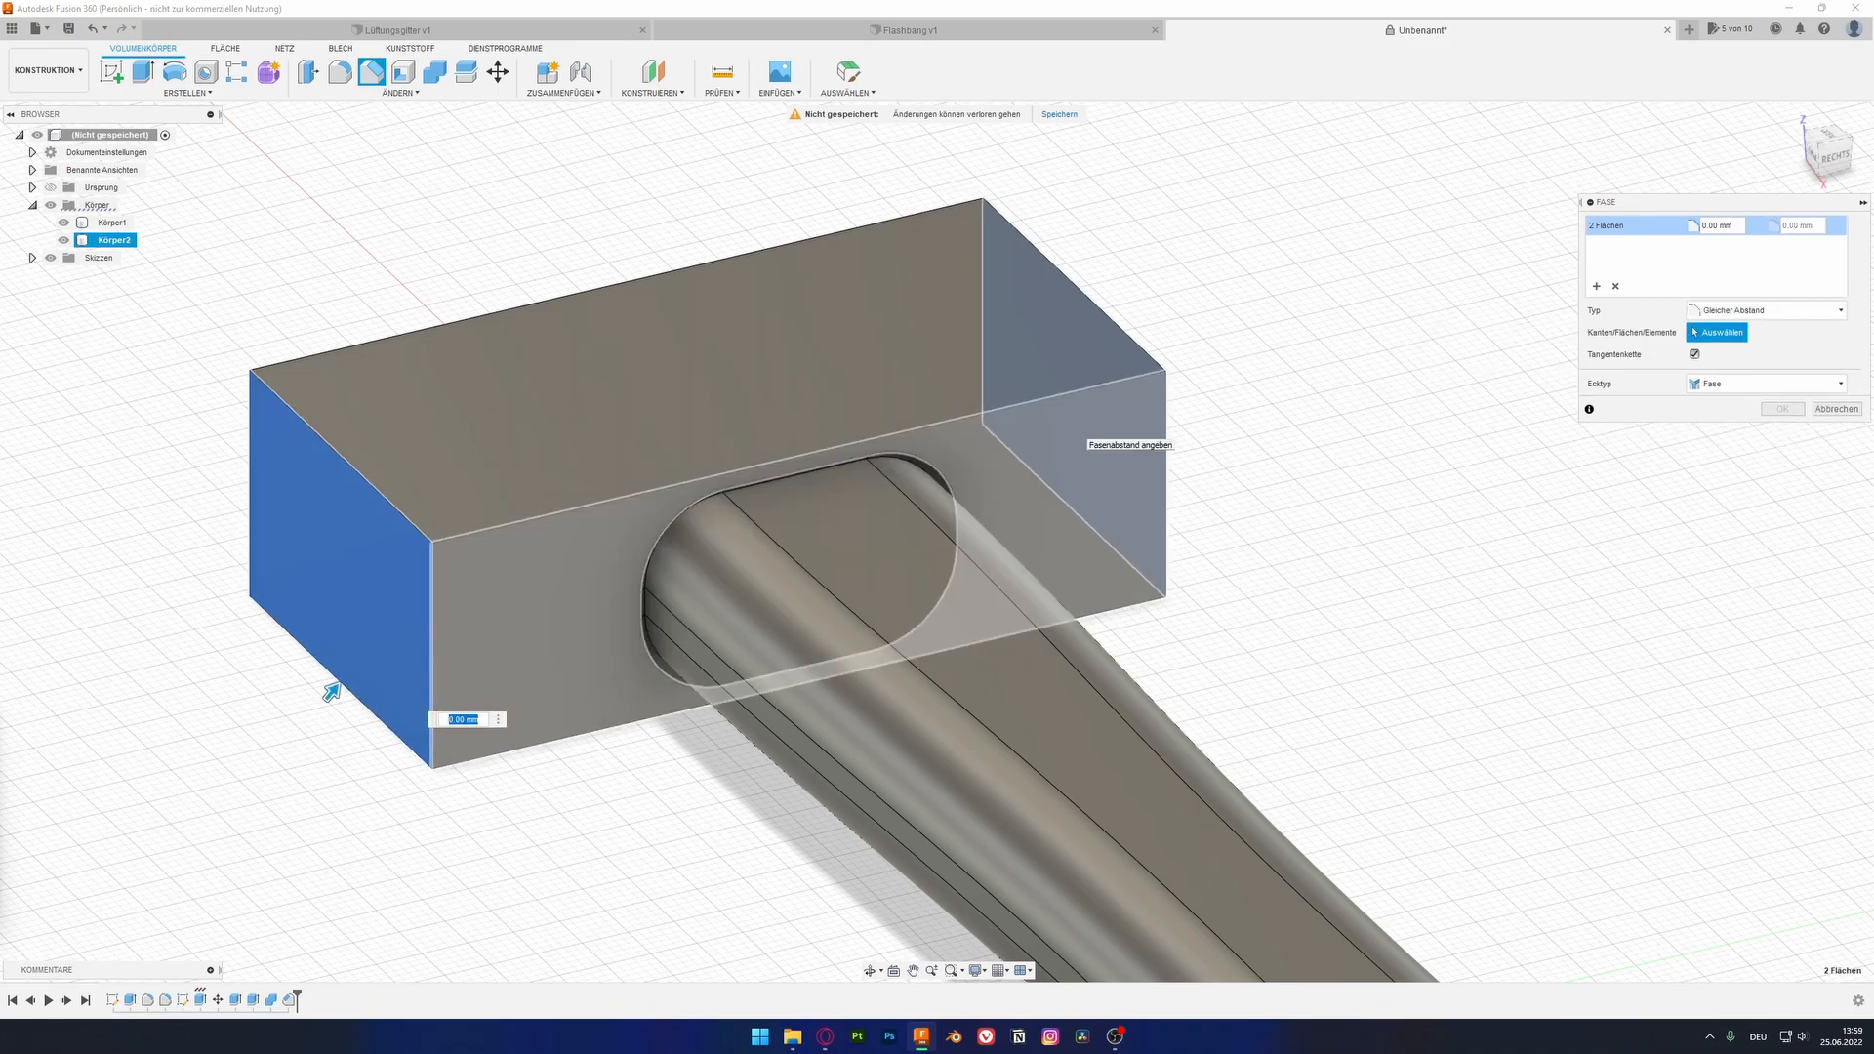
left_click(1747, 311)
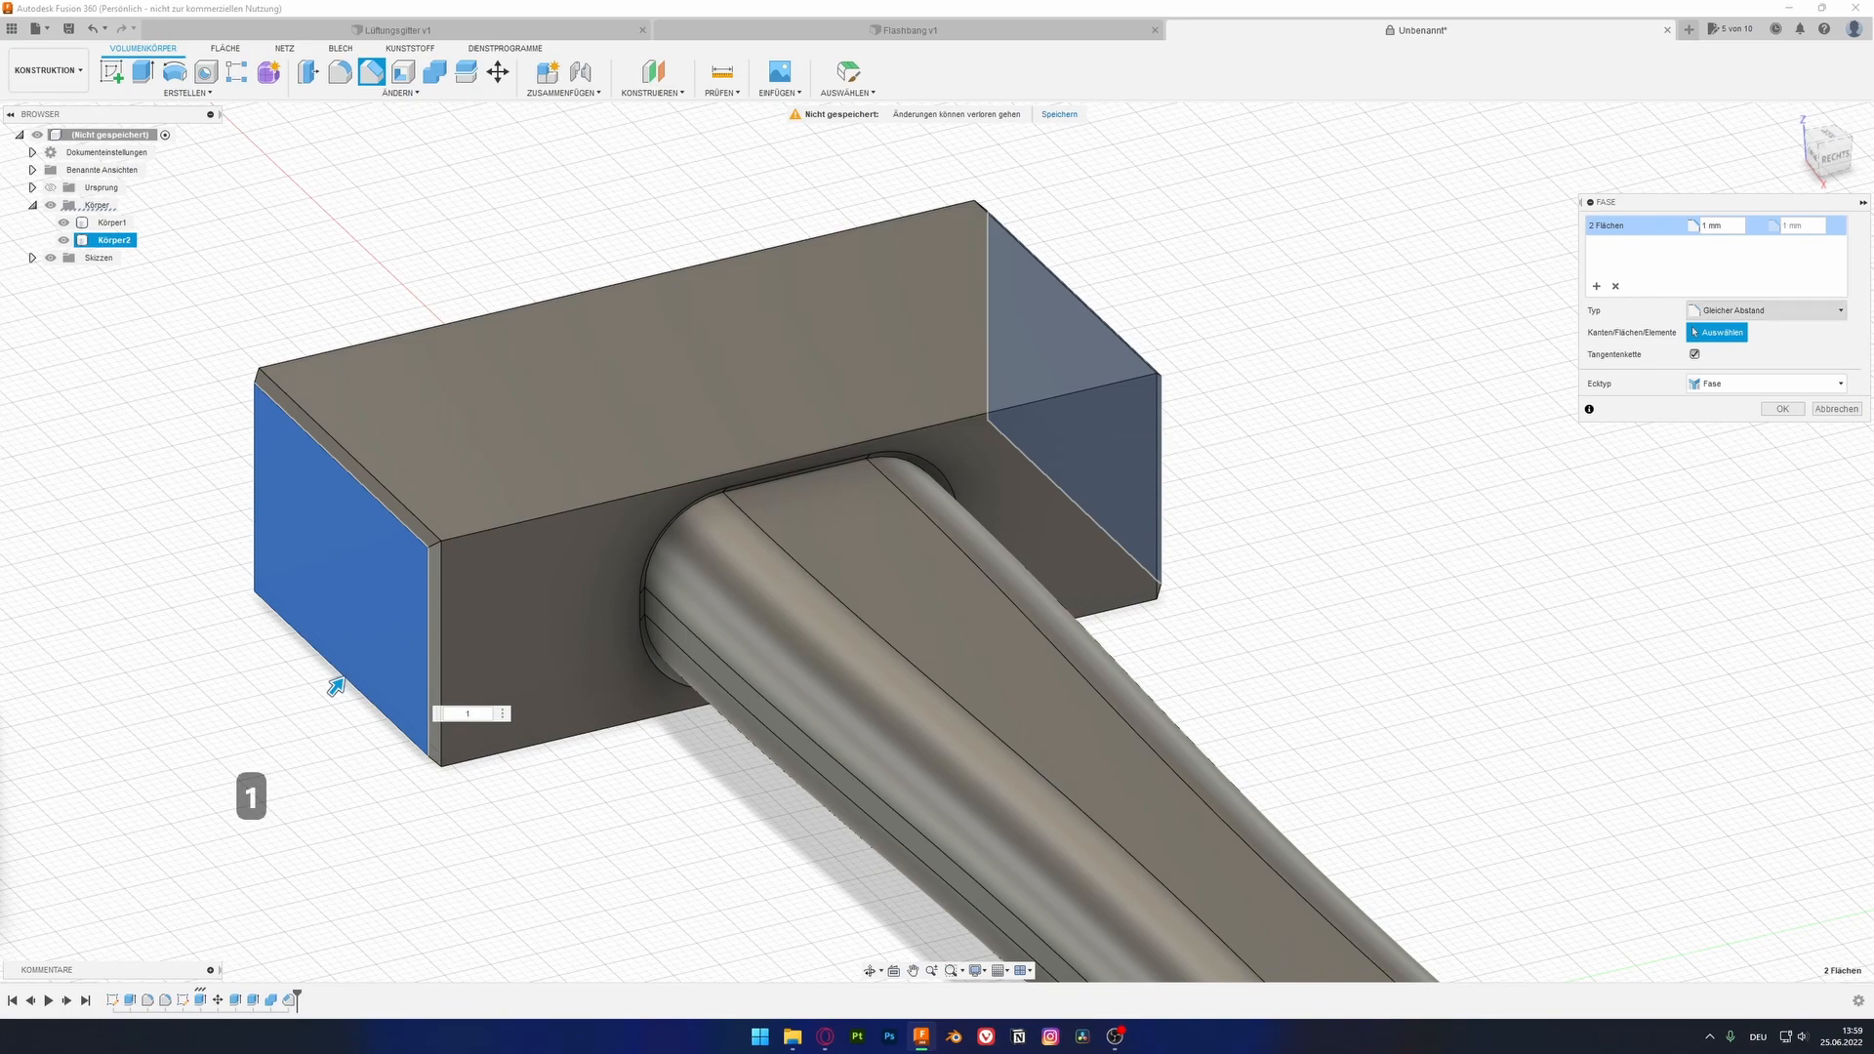
left_click(1740, 363)
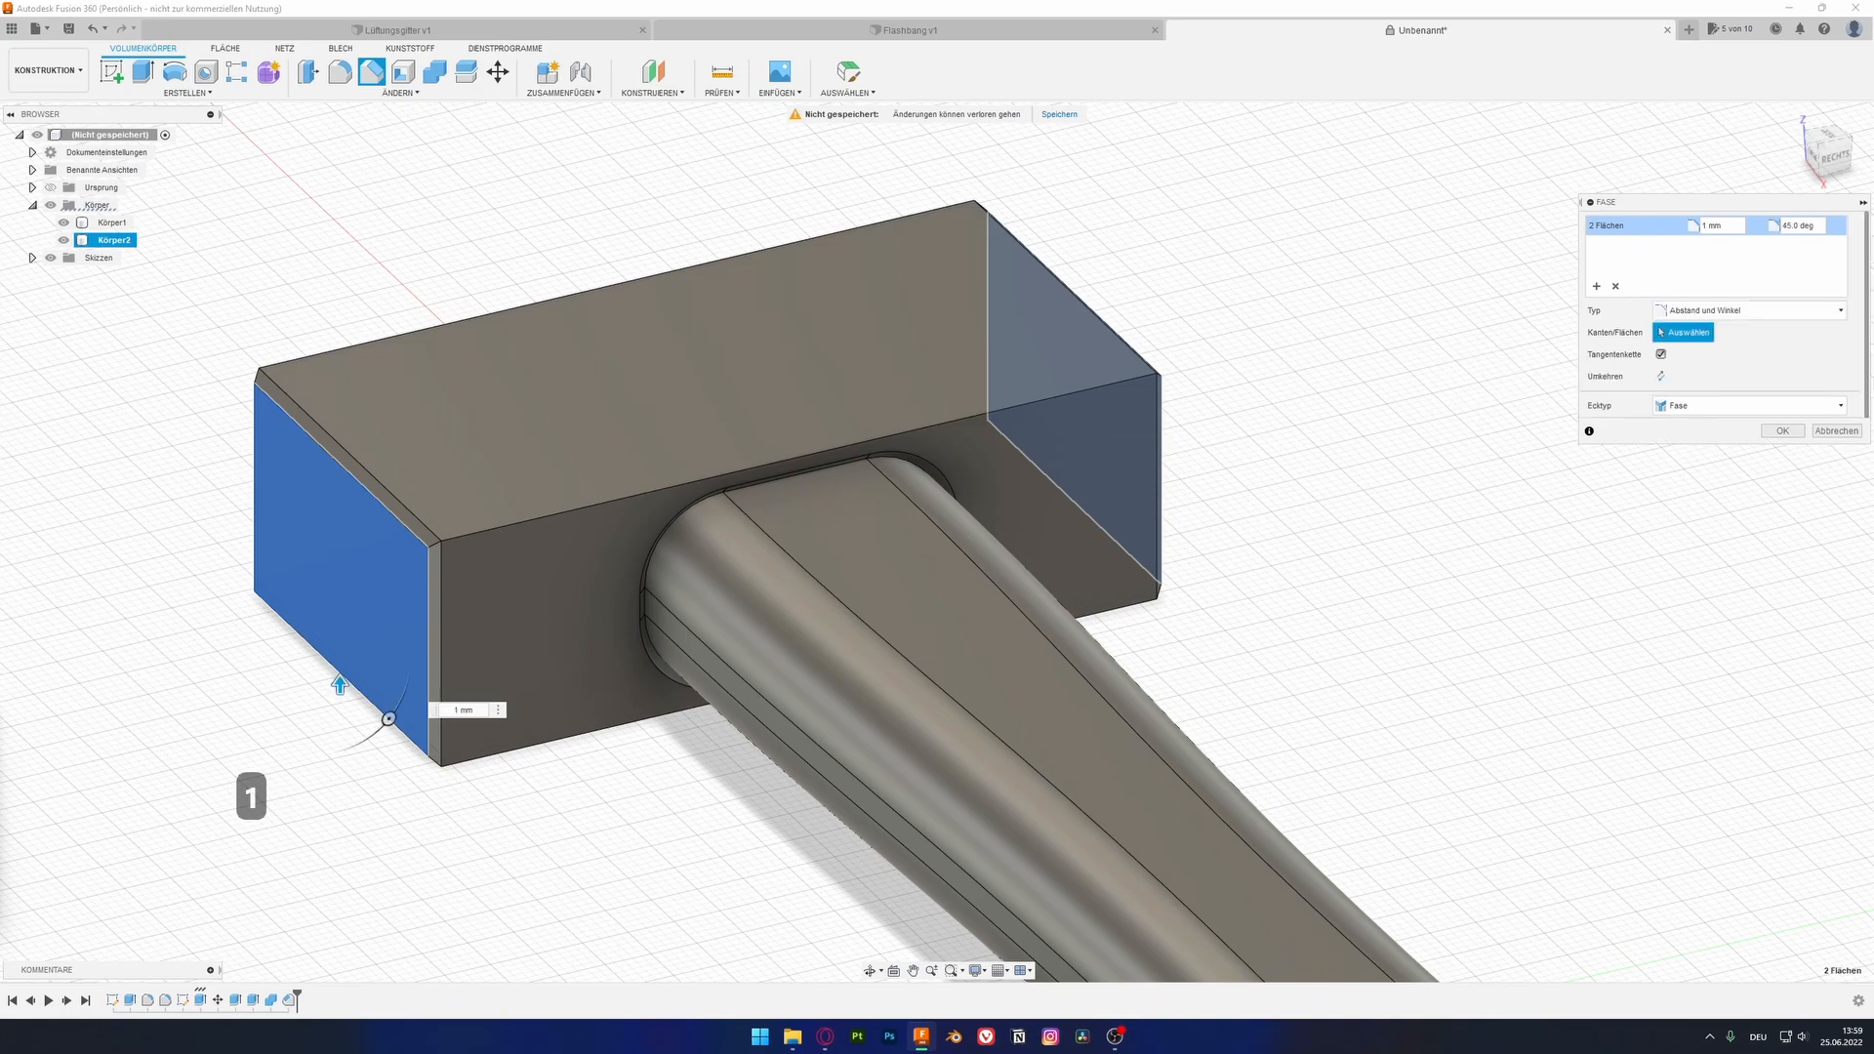
left_click_drag(388, 717, 401, 696)
middle_click_drag(340, 683, 335, 741, "shift")
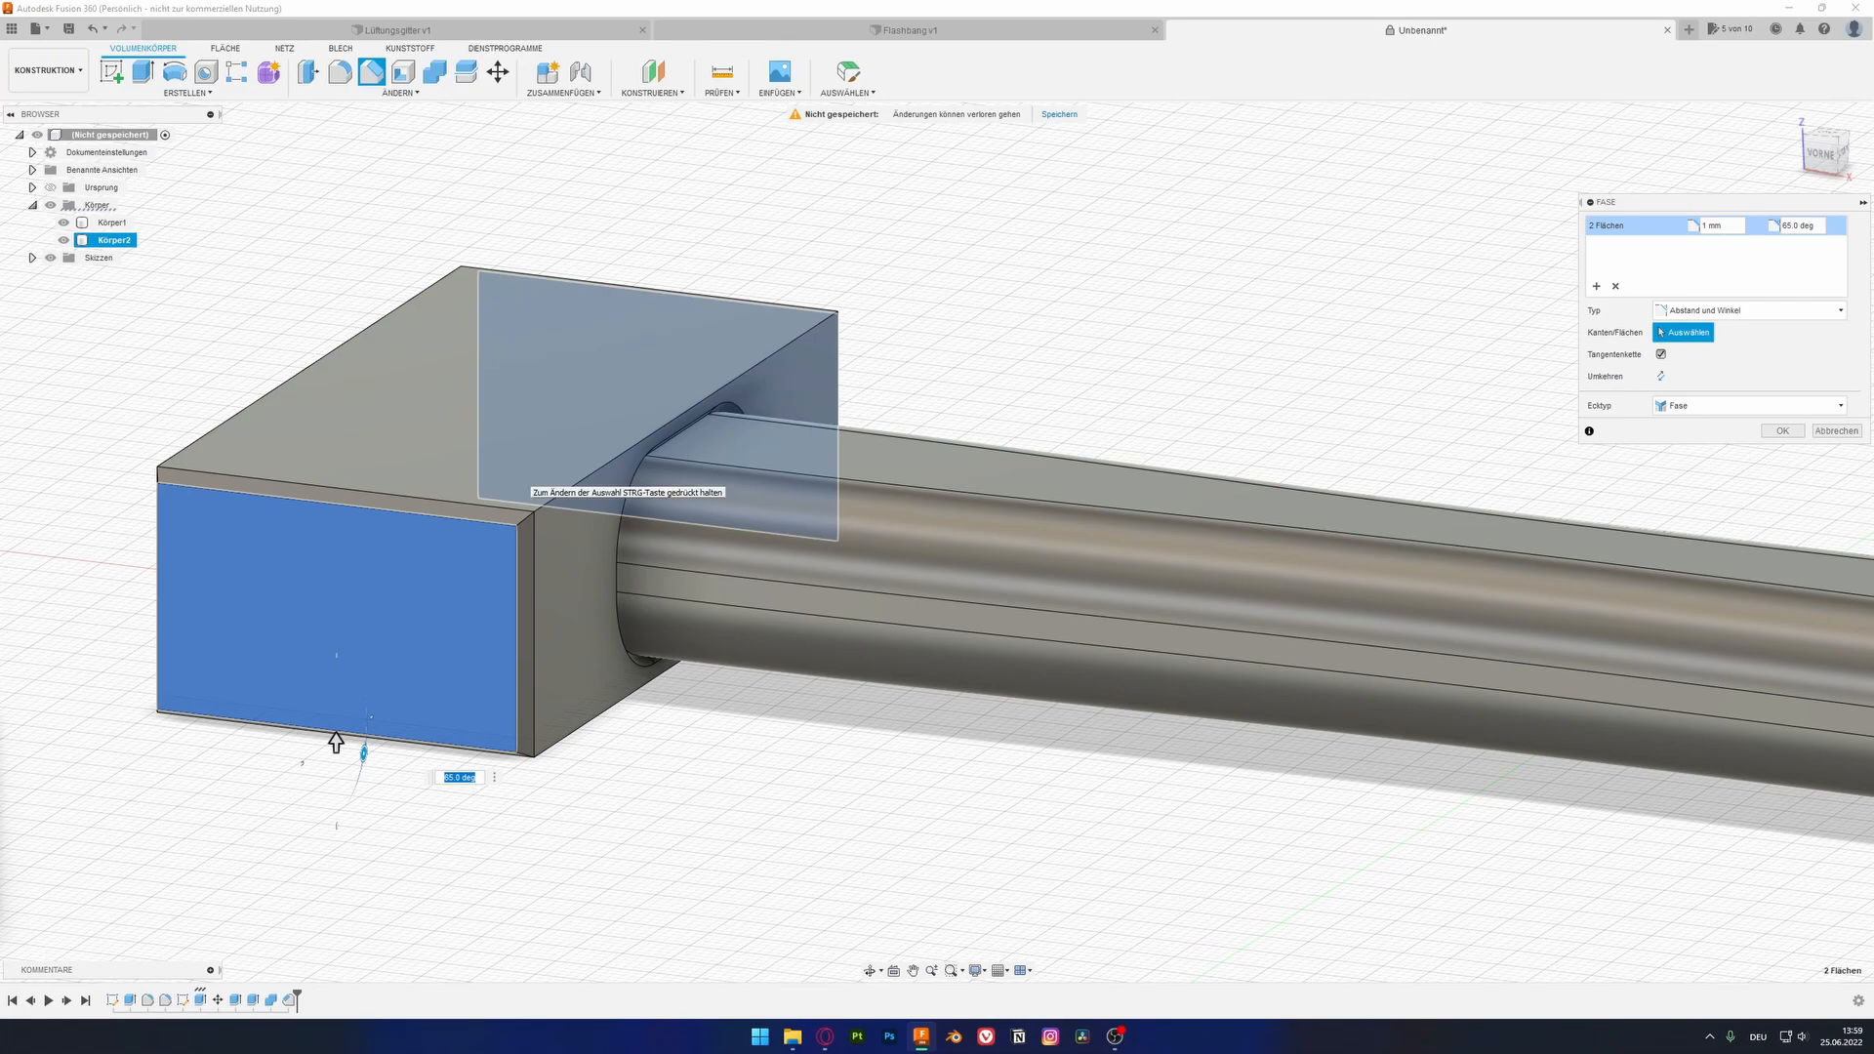
key("Return")
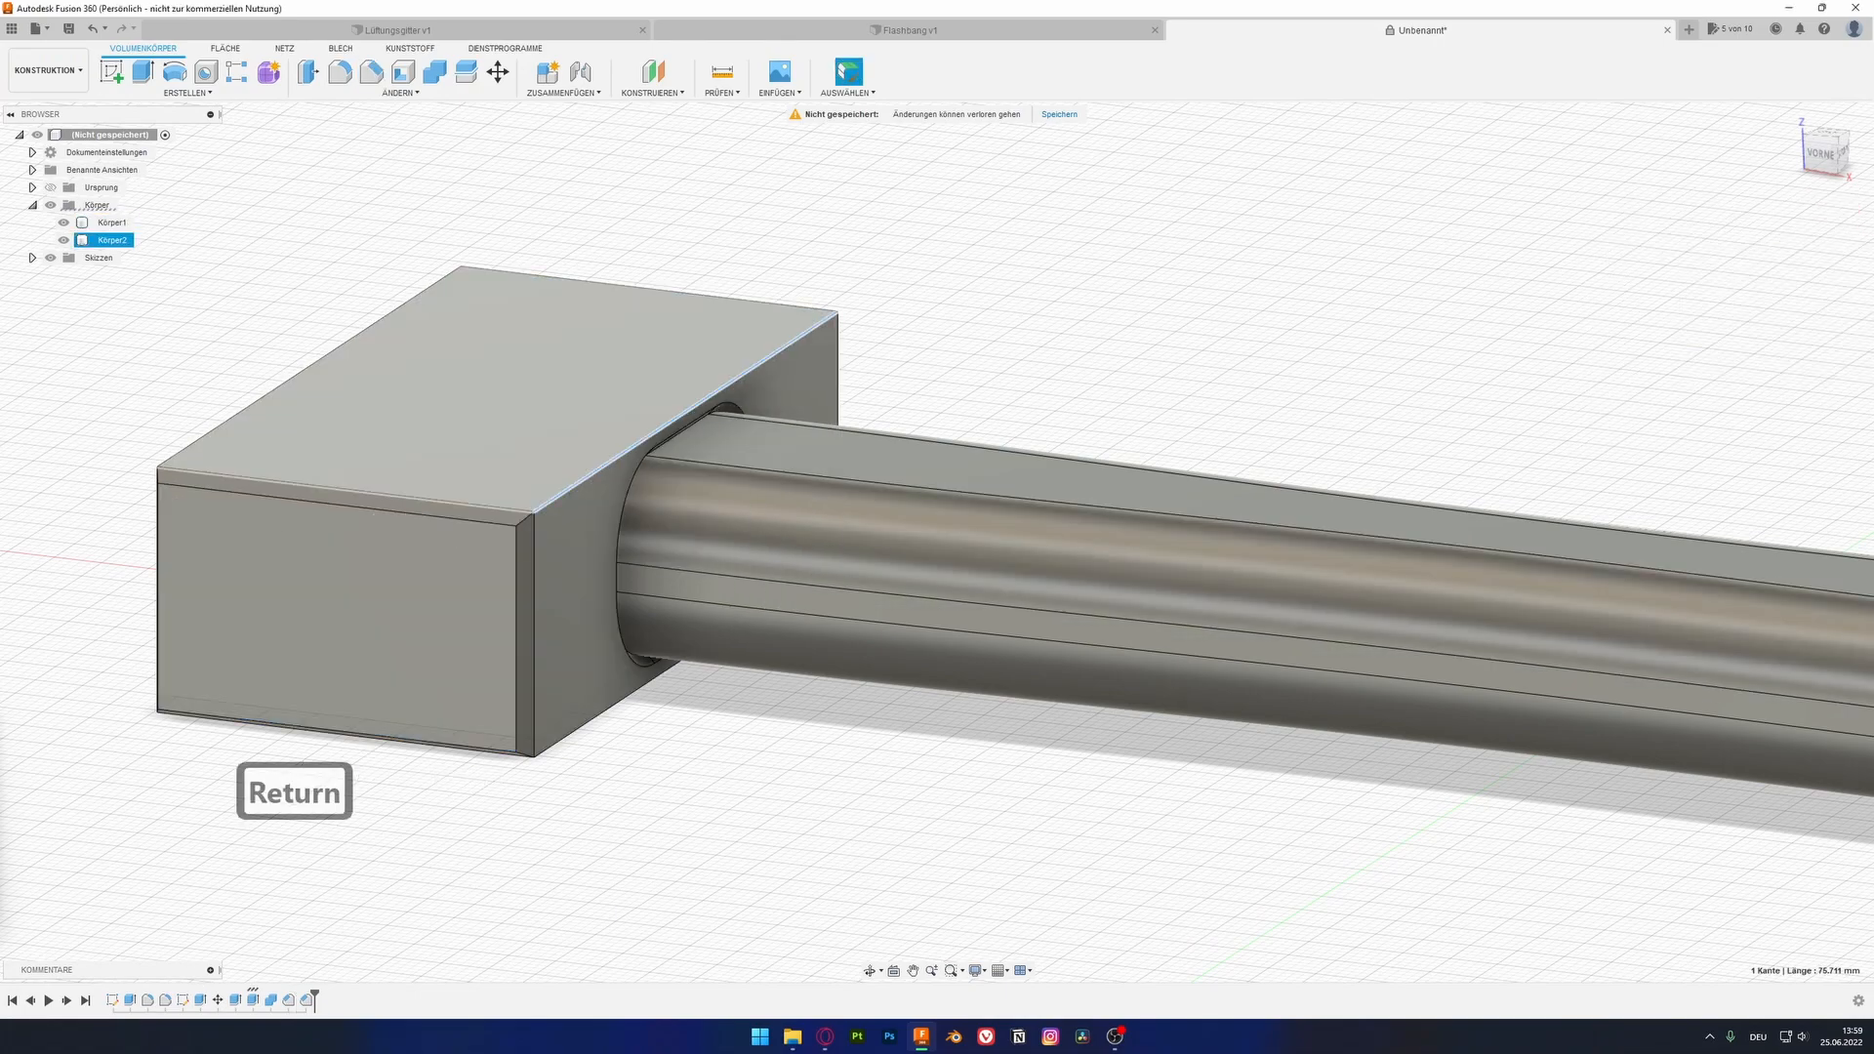
Step: Try to chamfer the head's top and bottom faces with an equal distance of 1 mm
middle_click_drag(585, 507, 584, 322, "shift")
left_click(584, 439)
left_click(458, 859, "ctrl")
middle_click_drag(459, 859, 458, 974, "shift")
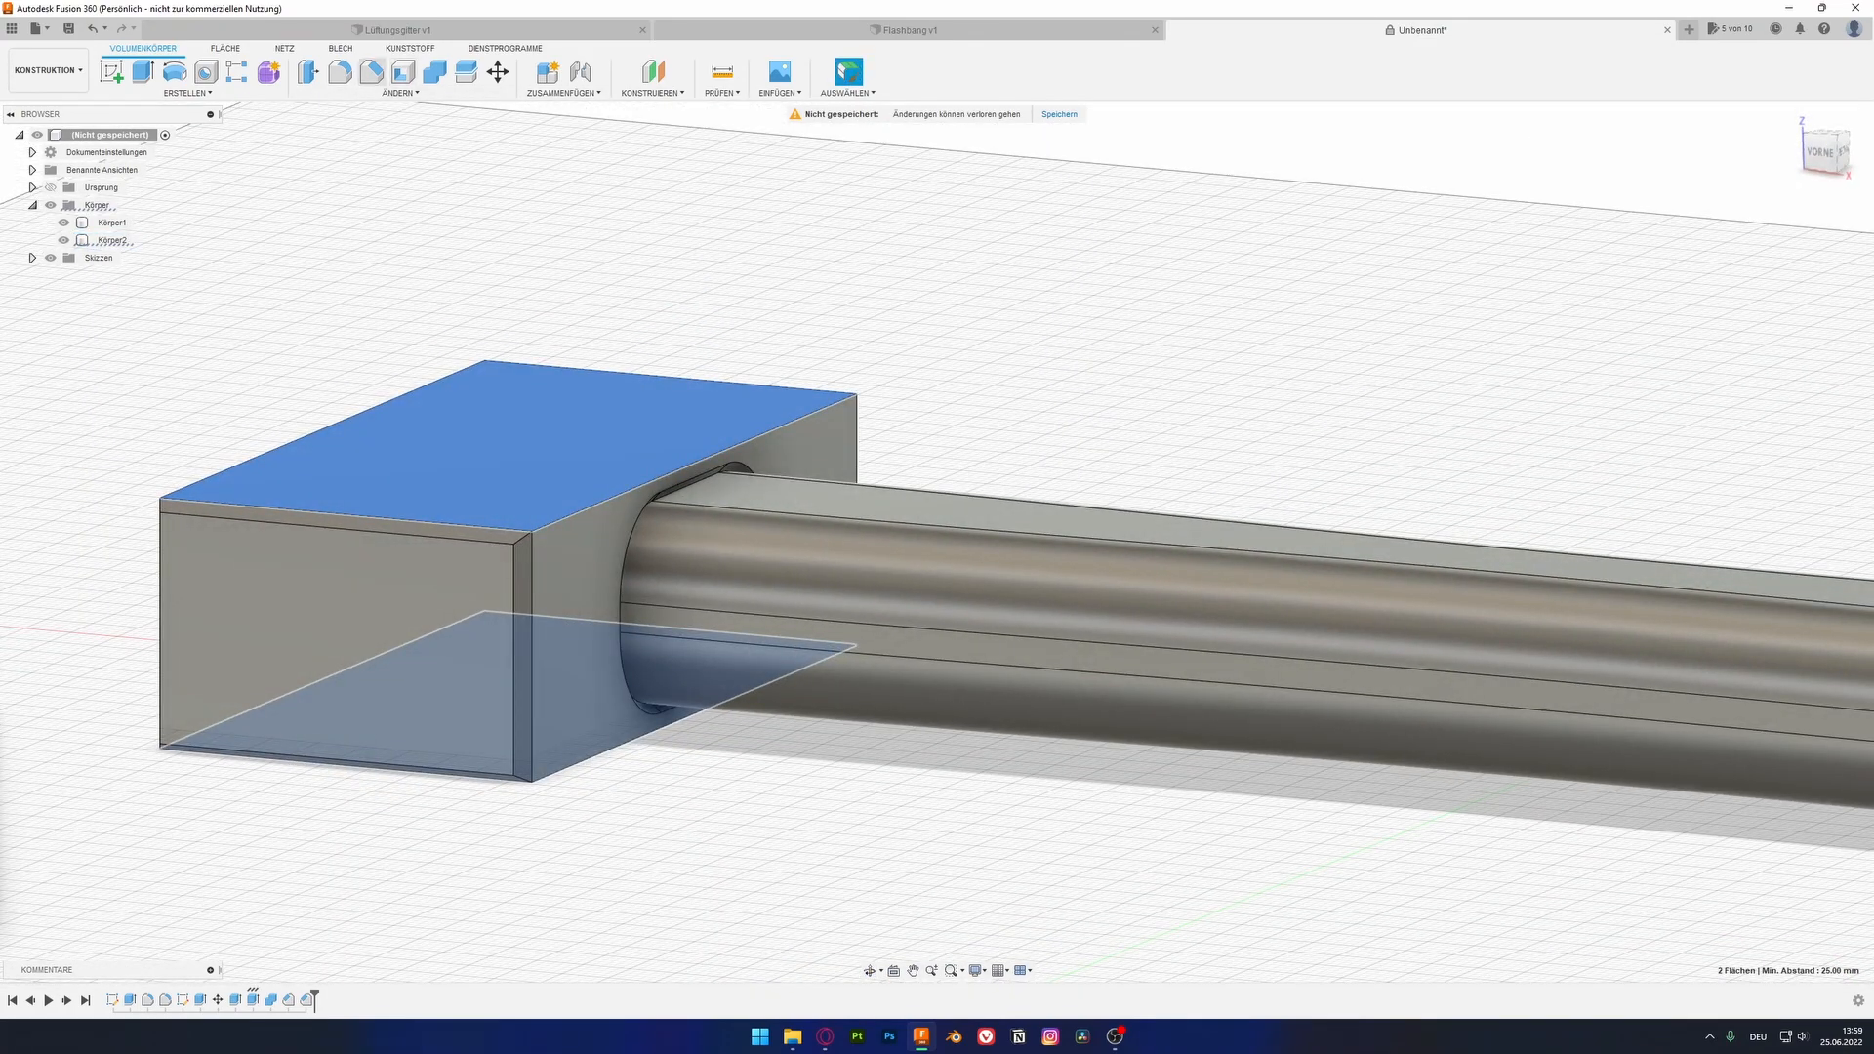
left_click(371, 71)
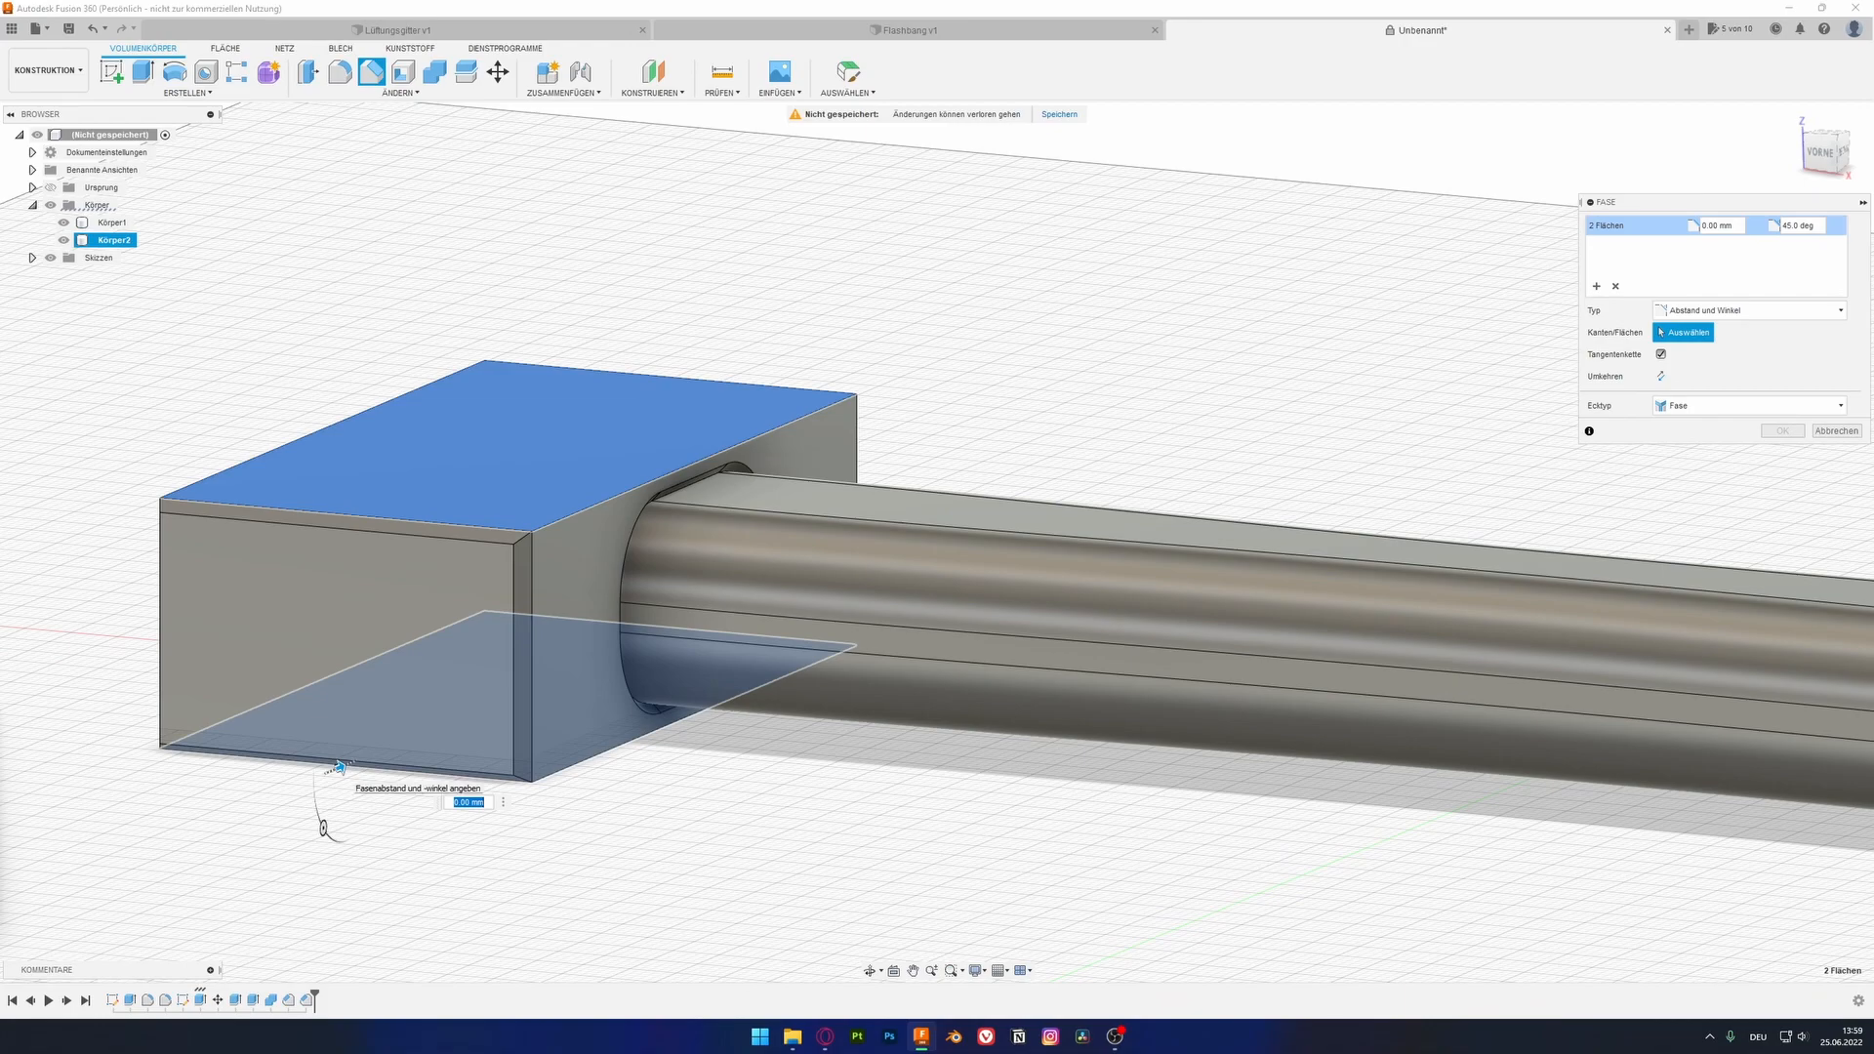
left_click(1698, 310)
left_click(1690, 326)
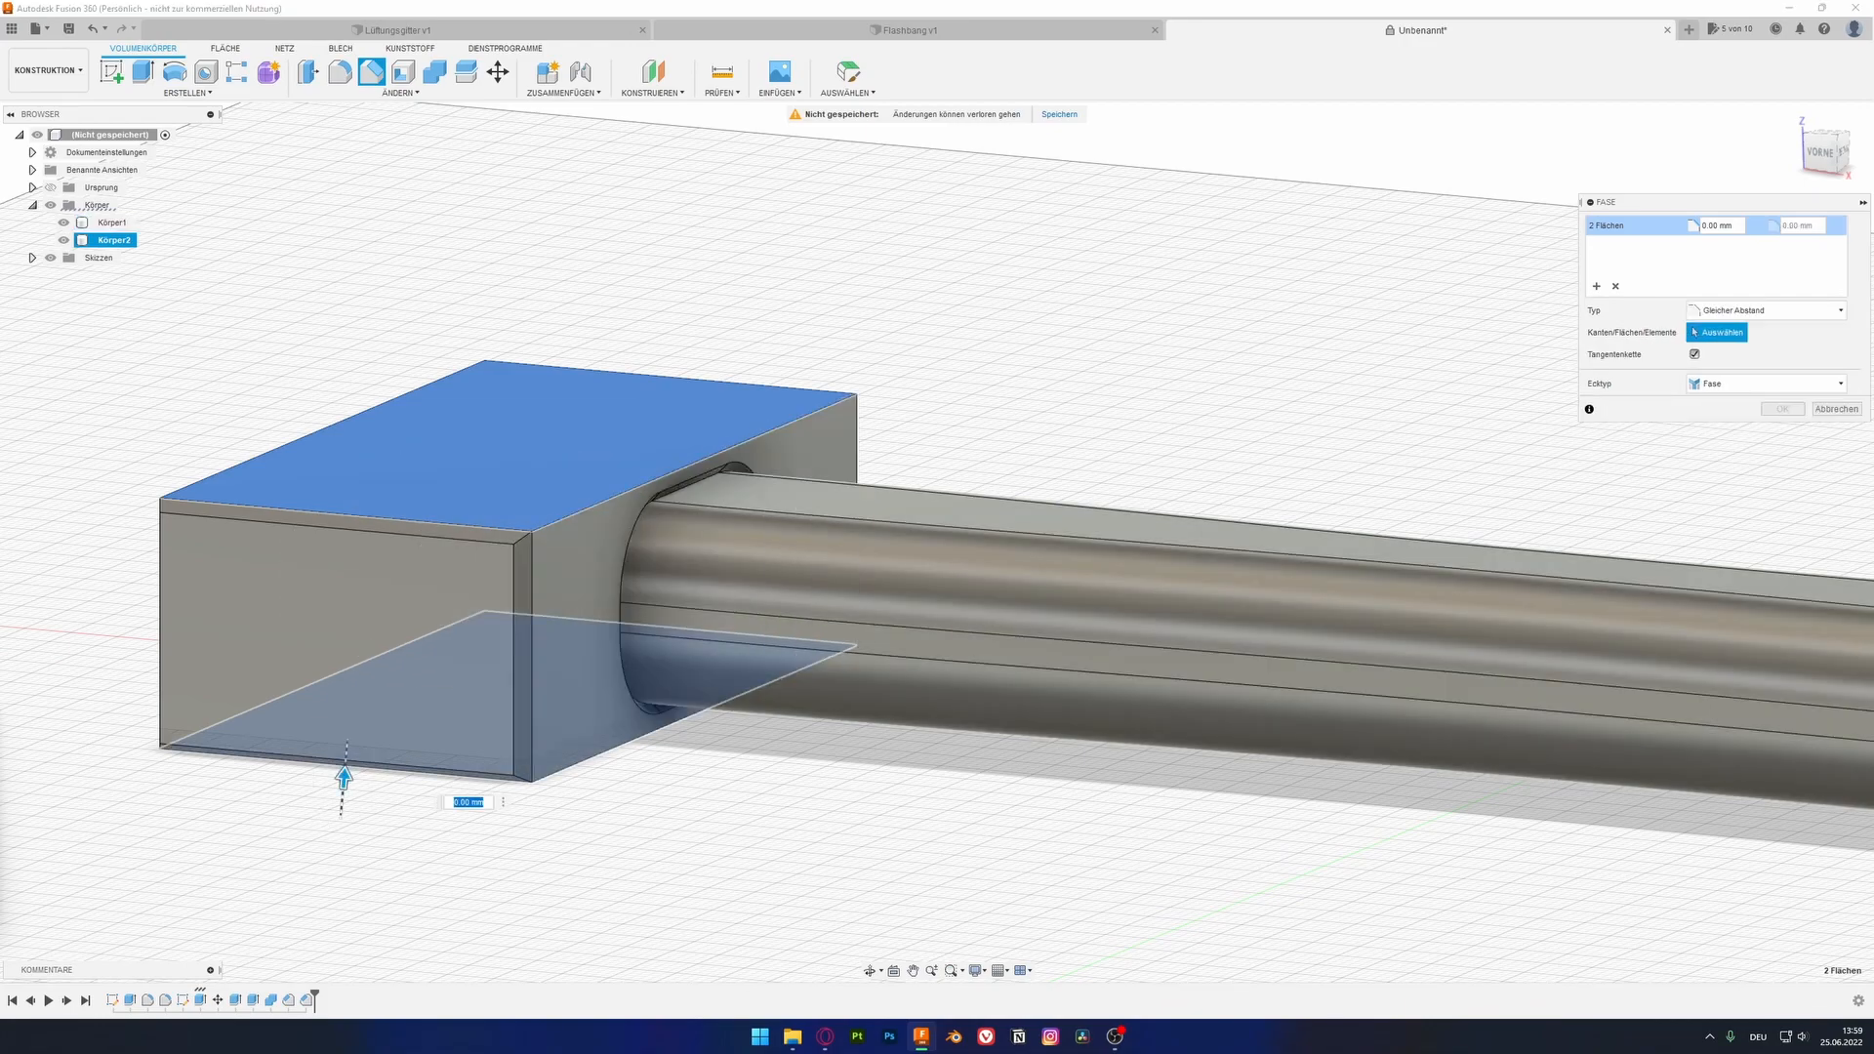
type("1")
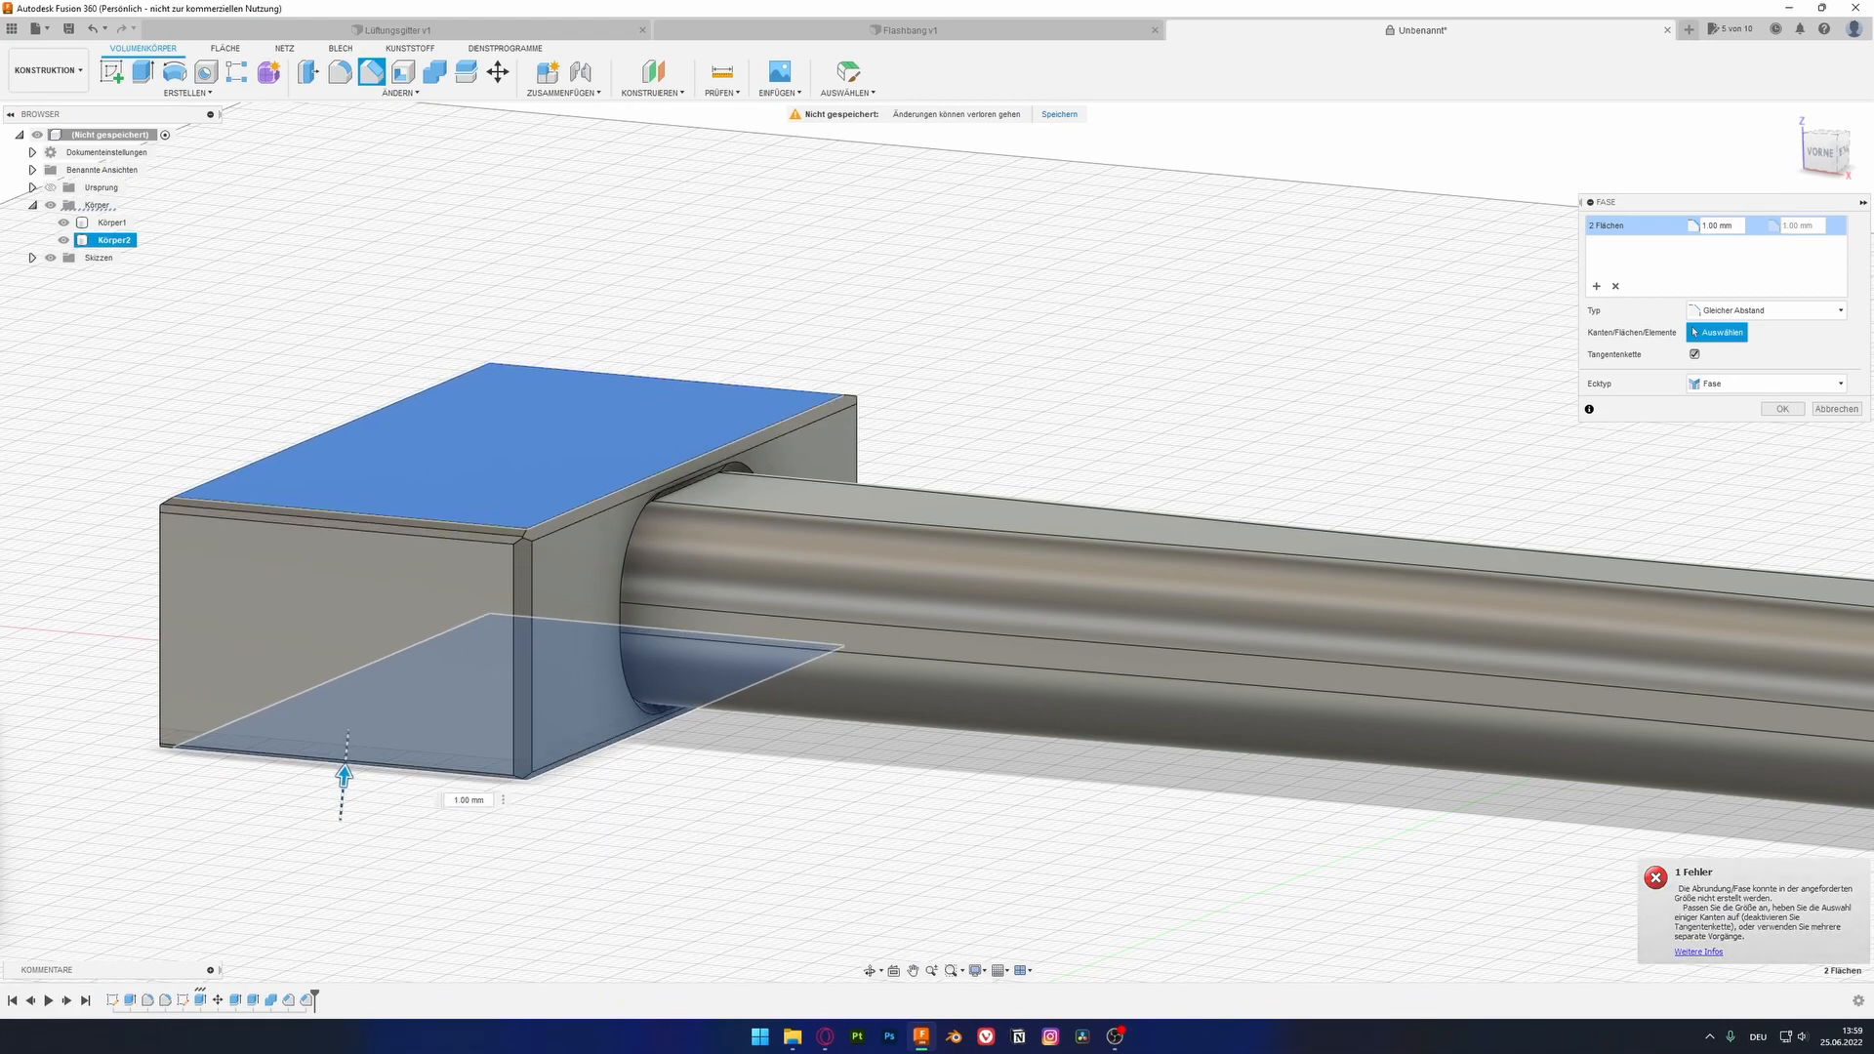
Step: Abandon the top and bottom chamfer and undo the chamfer on the head's end faces
middle_click_drag(937, 546, 654, 557, "shift")
key("ctrl+z")
key("ctrl+z")
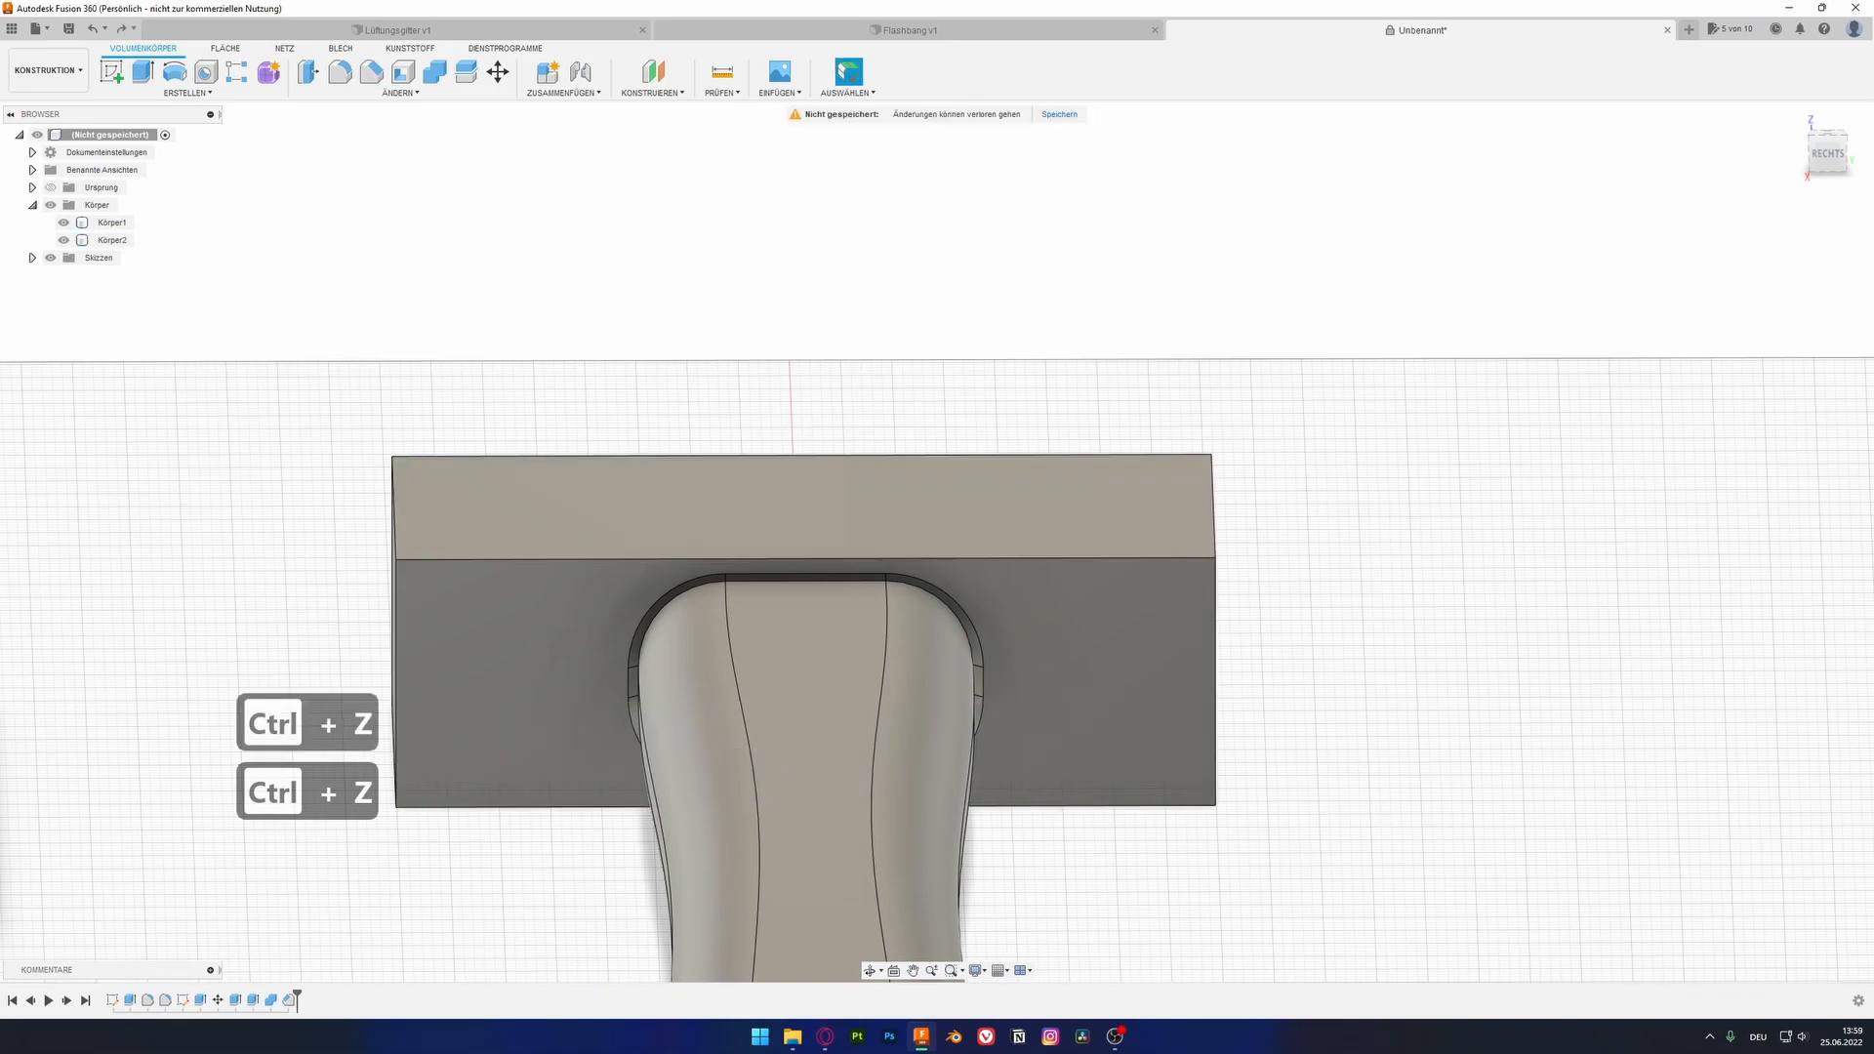
left_click(800, 506)
middle_click_drag(800, 506, 936, 293, "shift")
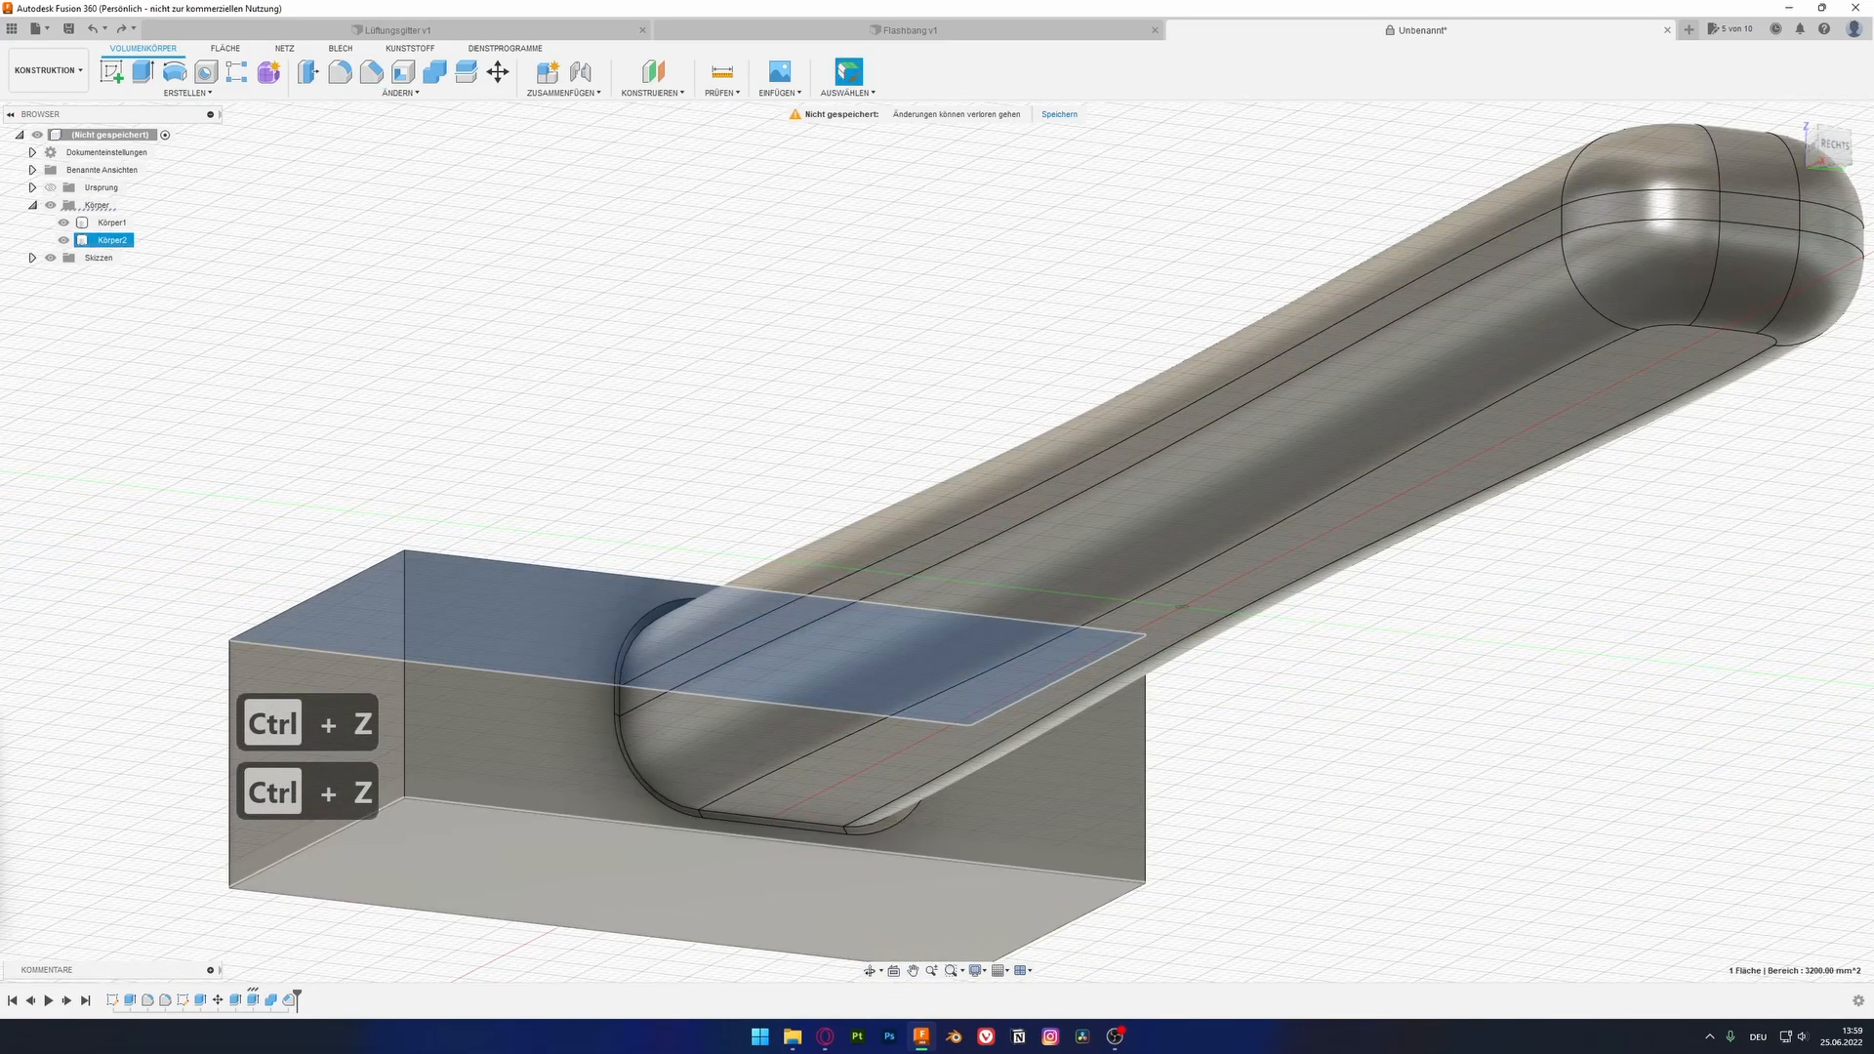
left_click(683, 873, "ctrl")
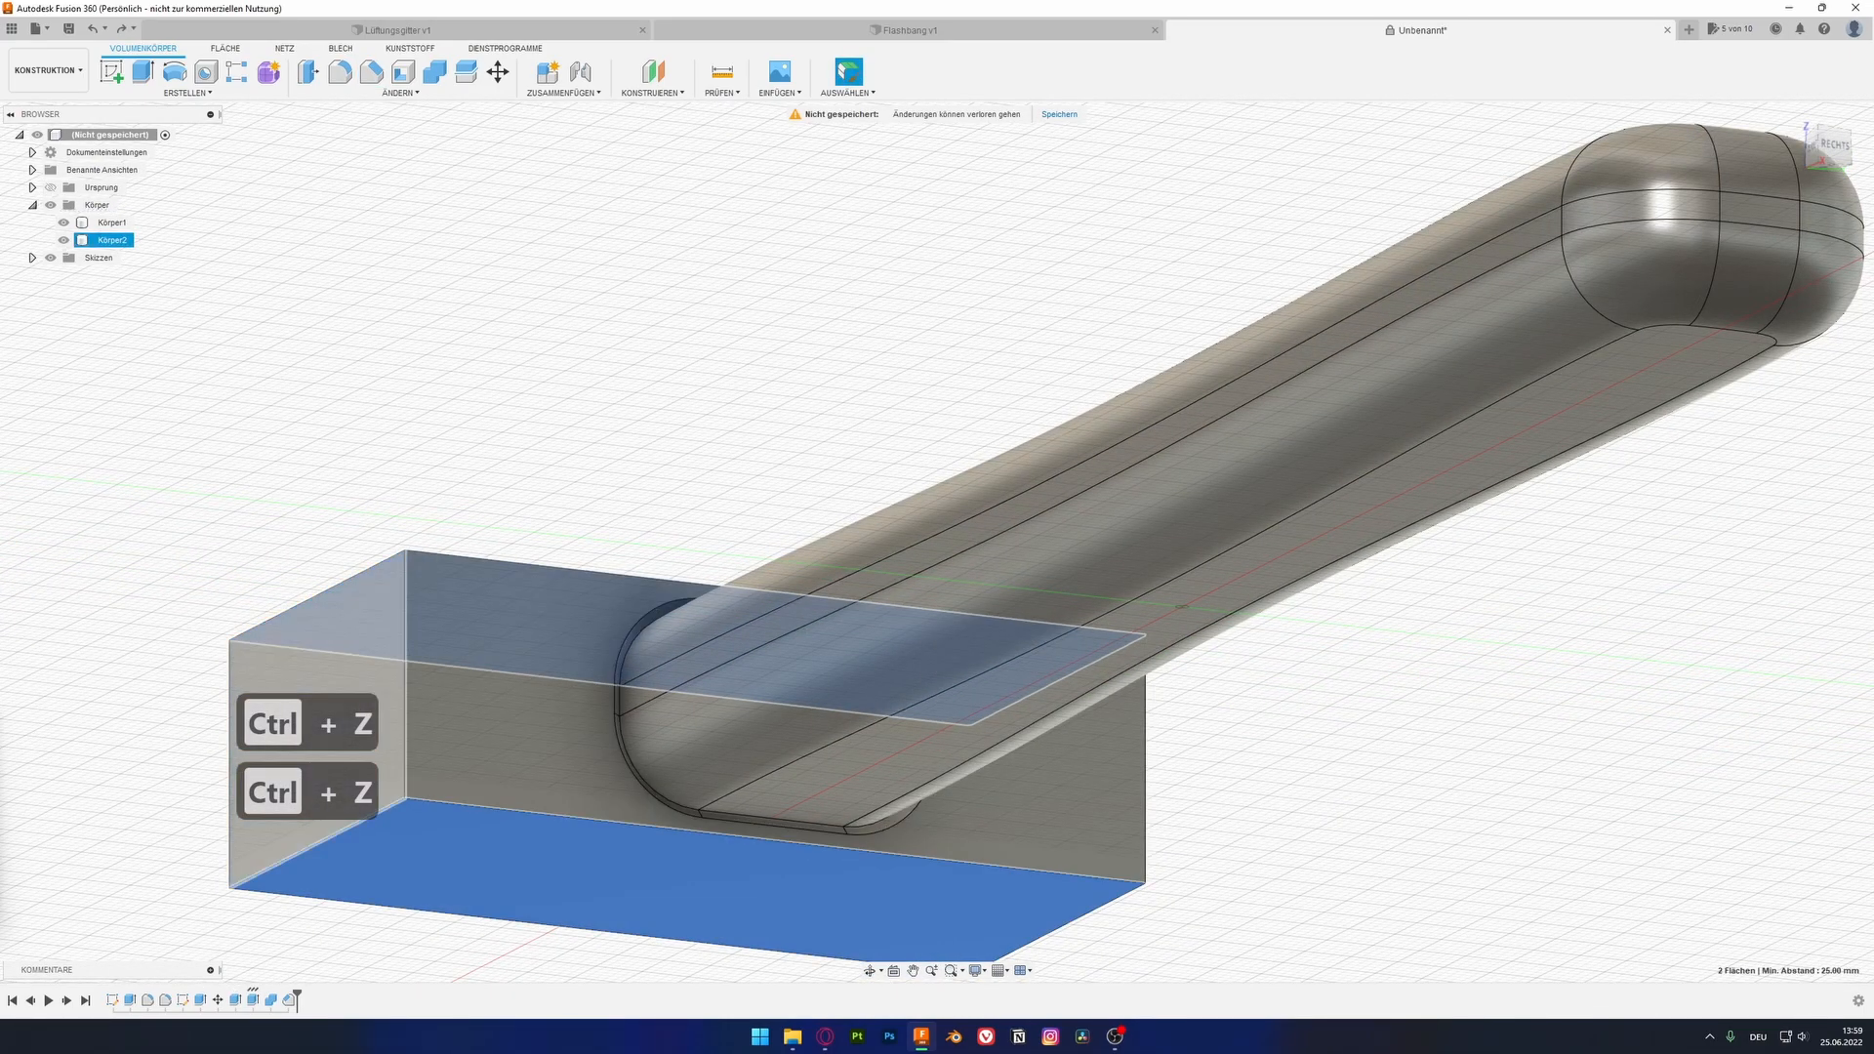
key("Escape")
Step: Chamfer the edges around both end faces of the hammer head by 1 mm
left_click(314, 644)
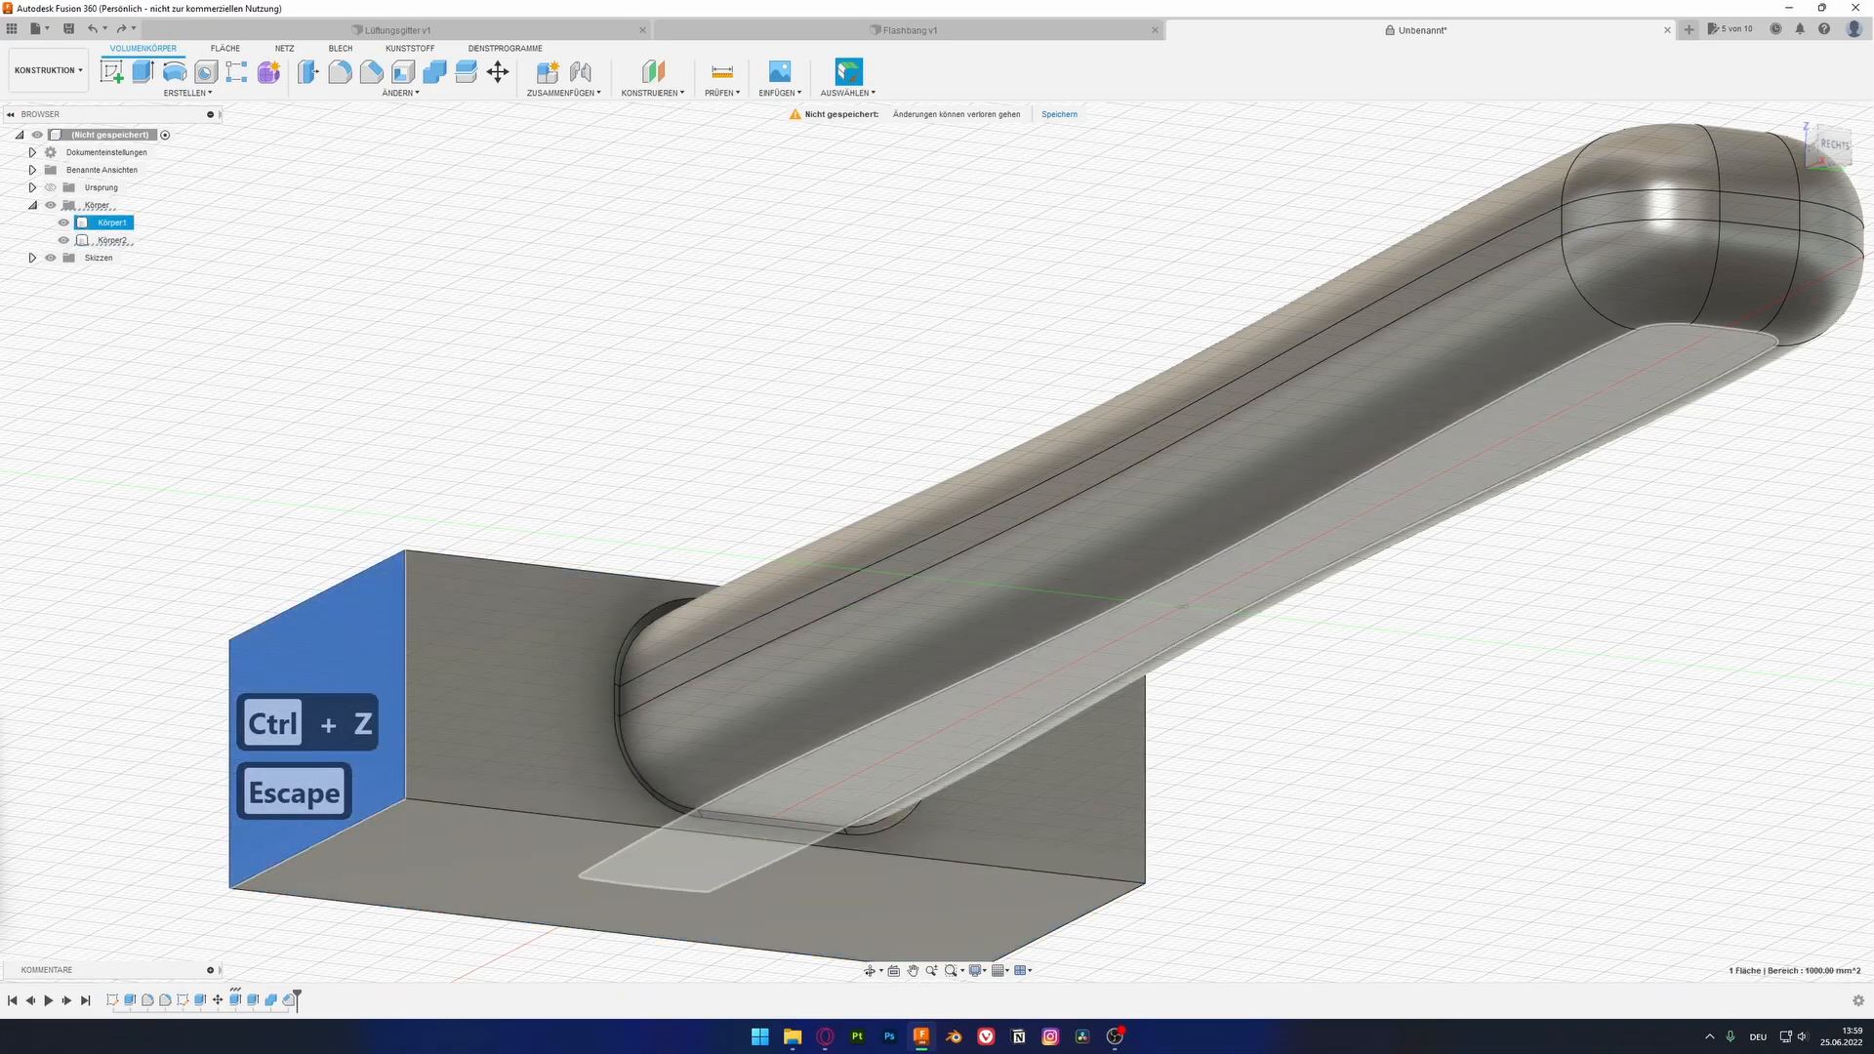
middle_click_drag(1074, 634, 683, 635, "shift")
middle_click_drag(1366, 586, 540, 659)
left_click(1457, 714, "ctrl")
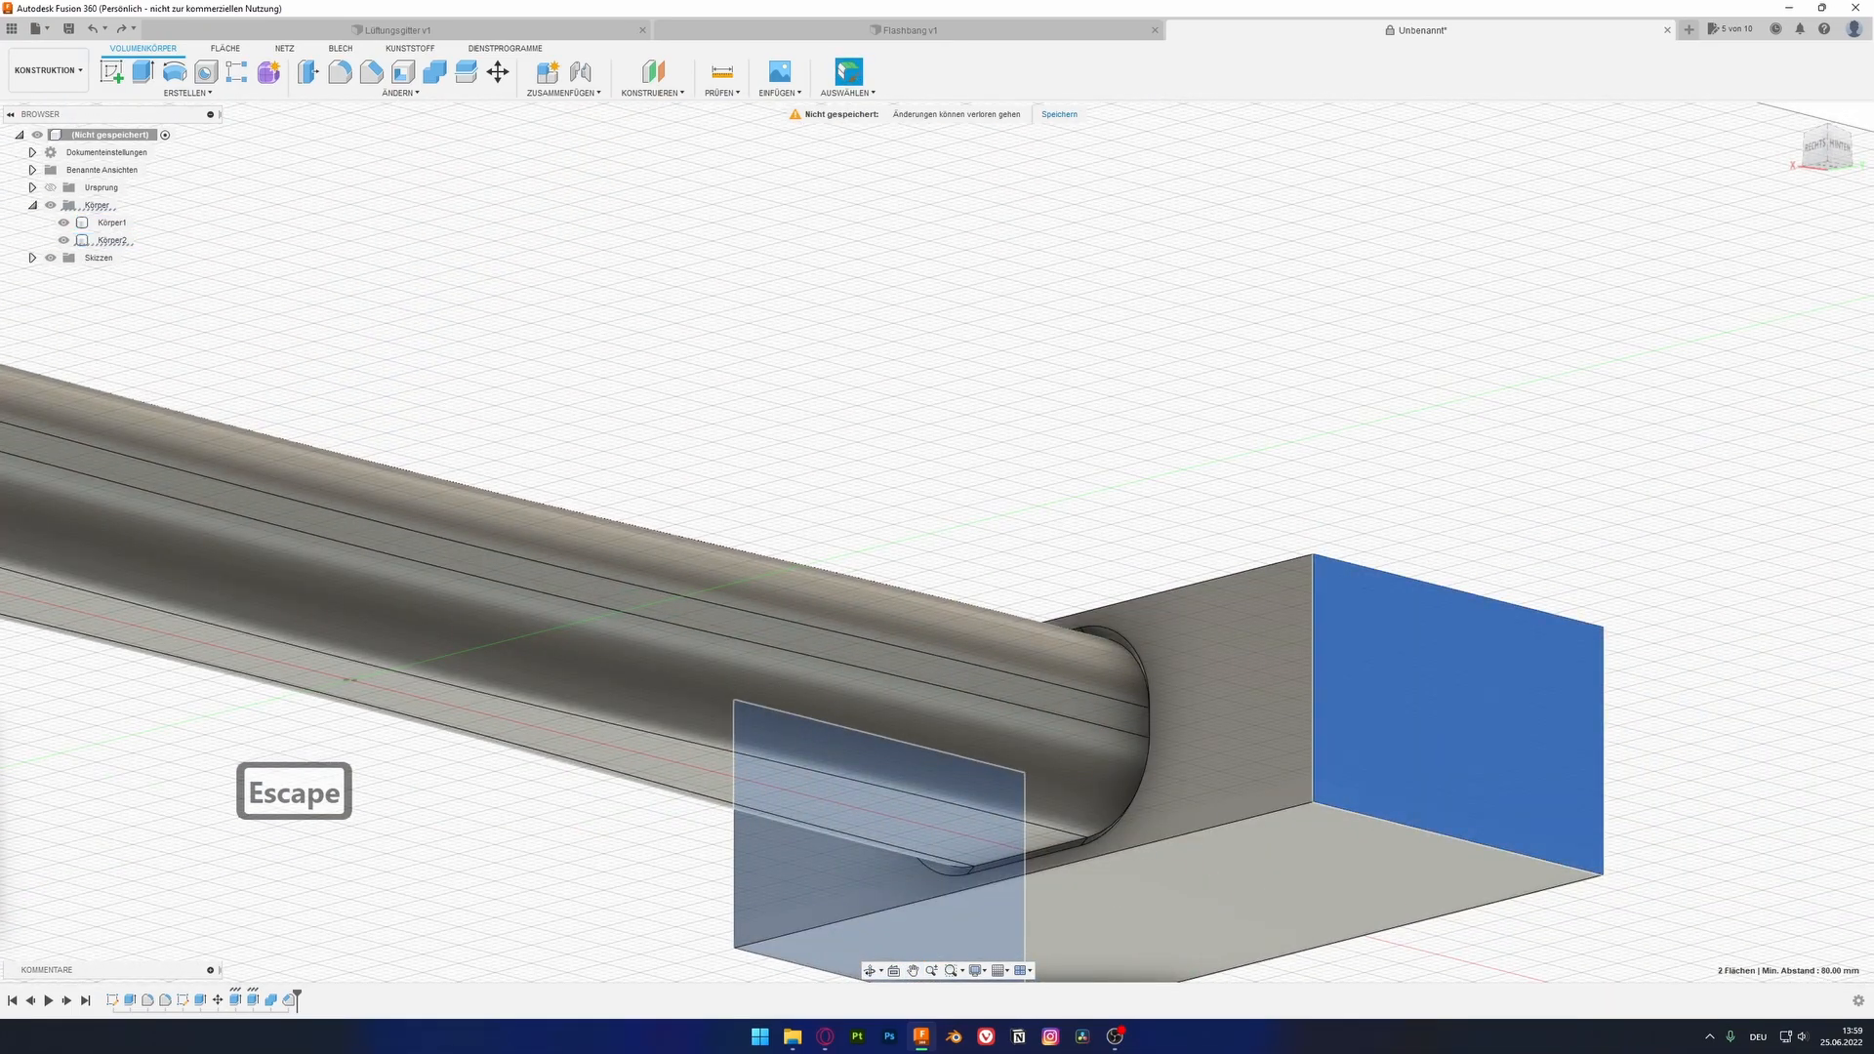
left_click(371, 71)
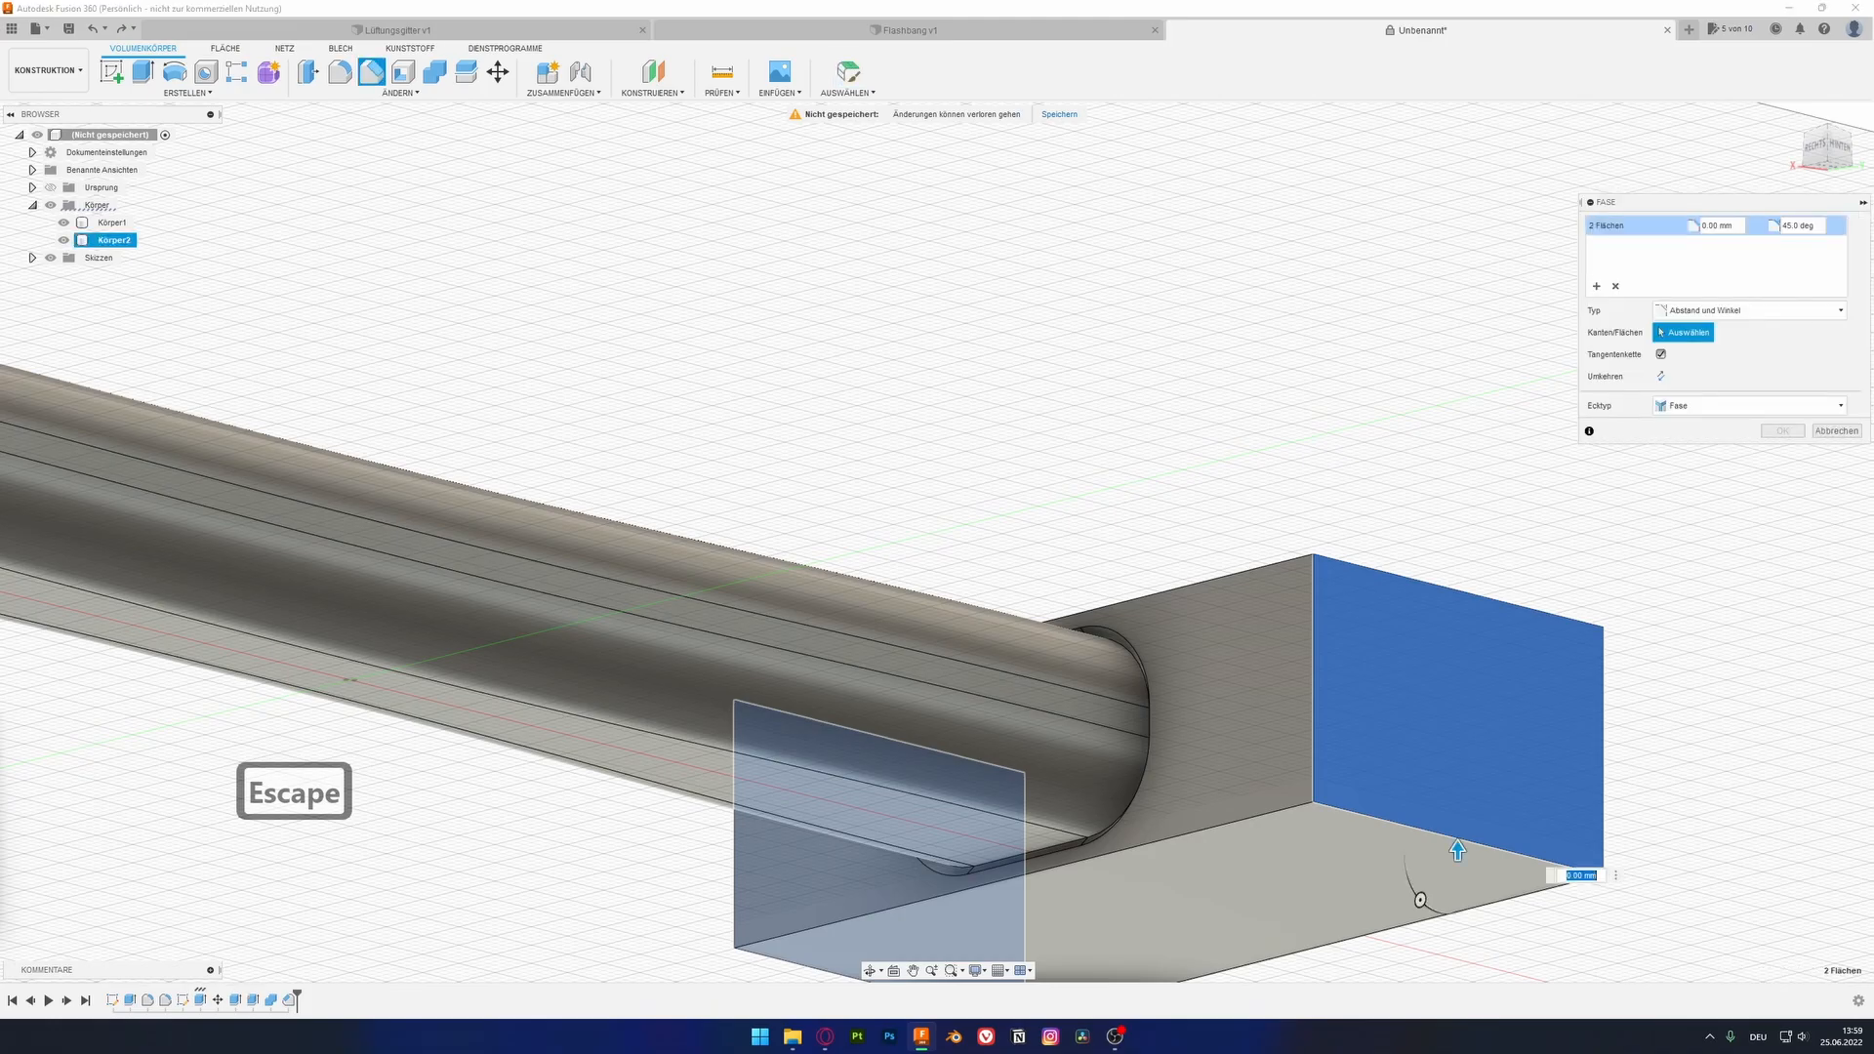
type("1")
key("Return")
middle_click_drag(937, 585, 605, 468, "shift")
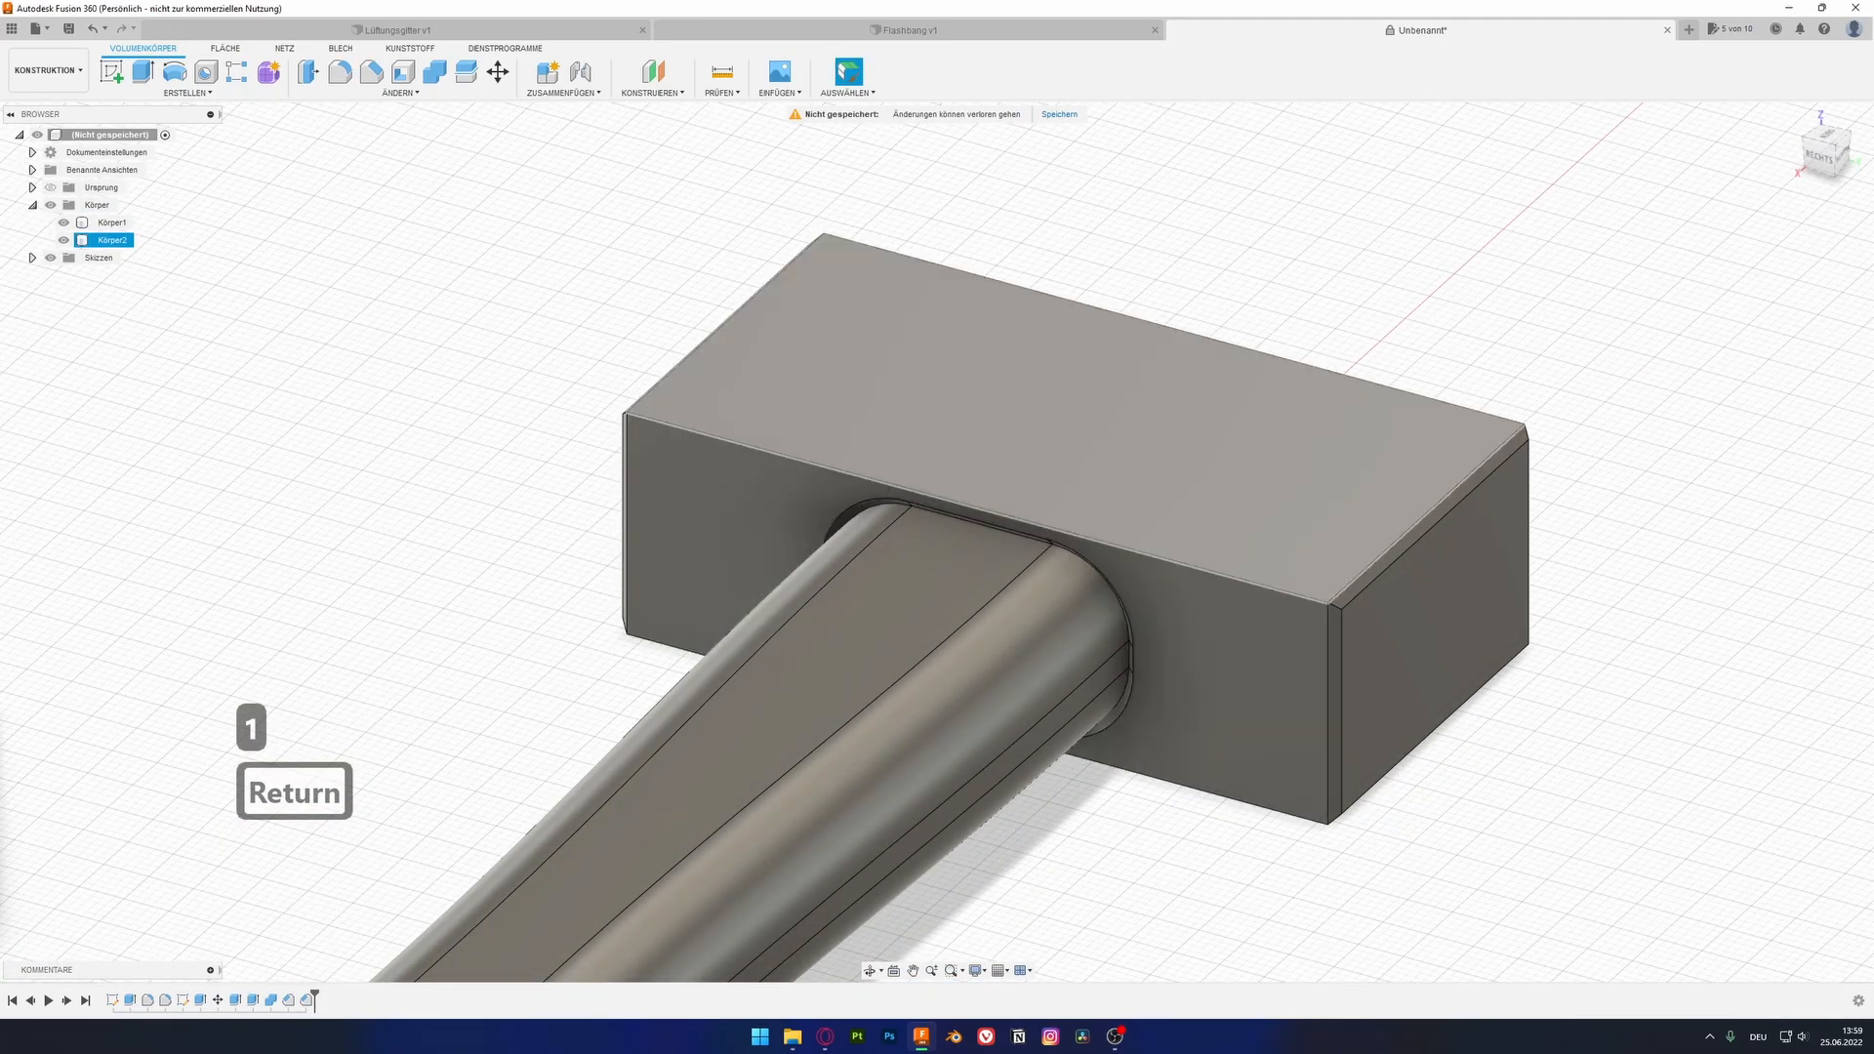
left_click(976, 506)
middle_click_drag(976, 507, 976, 322, "shift")
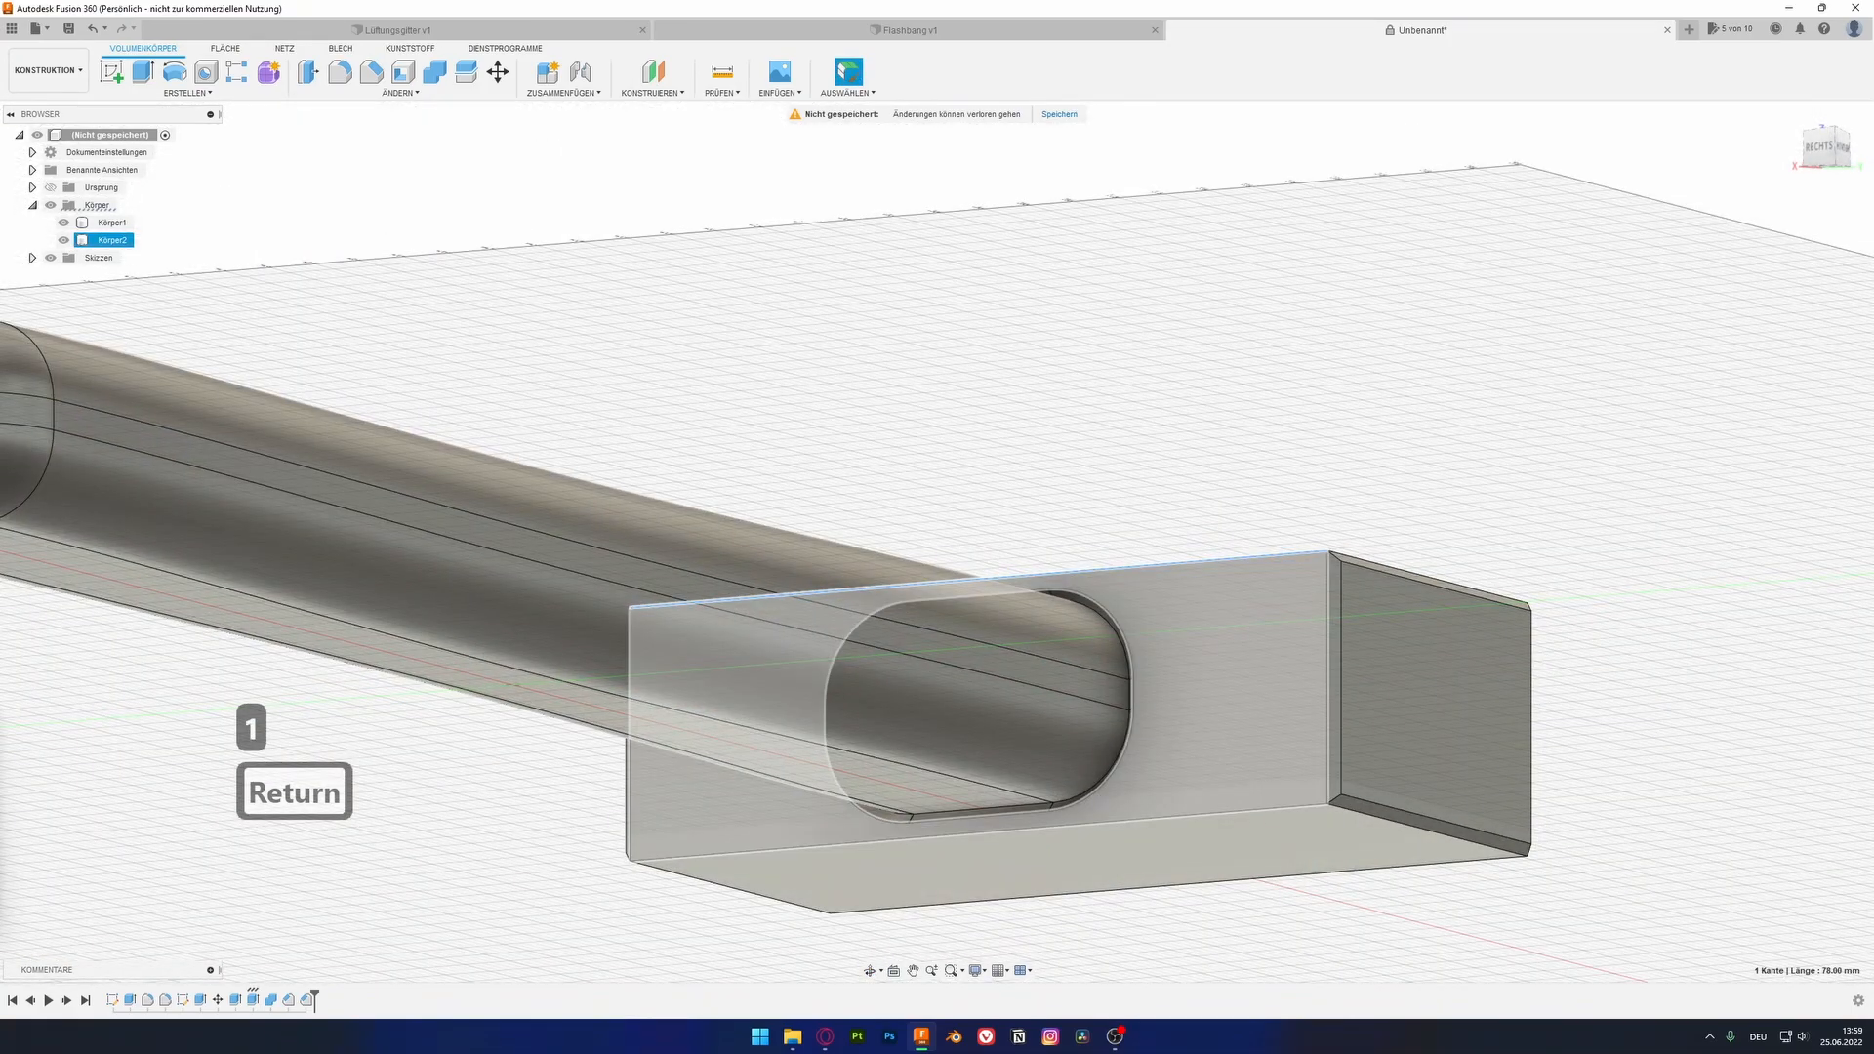
left_click(978, 832, "ctrl")
middle_click_drag(979, 833, 1562, 683, "shift")
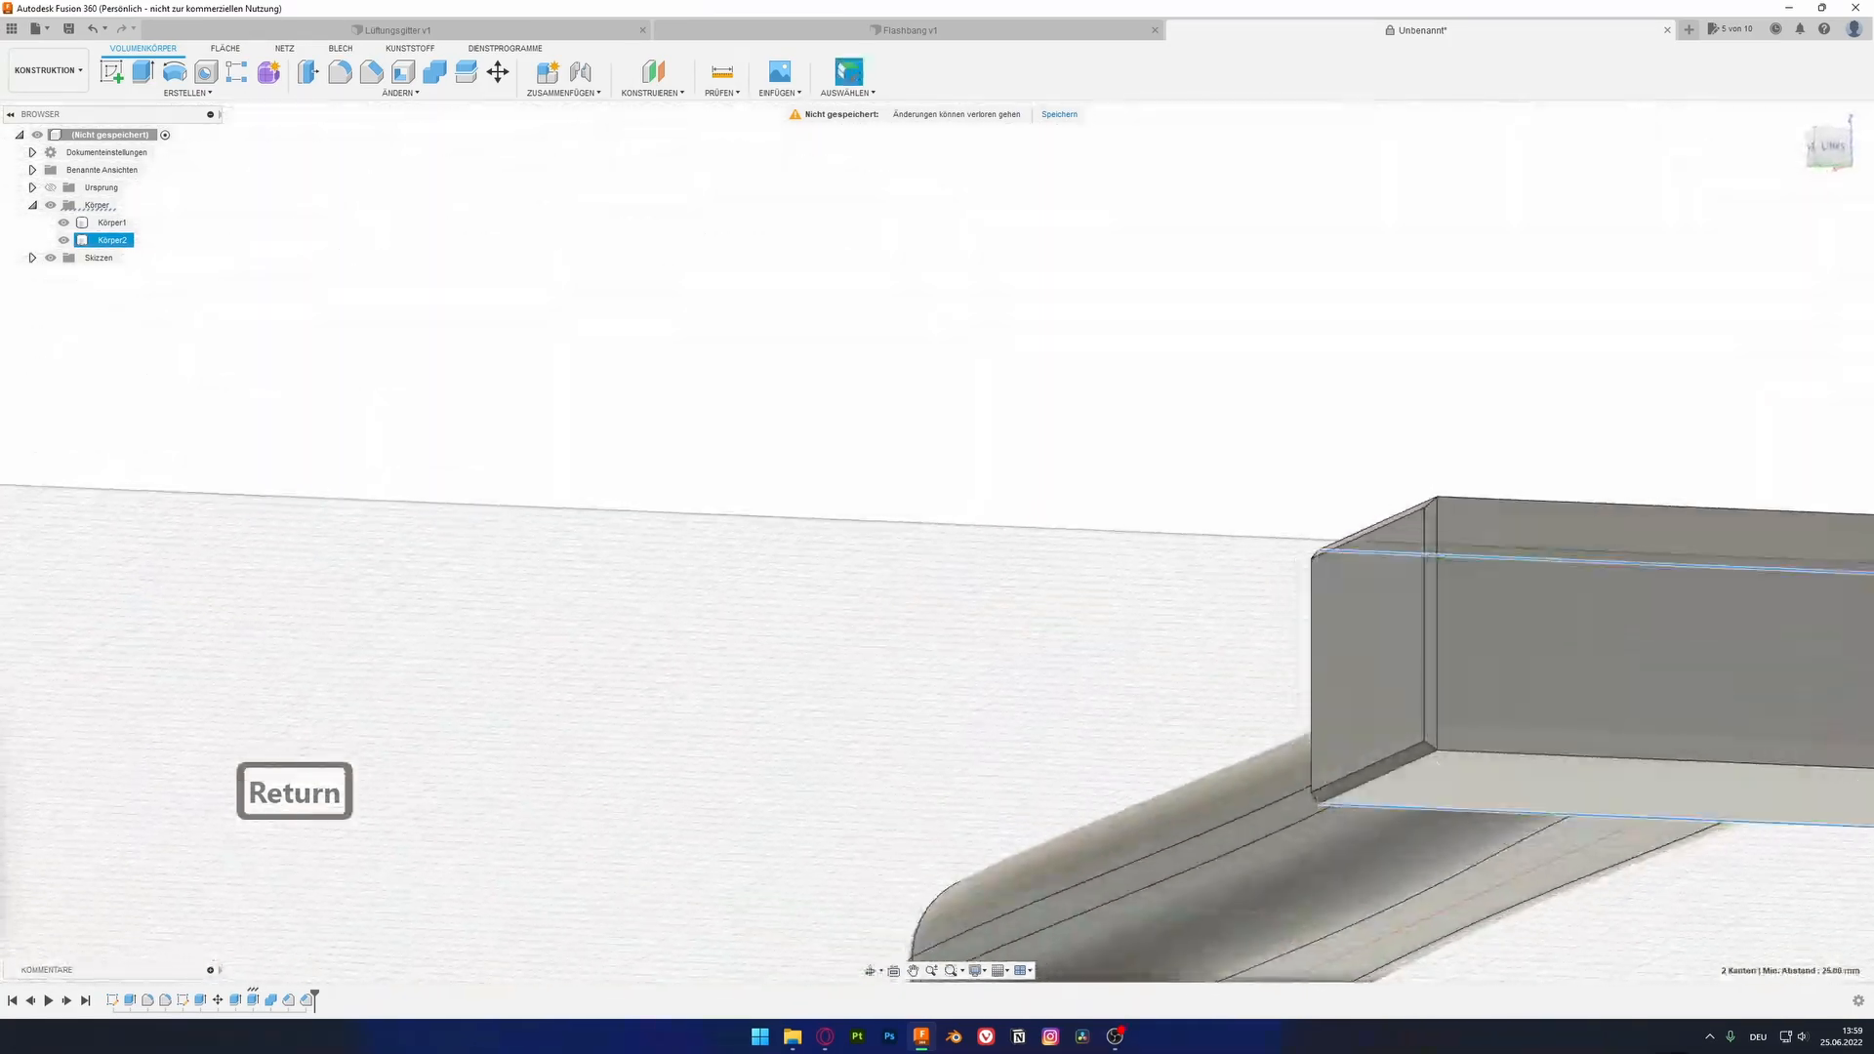
double_click(1610, 663, "ctrl")
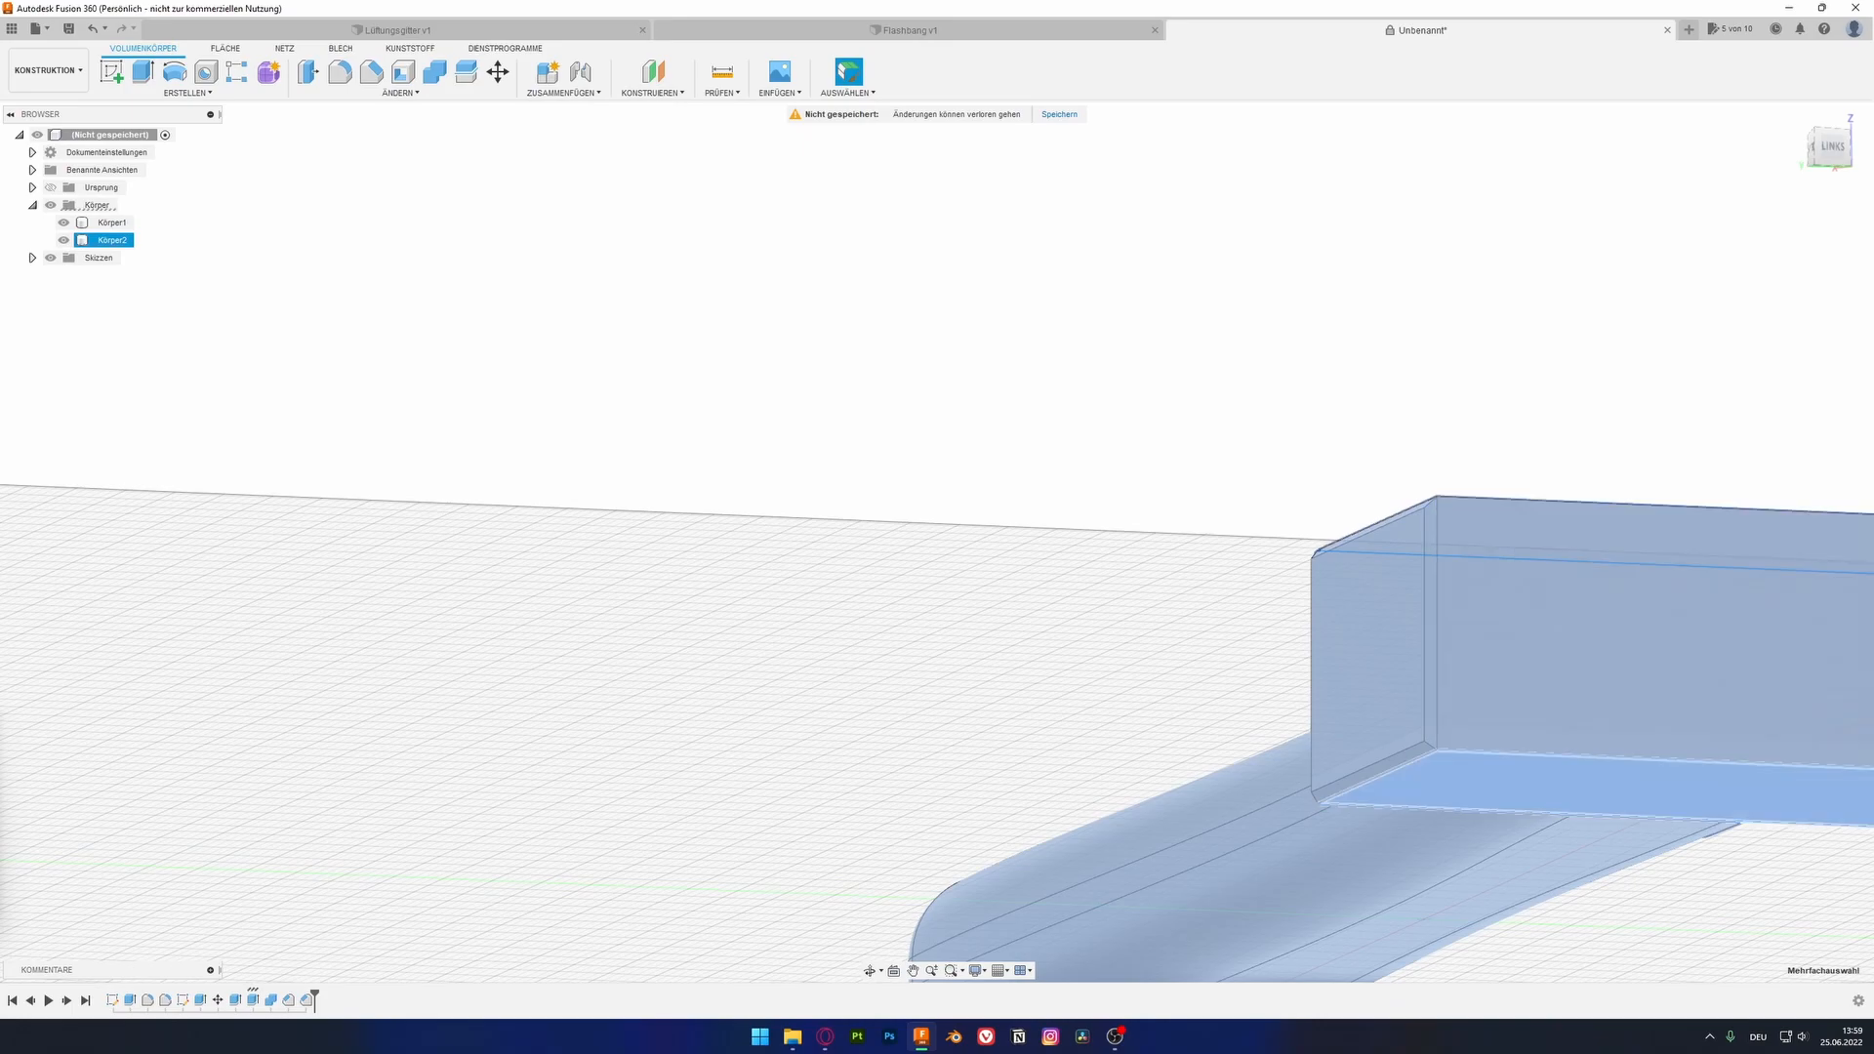
key("Escape")
Step: Chamfer the four long edges along the hammer head's top and bottom faces by 1 mm, using distance and angle
middle_click_drag(1366, 663, 976, 586)
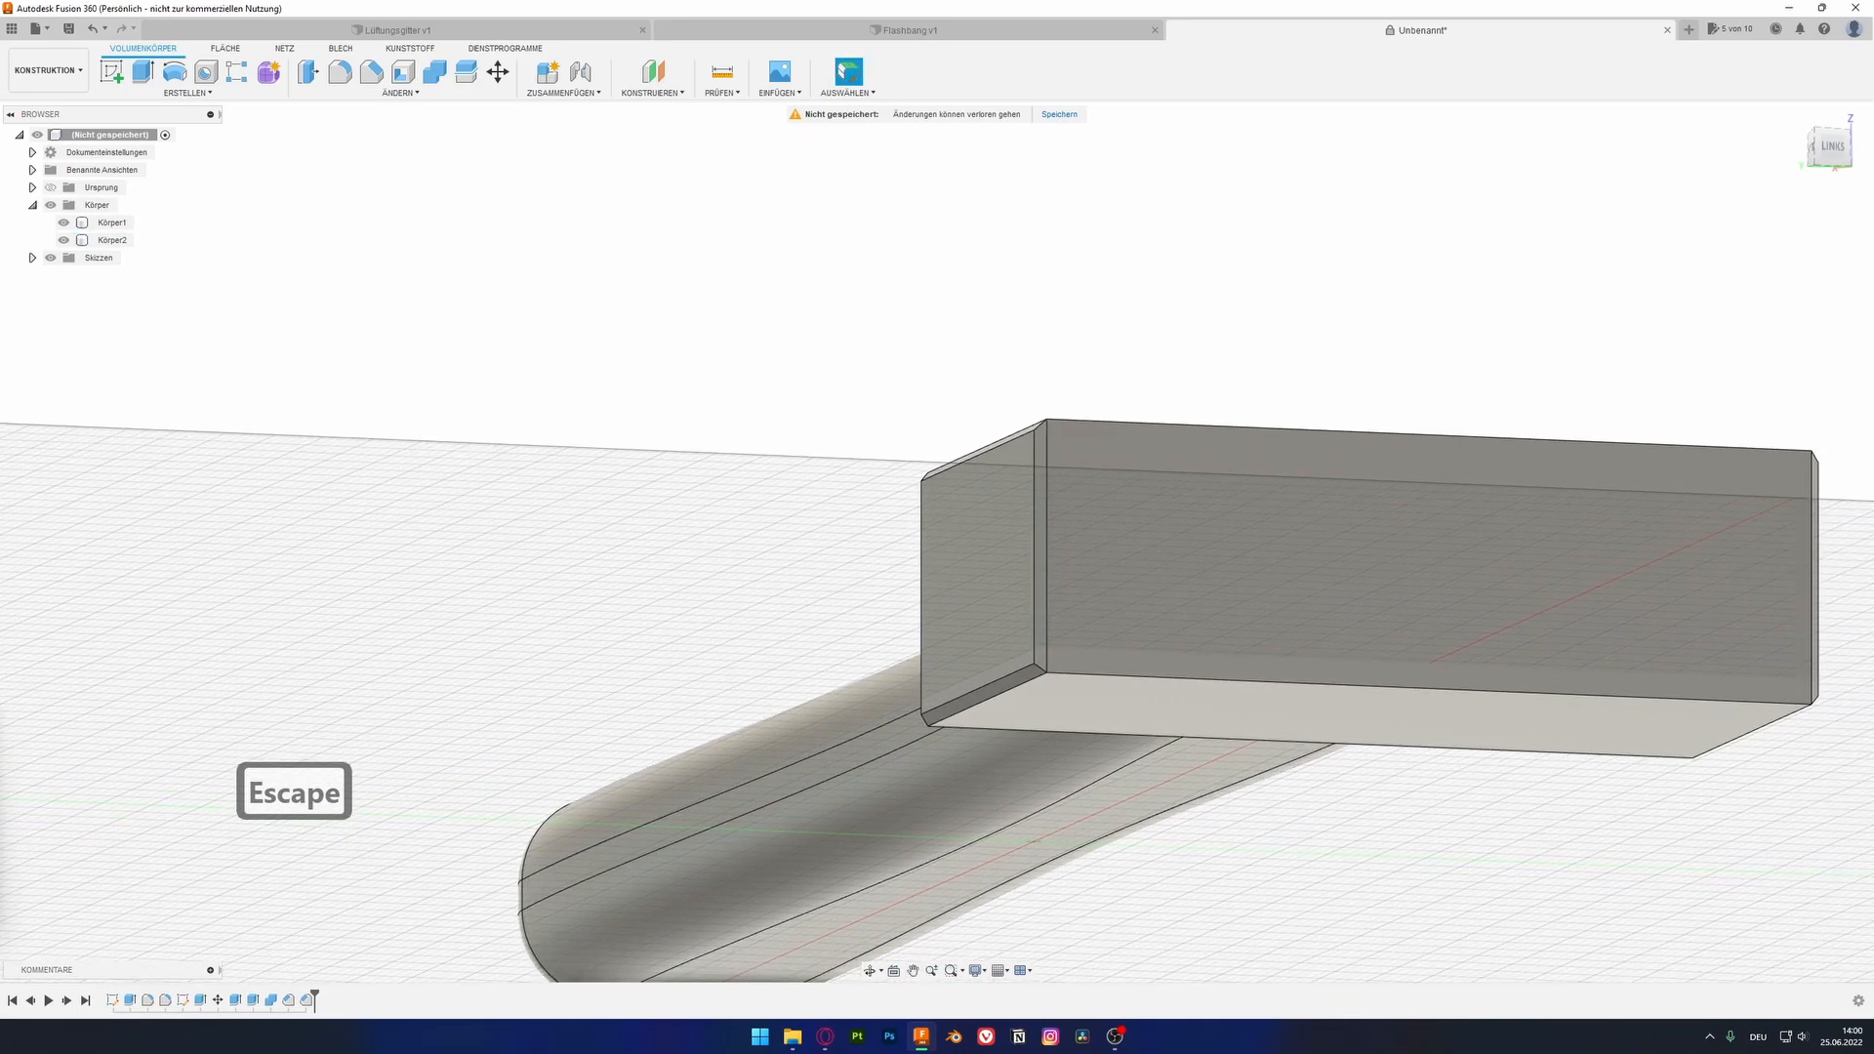
left_click(371, 73)
left_click(1124, 673)
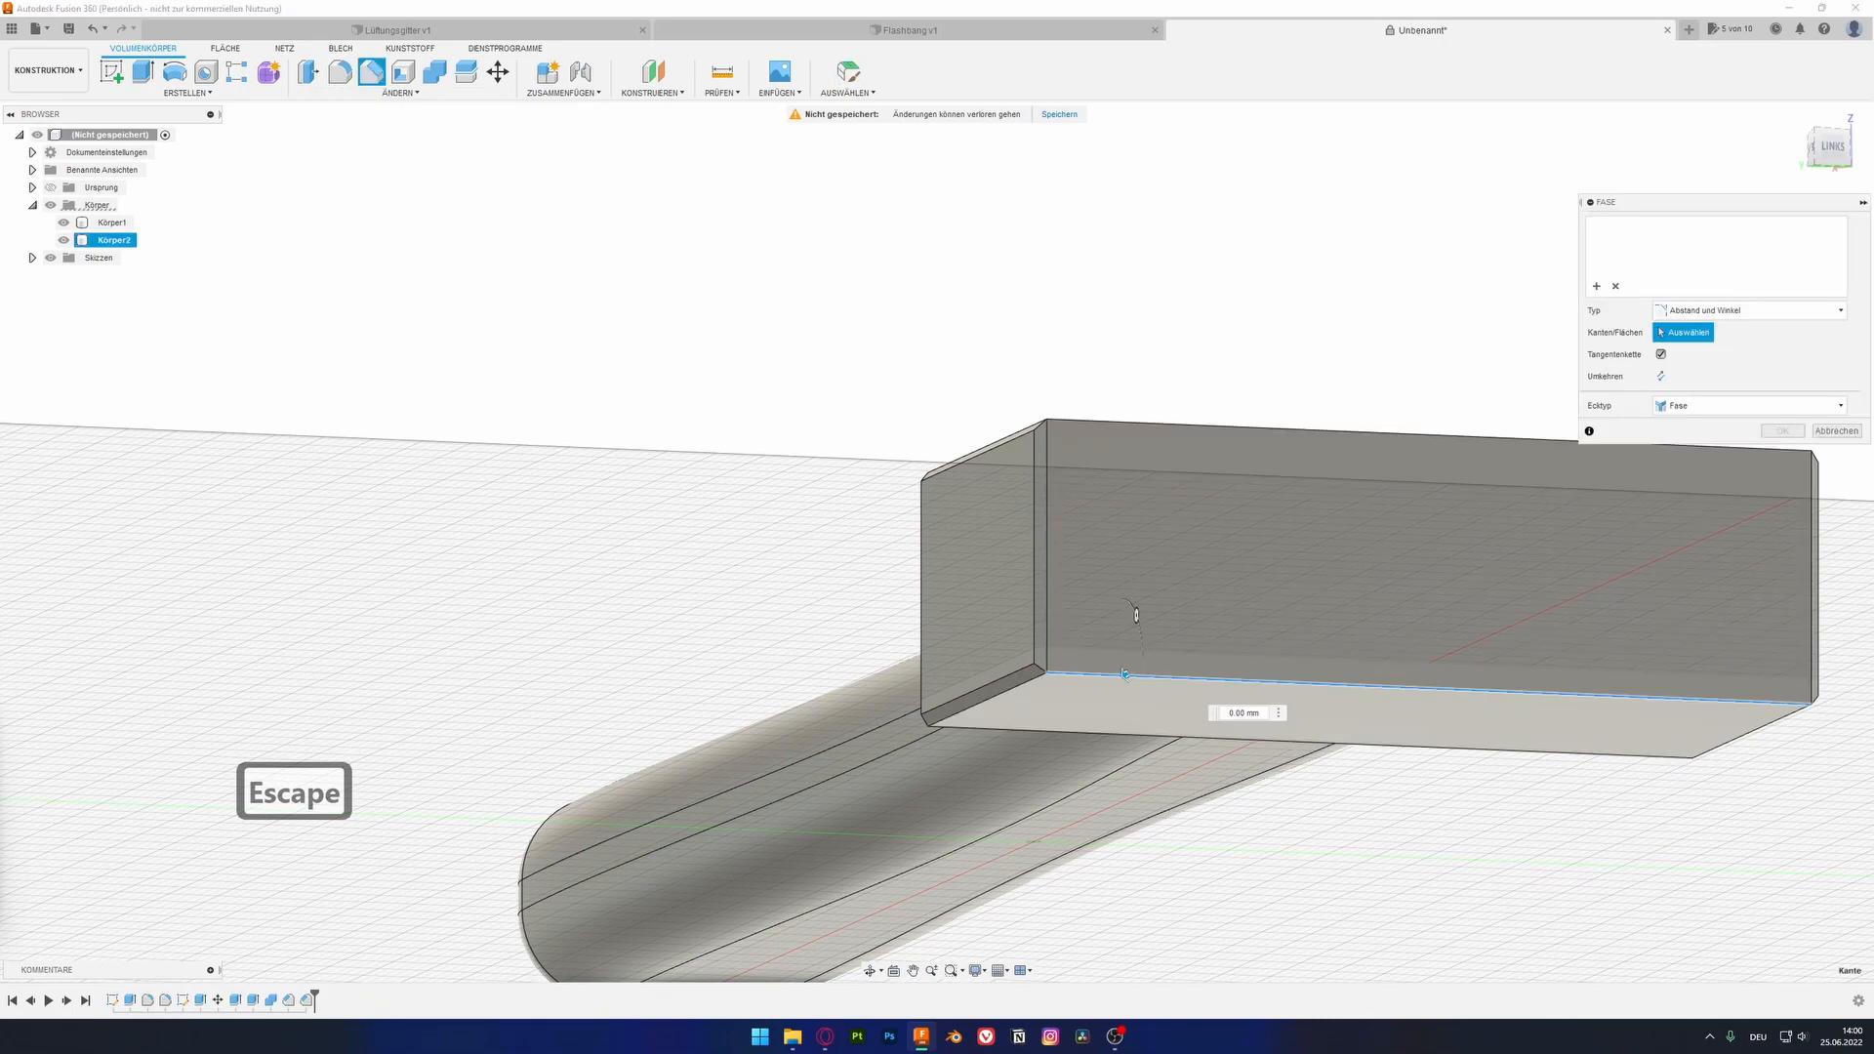
left_click(1331, 432)
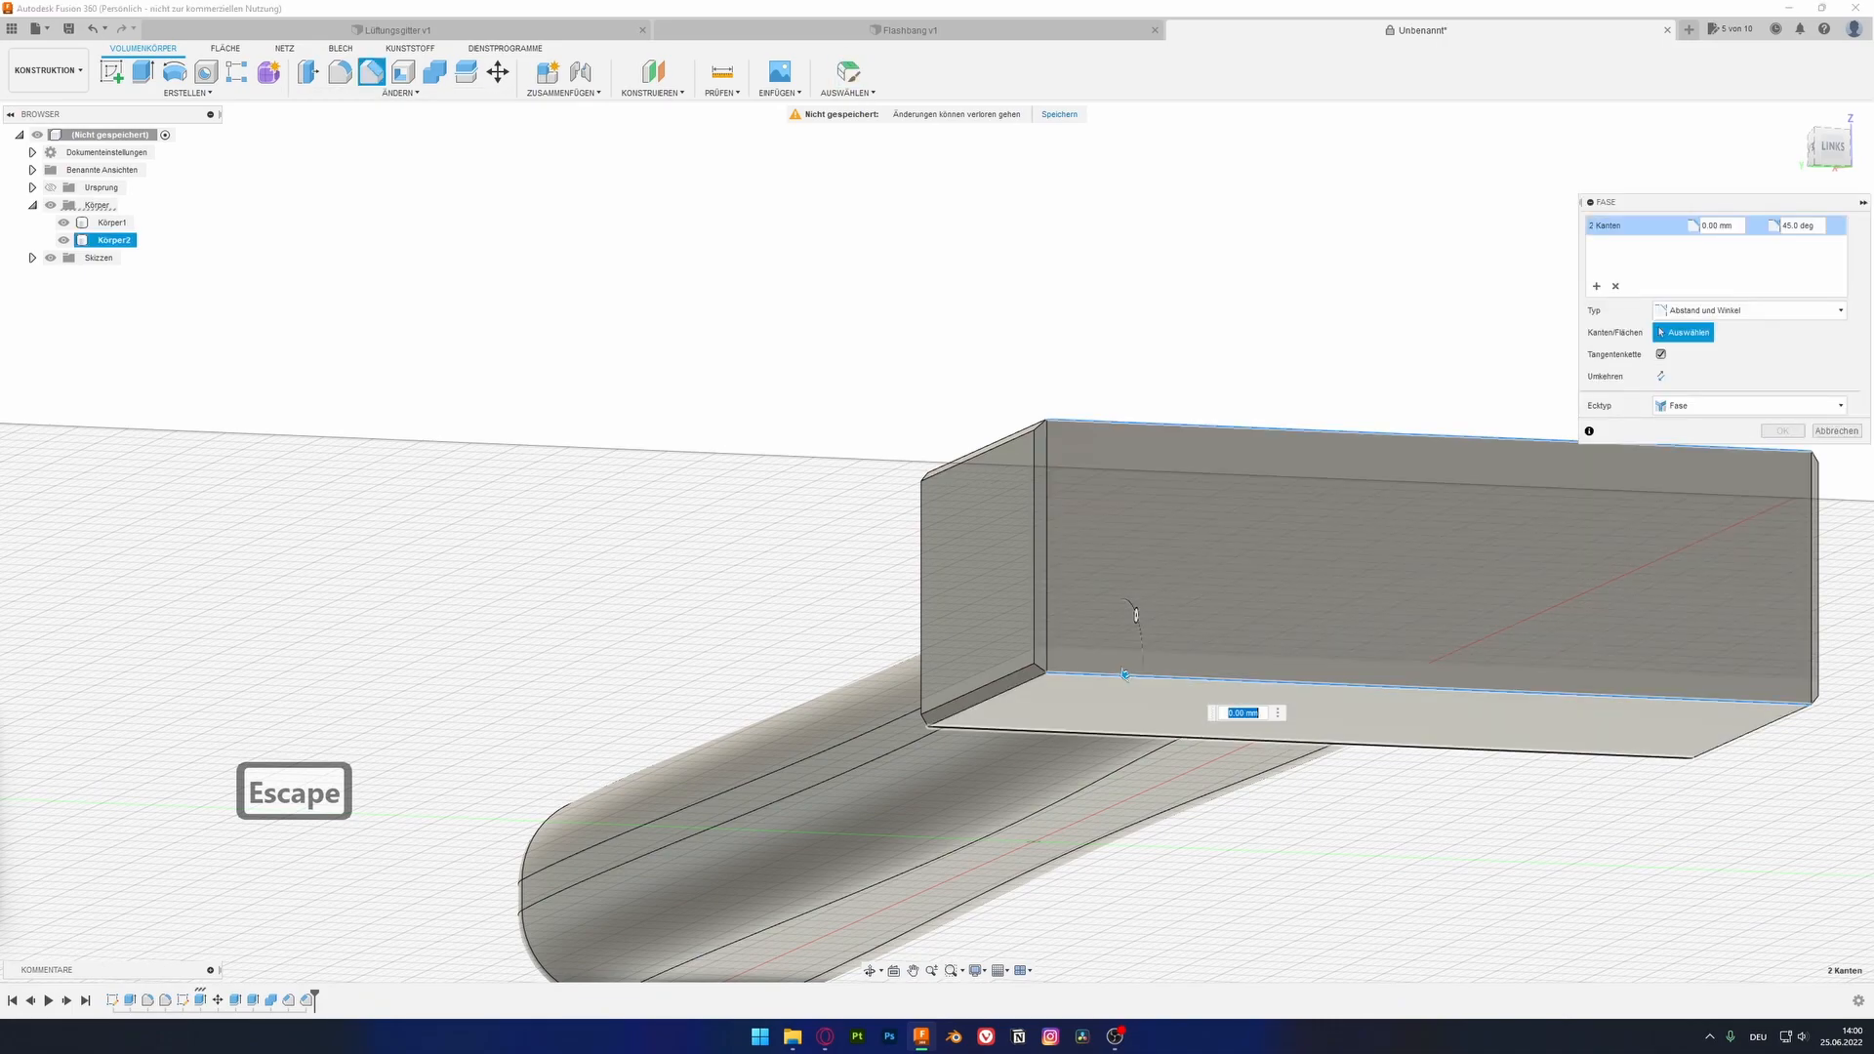
left_click(1310, 742)
middle_click_drag(1310, 585, 1278, 878, "shift")
middle_click_drag(976, 683, 1044, 322)
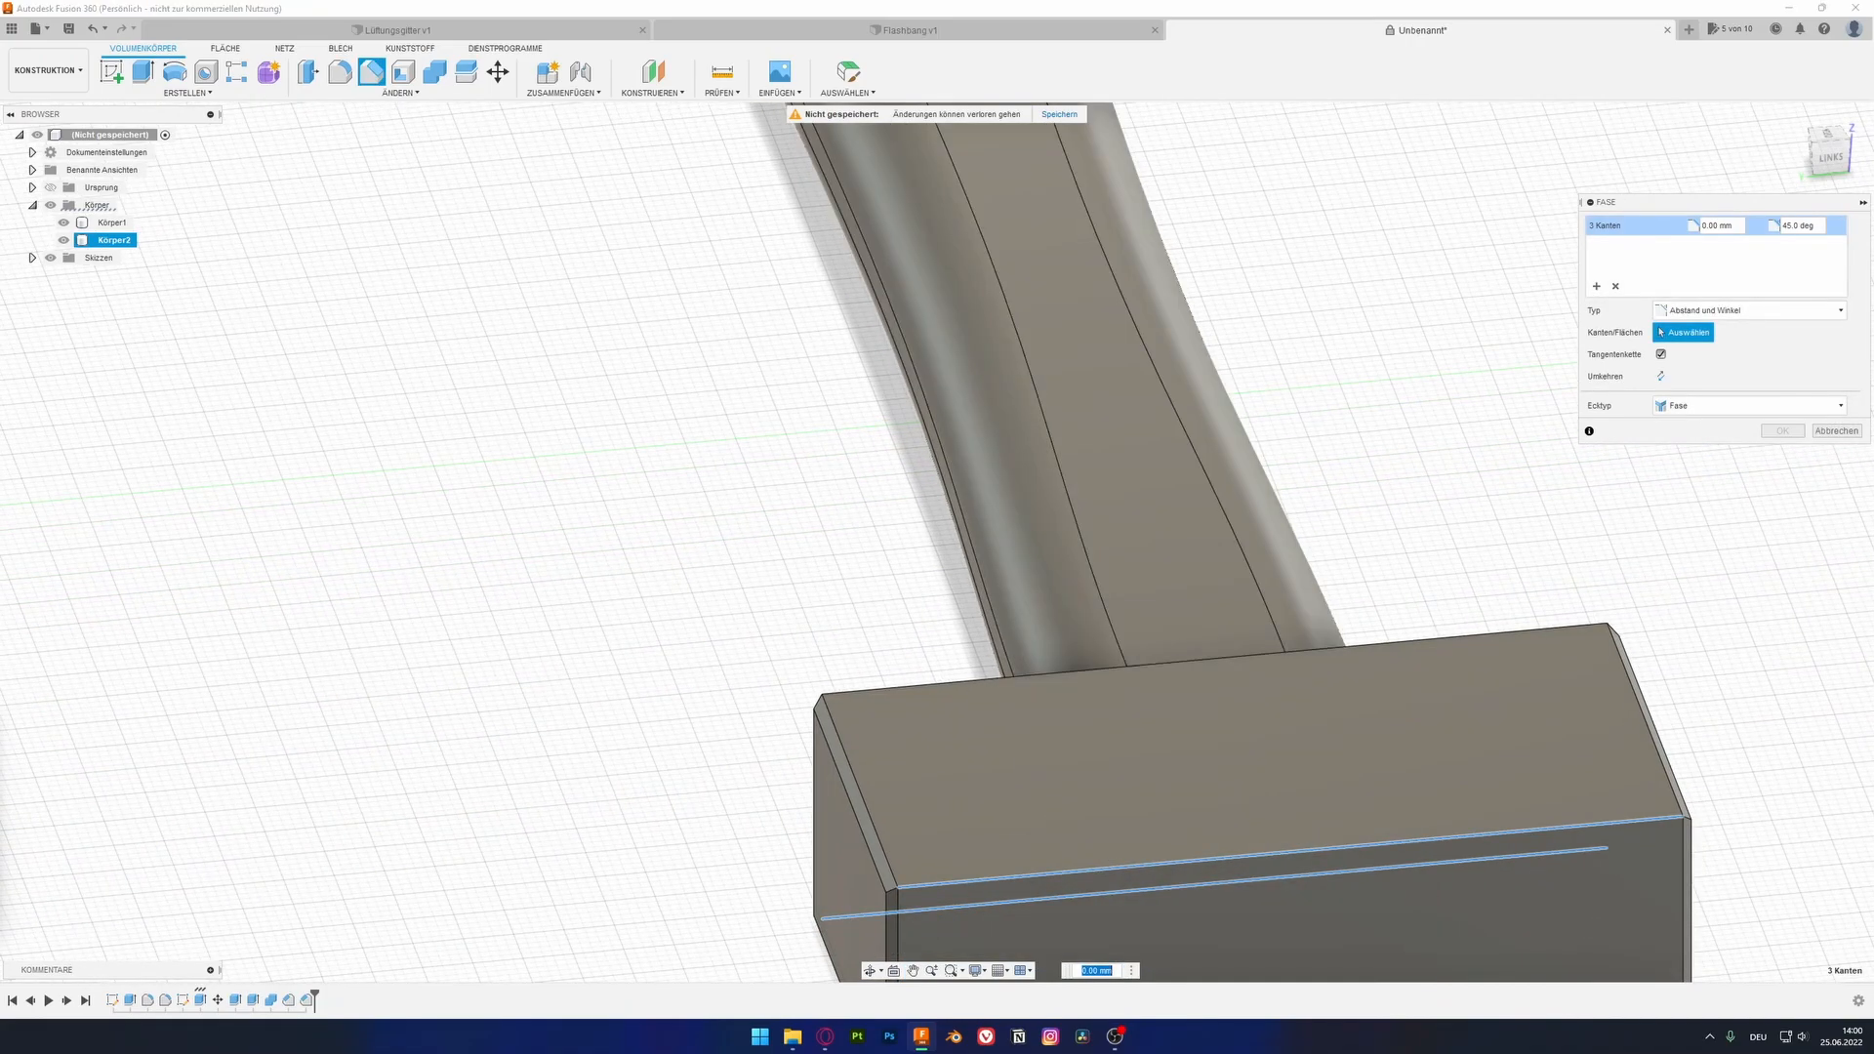
left_click(1015, 678)
middle_click_drag(1015, 677, 1032, 441)
type("1")
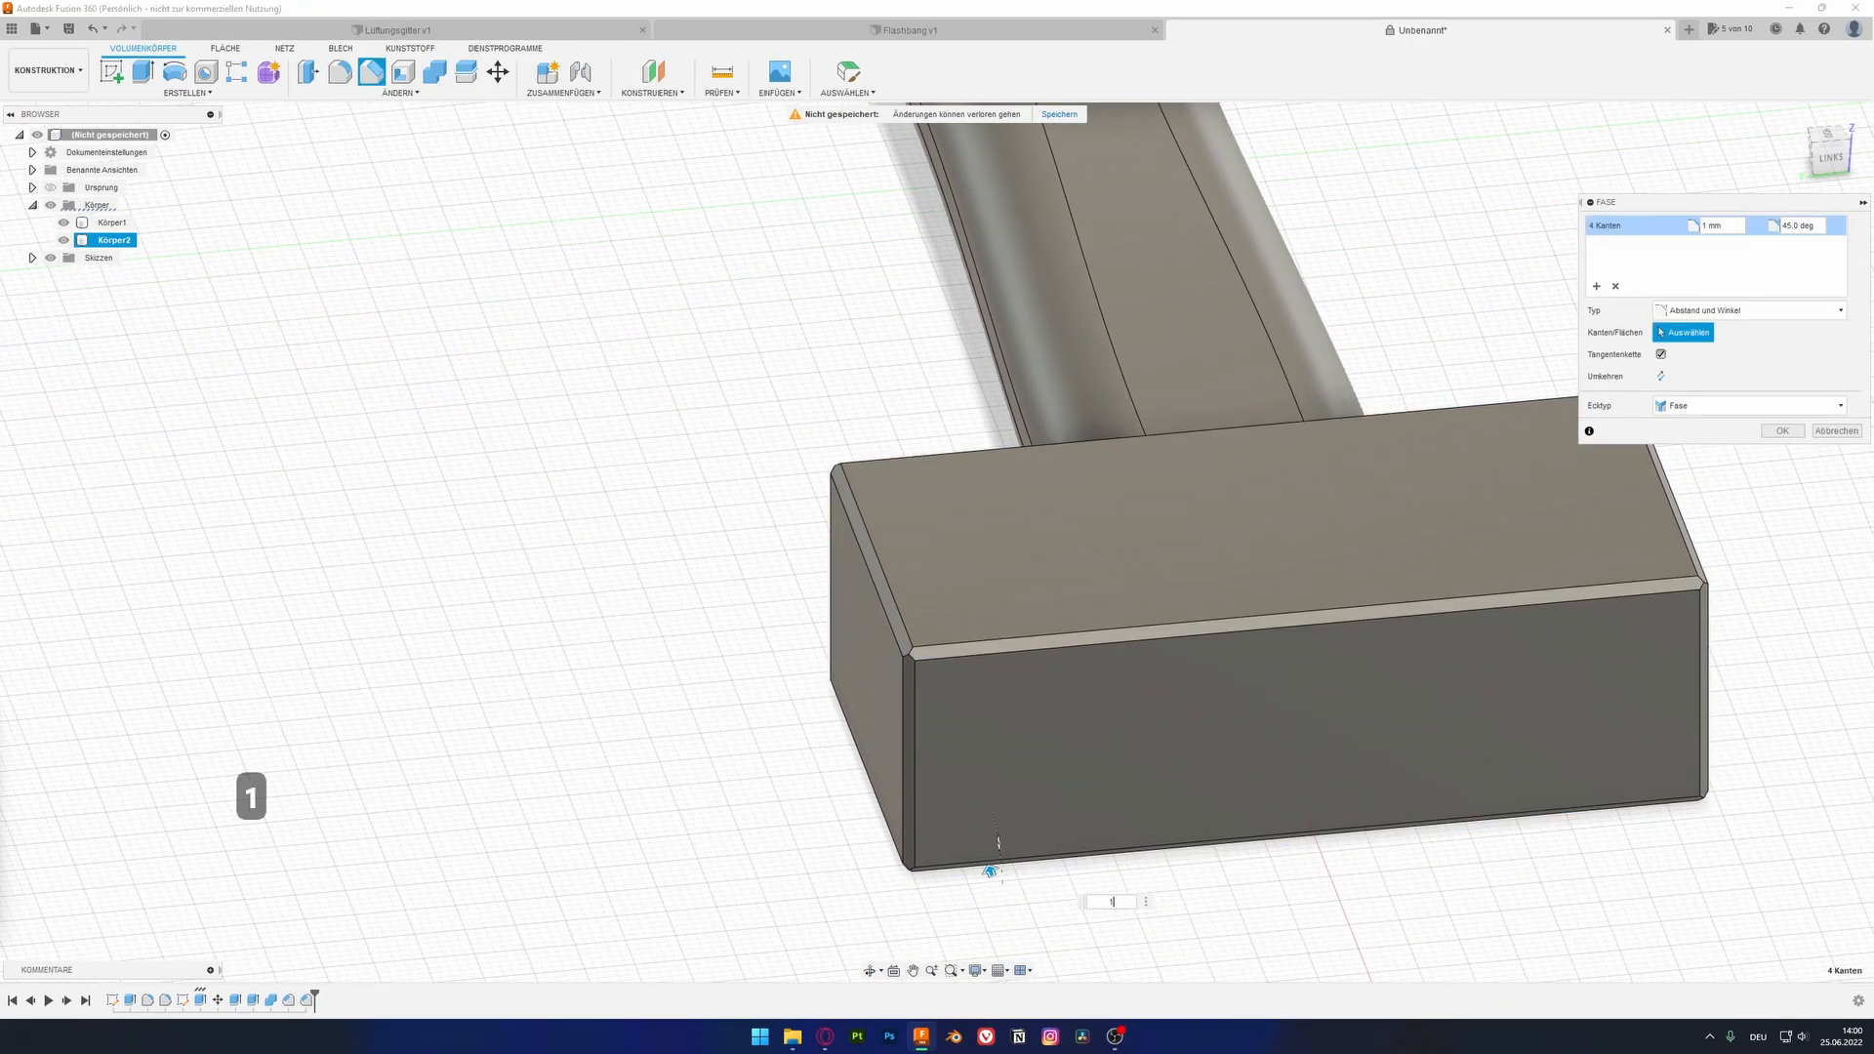
middle_click_drag(997, 841, 1187, 648, "shift")
key("Return")
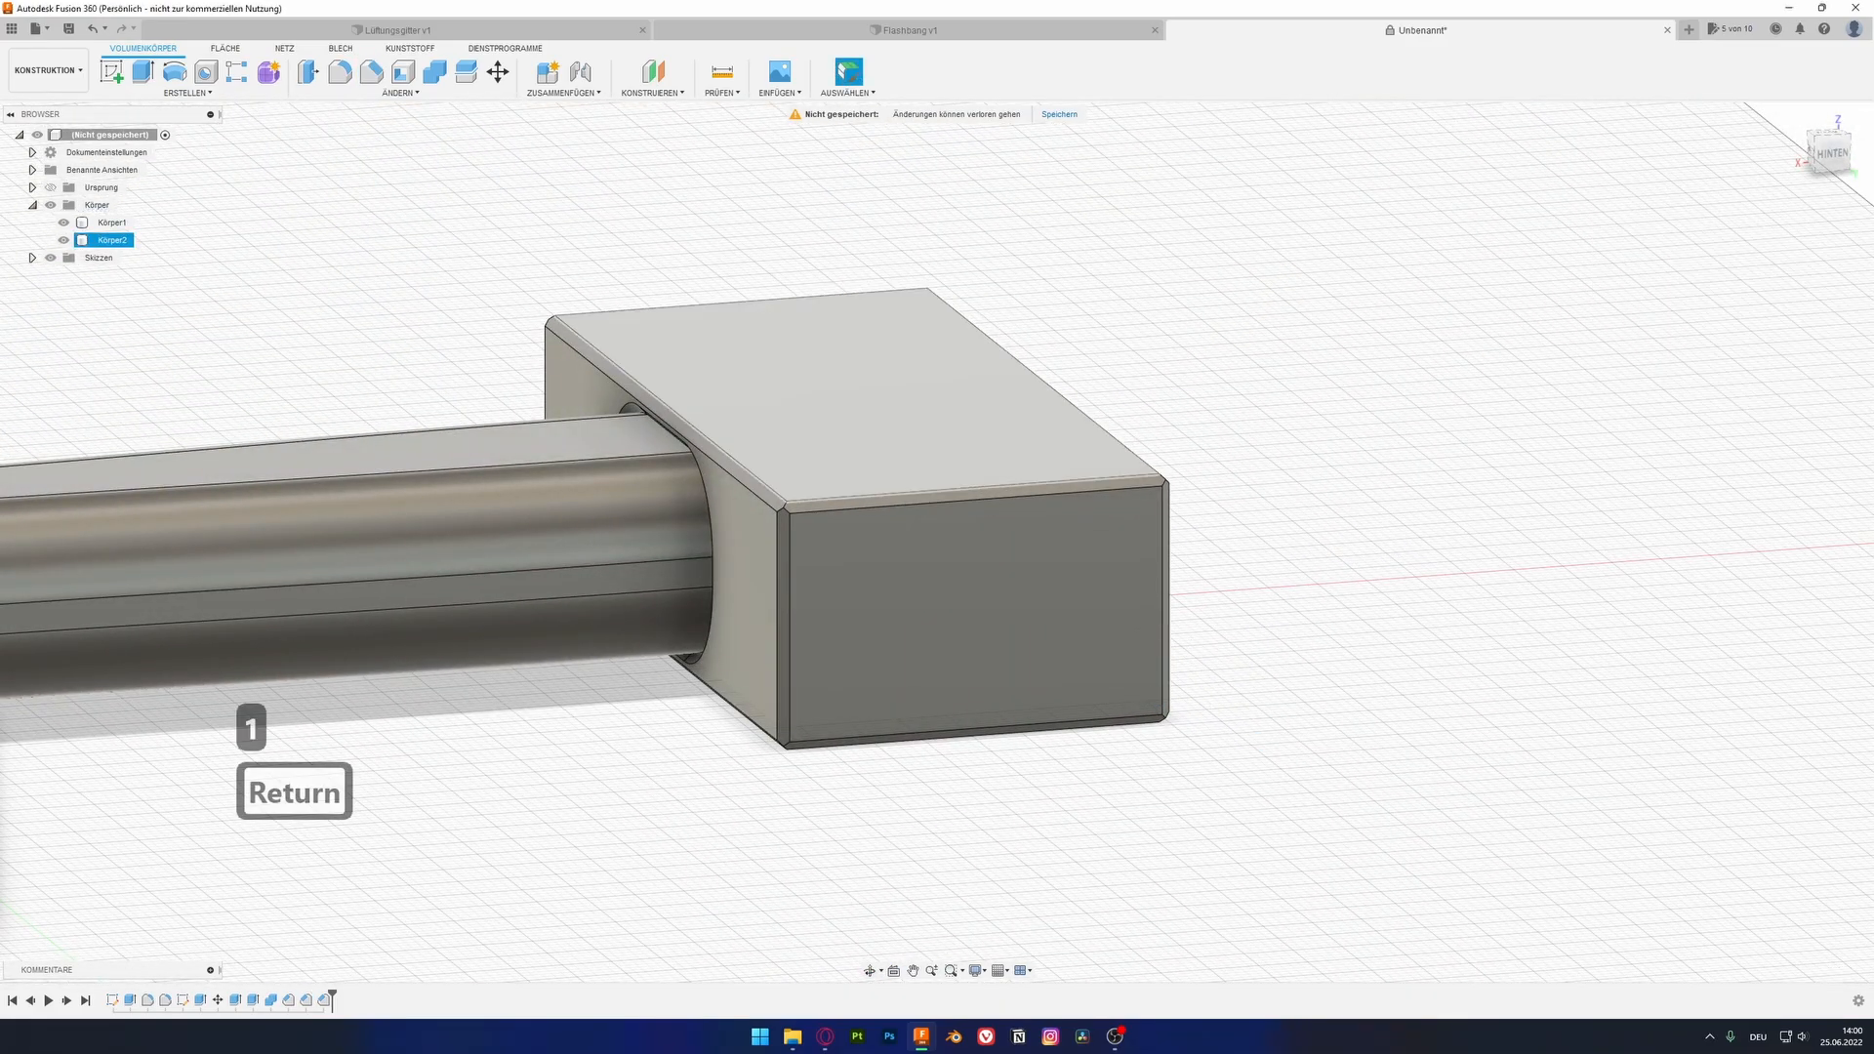
Step: Switch to the Render workspace and open the appearance settings for bodies and components
middle_click_drag(937, 430, 996, 390, "shift")
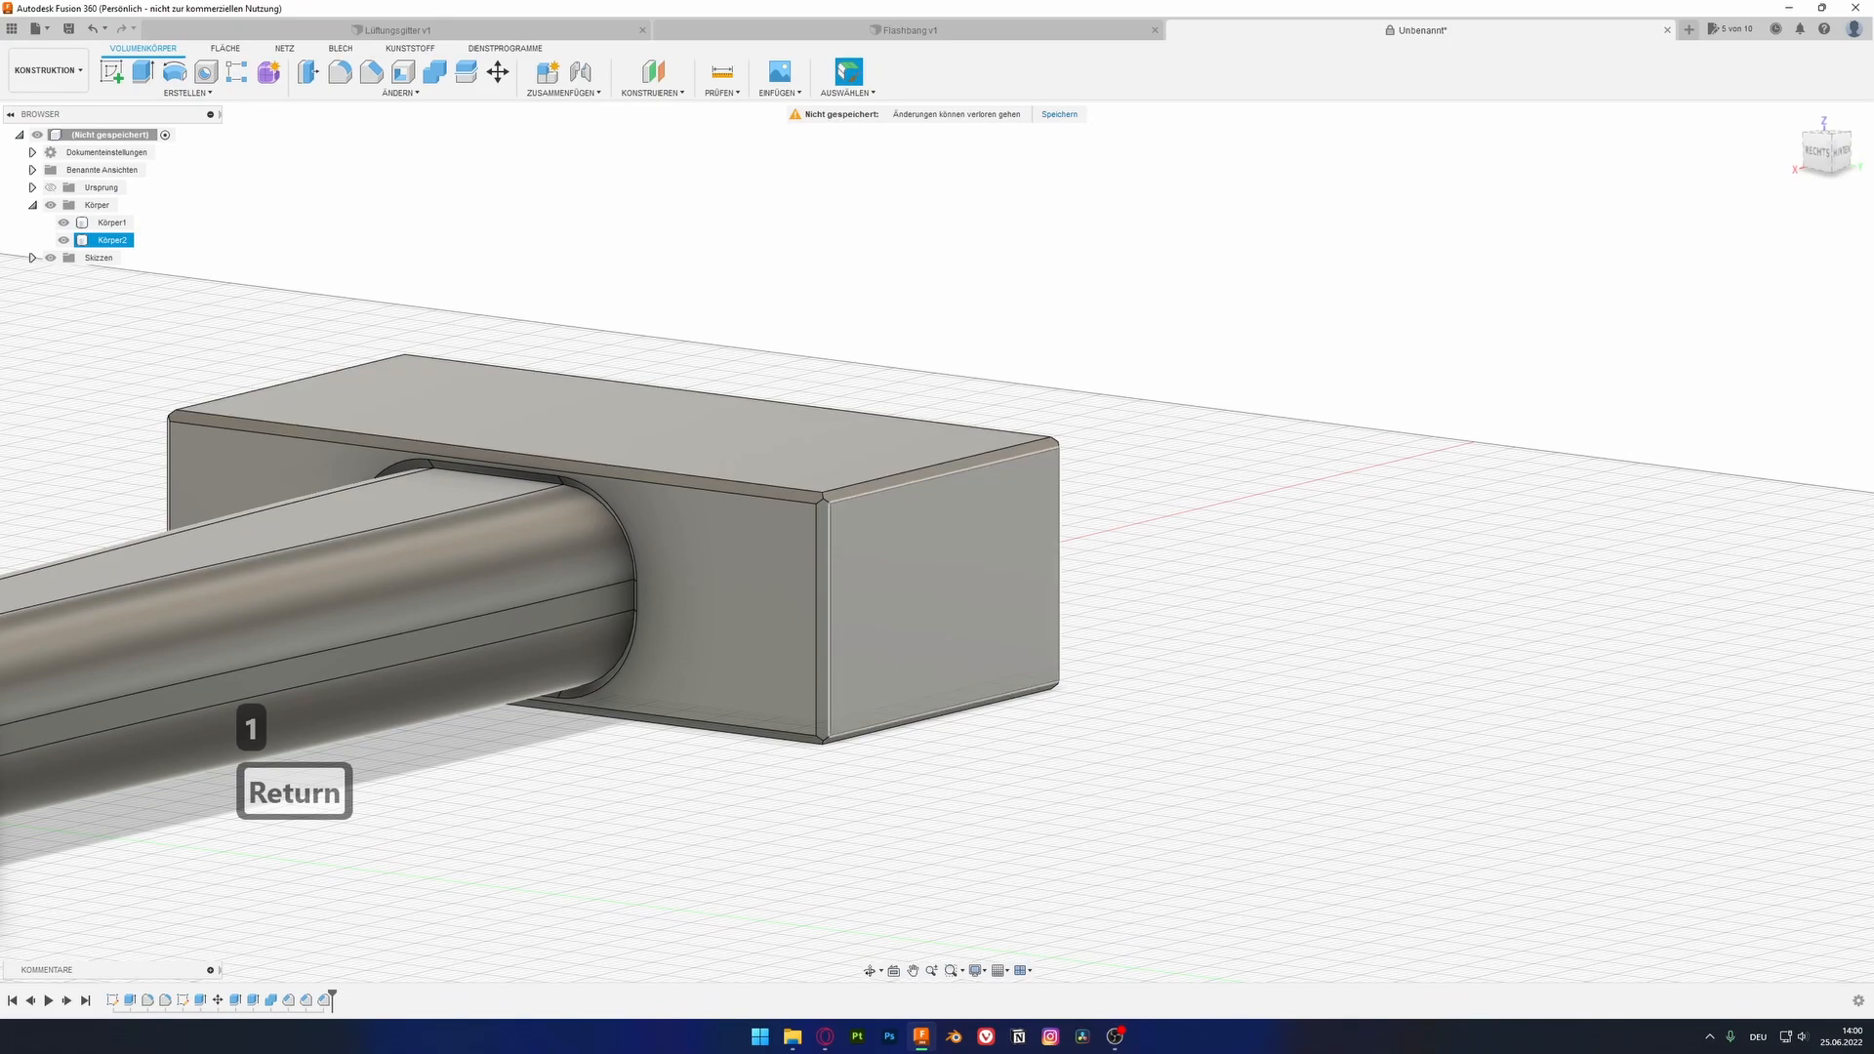
middle_click_drag(547, 547, 830, 605, "shift")
middle_click_drag(386, 629, 932, 570)
scroll(785, 545, "down", 3)
middle_click_drag(785, 544, 610, 451, "shift")
scroll(686, 545, "down", 3)
left_click(47, 71)
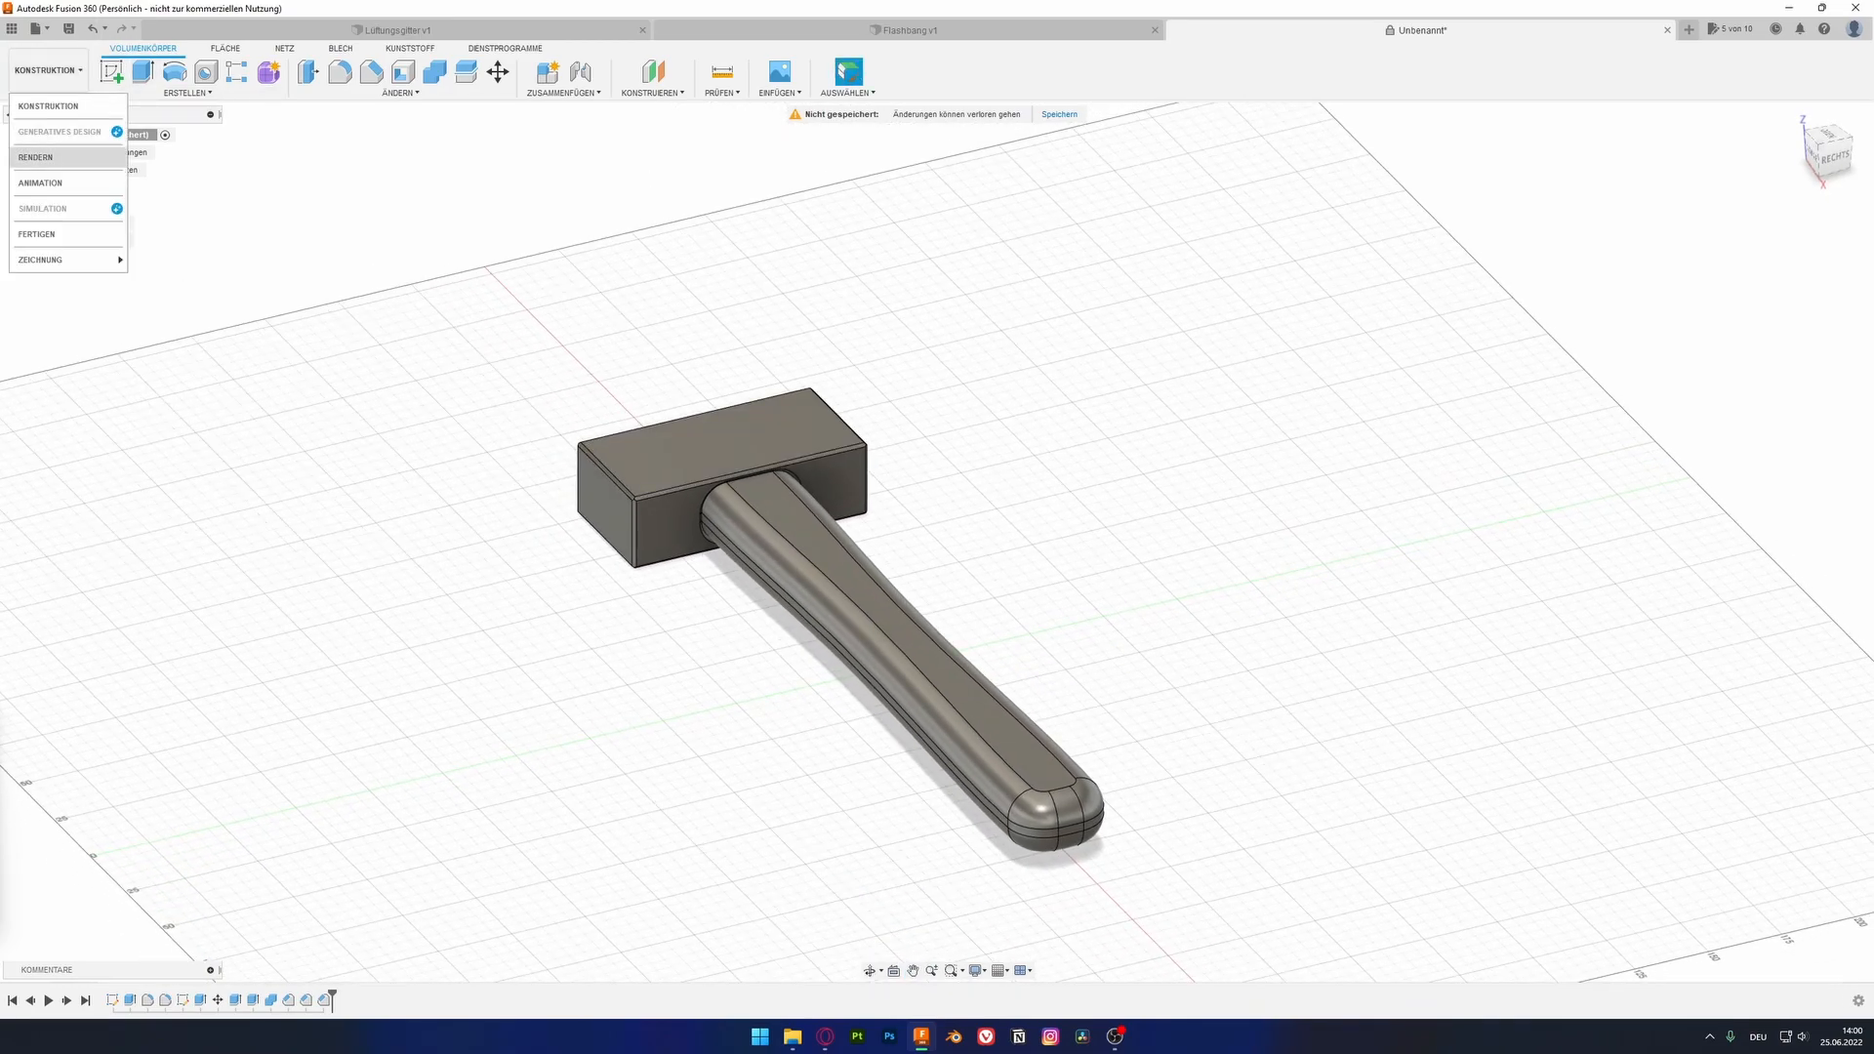
left_click(59, 158)
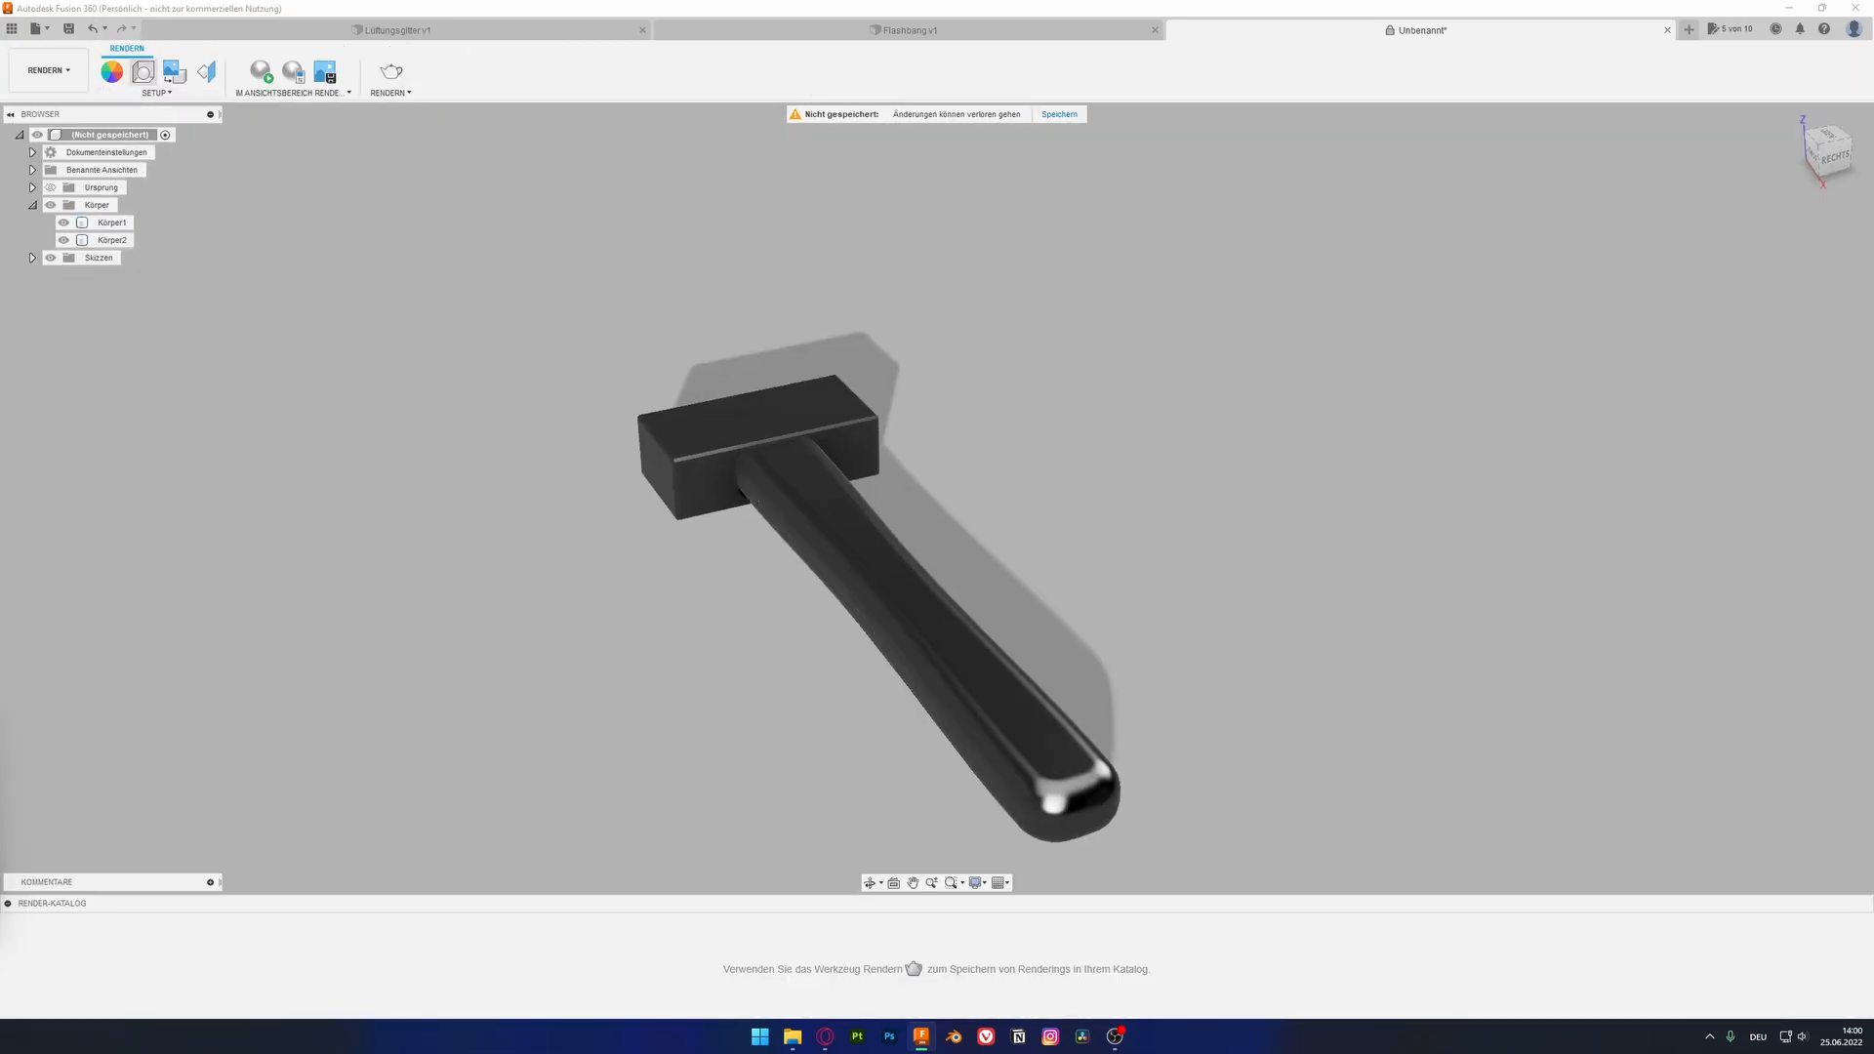
left_click(111, 71)
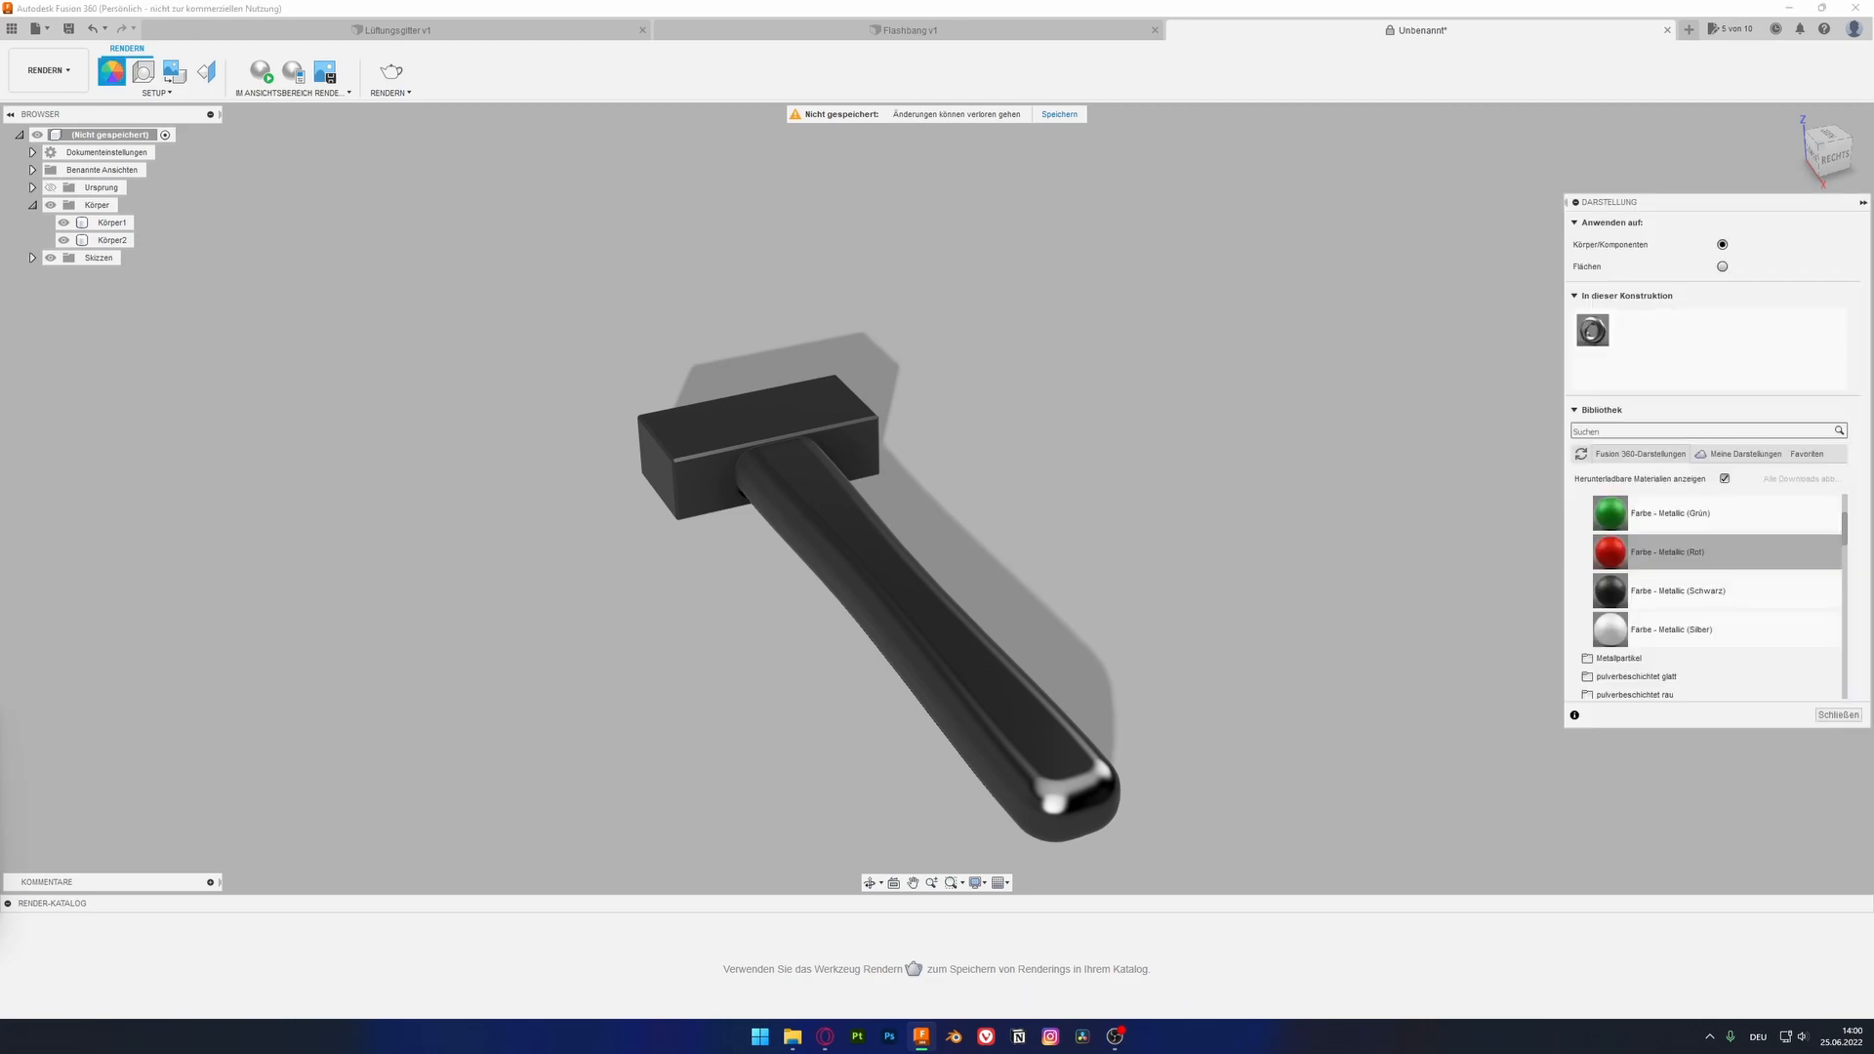
Step: Apply the cast iron appearance Eisen - Guss to the hammer head
left_click(1596, 502)
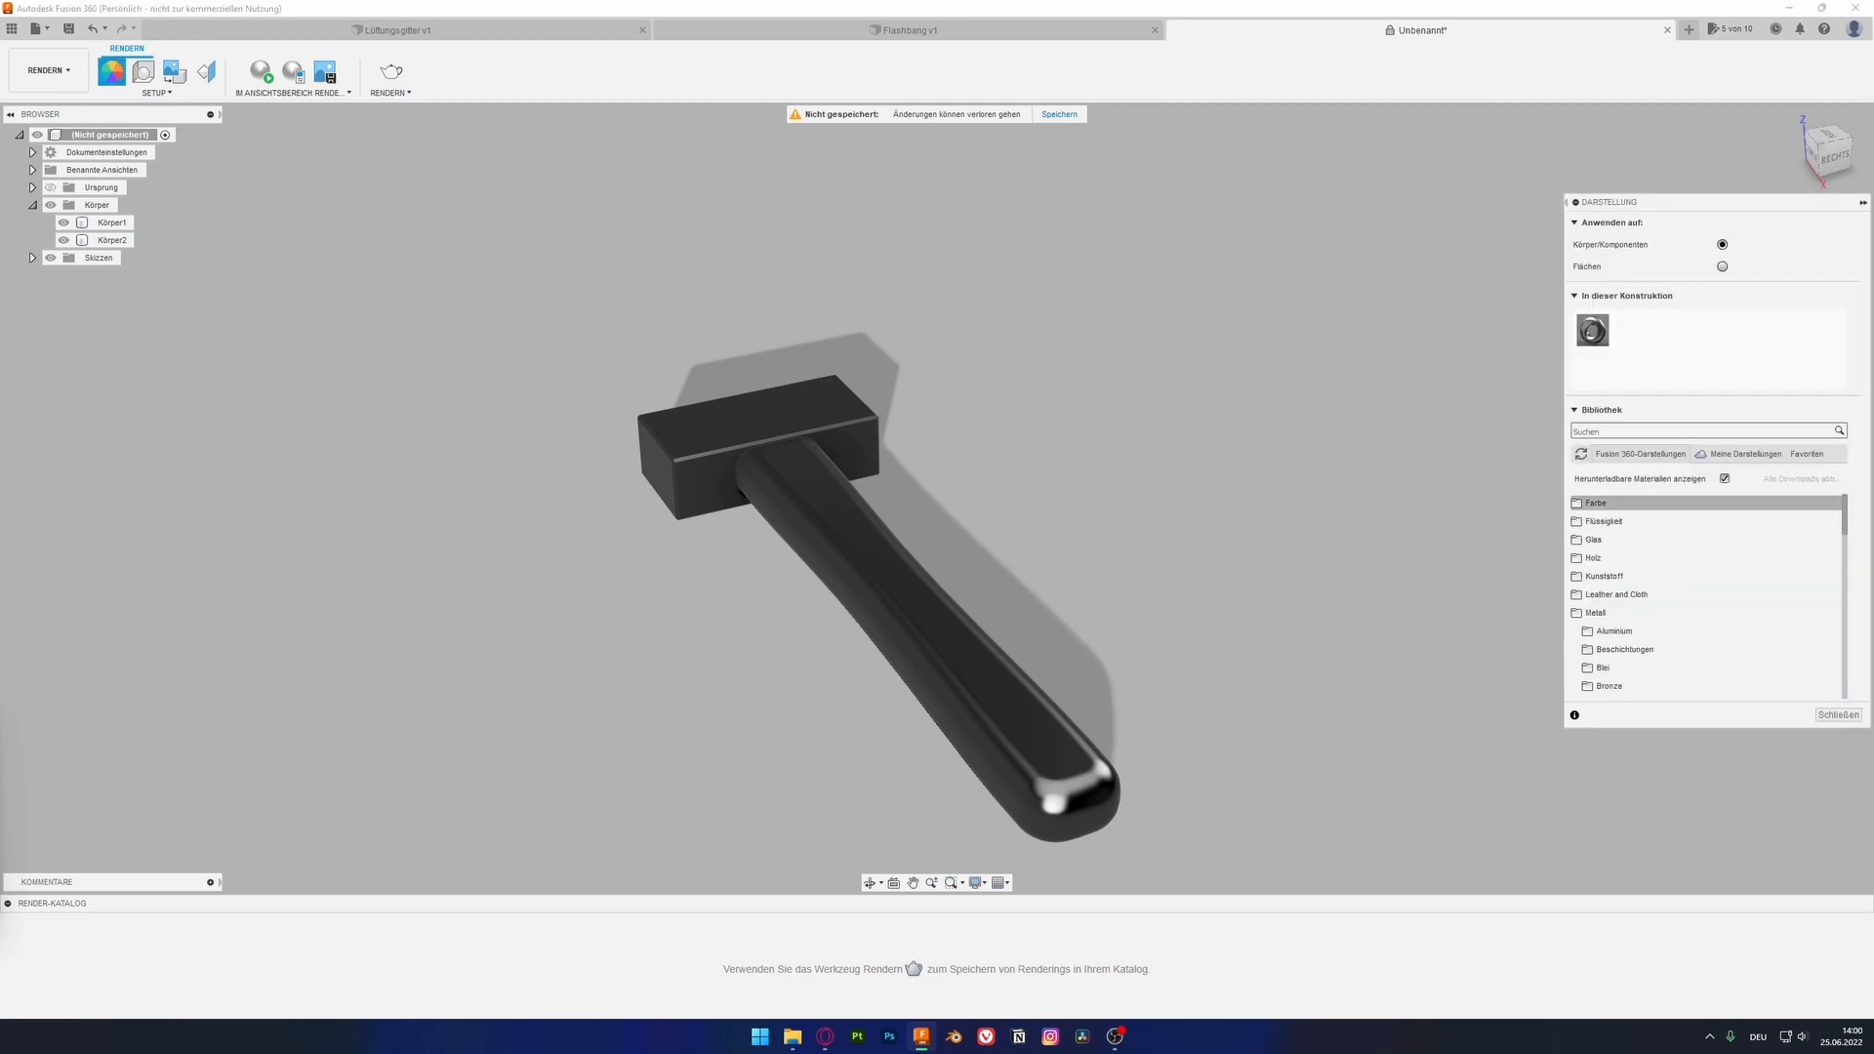
scroll(1703, 594, "down", 8)
scroll(1703, 630, "down", 5)
scroll(1703, 631, "up", 6)
scroll(1715, 596, "up", 3)
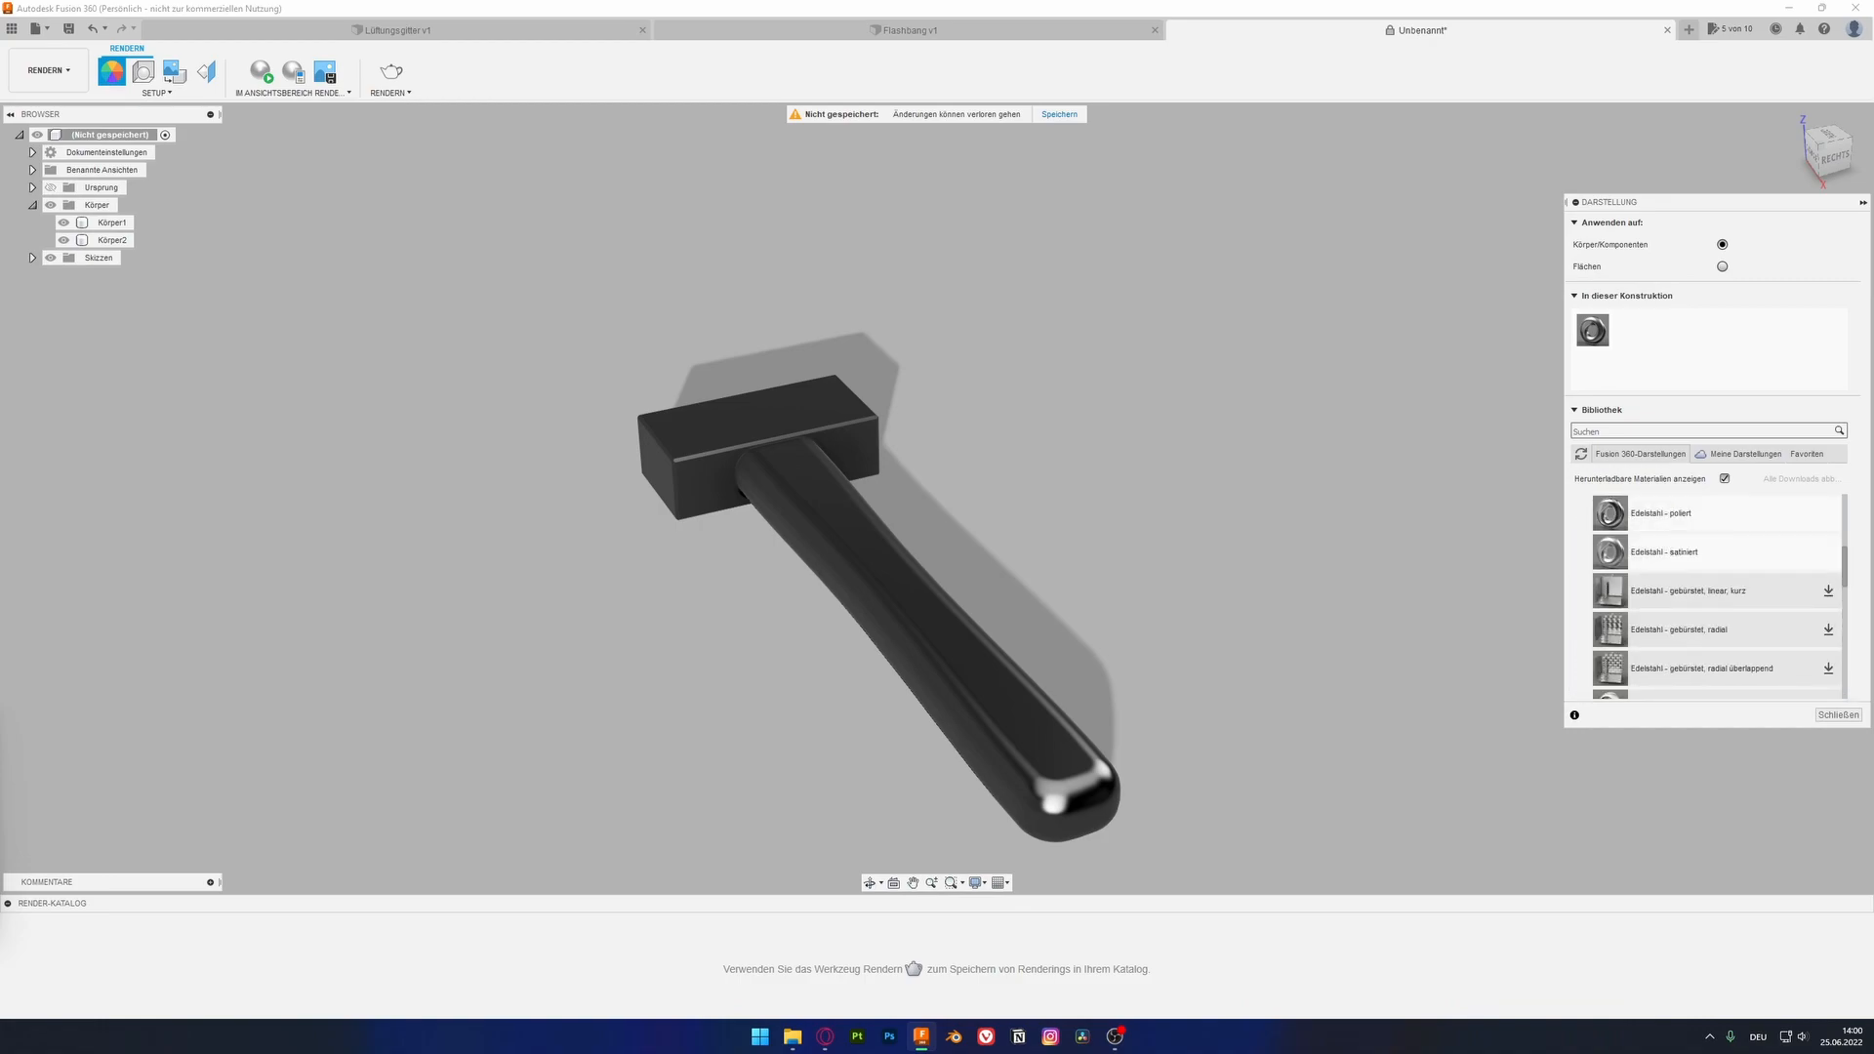
scroll(1708, 595, "up", 2)
left_click(1611, 521)
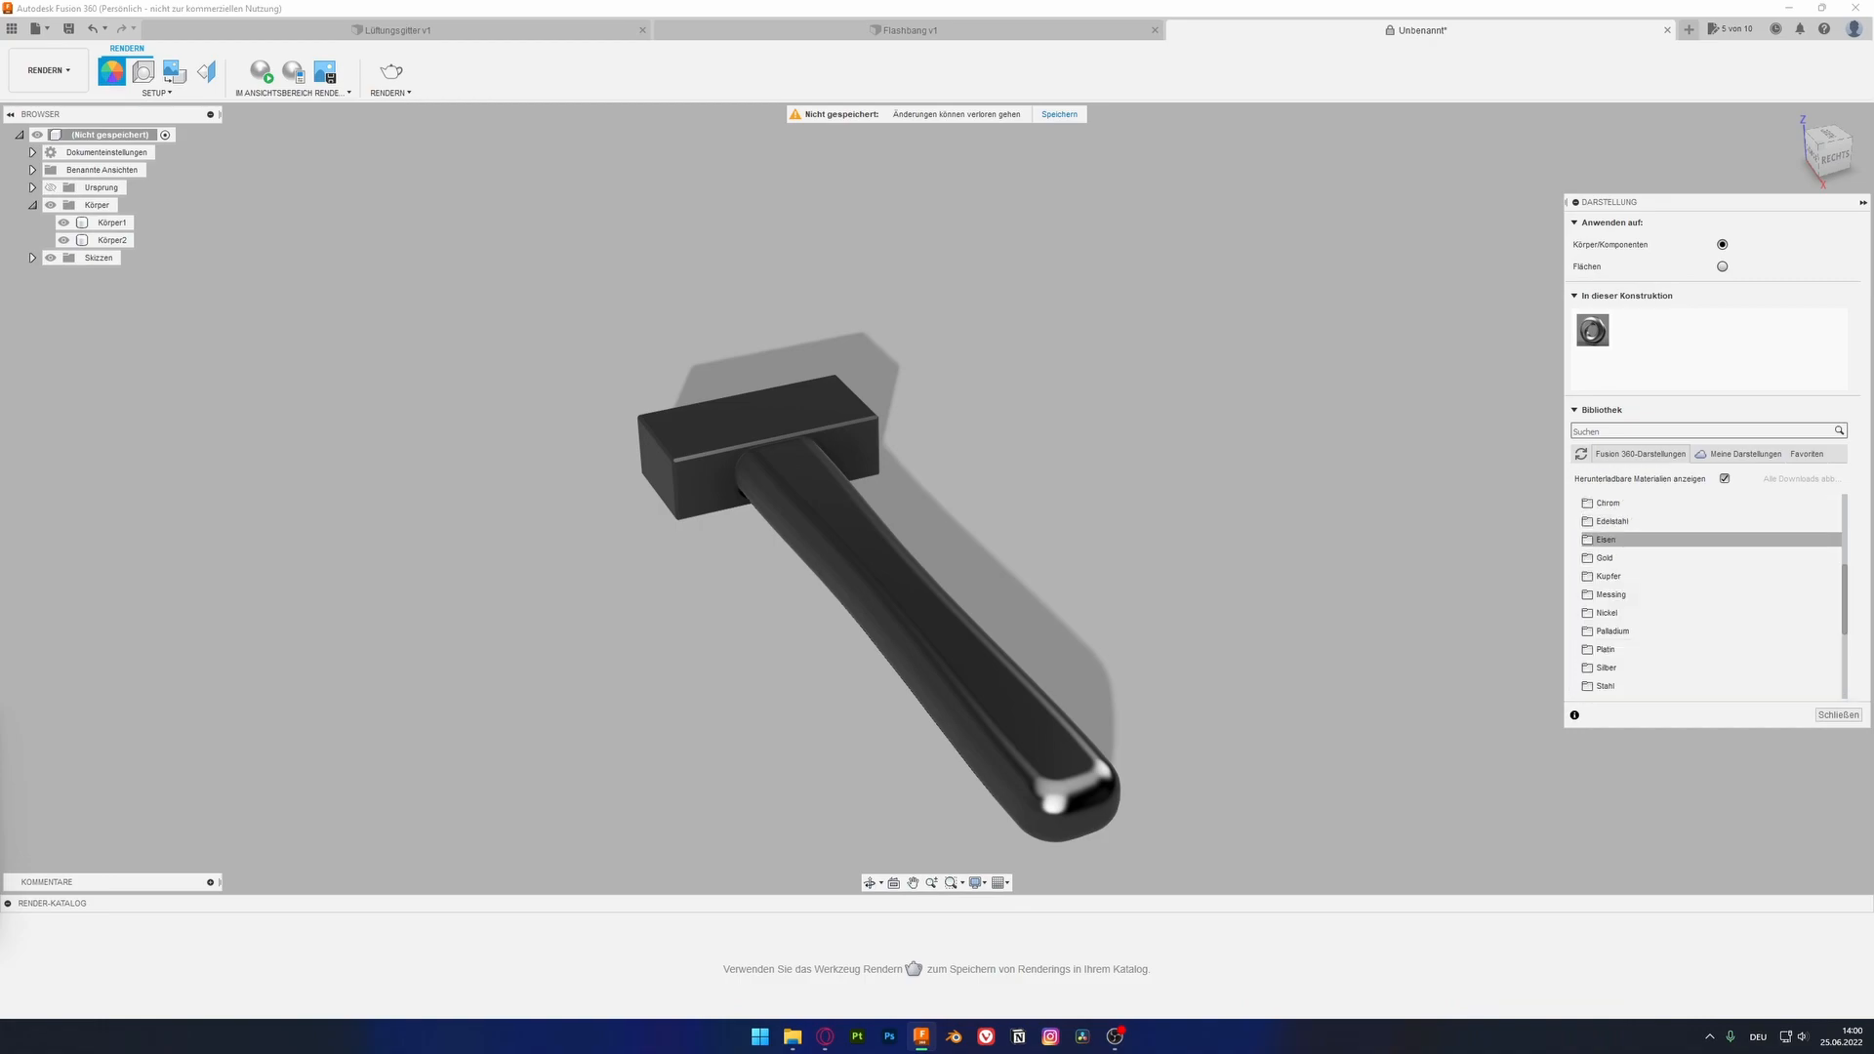
left_click(1606, 540)
left_click_drag(1610, 568, 758, 445)
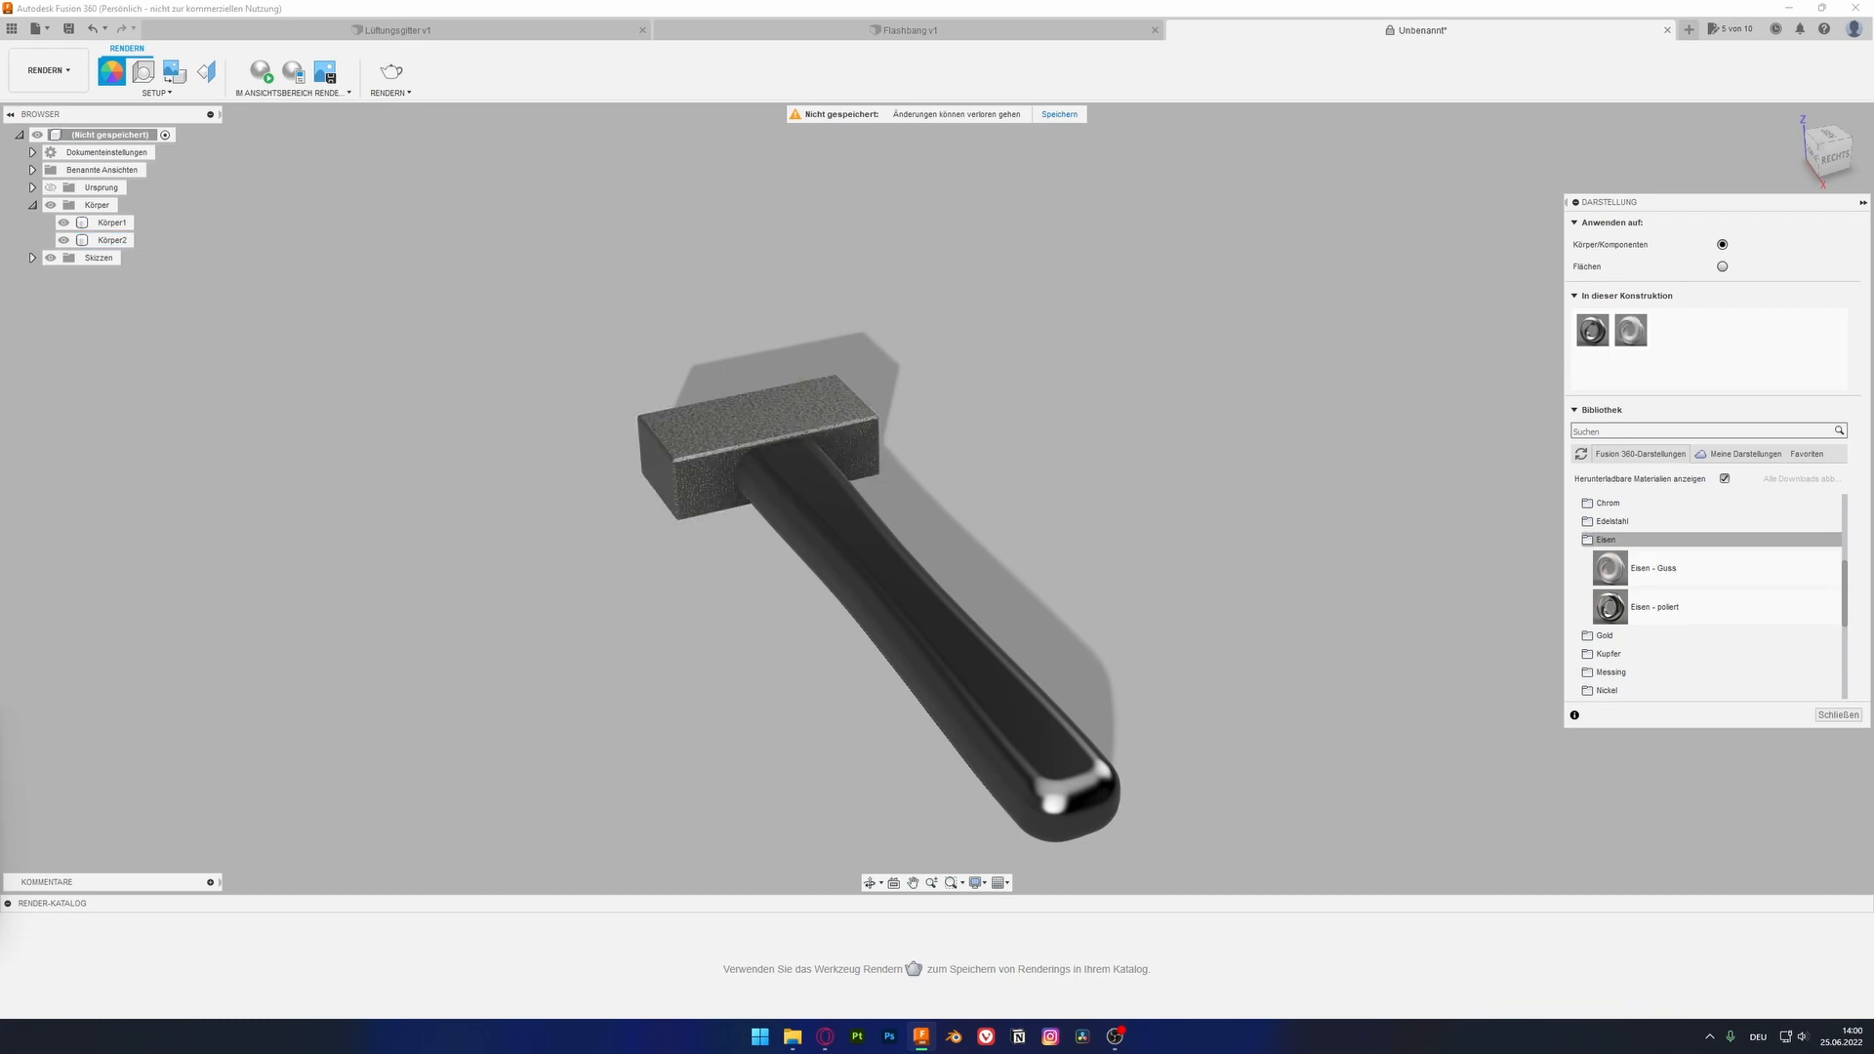
Step: Apply the rough steel appearance Stahl - rau to the hammer head
left_click(1605, 540)
scroll(1708, 595, "down", 2)
left_click(1606, 576)
scroll(1708, 595, "down", 3)
scroll(1708, 591, "down", 3)
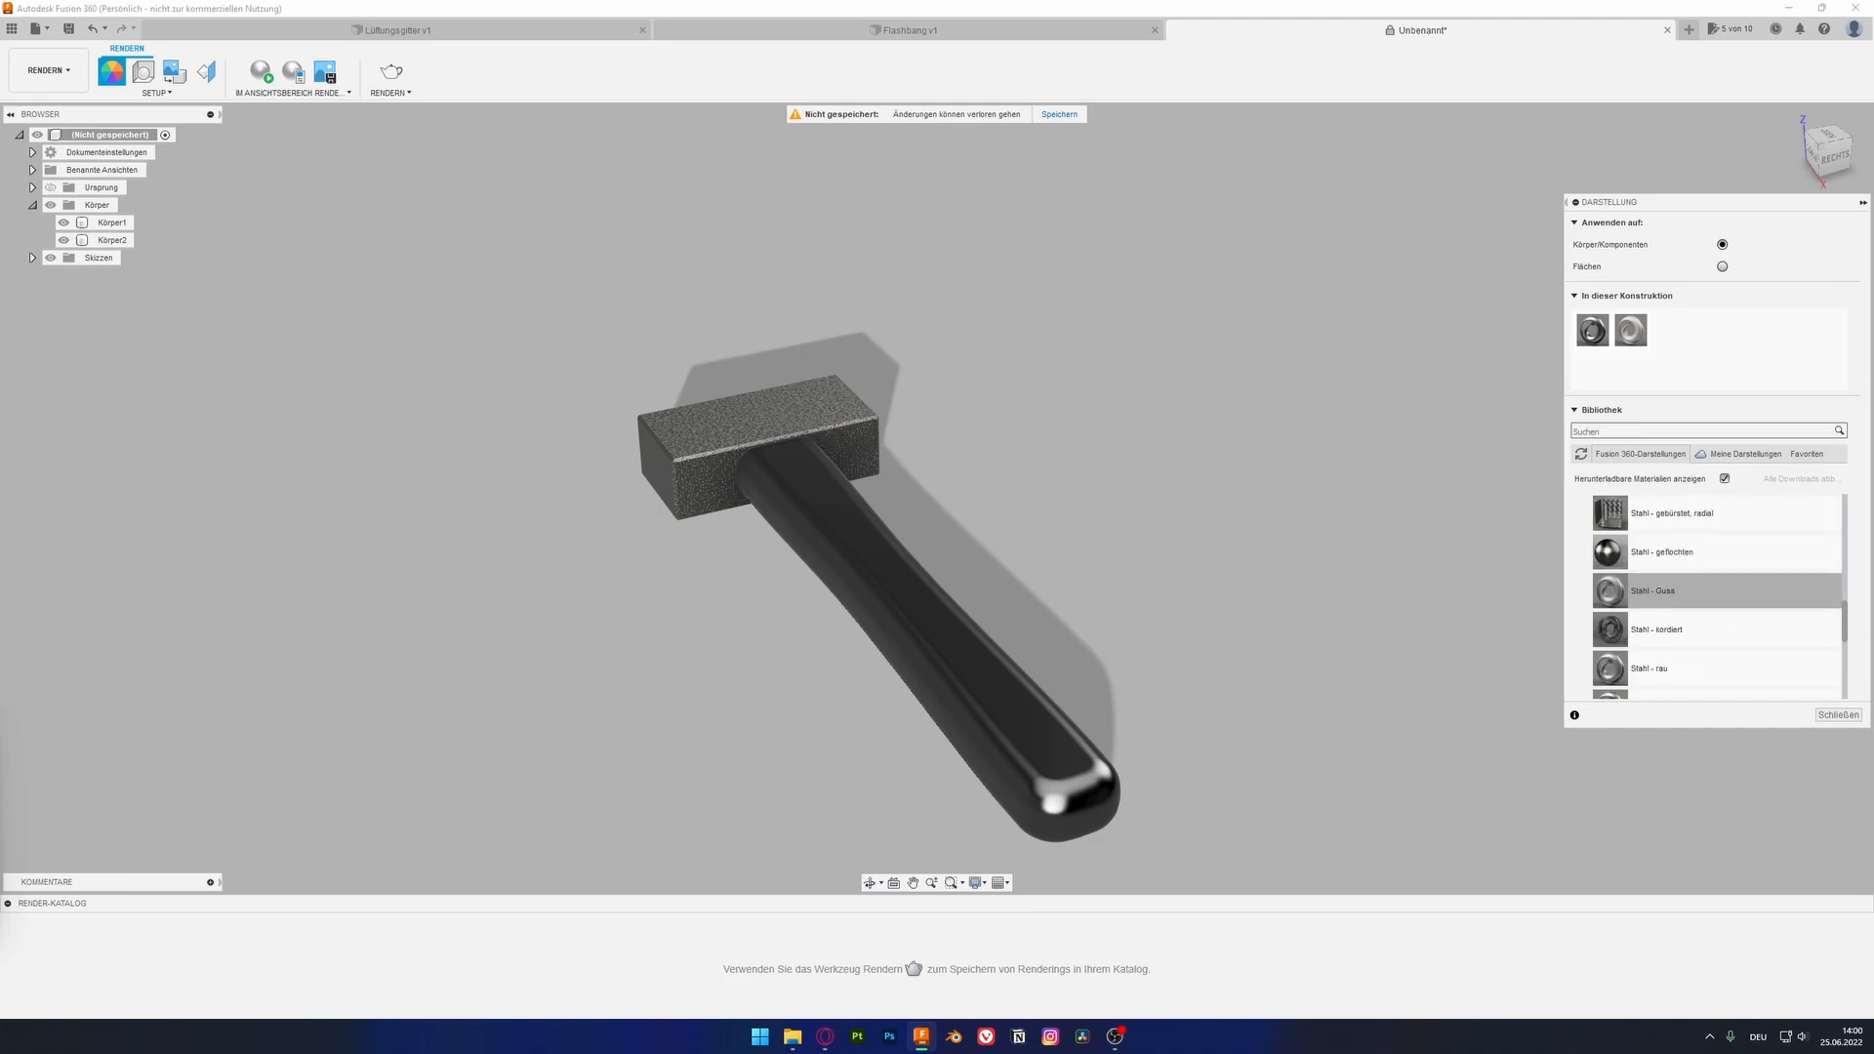
scroll(1708, 610, "down", 3)
scroll(1708, 630, "up", 3)
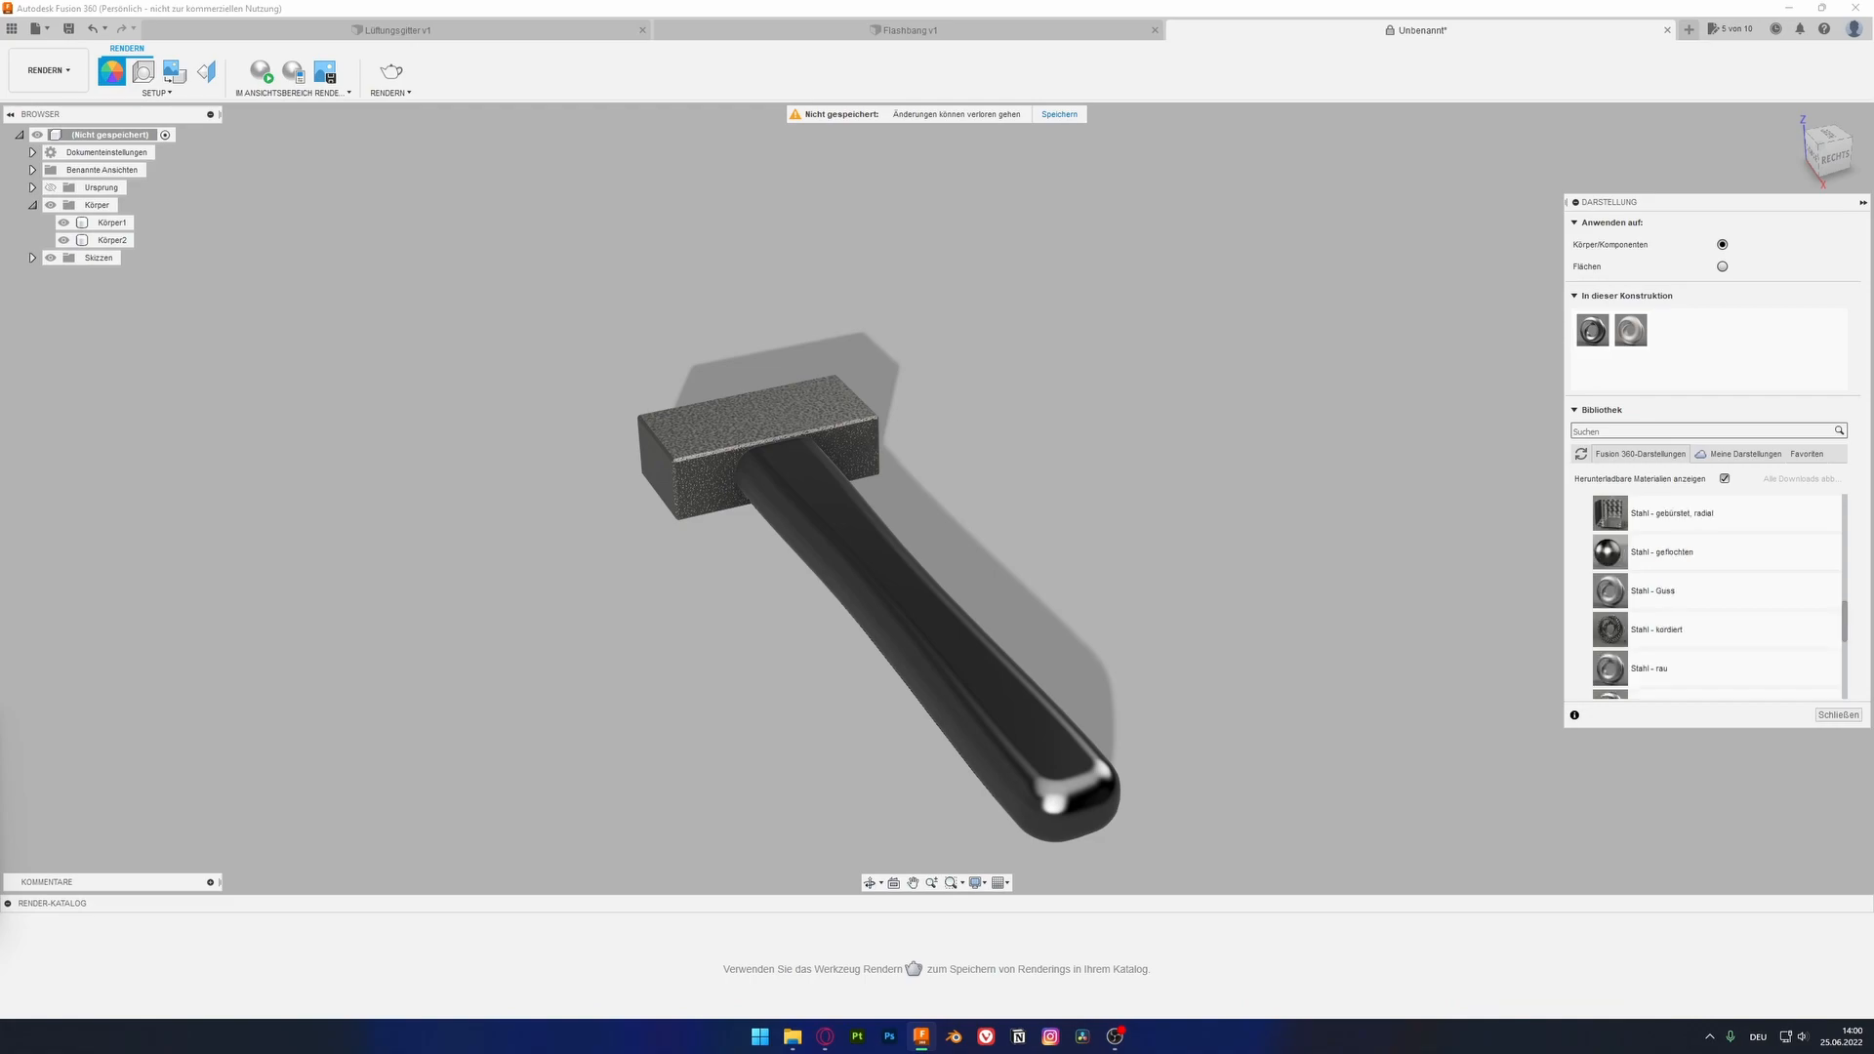
left_click_drag(1708, 669, 722, 424)
Step: Apply the solid wood appearance 3D Cherry - Figured - Glossy to the hammer handle and close the appearance settings
scroll(664, 400, "up", 3)
scroll(1000, 500, "down", 1)
scroll(1708, 619, "down", 3)
scroll(1708, 605, "down", 10)
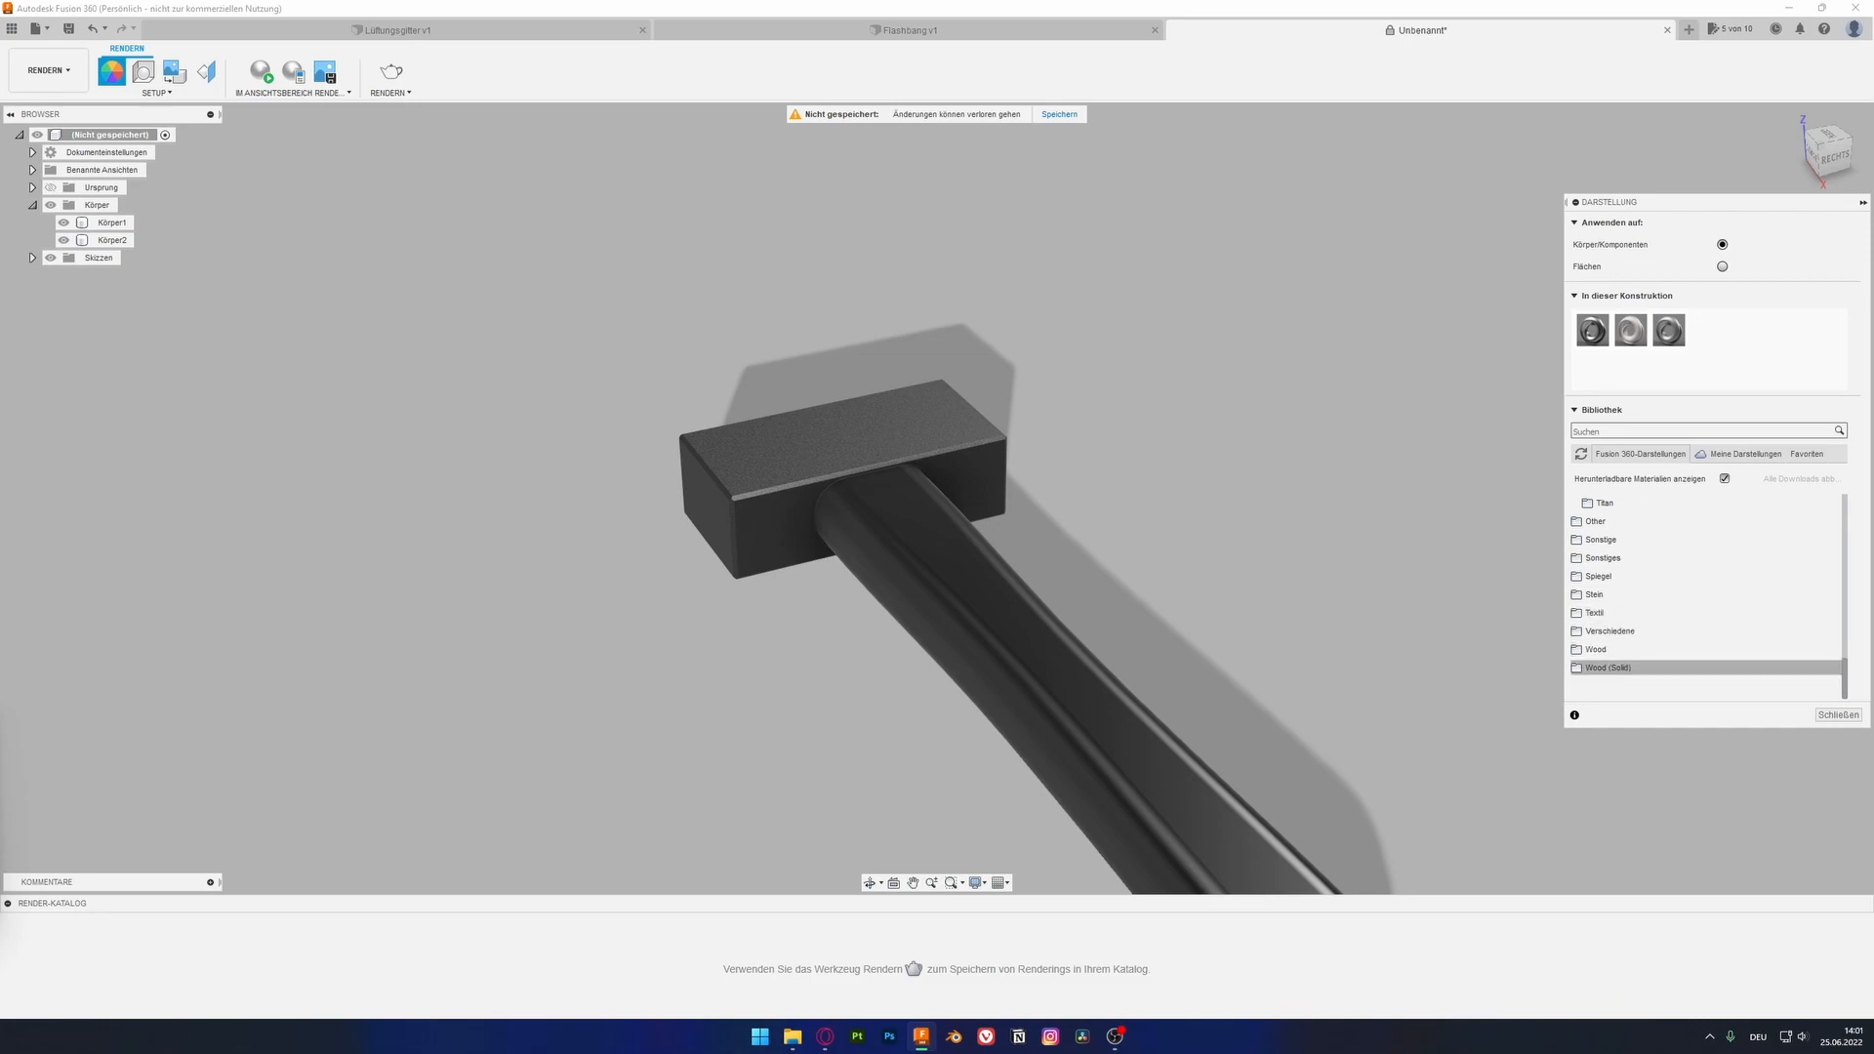
scroll(1706, 612, "up", 3)
scroll(1706, 612, "down", 3)
left_click(1596, 649)
left_click(1611, 667)
scroll(1708, 595, "up", 2)
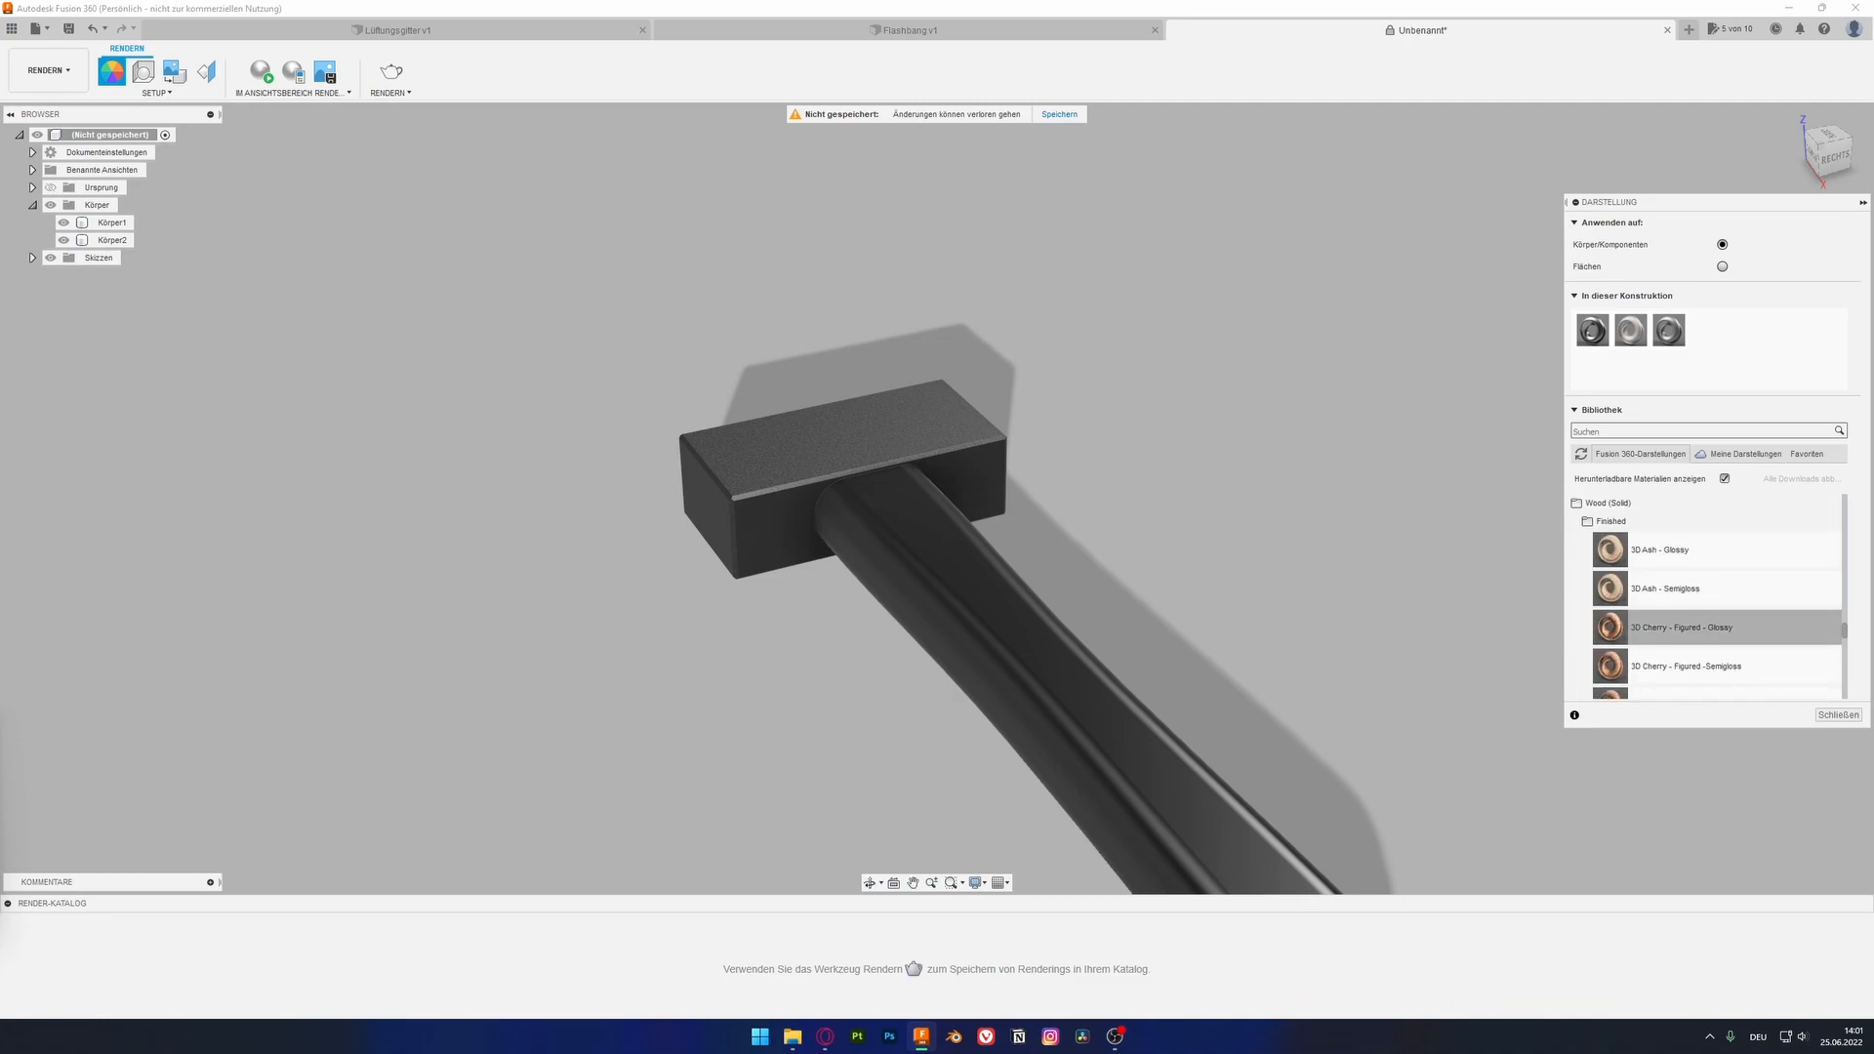
left_click_drag(1679, 627, 986, 605)
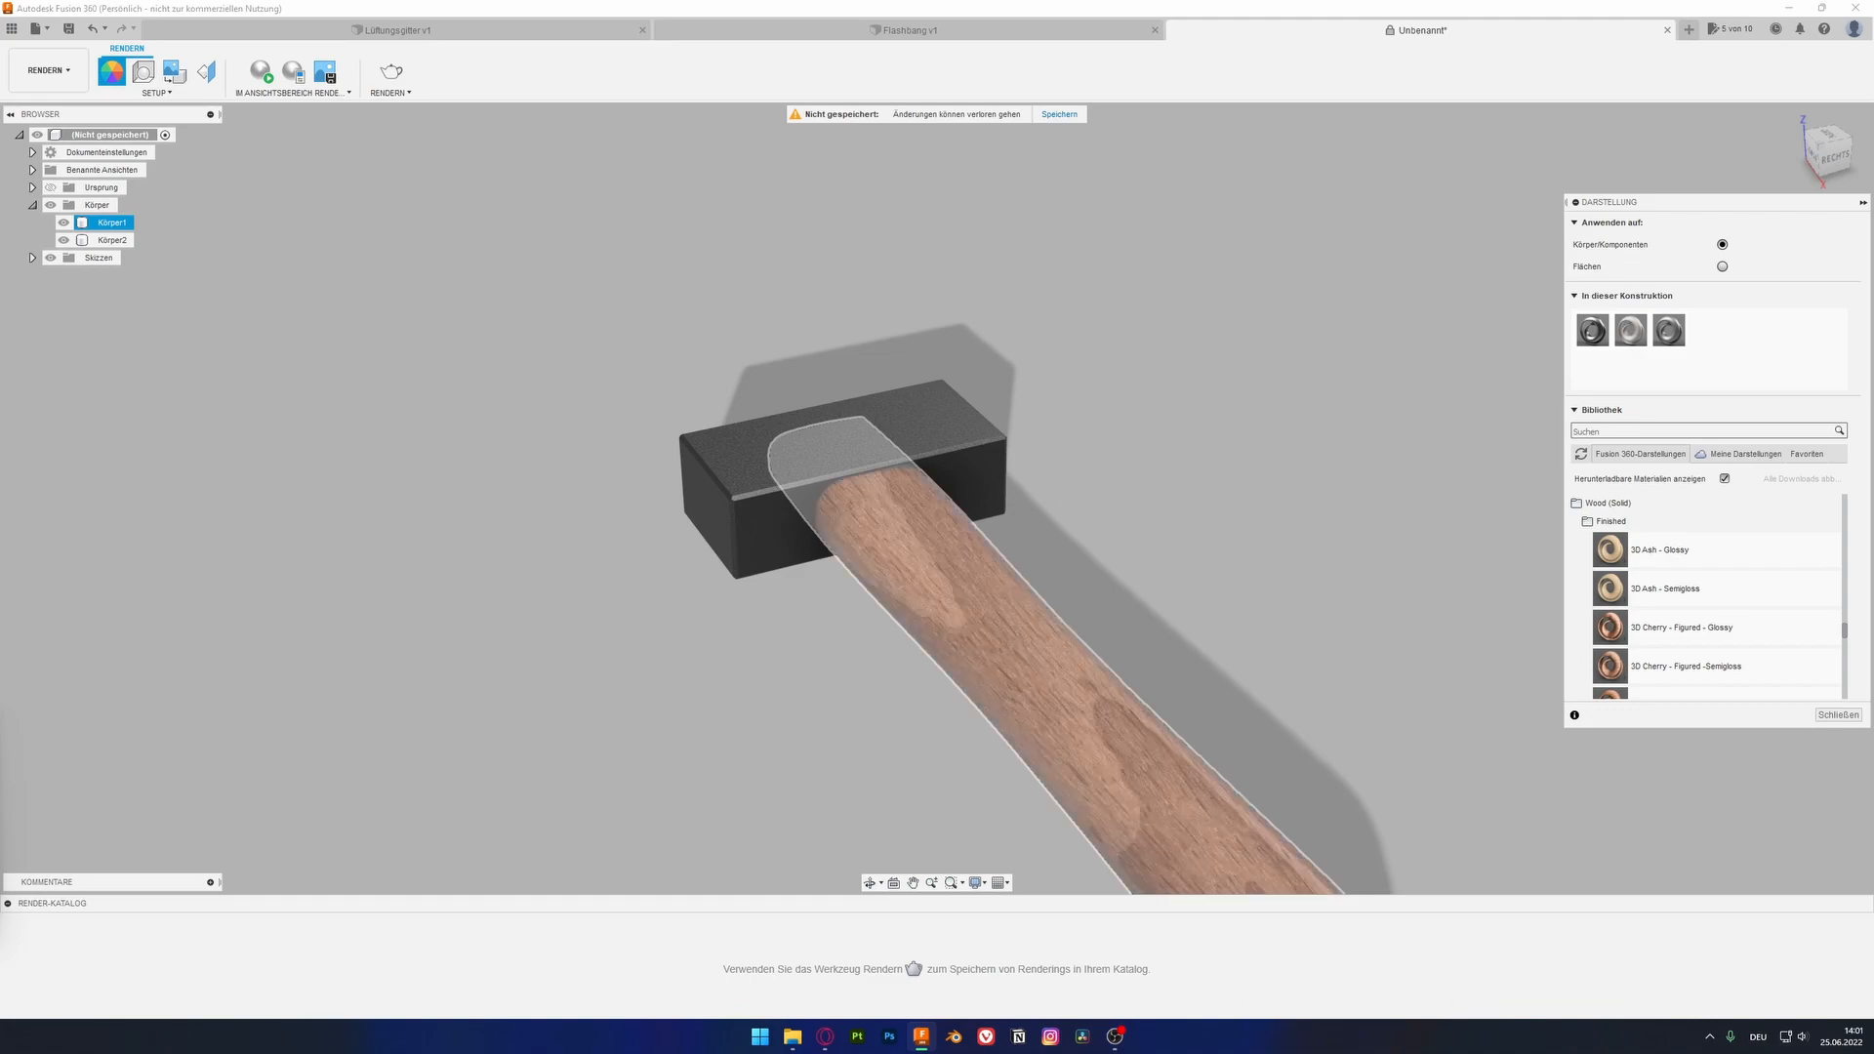
scroll(1192, 570, "down", 1)
middle_click_drag(1073, 546, 864, 404)
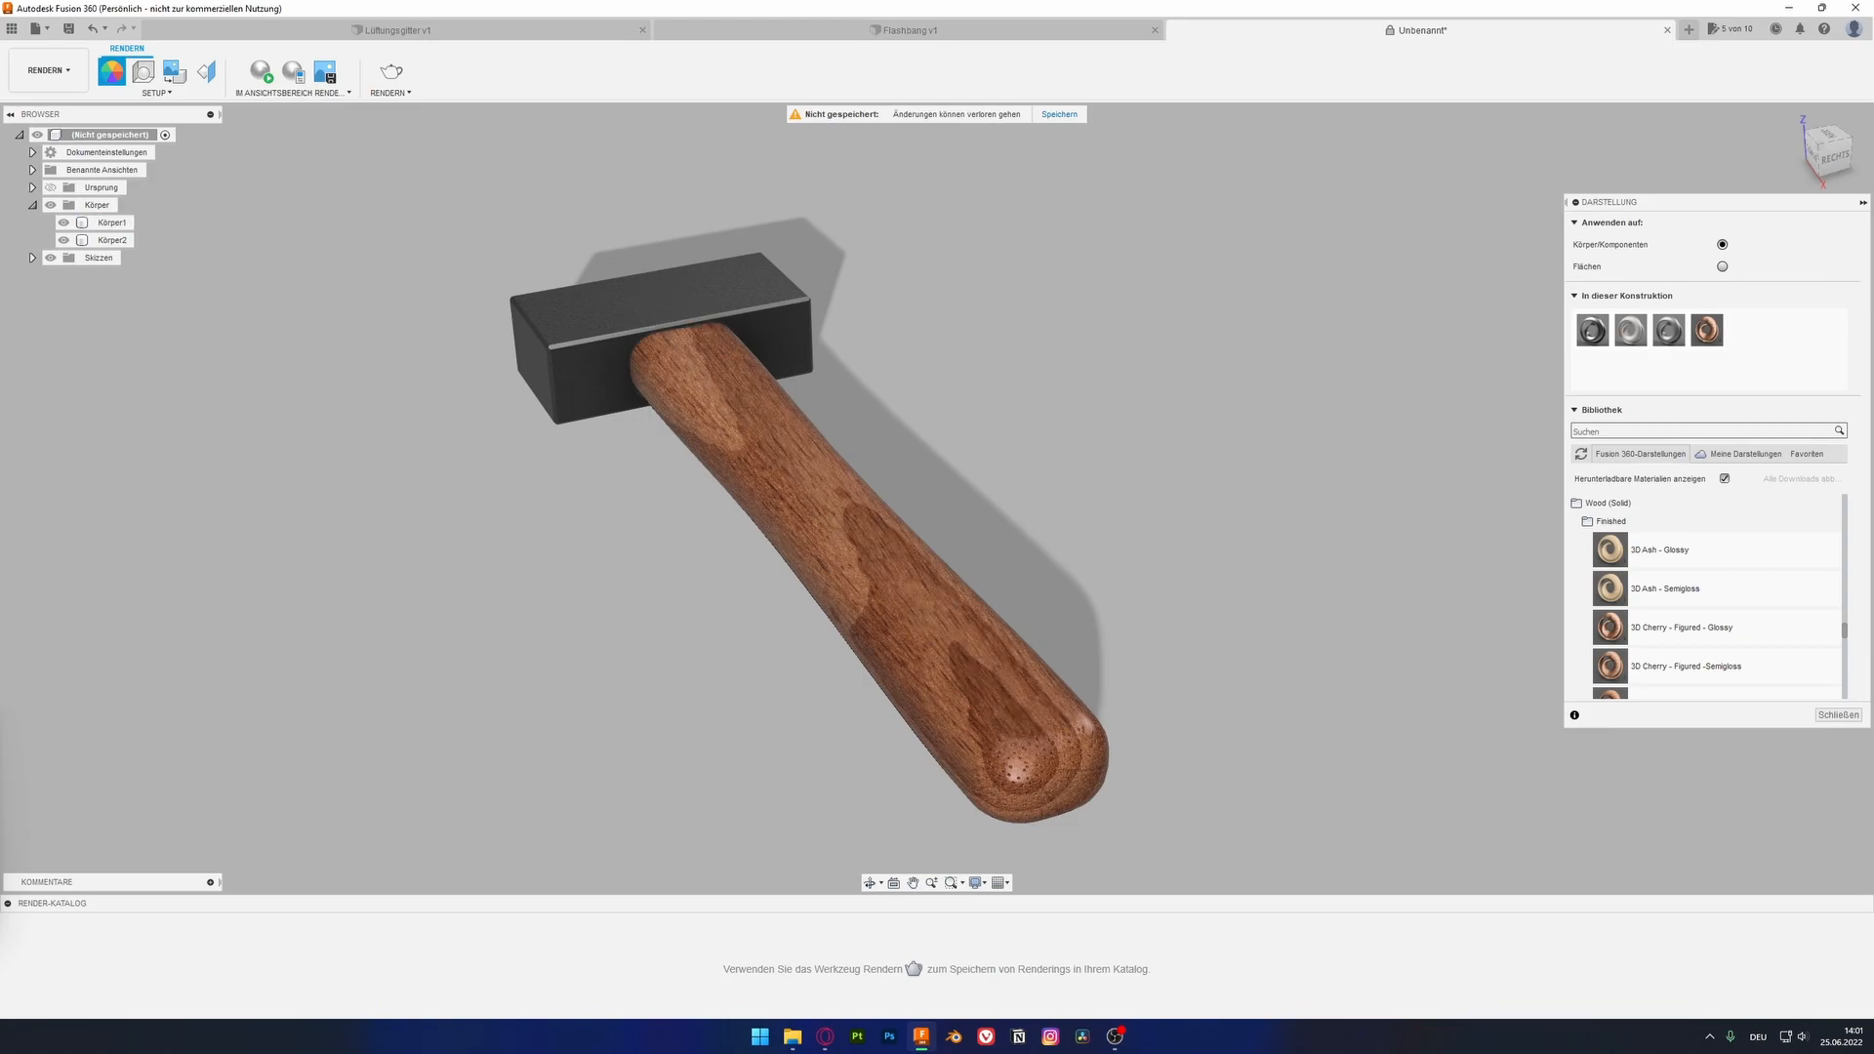
left_click(1838, 715)
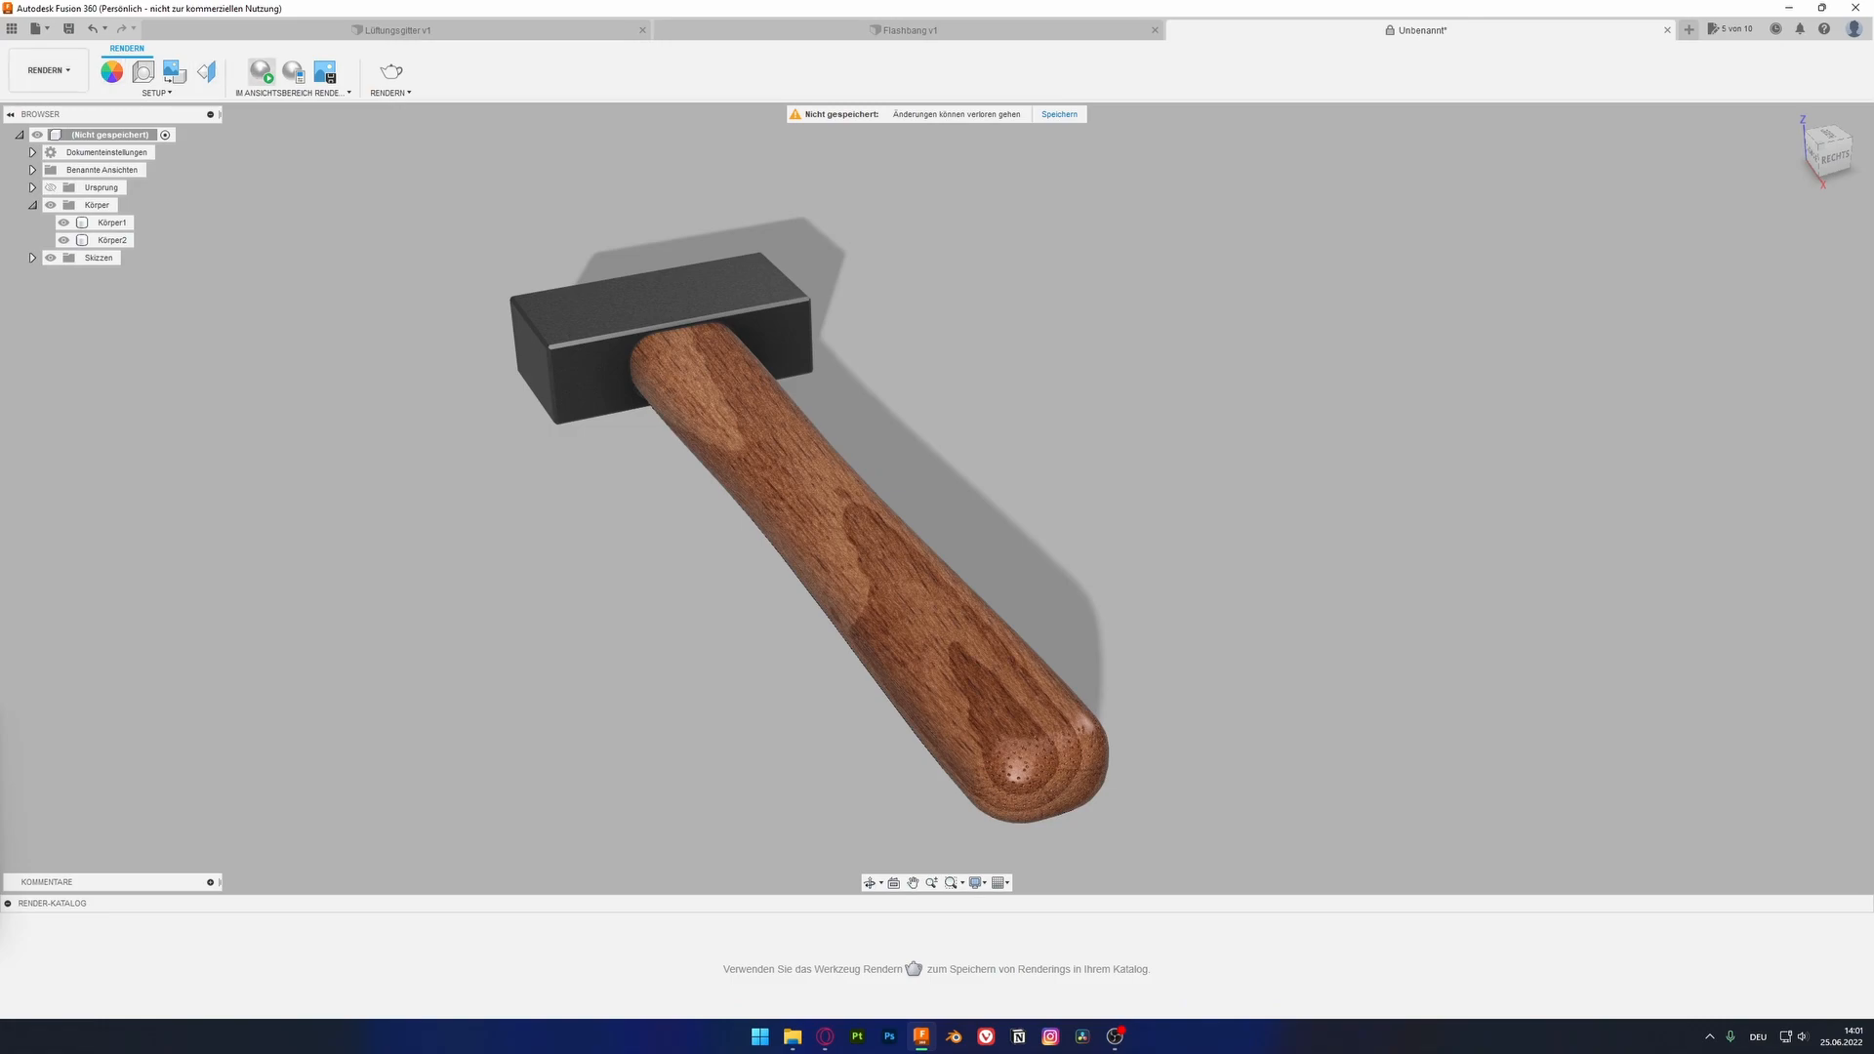
Step: Render the hammer in the viewport with reflections enabled in the scene settings, and pause the rendering
left_click(261, 71)
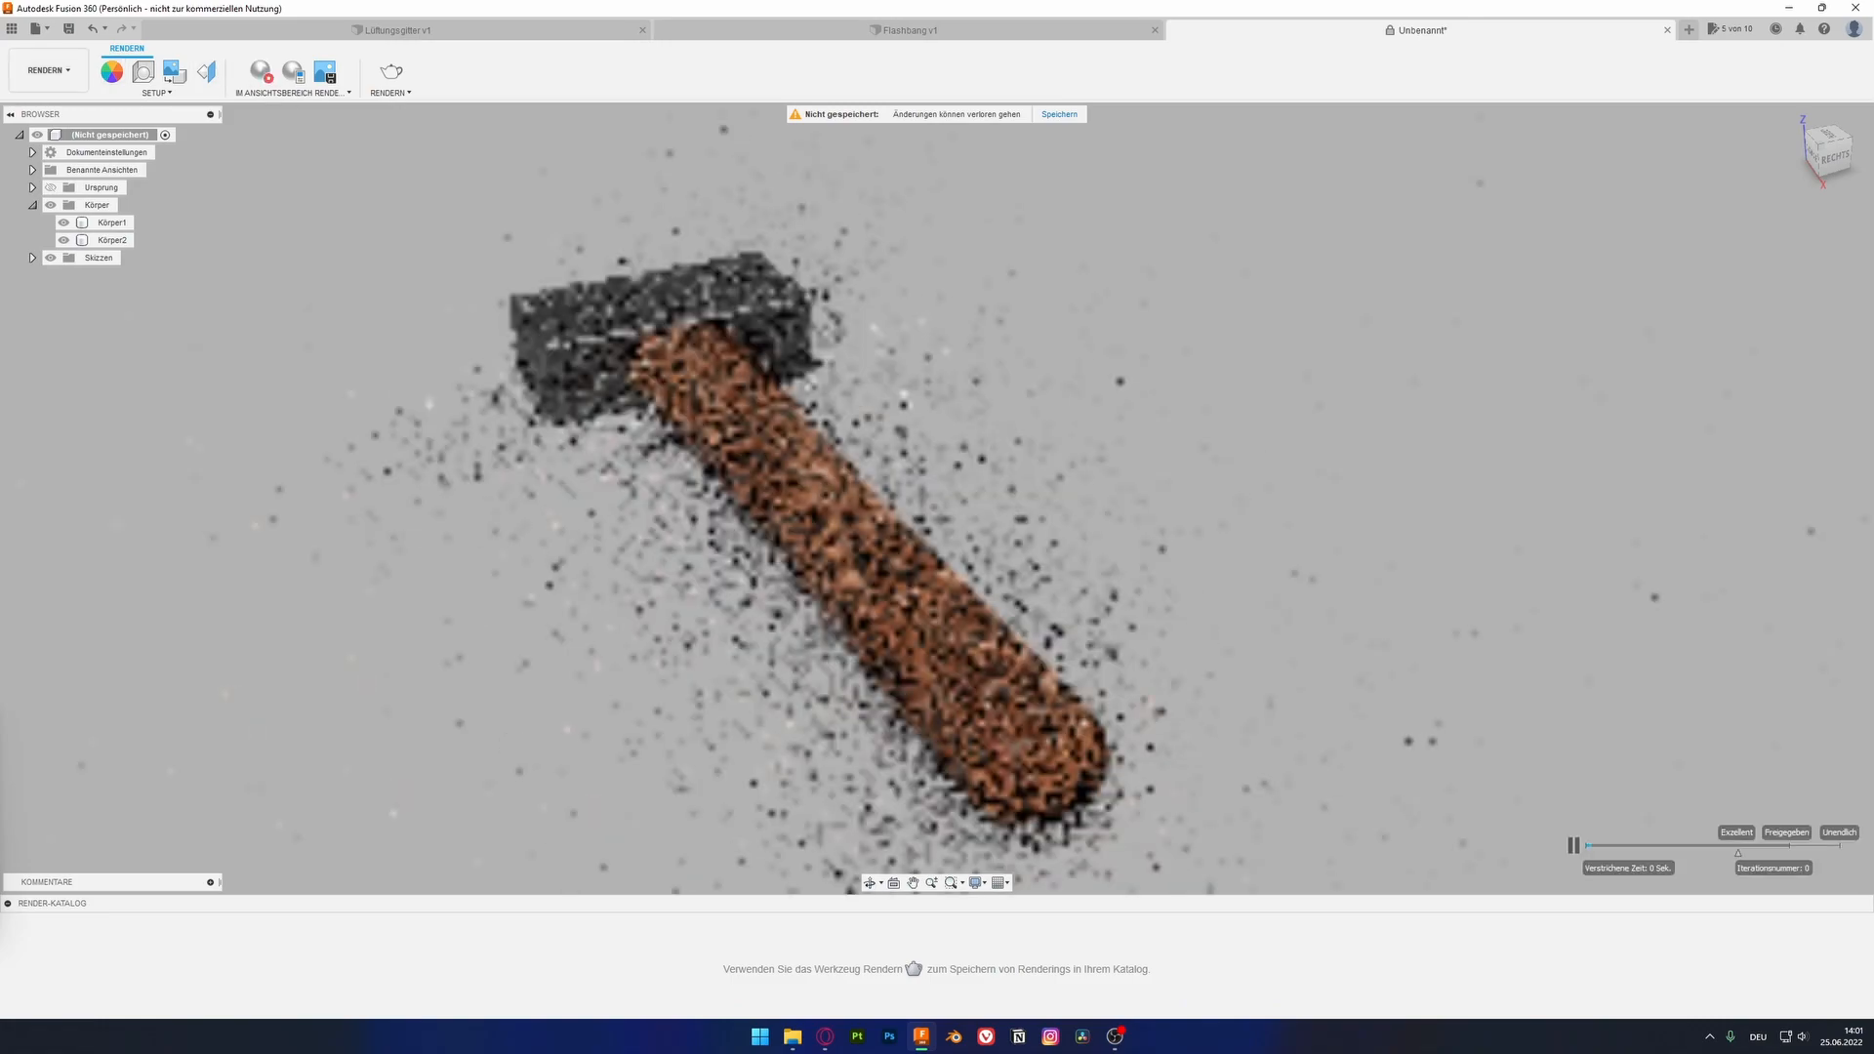
middle_click_drag(809, 502, 1007, 473, "shift")
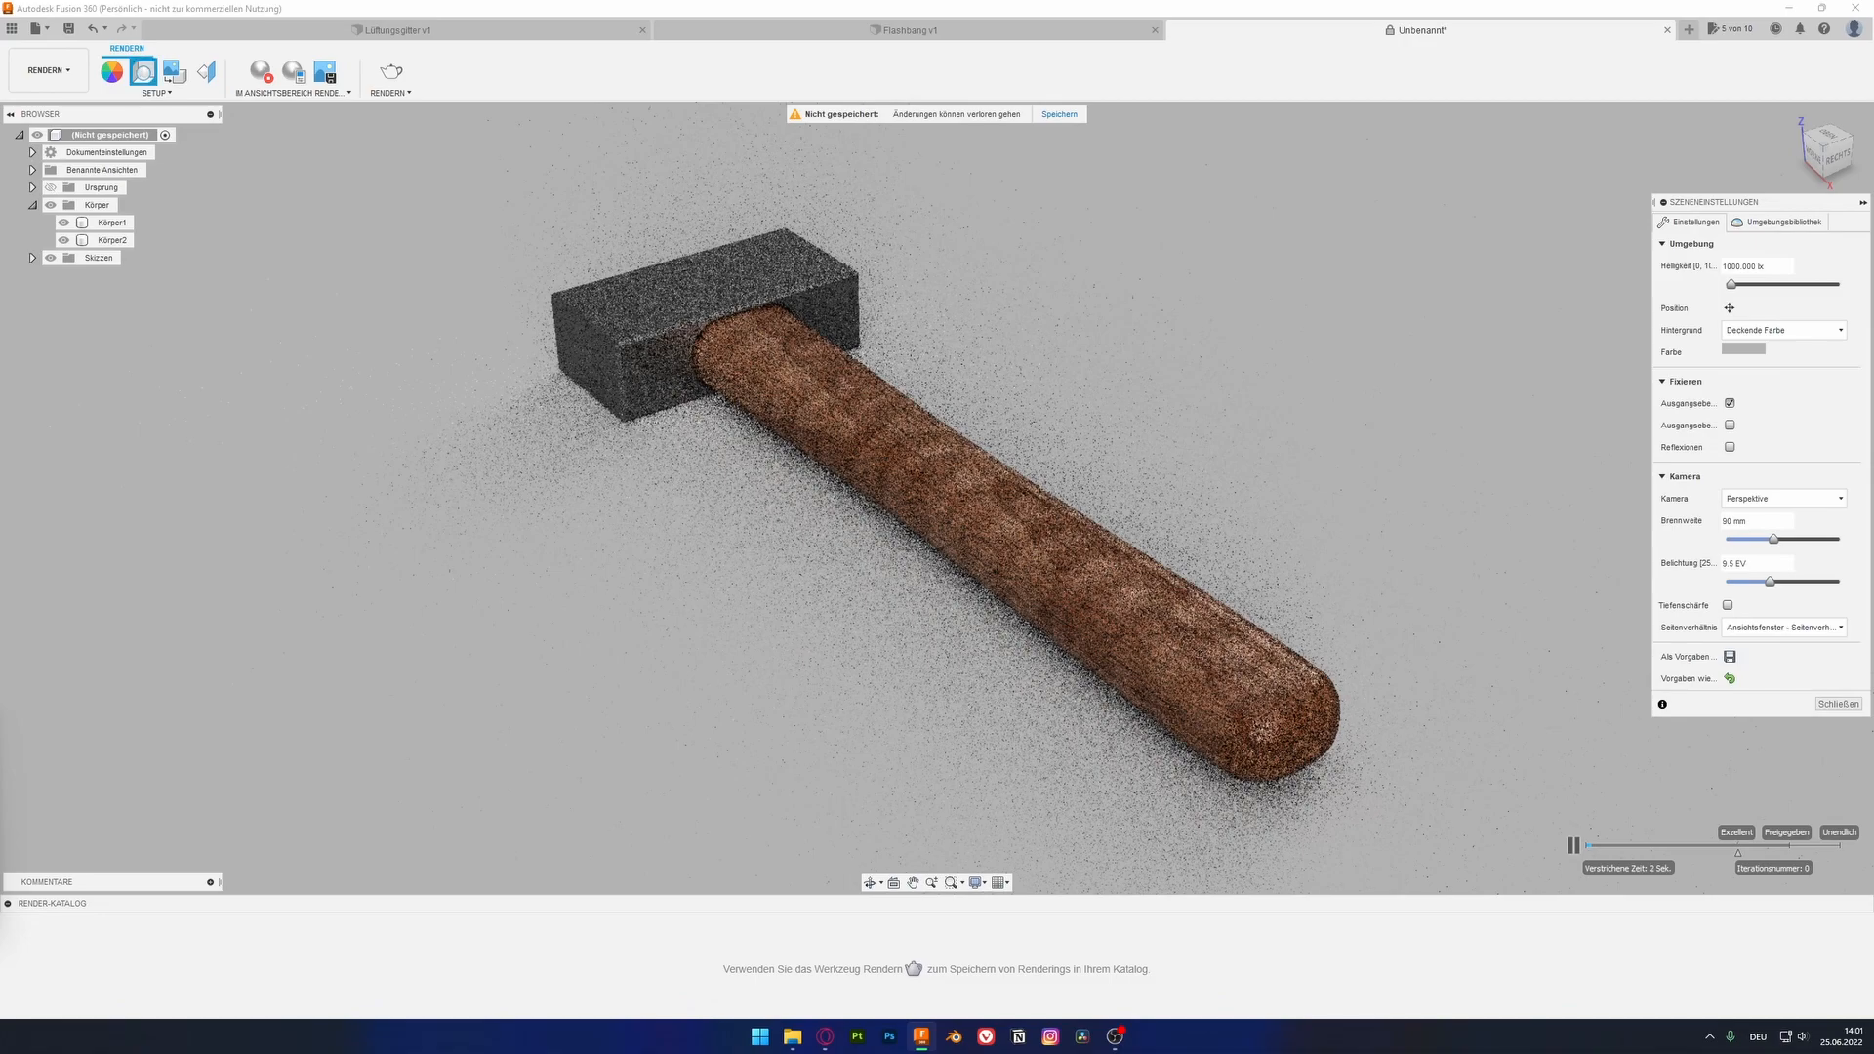
left_click(1729, 447)
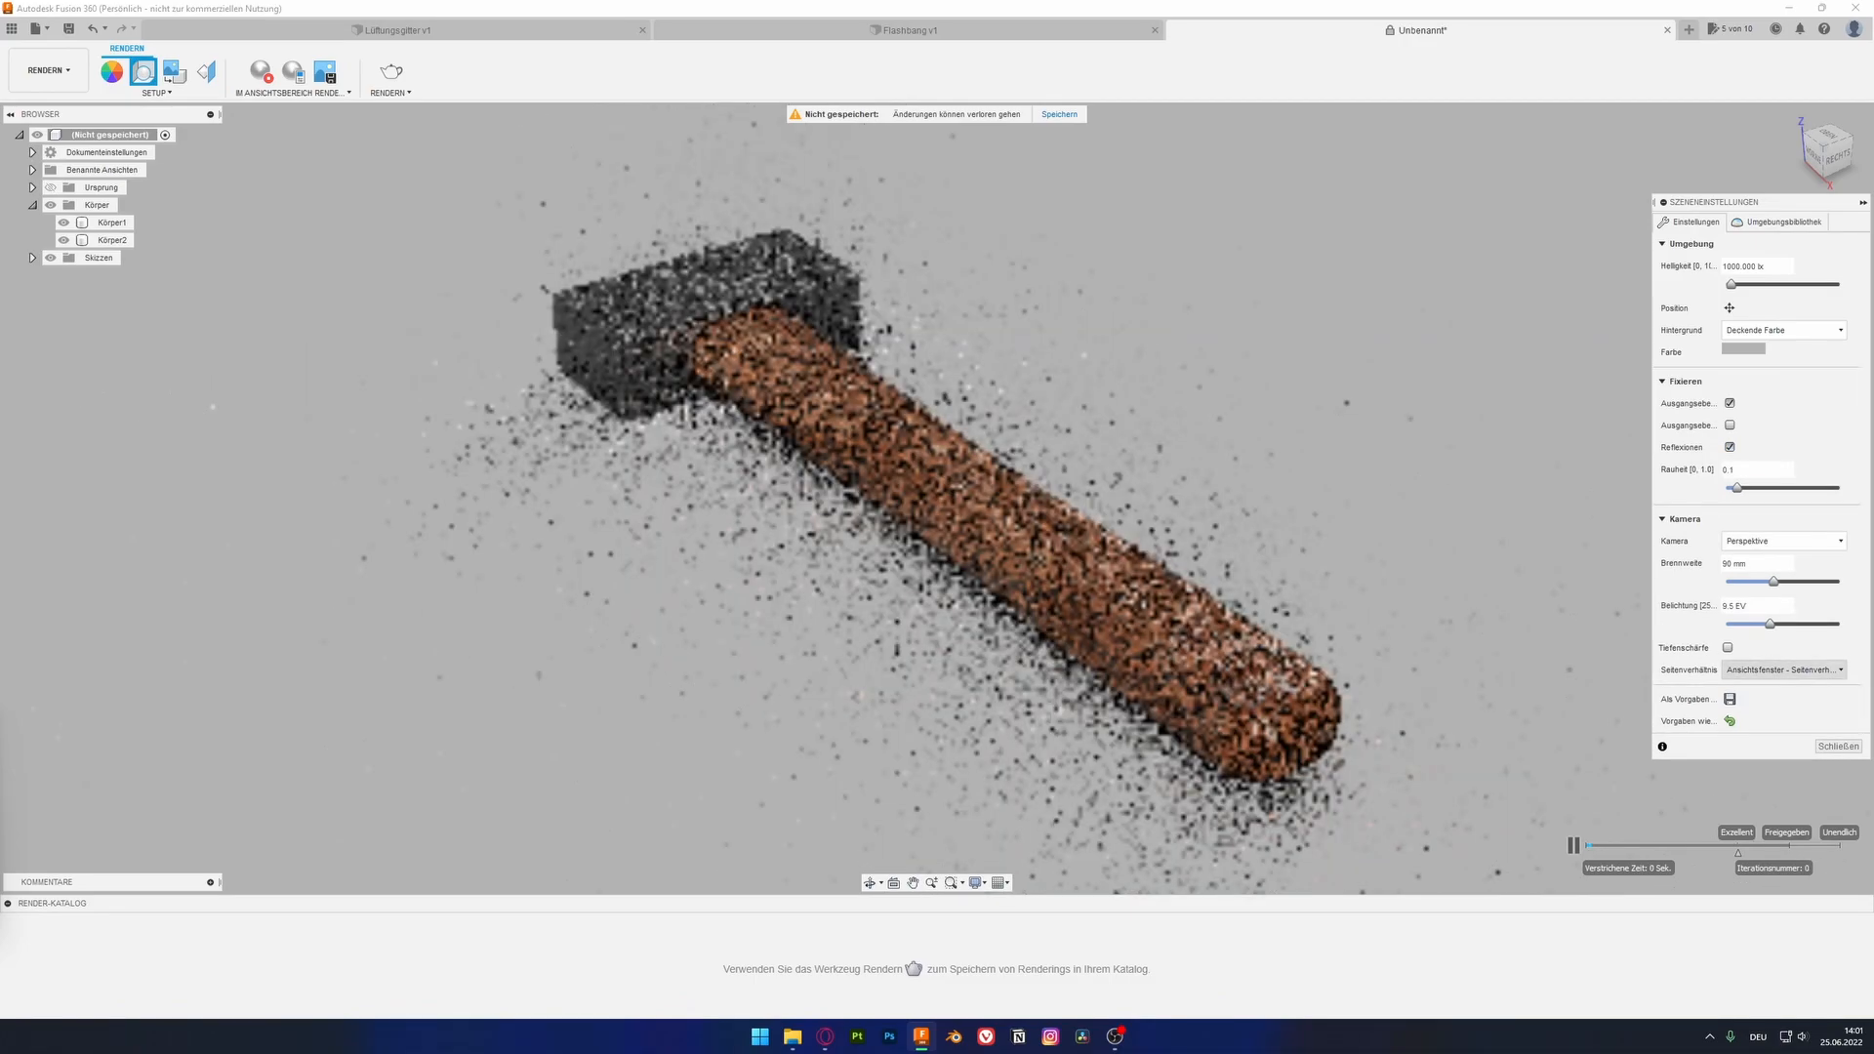
left_click(1837, 747)
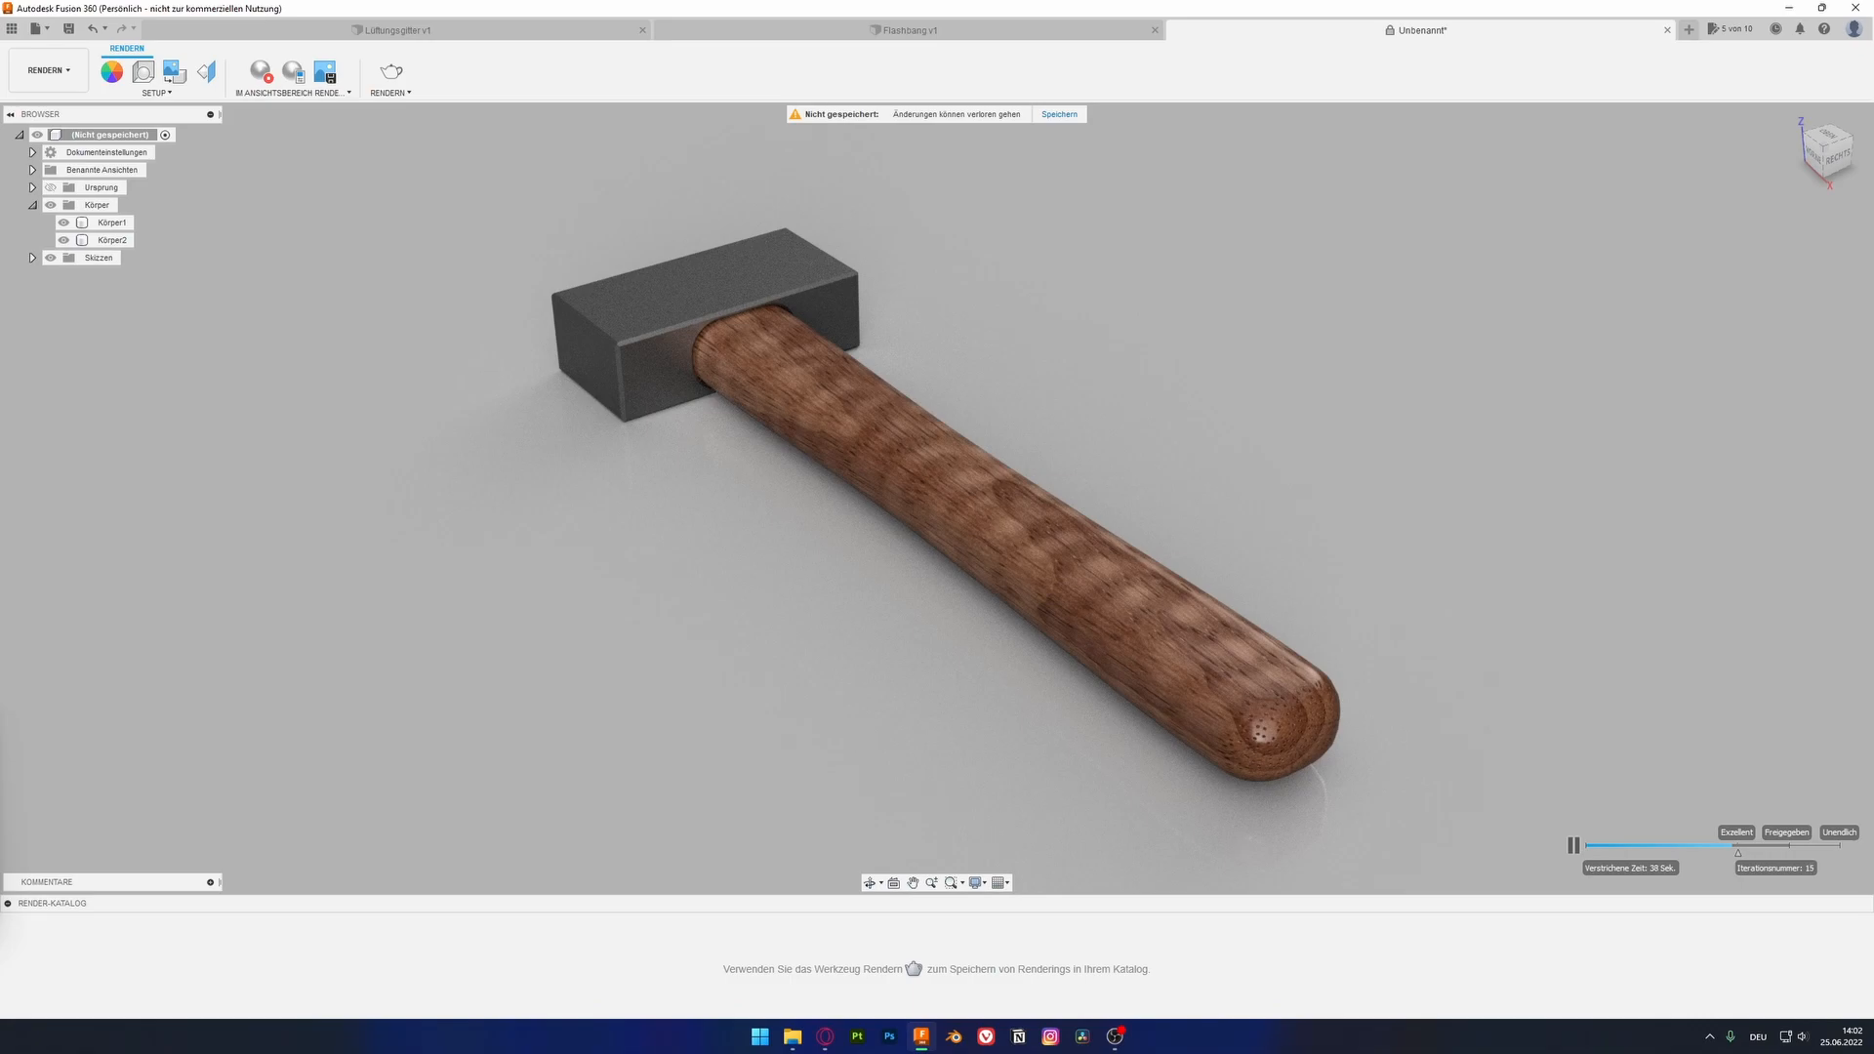
left_click(1574, 845)
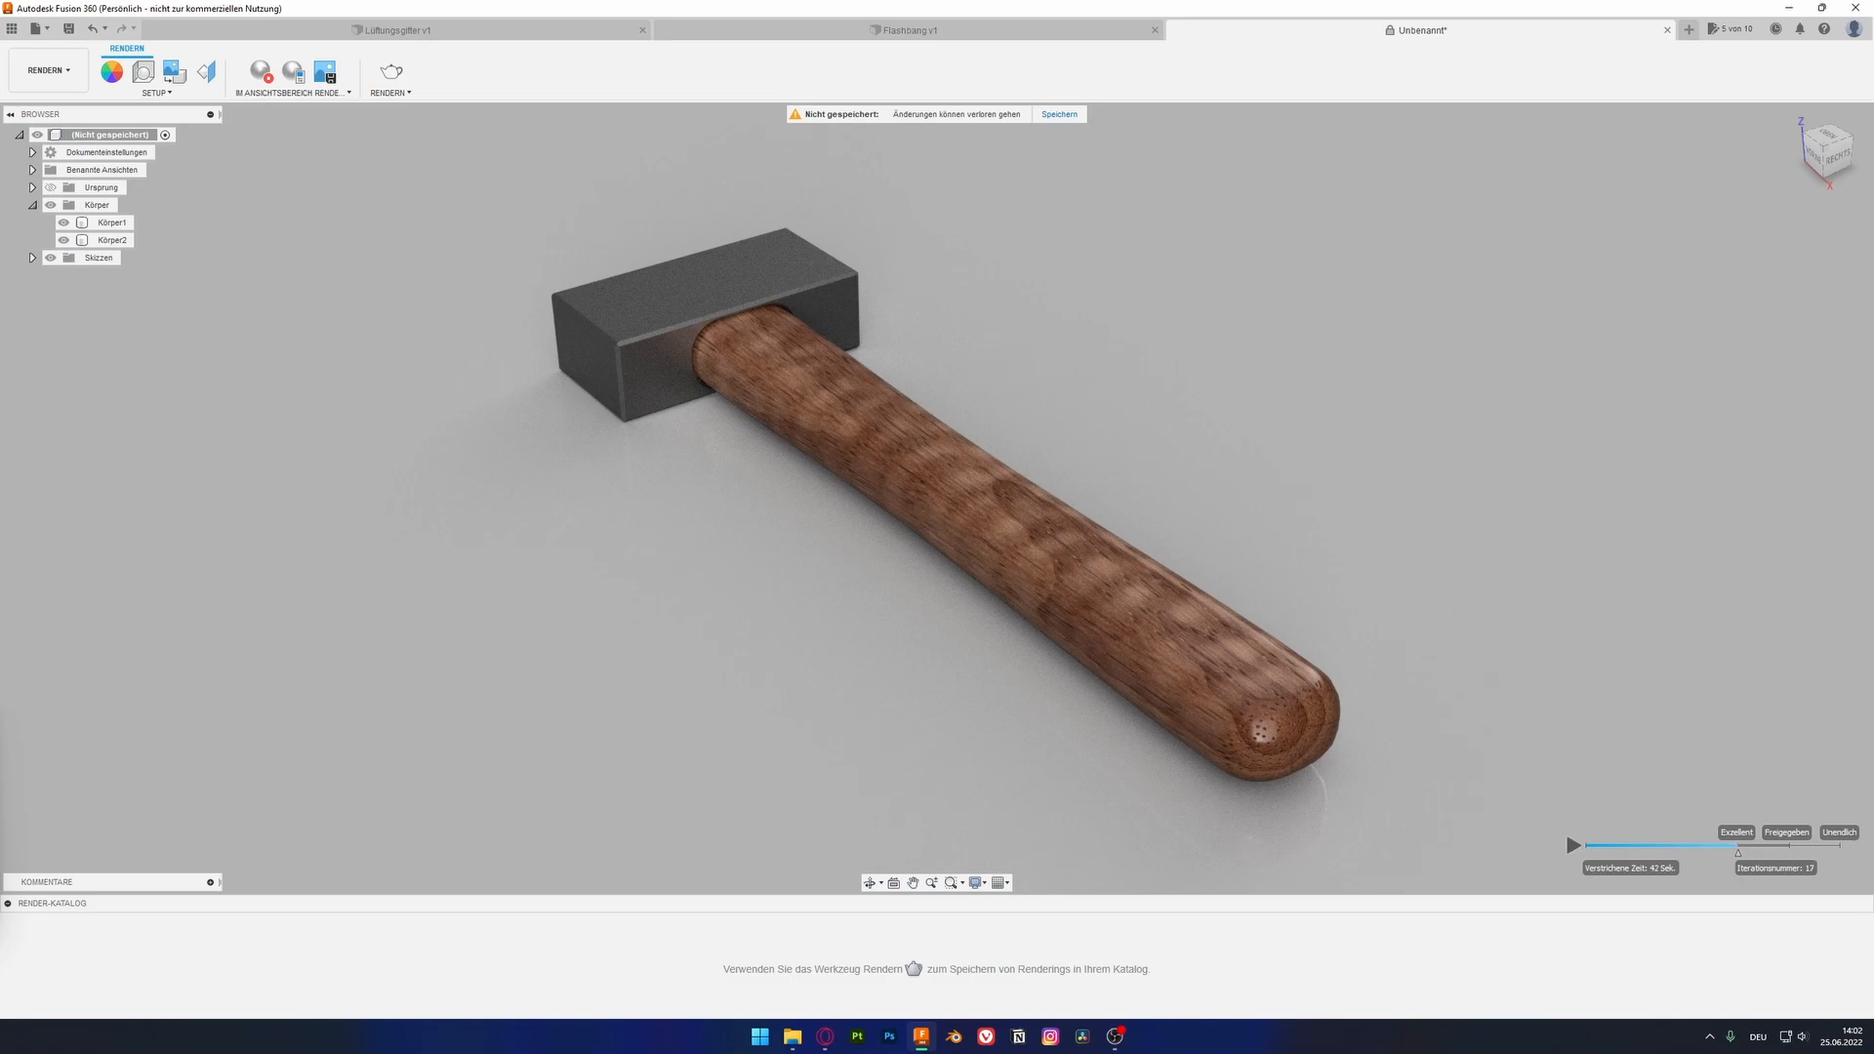